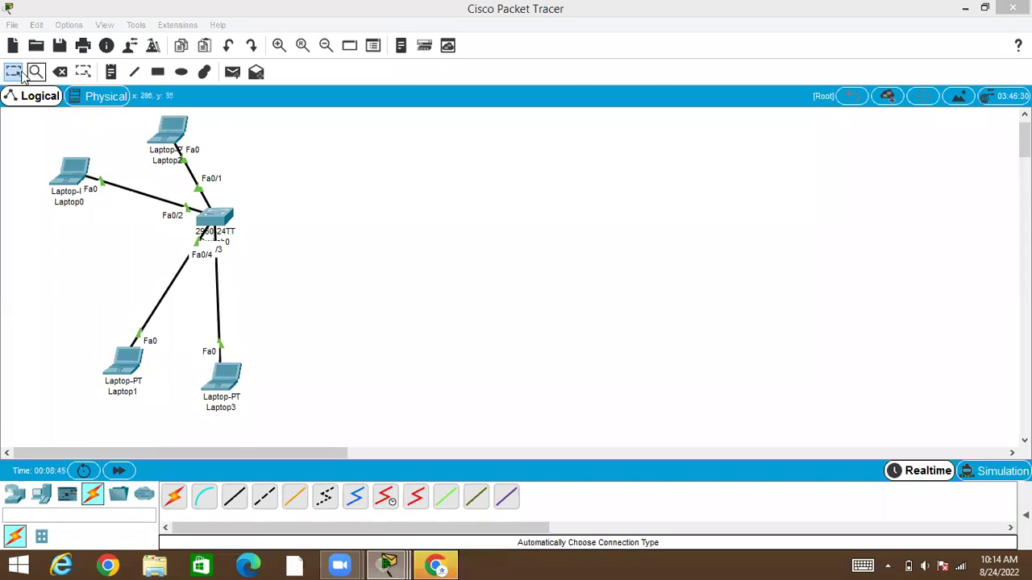
Add a note beside Laptop2 reading "vlan 10" with 10.1.1.1 on the second line.
{"action": "left_click", "coordinate": [111, 71]}
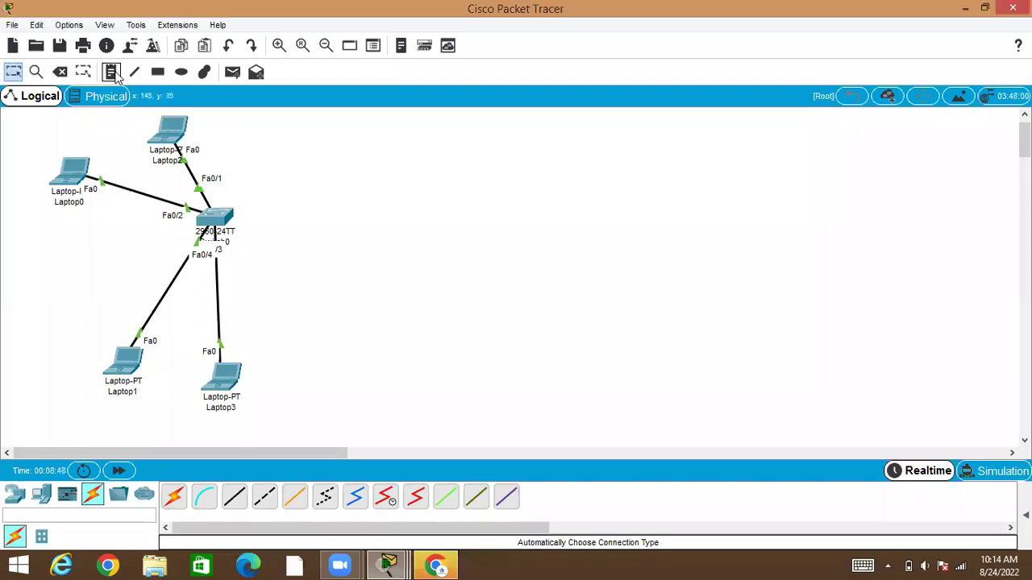
{"action": "left_click", "coordinate": [200, 119]}
{"action": "type", "text": "T"}
{"action": "type", "text": "lan 10"}
{"action": "key", "text": "Return"}
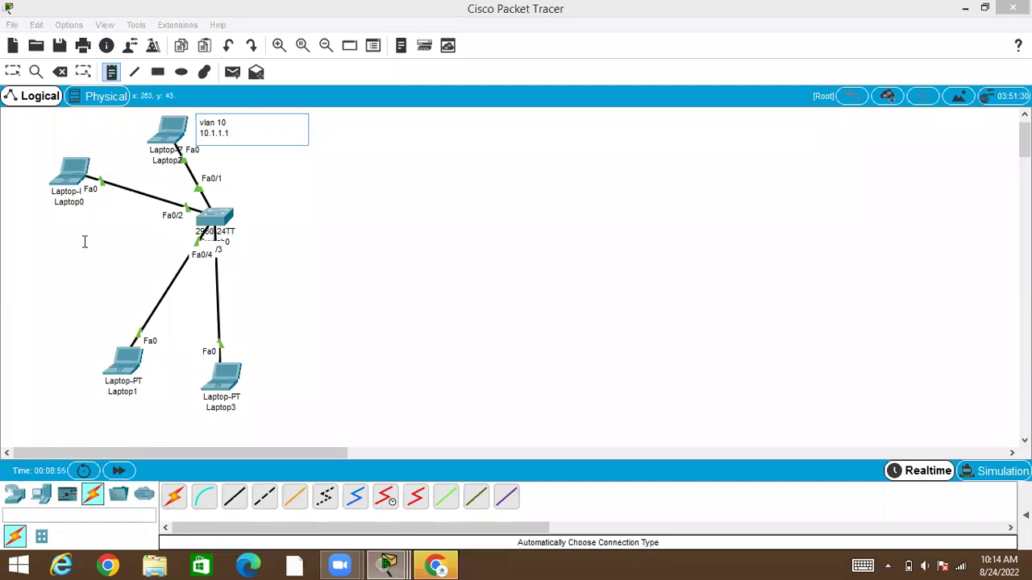
Place a note below Laptop0 reading "vlan 10" with 10.1.1.2 on the second line.
{"action": "left_click", "coordinate": [36, 216]}
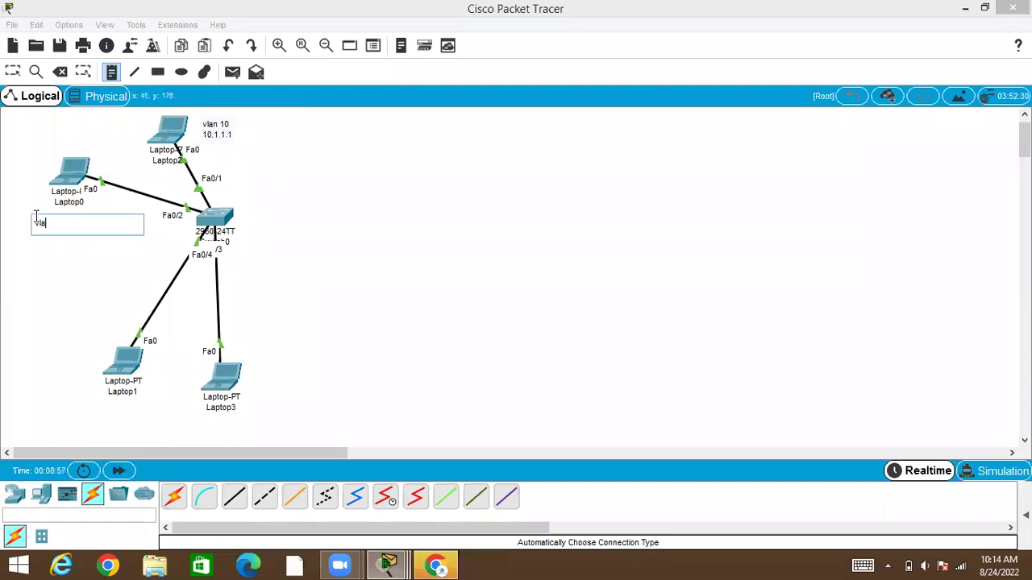
{"action": "type", "text": "vlan 10"}
{"action": "key", "text": "Return"}
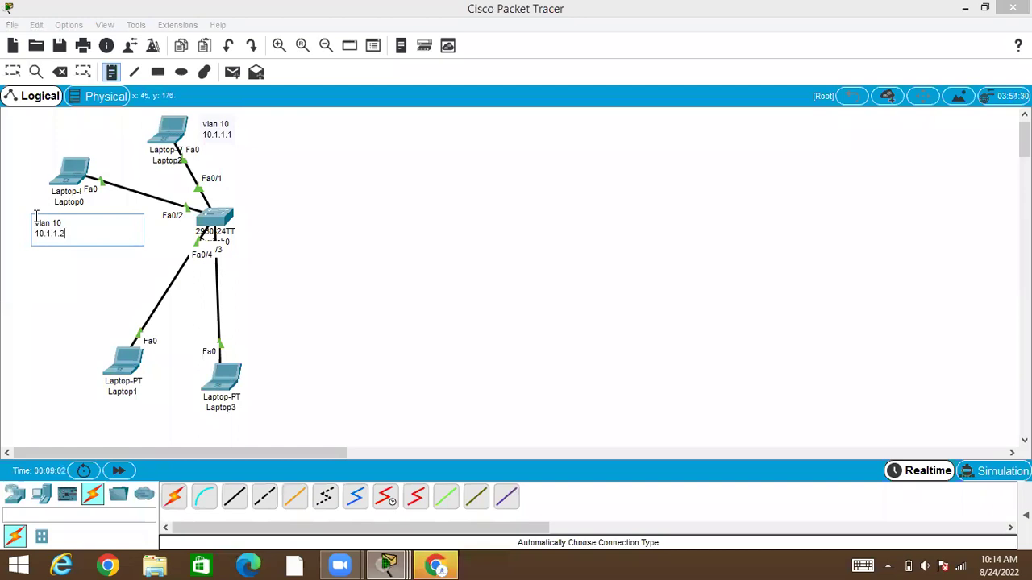
Place a note below Laptop1 reading "vlan 20" with "20,1,1,1" on the second line.
{"action": "left_click", "coordinate": [84, 409]}
{"action": "type", "text": "vlan 20"}
{"action": "key", "text": "Return"}
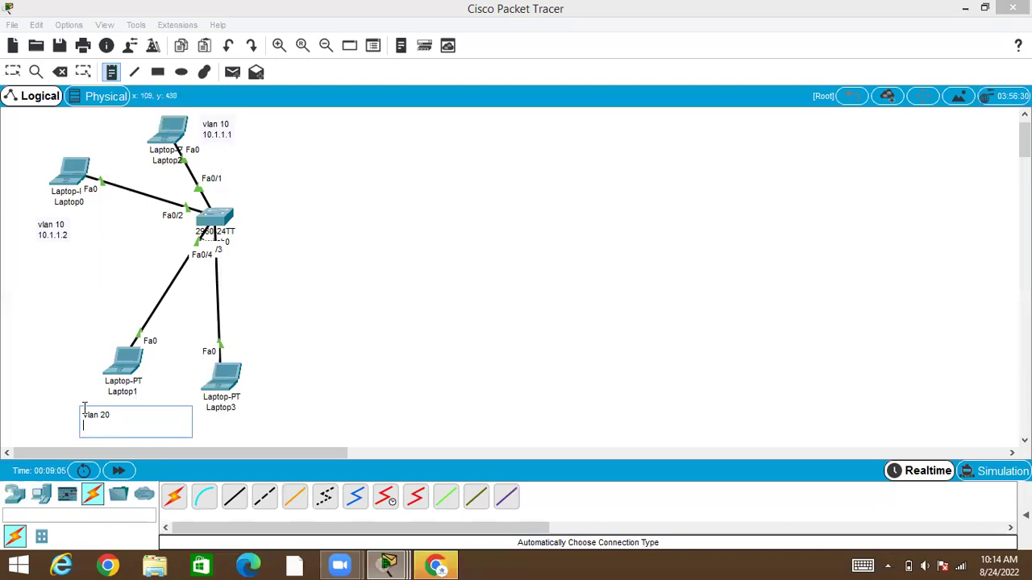
{"action": "type", "text": "20,1,1,1"}
Add a note near Laptop3 reading "vlan 20" with 20.1.1.2 below it, and return to the Select tool.
{"action": "left_click", "coordinate": [237, 425]}
{"action": "type", "text": "vlan 20"}
{"action": "key", "text": "Return"}
{"action": "type", "text": "20.1.1.2"}
{"action": "left_click", "coordinate": [12, 71]}
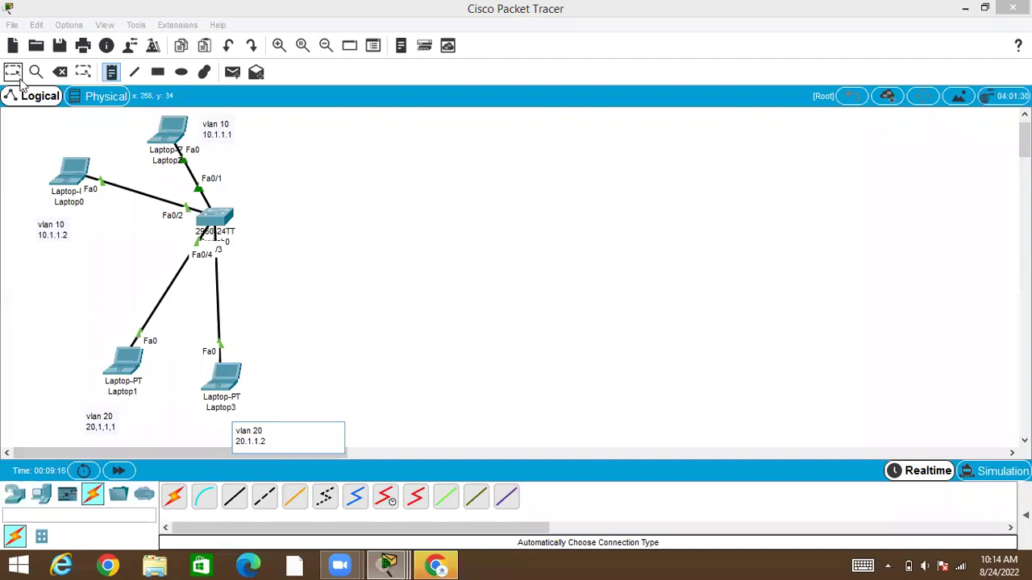
Assign Laptop2 the static IP address 10.1.1.1 with subnet mask 255.255.255.0, and close its window.
{"action": "left_click", "coordinate": [177, 133]}
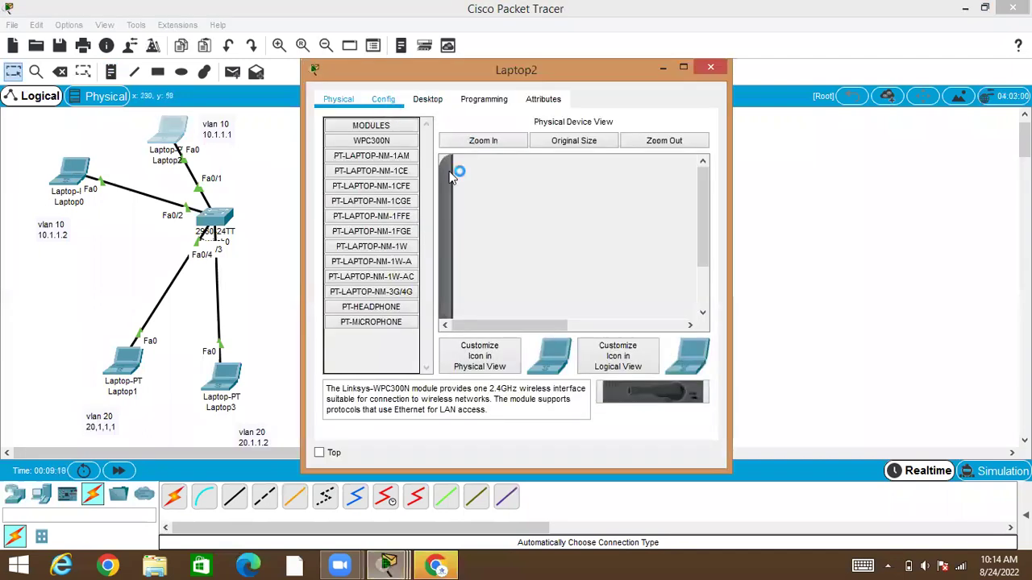
{"action": "left_click", "coordinate": [427, 99]}
{"action": "left_click", "coordinate": [379, 180]}
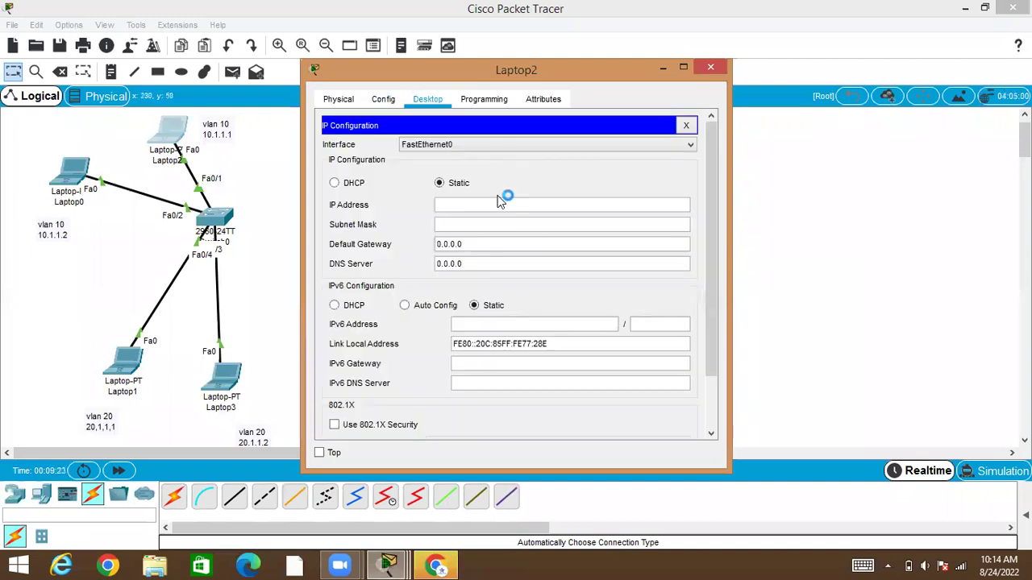
{"action": "left_click", "coordinate": [496, 205]}
{"action": "type", "text": "10.1.1.1"}
{"action": "key", "text": "Tab"}
{"action": "type", "text": "2"}
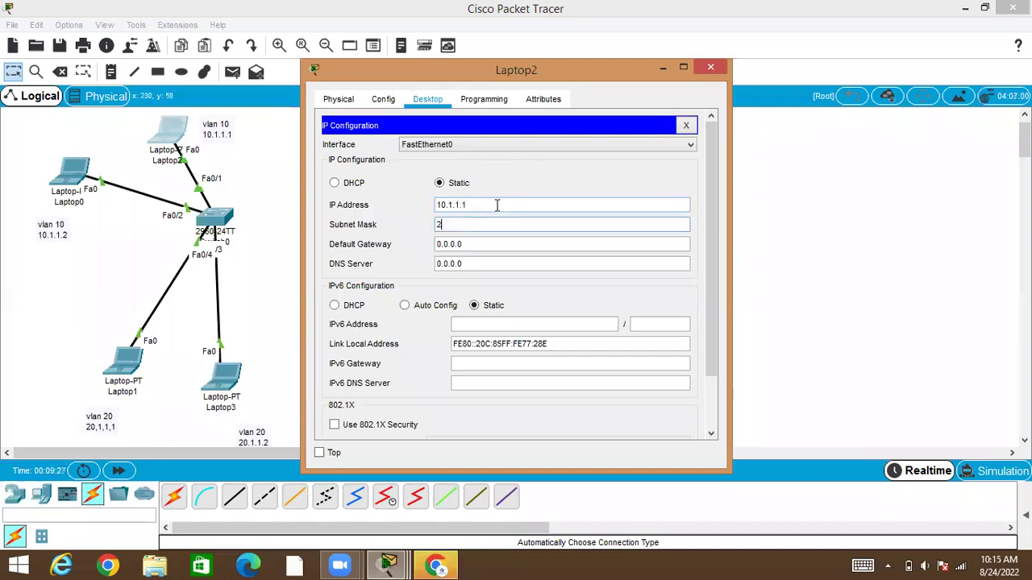
{"action": "type", "text": "55.255.255.0"}
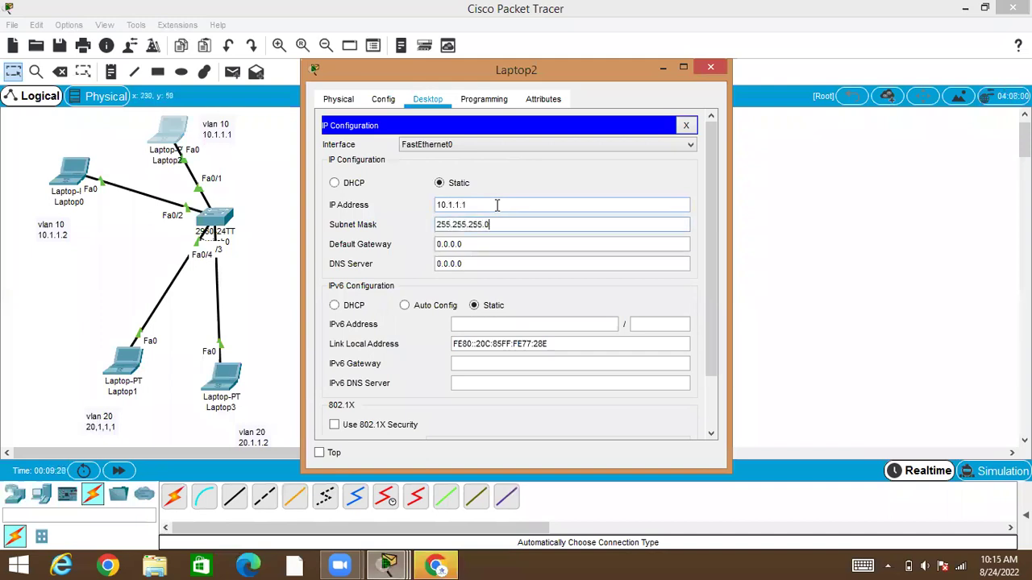
{"action": "left_click", "coordinate": [686, 125]}
{"action": "left_click", "coordinate": [709, 69]}
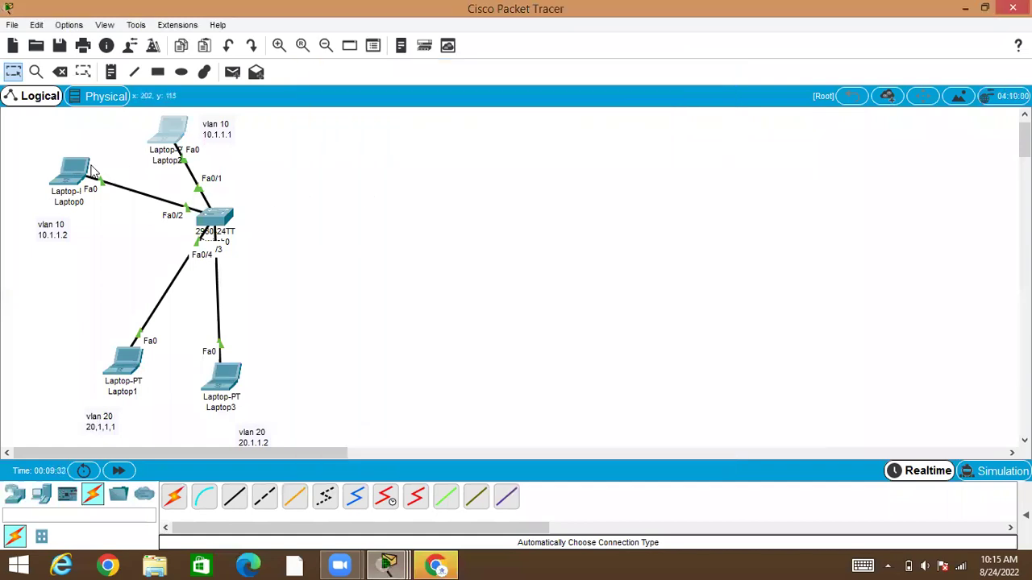
Assign Laptop0 the static IP address 10.1.1.2 with subnet mask 255.255.255.0, and close its window.
{"action": "left_click", "coordinate": [76, 172]}
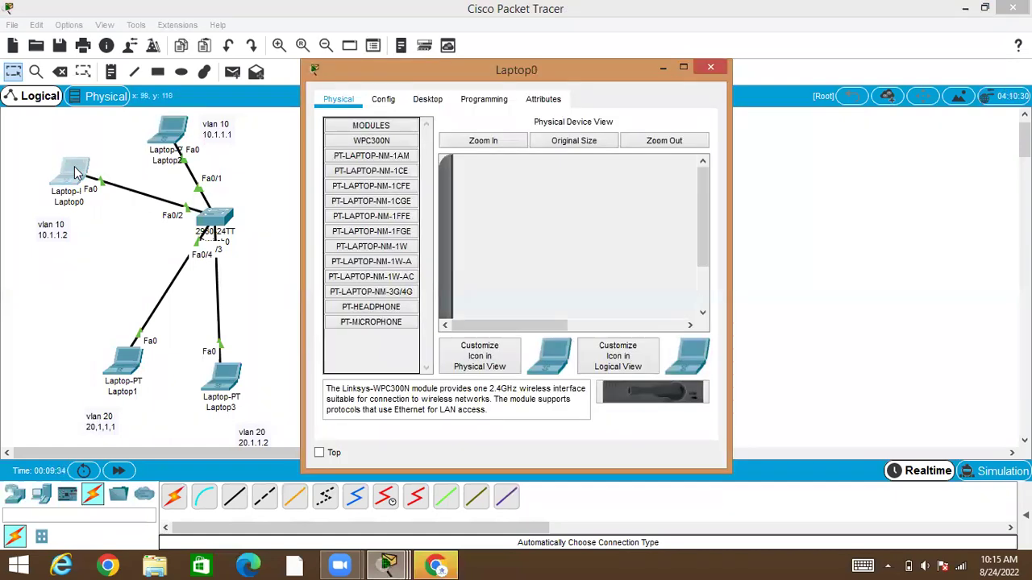
{"action": "left_click", "coordinate": [427, 99]}
{"action": "left_click", "coordinate": [363, 153]}
{"action": "left_click", "coordinate": [508, 204]}
{"action": "type", "text": "10.1.1.2"}
{"action": "key", "text": "Tab"}
{"action": "type", "text": "255.255.255.0"}
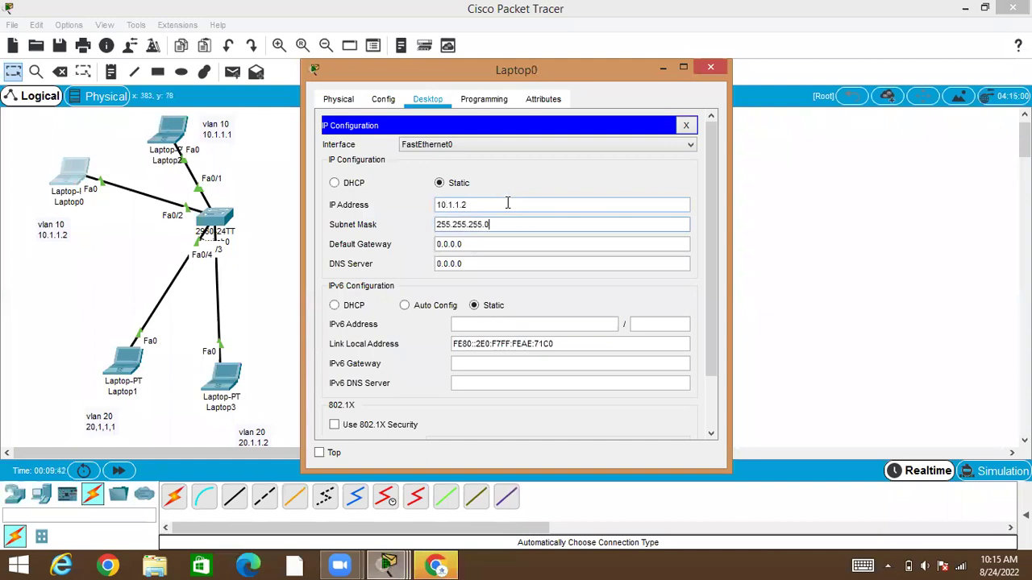
{"action": "left_click", "coordinate": [686, 125]}
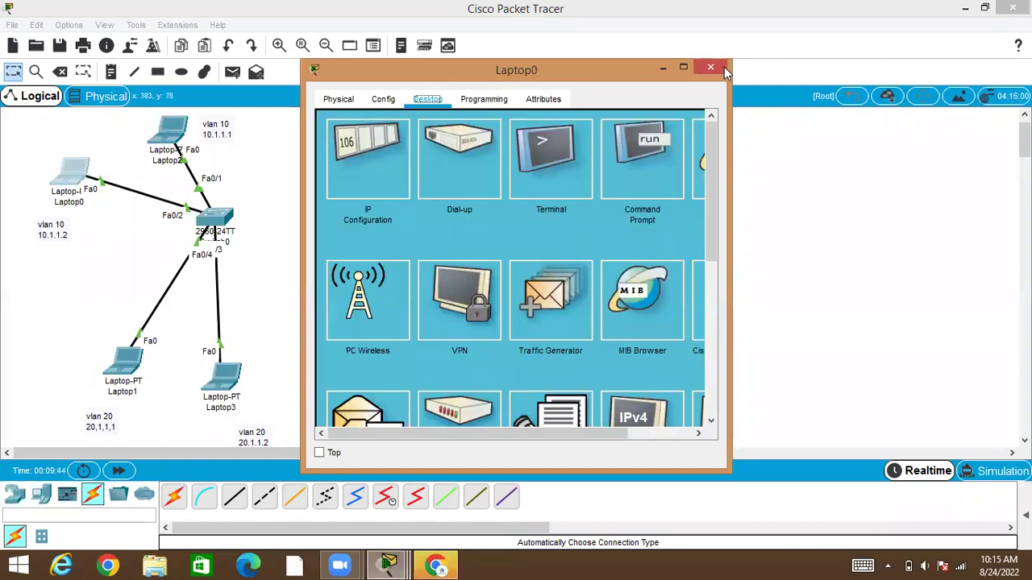
{"action": "left_click", "coordinate": [724, 68]}
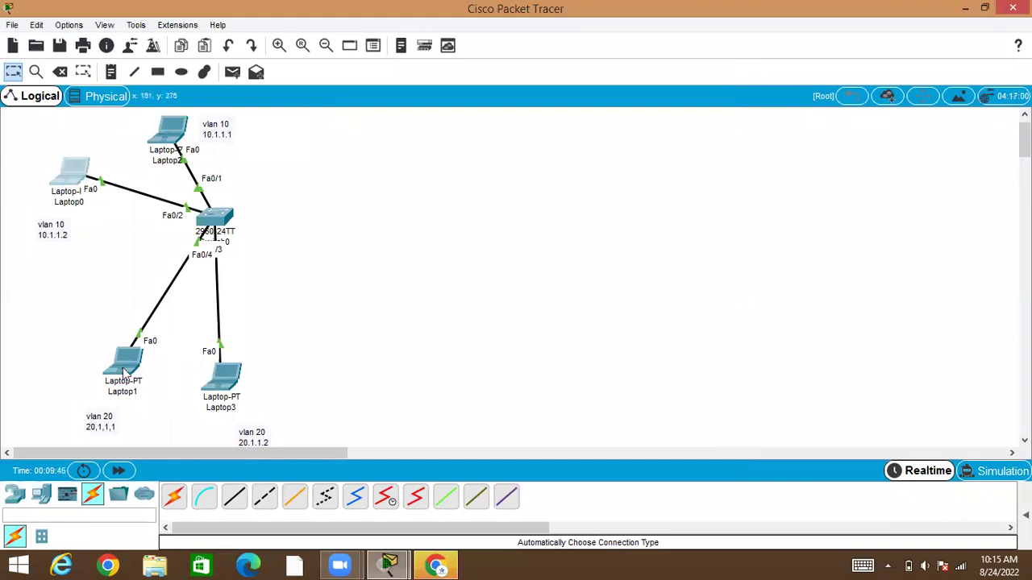
Assign Laptop1 the static IP address 20.1.1.1 with subnet mask 255.255.255.0, and close its window.
{"action": "left_click", "coordinate": [125, 371]}
{"action": "left_click", "coordinate": [385, 100]}
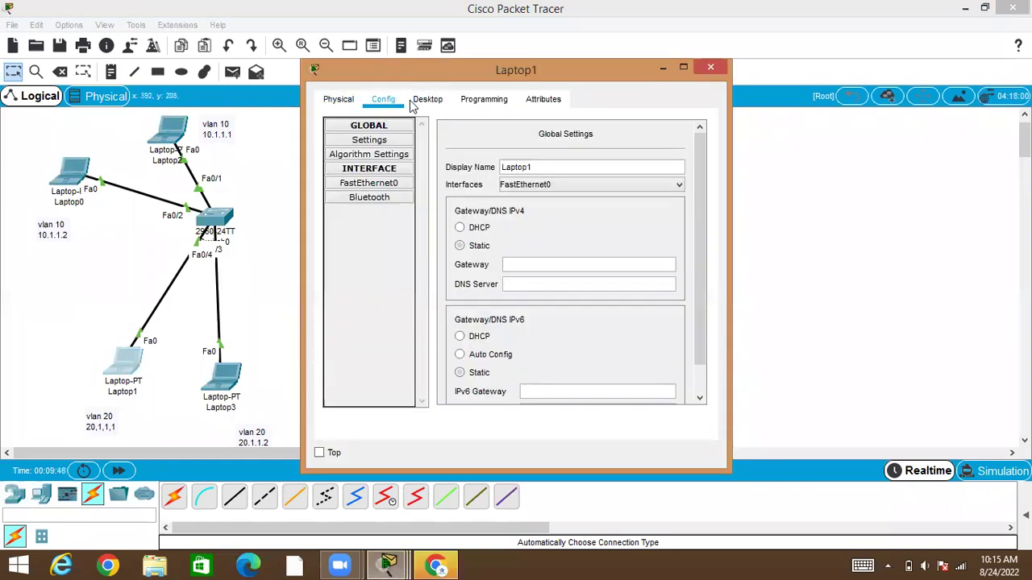
{"action": "left_click", "coordinate": [422, 100]}
{"action": "left_click", "coordinate": [356, 168]}
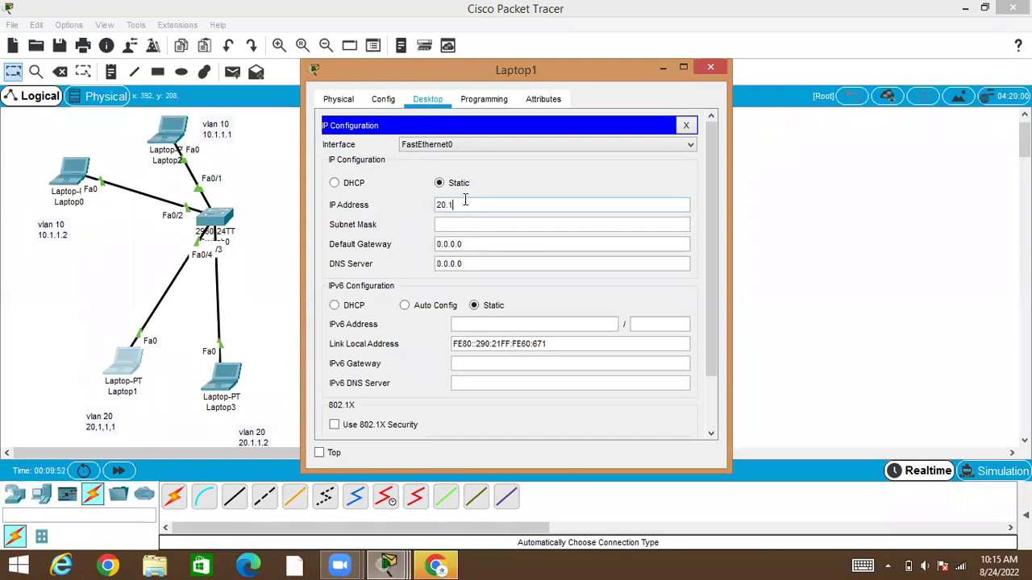
{"action": "key", "text": "Tab"}
{"action": "type", "text": "255.255.255"}
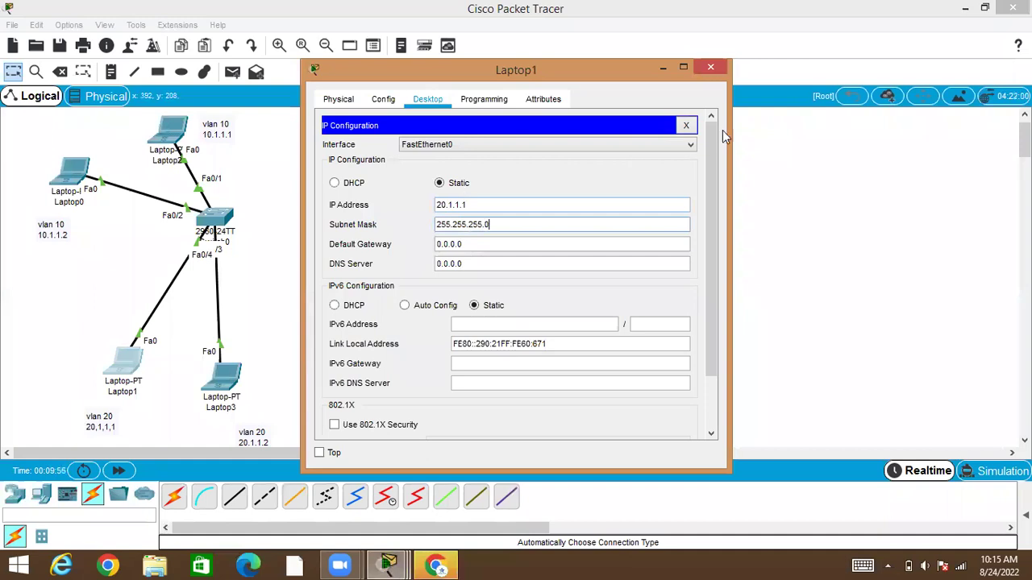
{"action": "left_click", "coordinate": [686, 125]}
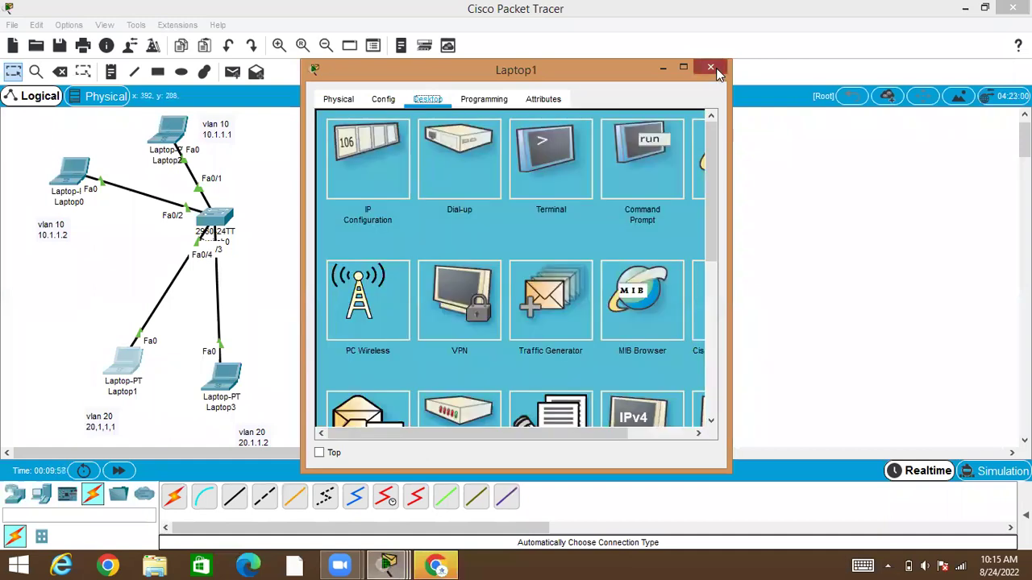
{"action": "left_click", "coordinate": [710, 68]}
Assign Laptop3 the static IP address 20.1.1.2 with subnet mask 255.255.255.0, and close its window.
{"action": "left_click", "coordinate": [222, 376]}
{"action": "left_click", "coordinate": [400, 100]}
{"action": "left_click", "coordinate": [427, 99]}
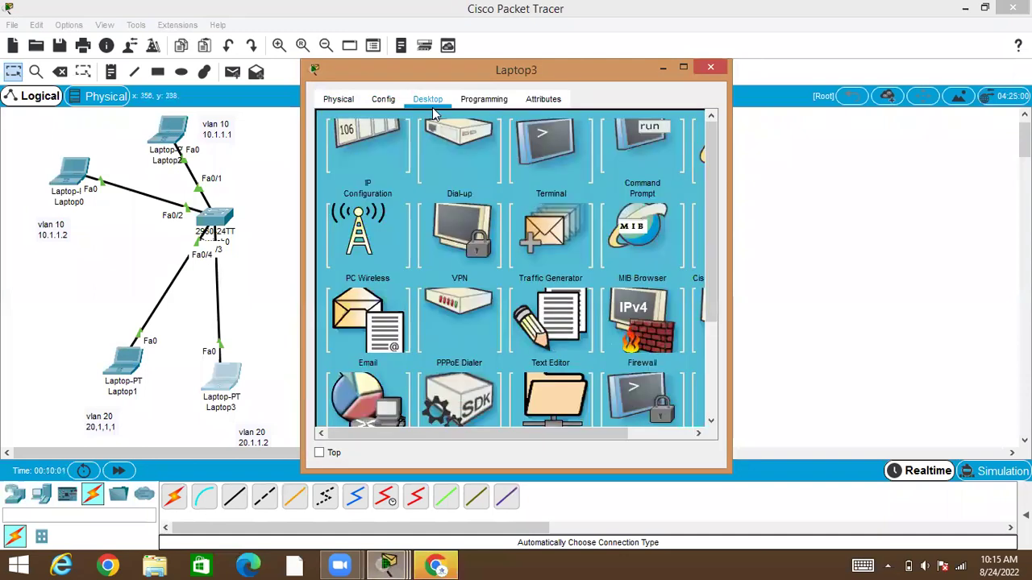
{"action": "left_click", "coordinate": [364, 173]}
{"action": "type", "text": "20.1.1.2"}
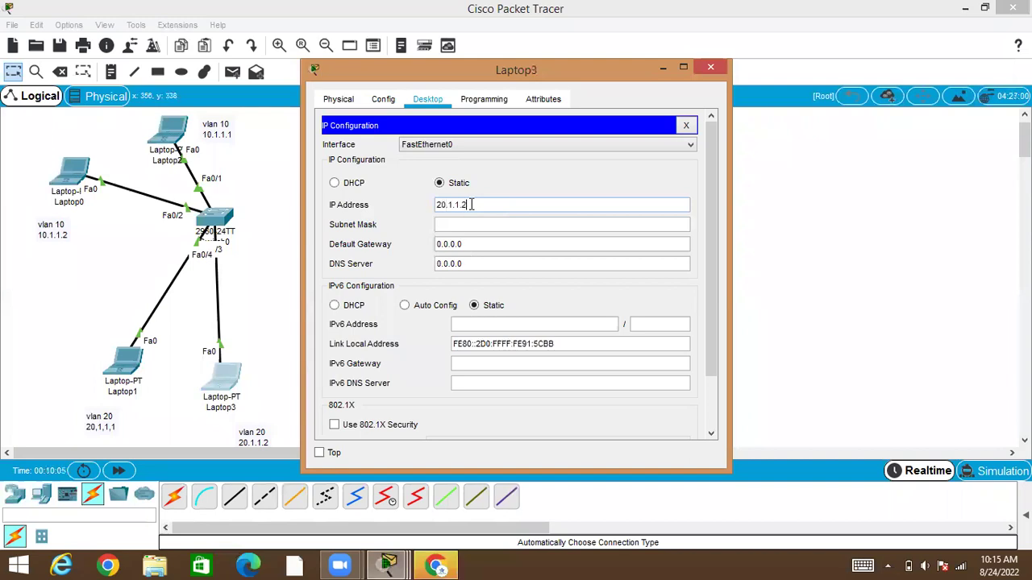
{"action": "key", "text": "Tab"}
{"action": "type", "text": "255.2"}
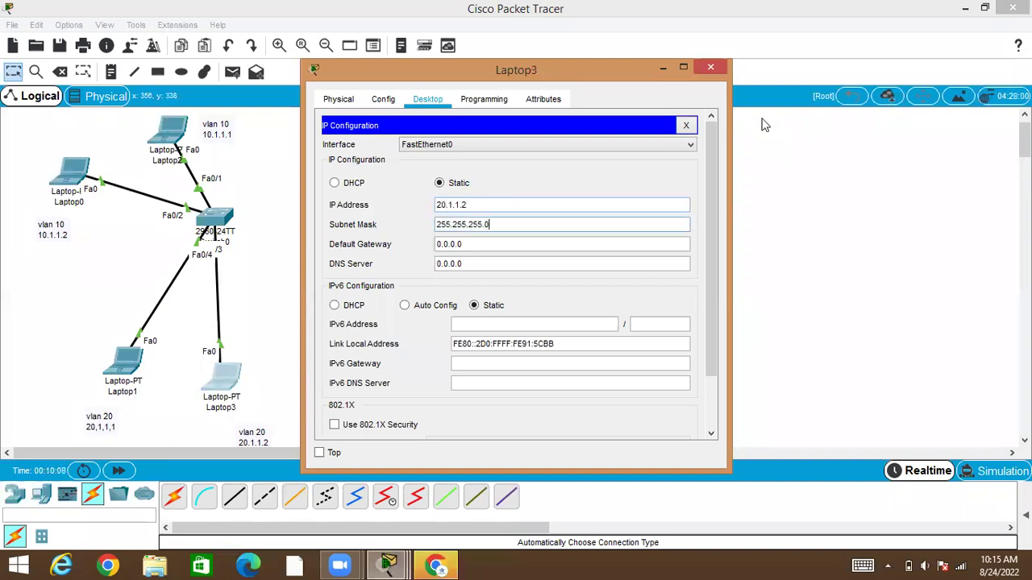
{"action": "left_click", "coordinate": [686, 126]}
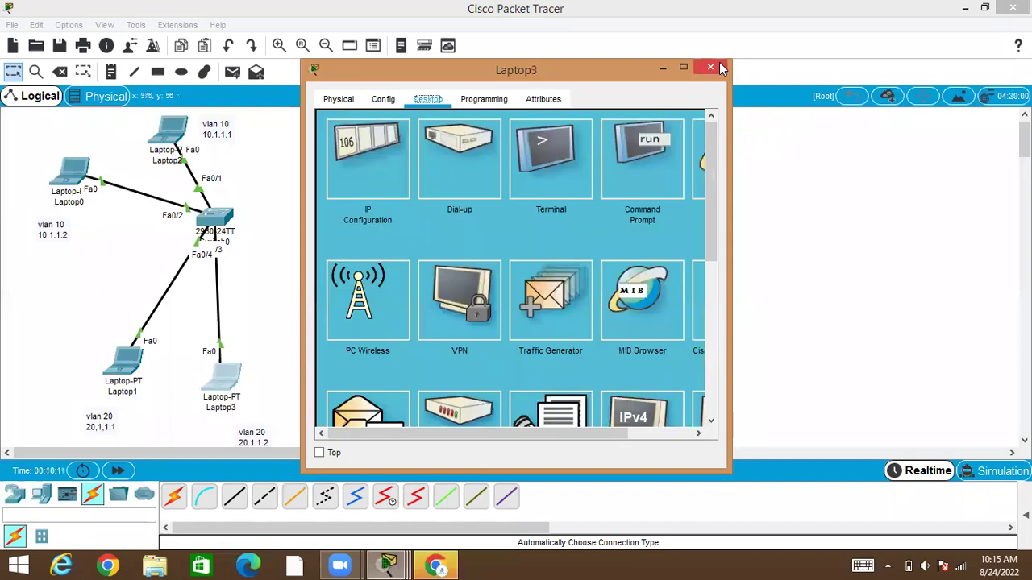
{"action": "left_click", "coordinate": [722, 68]}
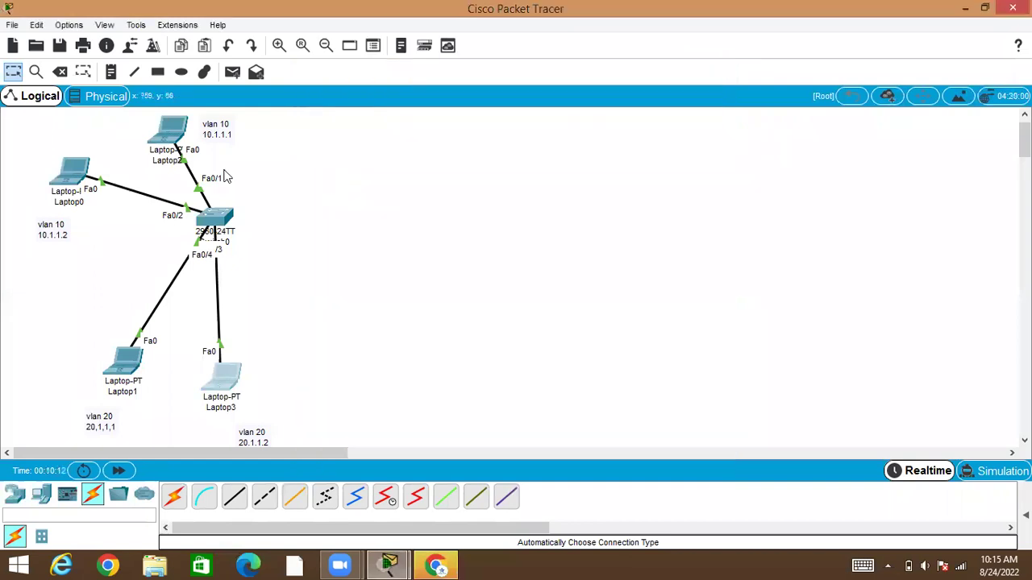
Open the command line of the 2960 switch and enter privileged mode with the en command.
{"action": "left_click", "coordinate": [212, 224]}
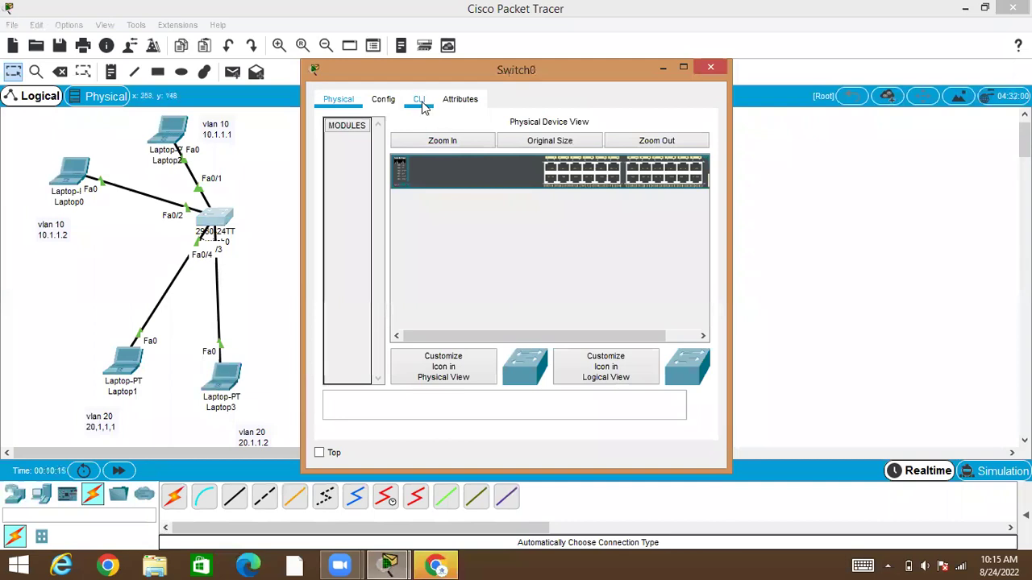
{"action": "left_click", "coordinate": [419, 99]}
{"action": "key", "text": "Return"}
{"action": "key", "text": "Return"}
{"action": "key", "text": "Return"}
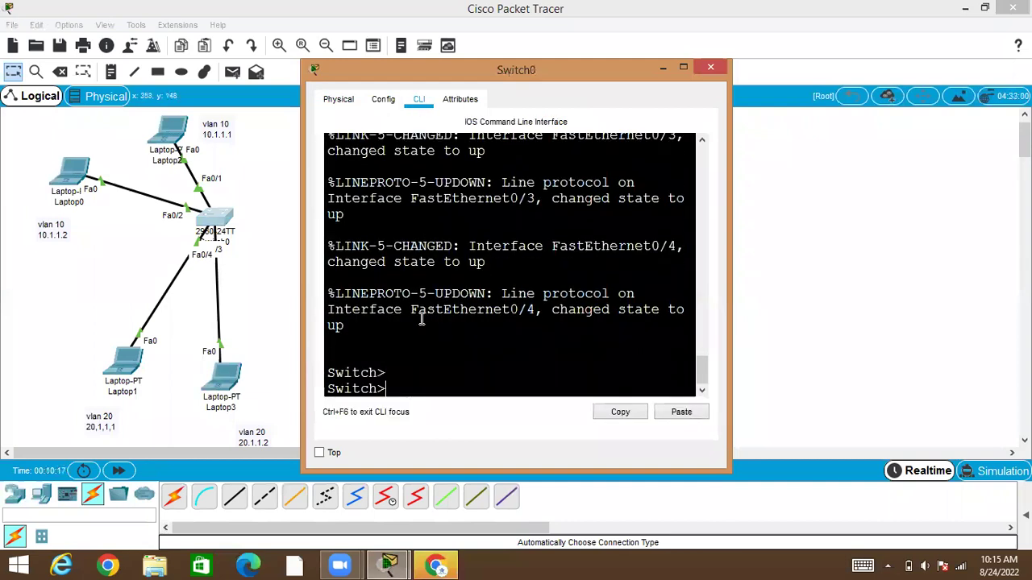
{"action": "type", "text": "en"}
{"action": "key", "text": "Return"}
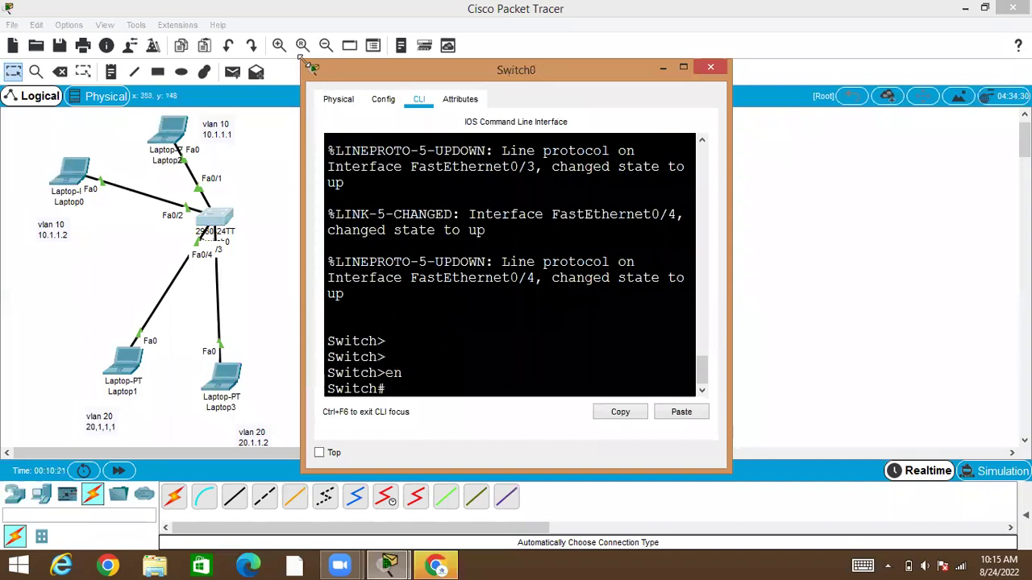
Widen the switch's window and enter global configuration mode with configure terminal.
{"action": "left_click_drag", "start_coordinate": [303, 61], "coordinate": [303, 72]}
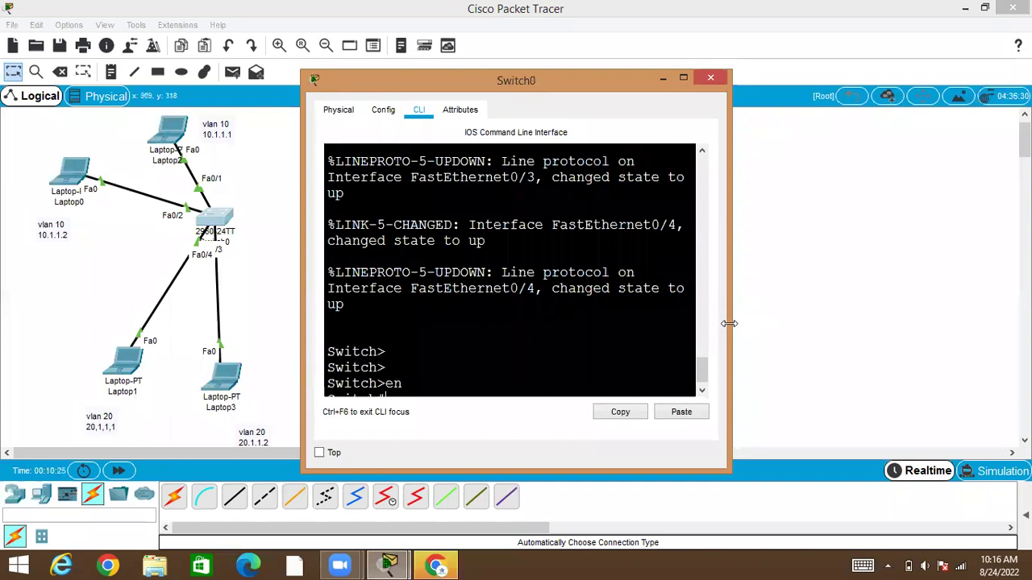
{"action": "left_click_drag", "start_coordinate": [729, 323], "coordinate": [845, 324]}
{"action": "key", "text": "Return"}
{"action": "key", "text": "Return"}
{"action": "key", "text": "Return"}
{"action": "type", "text": "con"}
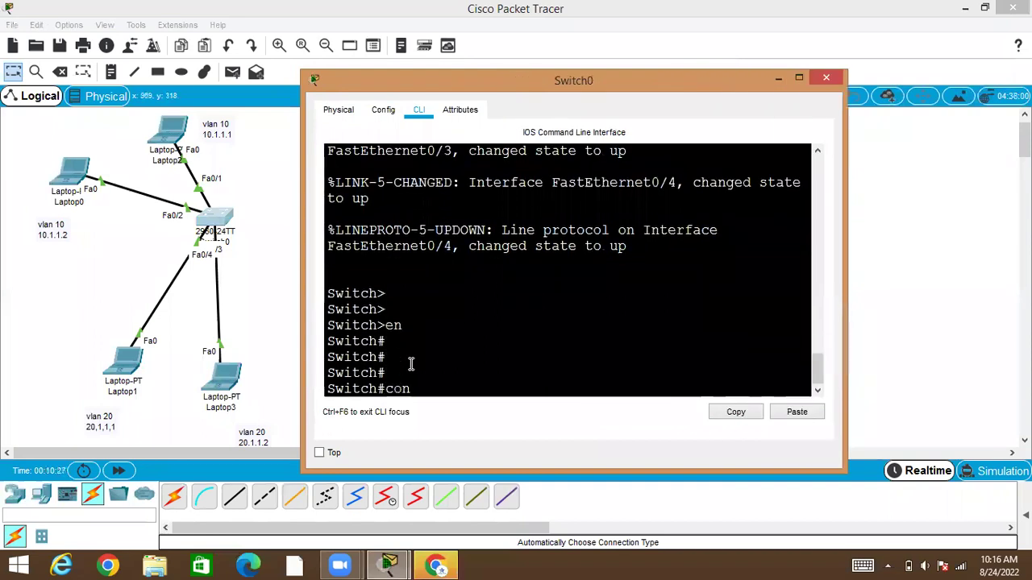
{"action": "type", "text": "f"}
{"action": "key", "text": "Tab"}
{"action": "type", "text": "t"}
{"action": "key", "text": "Tab"}
{"action": "key", "text": "Return"}
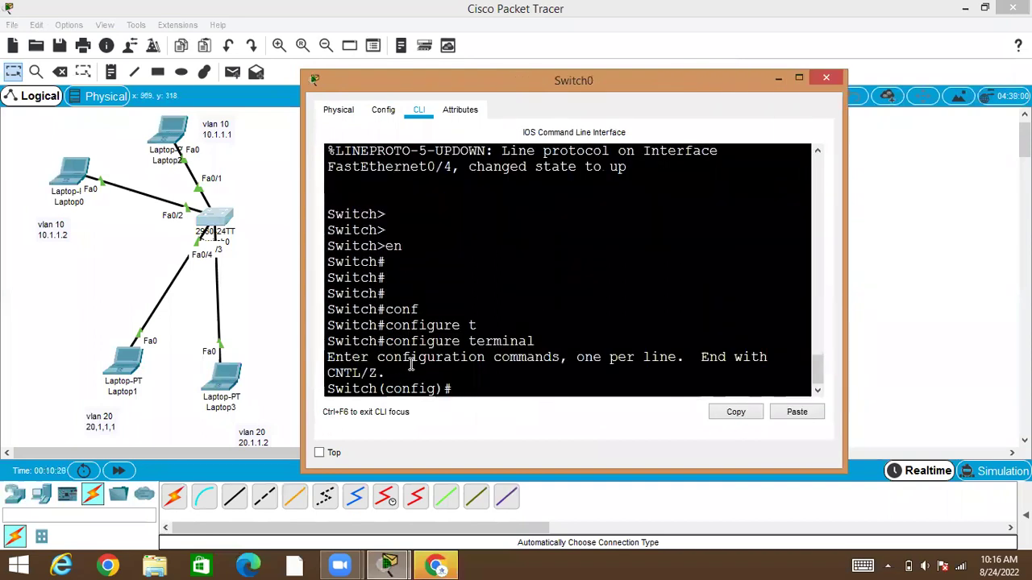
{"action": "key", "text": "Return"}
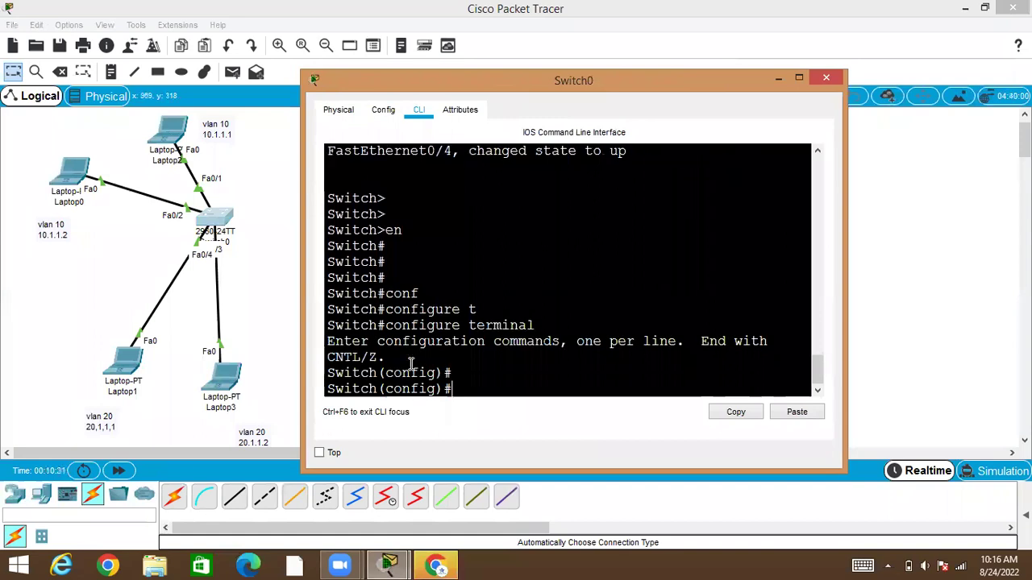
Set the switch's hostname to SW1.
{"action": "type", "text": "hos"}
{"action": "key", "text": "Tab"}
{"action": "type", "text": "SW"}
{"action": "key", "text": "BackSpace"}
{"action": "type", "text": "W1"}
{"action": "key", "text": "Return"}
{"action": "key", "text": "Return"}
{"action": "key", "text": "Return"}
{"action": "key", "text": "Return"}
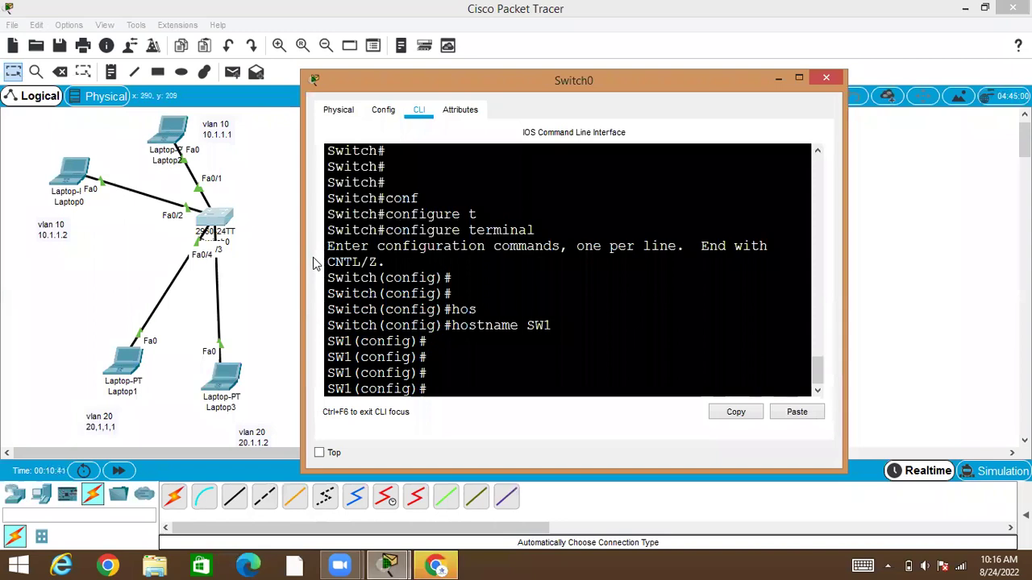
Leave configuration mode and list the switch's VLANs with the show vlan brief command.
{"action": "key", "text": "ctrl+z"}
{"action": "key", "text": "Return"}
{"action": "type", "text": "sh"}
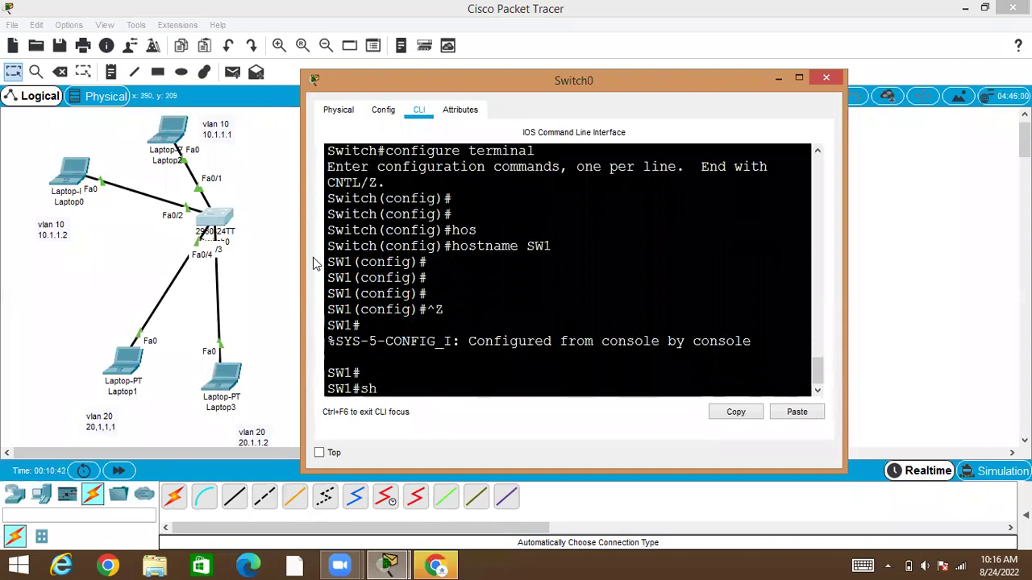
{"action": "key", "text": "Tab"}
{"action": "type", "text": "vl"}
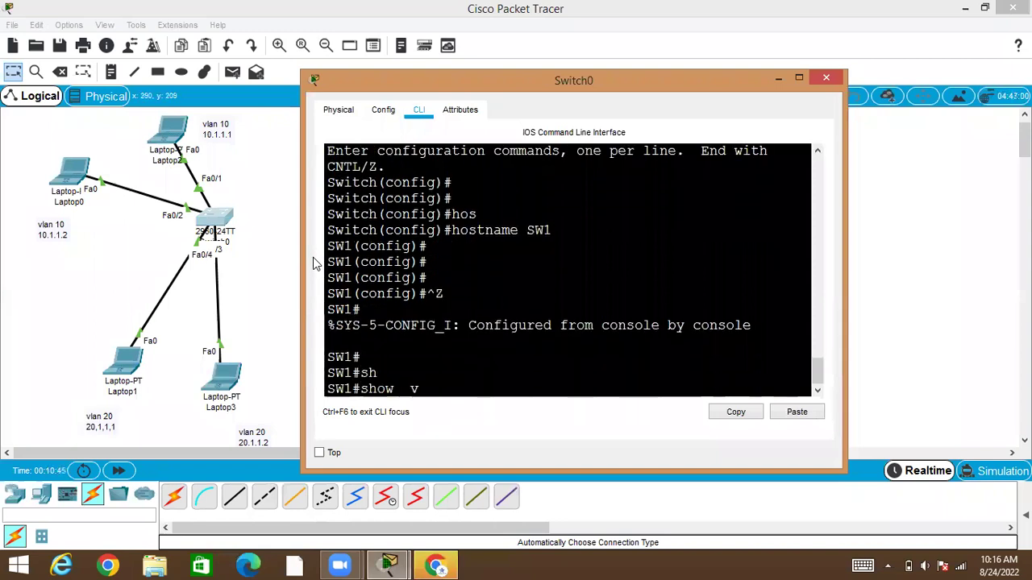
{"action": "key", "text": "Tab"}
{"action": "type", "text": "br"}
{"action": "key", "text": "Return"}
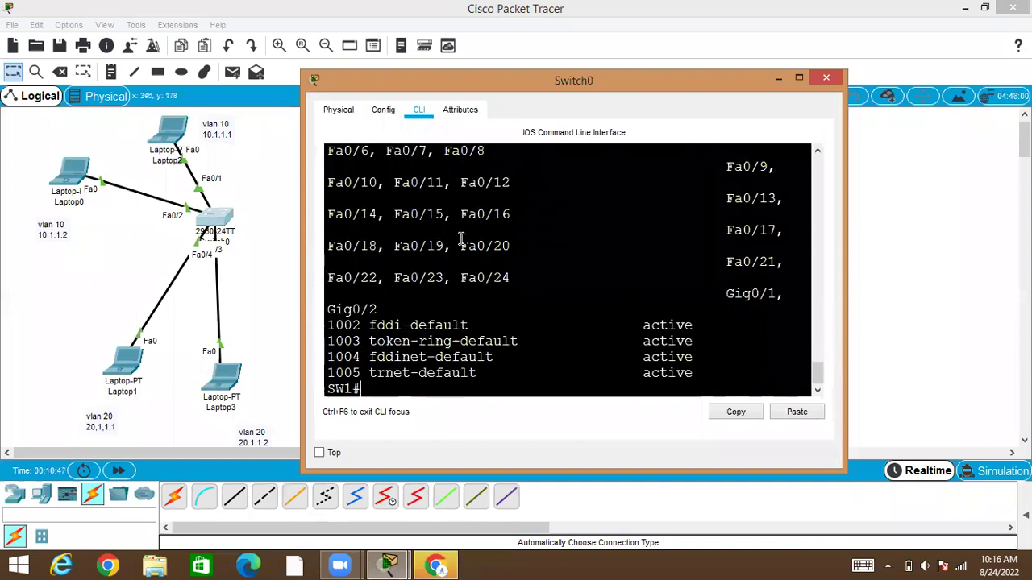
List the switch's VLANs again with show vlan brief and maximize the switch's window.
{"action": "key", "text": "Return"}
{"action": "key", "text": "Up"}
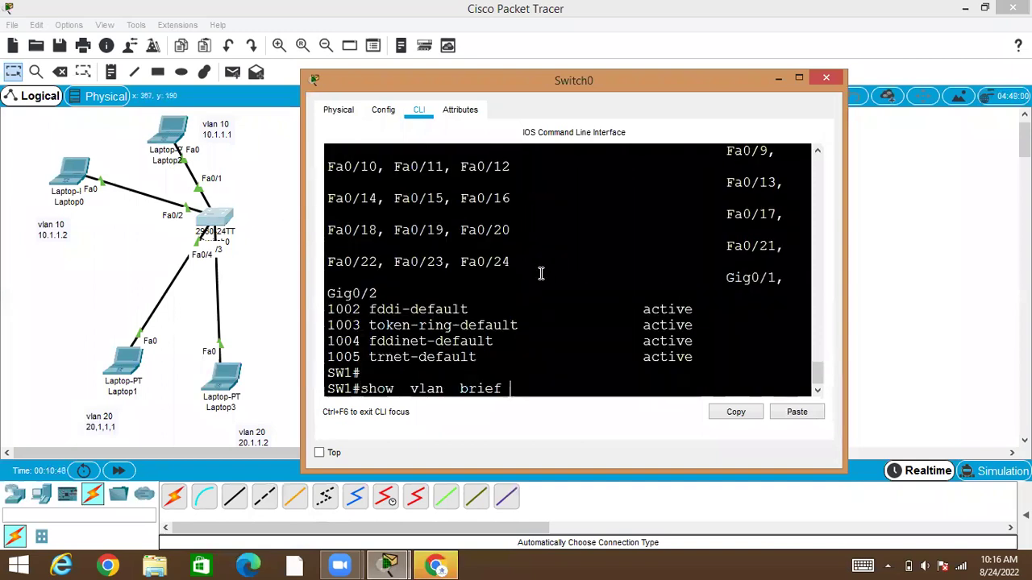
{"action": "key", "text": "Return"}
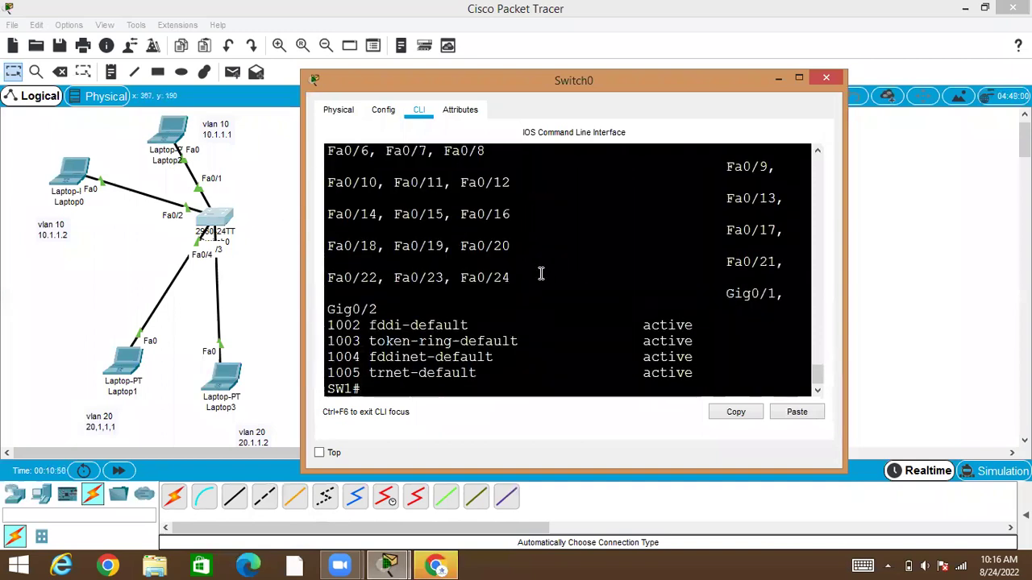
{"action": "left_click", "coordinate": [805, 80]}
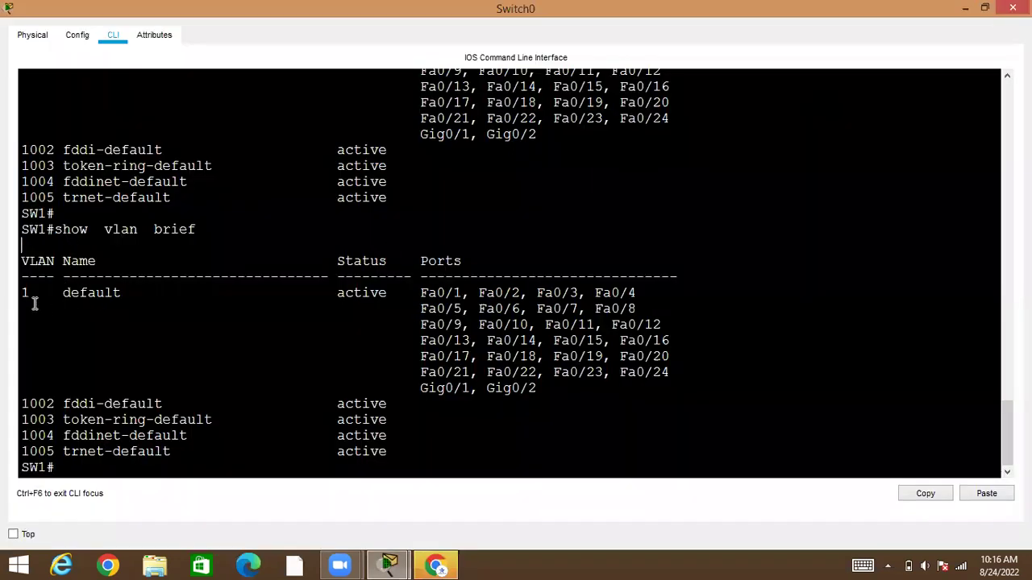
Examine the default VLAN's port list and the entries for VLANs 1002 to 1005, then restore the window size.
{"action": "mouse_move", "coordinate": [26, 292]}
{"action": "left_mouse_down"}
{"action": "mouse_move", "coordinate": [433, 387]}
{"action": "mouse_move", "coordinate": [646, 401]}
{"action": "mouse_move", "coordinate": [529, 375]}
{"action": "mouse_move", "coordinate": [345, 282]}
{"action": "mouse_move", "coordinate": [73, 278]}
{"action": "mouse_move", "coordinate": [10, 292]}
{"action": "left_mouse_up"}
{"action": "left_click", "coordinate": [537, 387]}
{"action": "left_click", "coordinate": [88, 523]}
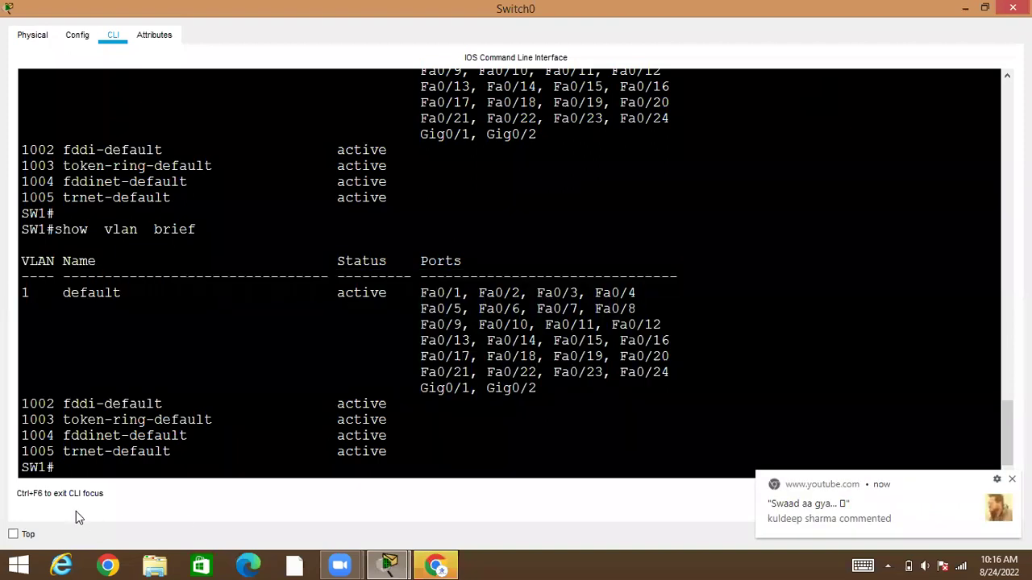
{"action": "left_click_drag", "start_coordinate": [22, 403], "coordinate": [399, 450]}
{"action": "left_click", "coordinate": [221, 325]}
{"action": "left_click_drag", "start_coordinate": [27, 291], "coordinate": [512, 449]}
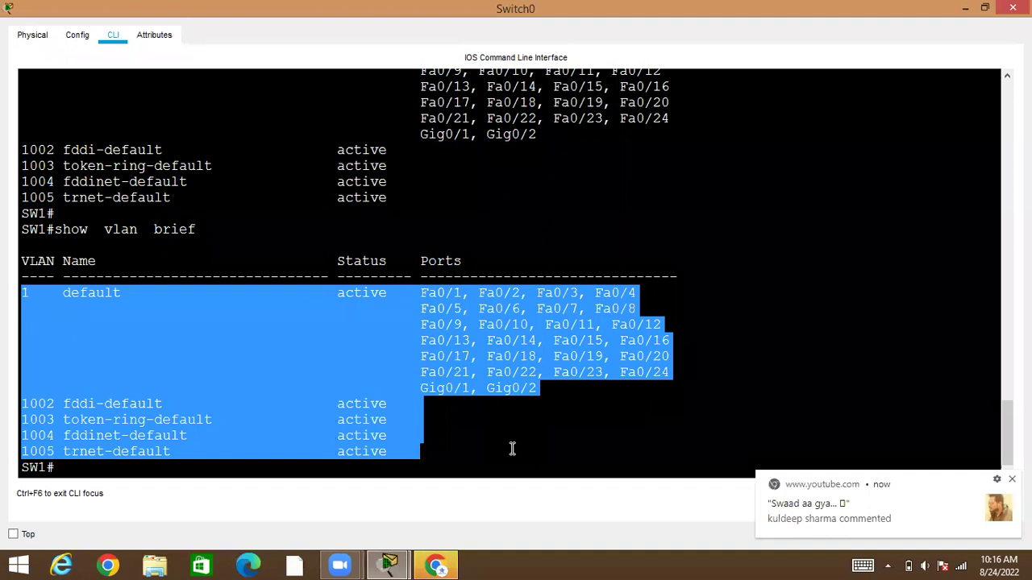
{"action": "key", "text": "Return"}
{"action": "key", "text": "Return"}
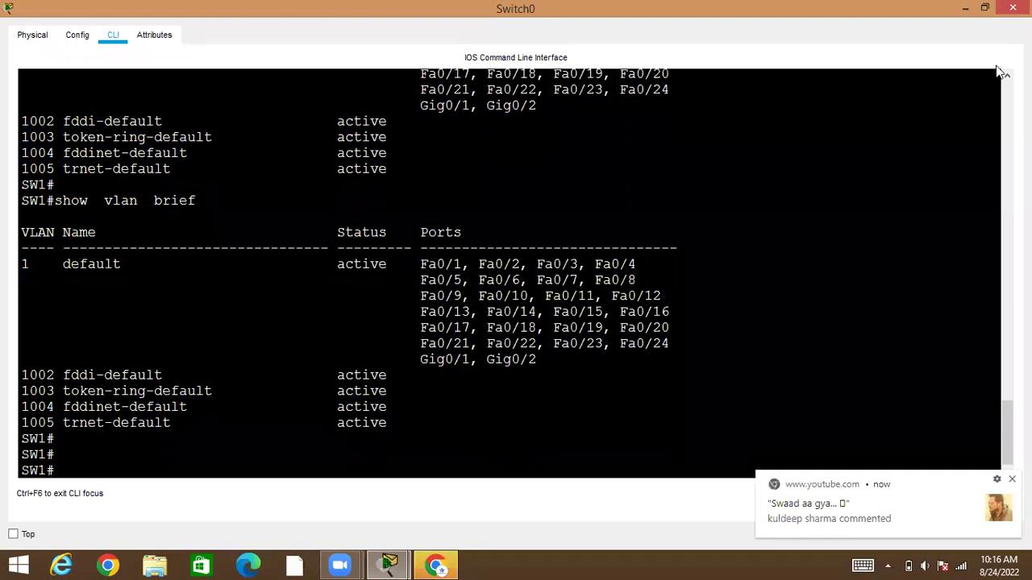
{"action": "left_click", "coordinate": [985, 8]}
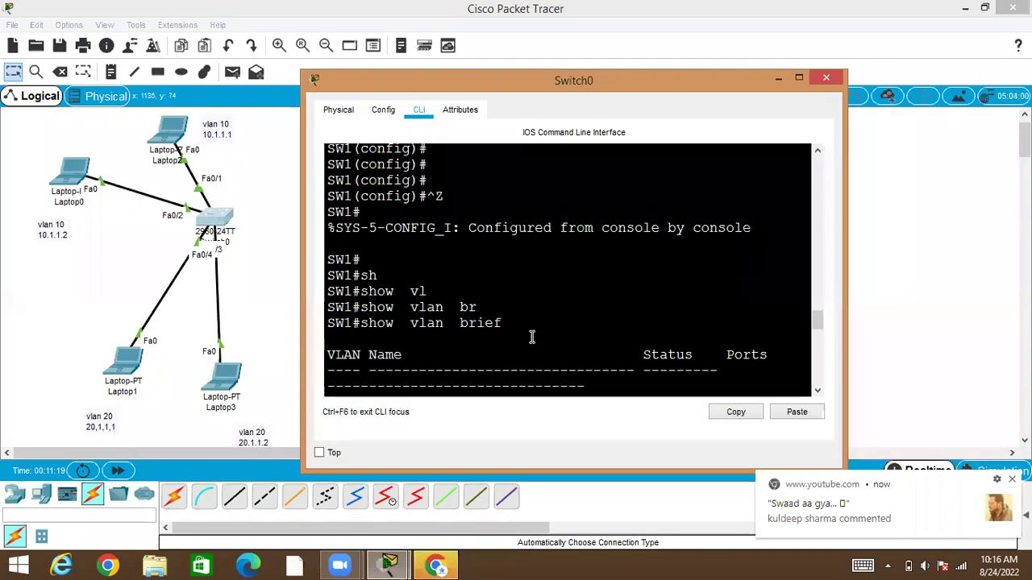
Enter the switch's global configuration mode with conf t.
{"action": "key", "text": "Return"}
{"action": "key", "text": "Return"}
{"action": "key", "text": "Return"}
{"action": "type", "text": "conf terminal t"}
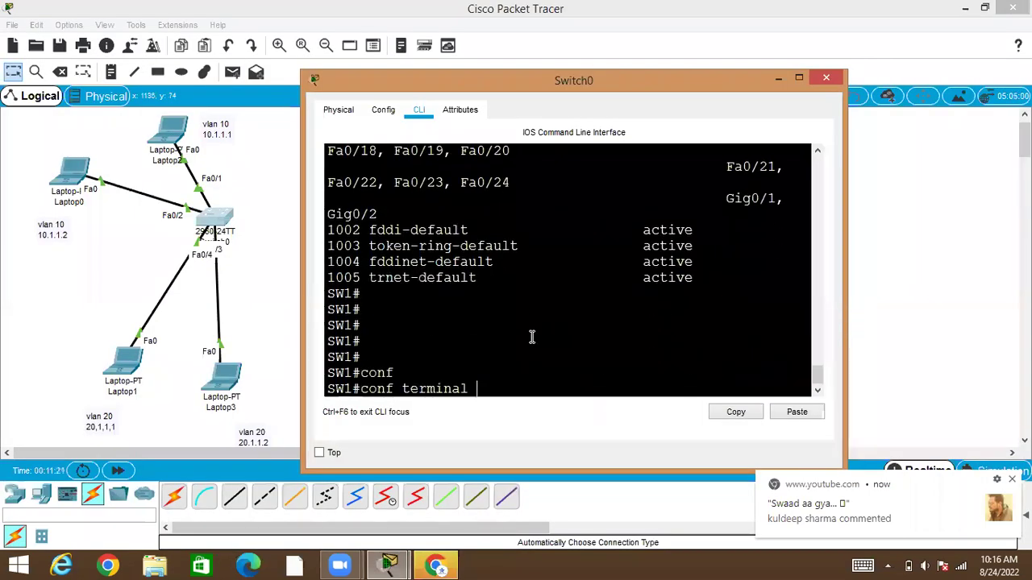
{"action": "key", "text": "Return"}
{"action": "type", "text": "conf"}
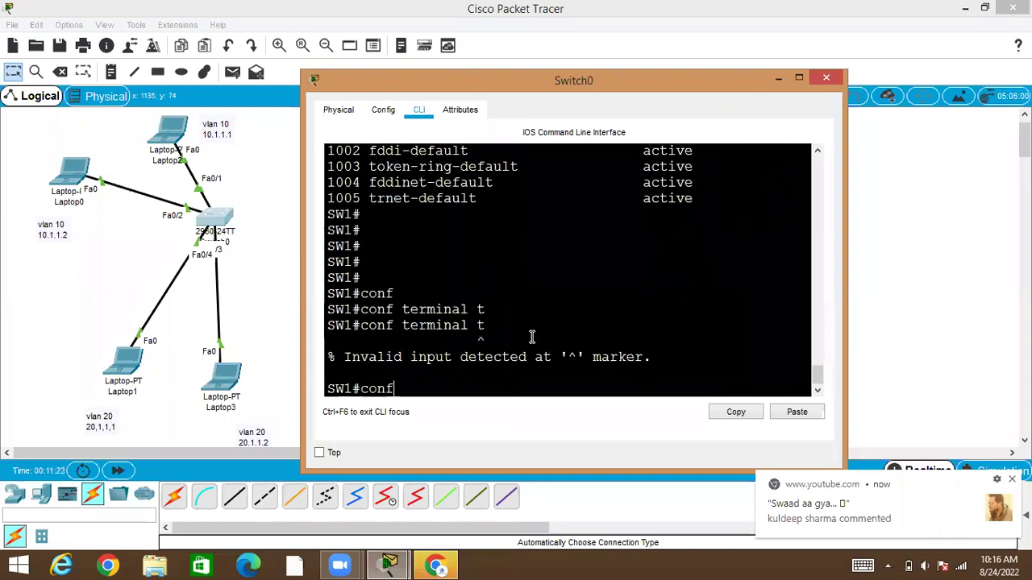
{"action": "type", "text": " t"}
{"action": "key", "text": "Return"}
Create VLAN 10 on the switch.
{"action": "type", "text": "vl"}
{"action": "key", "text": "Tab"}
{"action": "type", "text": "10"}
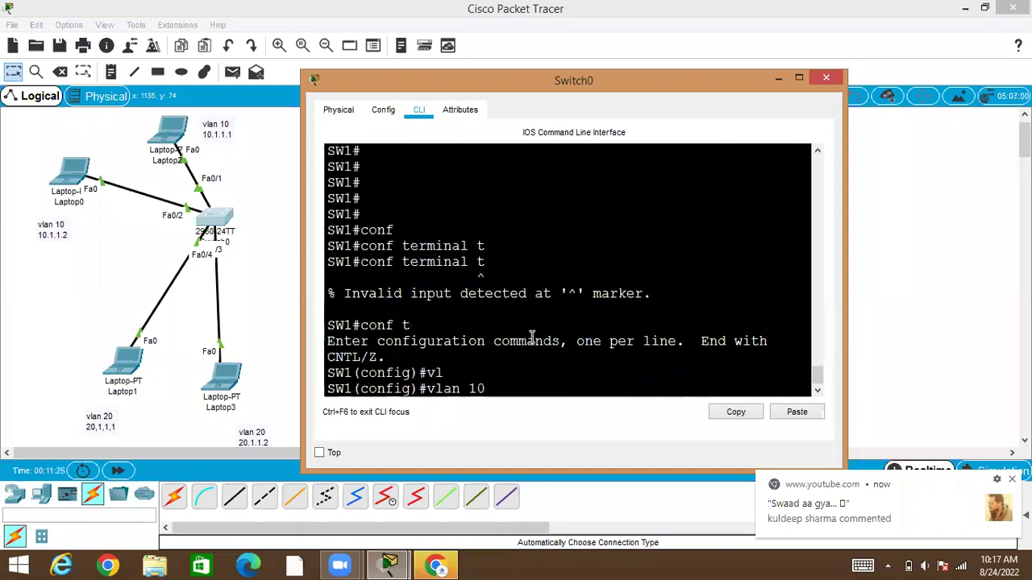
{"action": "key", "text": "Return"}
Name VLAN 10 department1 and exit its VLAN configuration.
{"action": "type", "text": "na"}
{"action": "key", "text": "Tab"}
{"action": "type", "text": "department 1"}
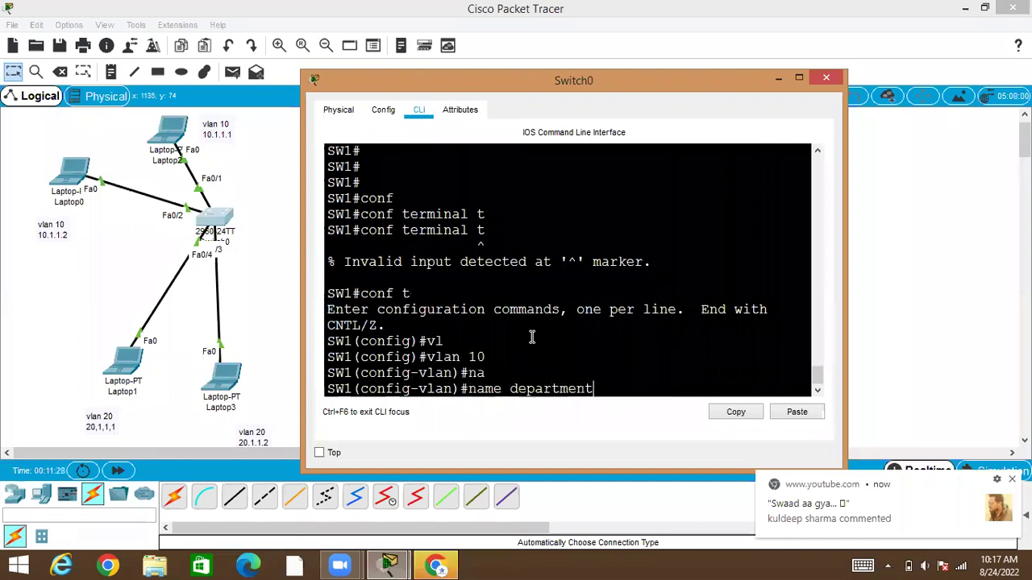
{"action": "key", "text": "Return"}
{"action": "key", "text": "Up"}
{"action": "key", "text": "BackSpace"}
{"action": "key", "text": "BackSpace"}
{"action": "type", "text": "1"}
{"action": "key", "text": "Return"}
{"action": "type", "text": "exit"}
{"action": "key", "text": "Return"}
Create VLAN 20 with the name department2 and return to privileged mode.
{"action": "type", "text": "vla"}
{"action": "key", "text": "Tab"}
{"action": "type", "text": "20"}
{"action": "key", "text": "Return"}
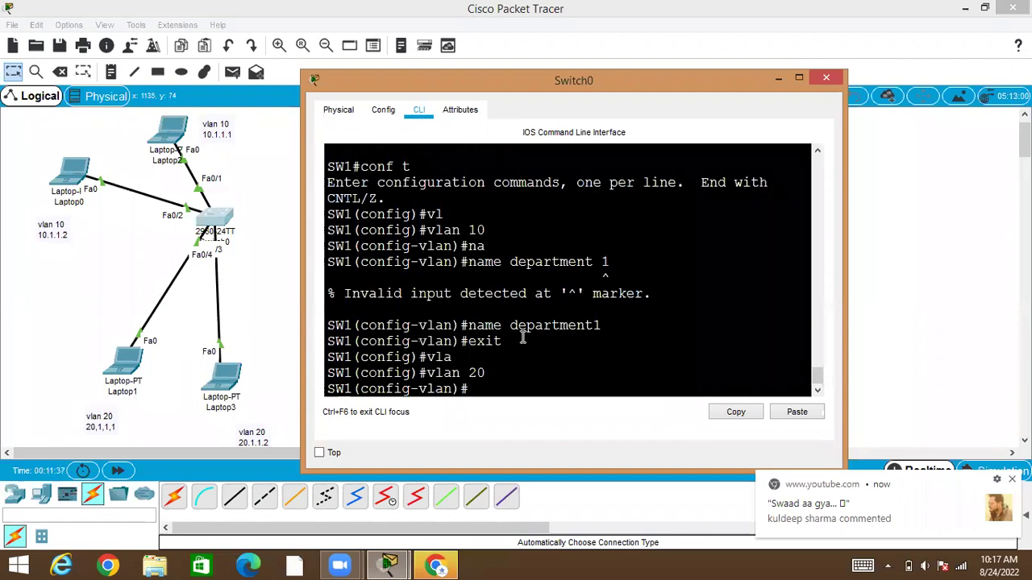
{"action": "type", "text": "na"}
{"action": "key", "text": "Tab"}
{"action": "type", "text": "depart"}
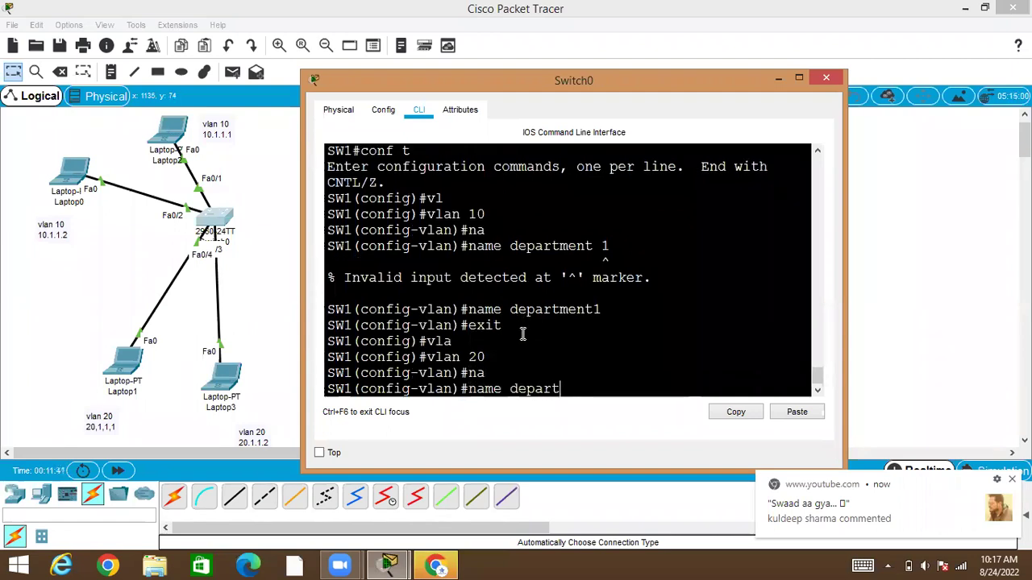
{"action": "type", "text": "ment2"}
{"action": "key", "text": "Return"}
{"action": "key", "text": "Return"}
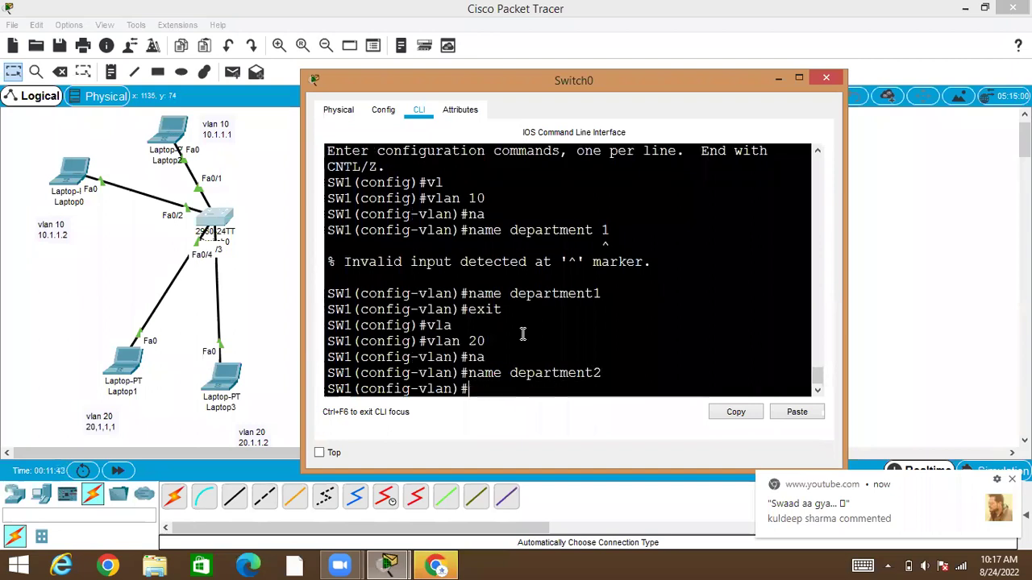
{"action": "key", "text": "ctrl+z"}
{"action": "key", "text": "Return"}
{"action": "key", "text": "Return"}
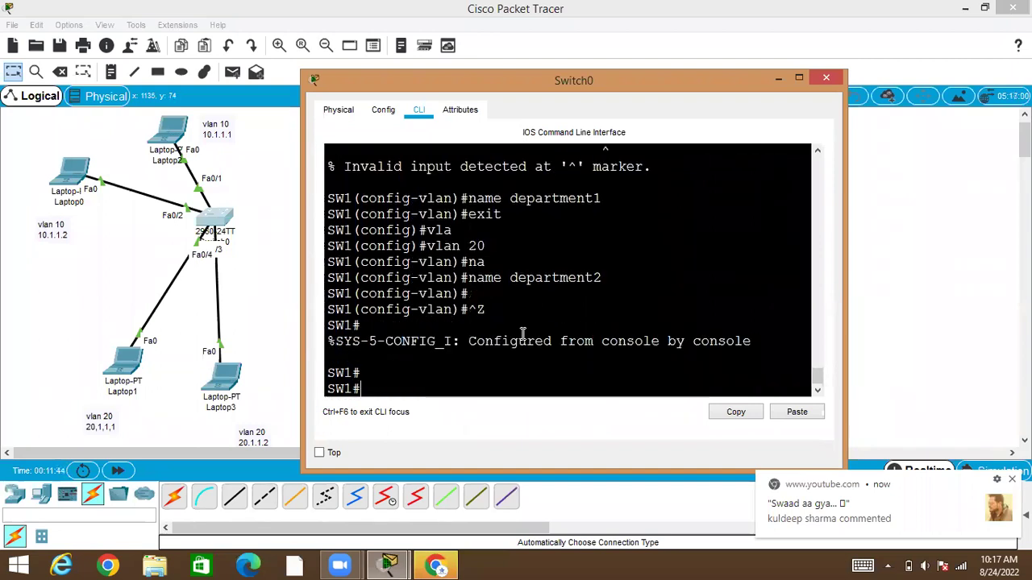
Run show vlan brief and examine the entries for VLANs 10 and 20.
{"action": "type", "text": "sh"}
{"action": "key", "text": "Tab"}
{"action": "type", "text": "o v"}
{"action": "key", "text": "BackSpace"}
{"action": "key", "text": "BackSpace"}
{"action": "key", "text": "BackSpace"}
{"action": "key", "text": "BackSpace"}
{"action": "type", "text": "v"}
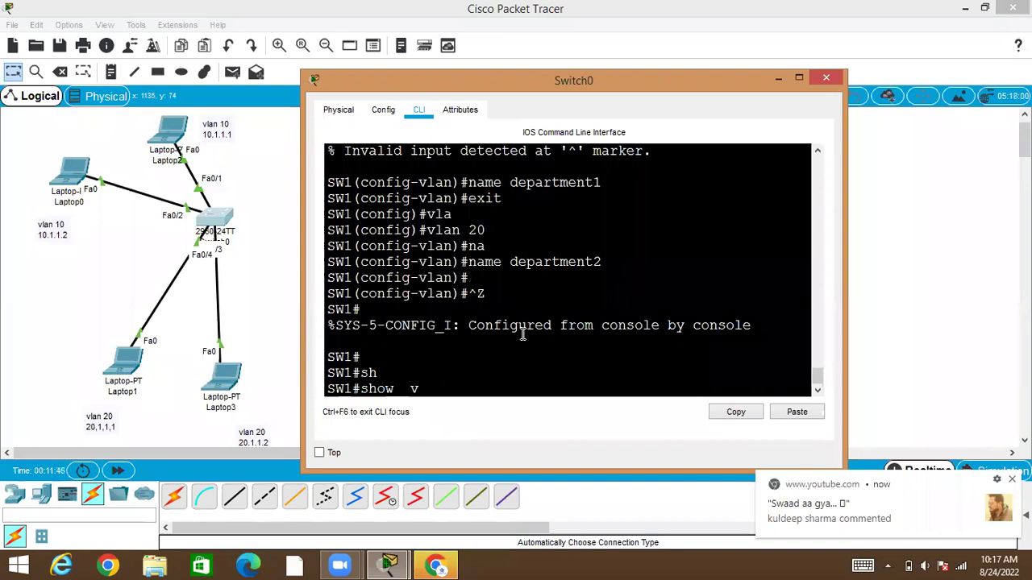
{"action": "type", "text": "l"}
{"action": "key", "text": "Tab"}
{"action": "type", "text": "br"}
{"action": "key", "text": "Tab"}
{"action": "key", "text": "Return"}
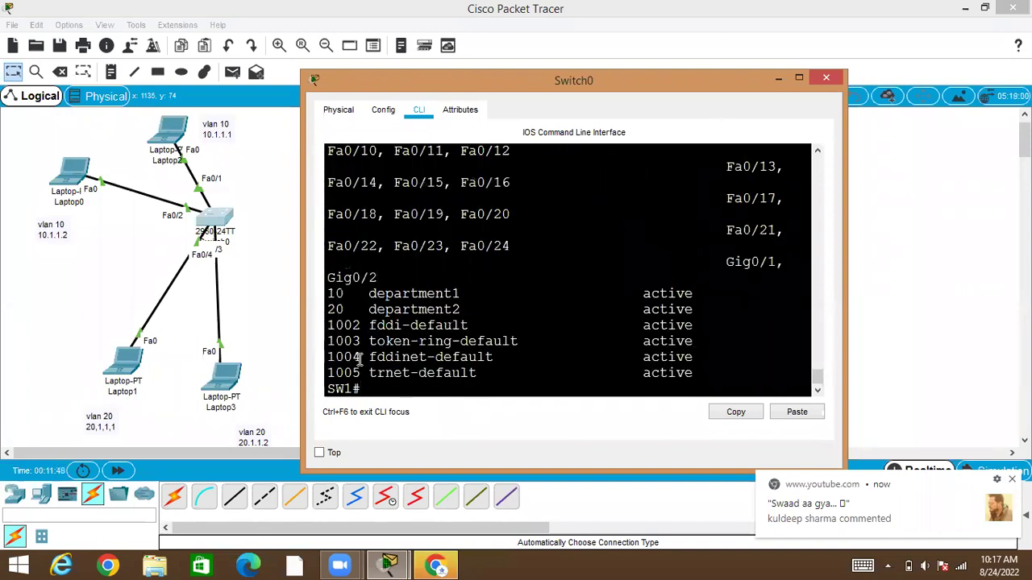
{"action": "left_click_drag", "start_coordinate": [335, 293], "coordinate": [716, 310]}
{"action": "key", "text": "Return"}
{"action": "key", "text": "Return"}
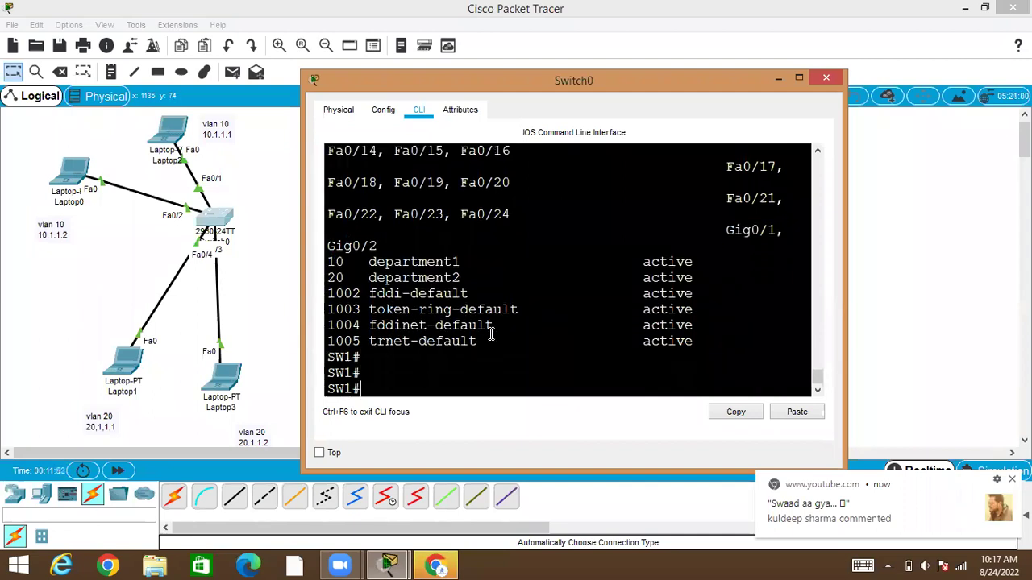
{"action": "key", "text": "Return"}
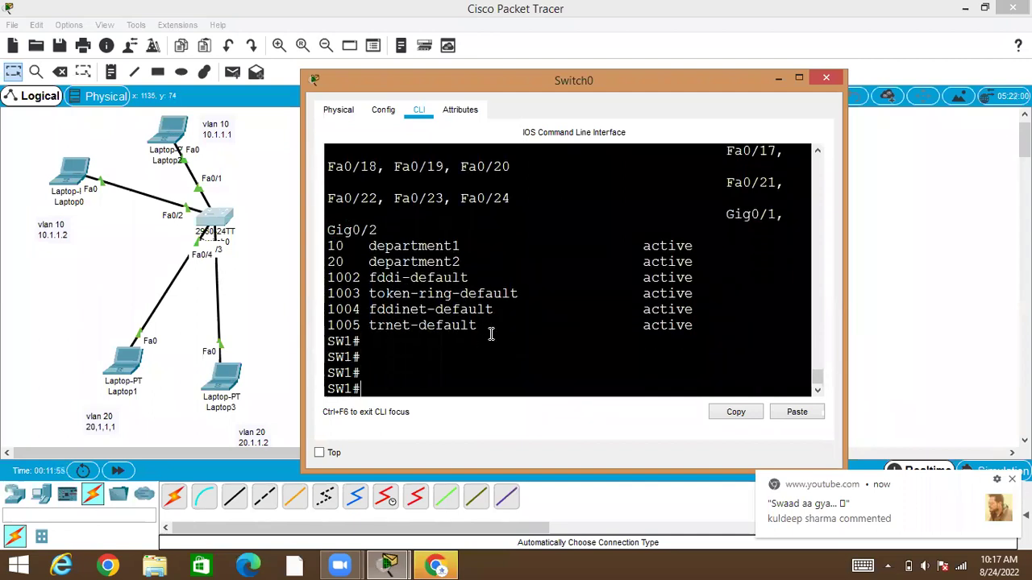
Enter global configuration mode with configure terminal.
{"action": "key", "text": "Return"}
{"action": "type", "text": "configure"}
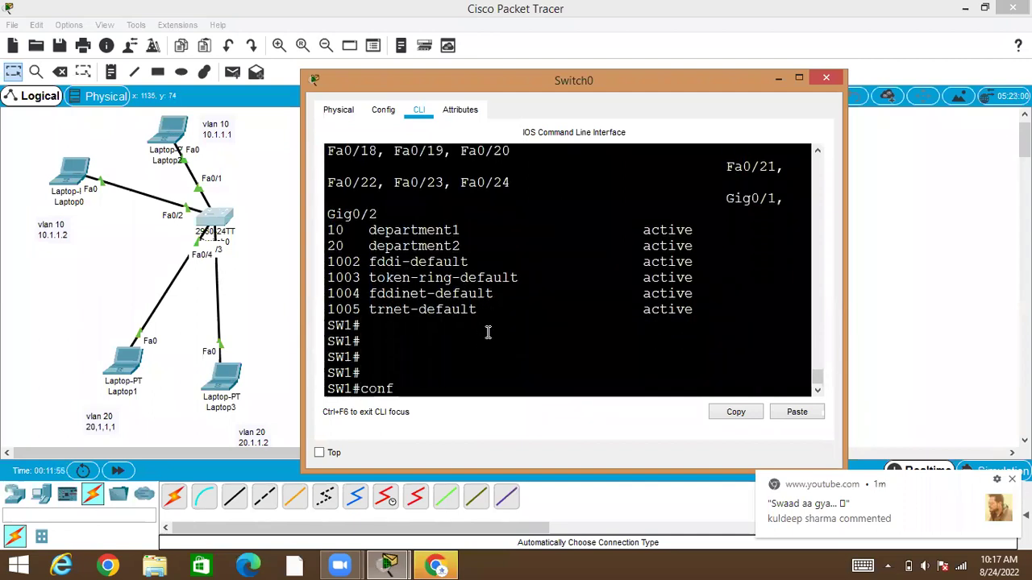
{"action": "key", "text": "Tab"}
{"action": "type", "text": "t"}
{"action": "key", "text": "Tab"}
{"action": "key", "text": "Return"}
Try to select two ports together with int fastEthernet 0/1-2 and int fastEthernet 0/1,0/2.
{"action": "type", "text": "int fa"}
{"action": "key", "text": "Tab"}
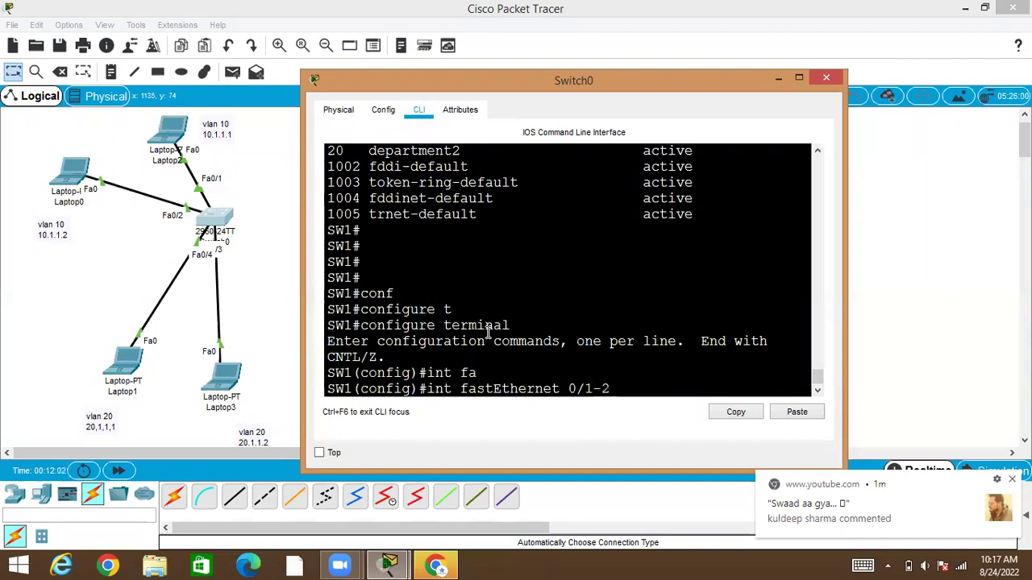
{"action": "key", "text": "Return"}
{"action": "key", "text": "Up"}
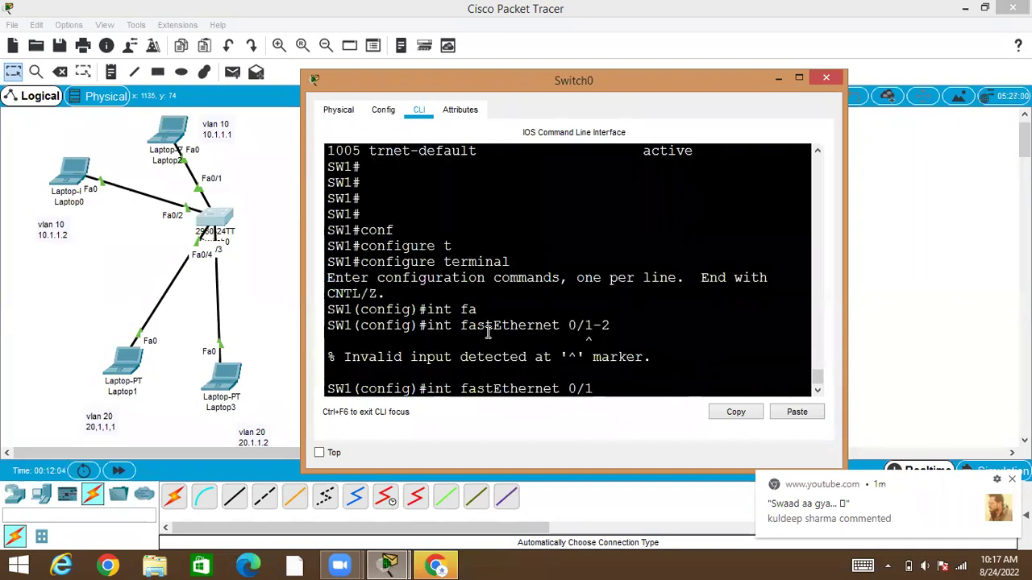
{"action": "key", "text": "BackSpace"}
{"action": "type", "text": ",0/2"}
{"action": "key", "text": "Return"}
Open interface range configuration for the VLAN 10 ports with int range fastEthernet 0/1-2.
{"action": "key", "text": "Up"}
{"action": "key", "text": "BackSpace"}
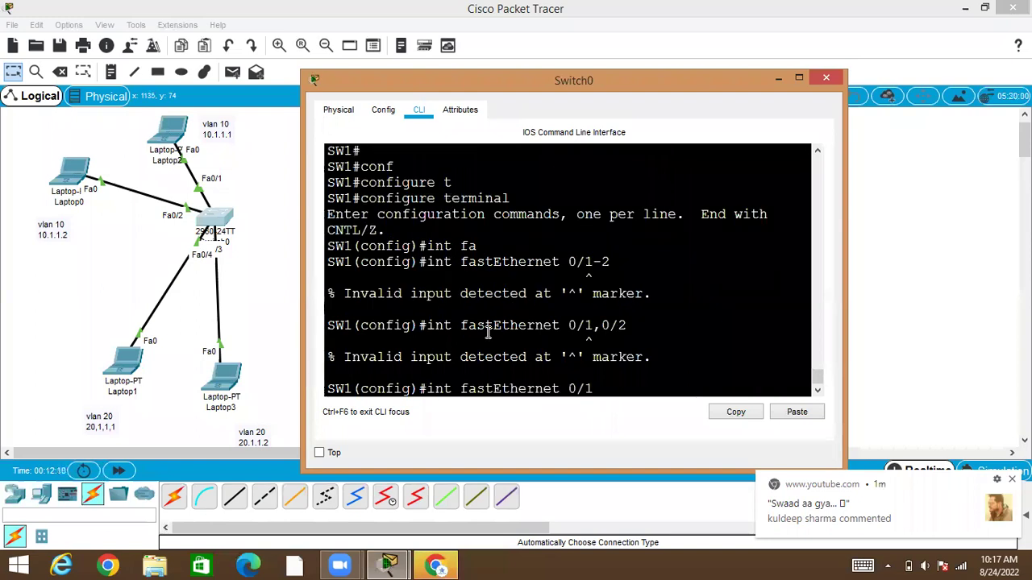
{"action": "key", "text": "BackSpace"}
{"action": "key", "text": "BackSpace"}
{"action": "key", "text": "BackSpace"}
{"action": "key", "text": "BackSpace"}
{"action": "key", "text": "BackSpace"}
{"action": "key", "text": "BackSpace"}
{"action": "key", "text": "BackSpace"}
{"action": "key", "text": "BackSpace"}
{"action": "key", "text": "BackSpace"}
{"action": "key", "text": "BackSpace"}
{"action": "key", "text": "BackSpace"}
{"action": "key", "text": "BackSpace"}
{"action": "key", "text": "BackSpace"}
{"action": "key", "text": "BackSpace"}
{"action": "key", "text": "BackSpace"}
{"action": "key", "text": "BackSpace"}
{"action": "type", "text": "ra"}
{"action": "key", "text": "Tab"}
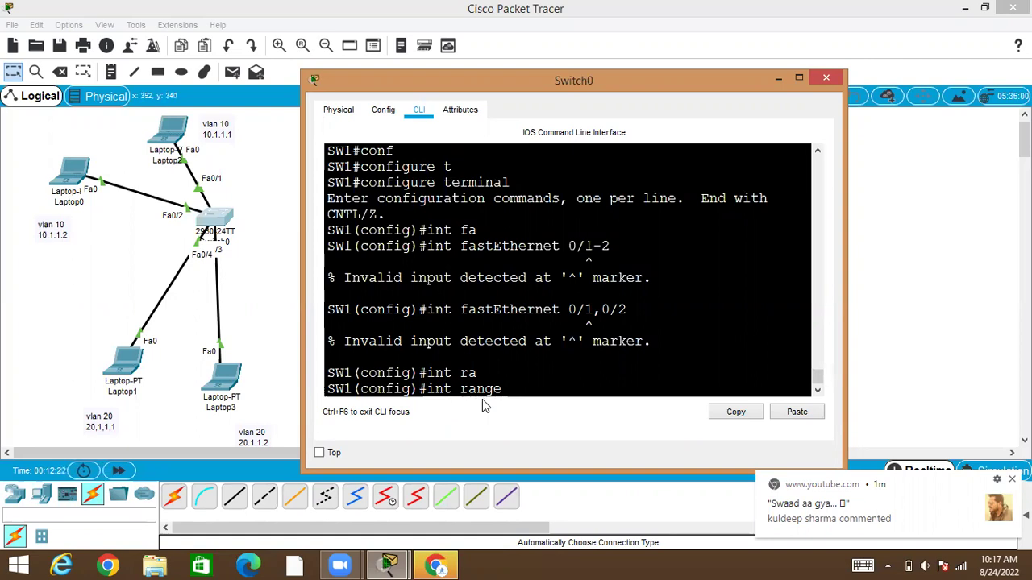
{"action": "type", "text": "fa"}
{"action": "key", "text": "Tab"}
{"action": "type", "text": "0/1-2"}
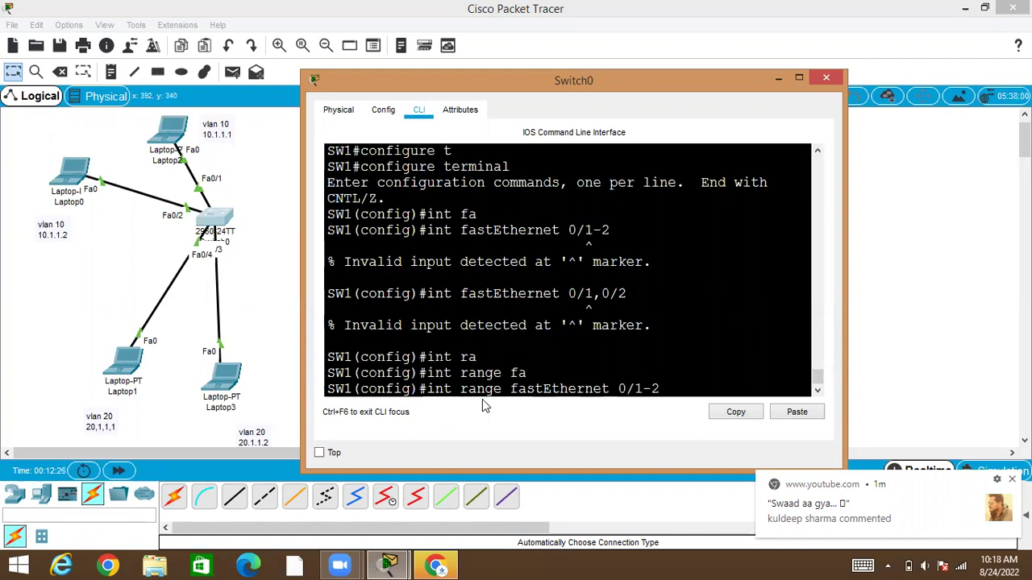
{"action": "key", "text": "Return"}
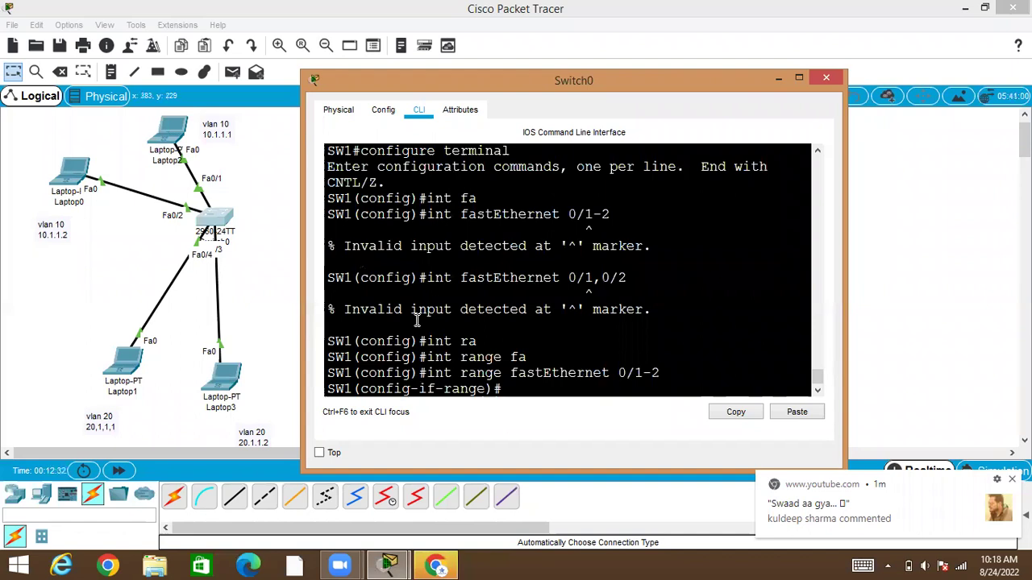
Add port 0/4 to the selected interface range with int range fastEthernet 0/1-2, fa0/4.
{"action": "key", "text": "Up"}
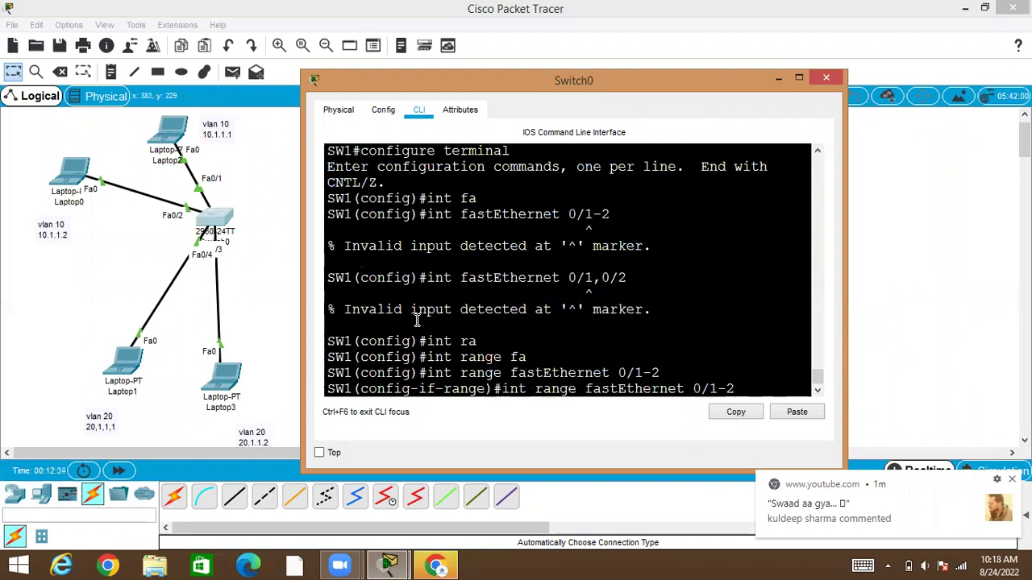
{"action": "type", "text": ",0/4"}
{"action": "key", "text": "Return"}
{"action": "key", "text": "Up"}
{"action": "key", "text": "BackSpace"}
{"action": "key", "text": "BackSpace"}
{"action": "type", "text": "fa"}
{"action": "key", "text": "Return"}
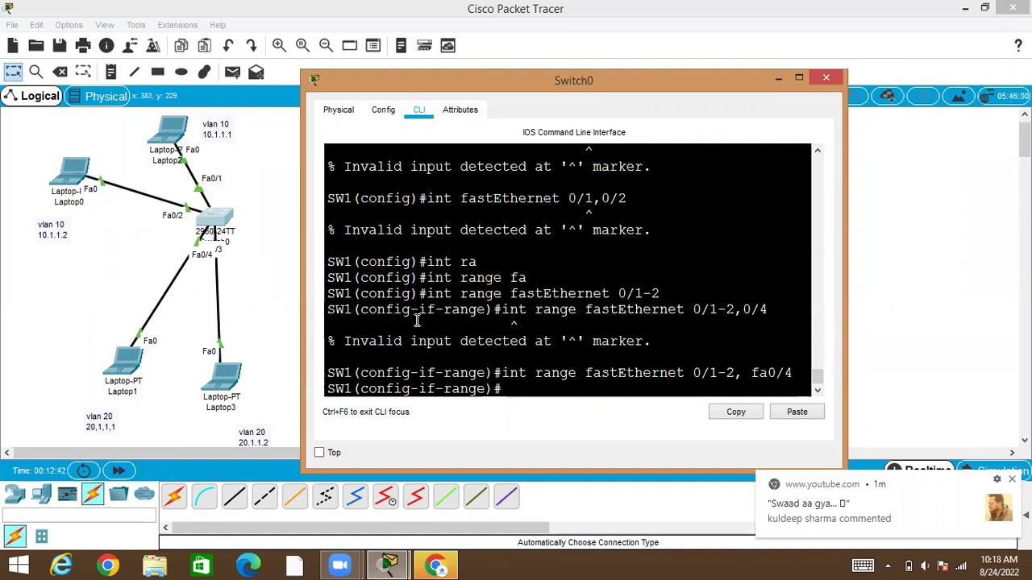
Reselect only ports 0/1 and 0/2 with int range fastEthernet 0/1-2.
{"action": "double_click", "coordinate": [765, 373]}
{"action": "double_click", "coordinate": [739, 374]}
{"action": "key", "text": "Up"}
{"action": "key", "text": "BackSpace"}
{"action": "key", "text": "BackSpace"}
{"action": "key", "text": "BackSpace"}
{"action": "key", "text": "BackSpace"}
{"action": "key", "text": "BackSpace"}
{"action": "key", "text": "BackSpace"}
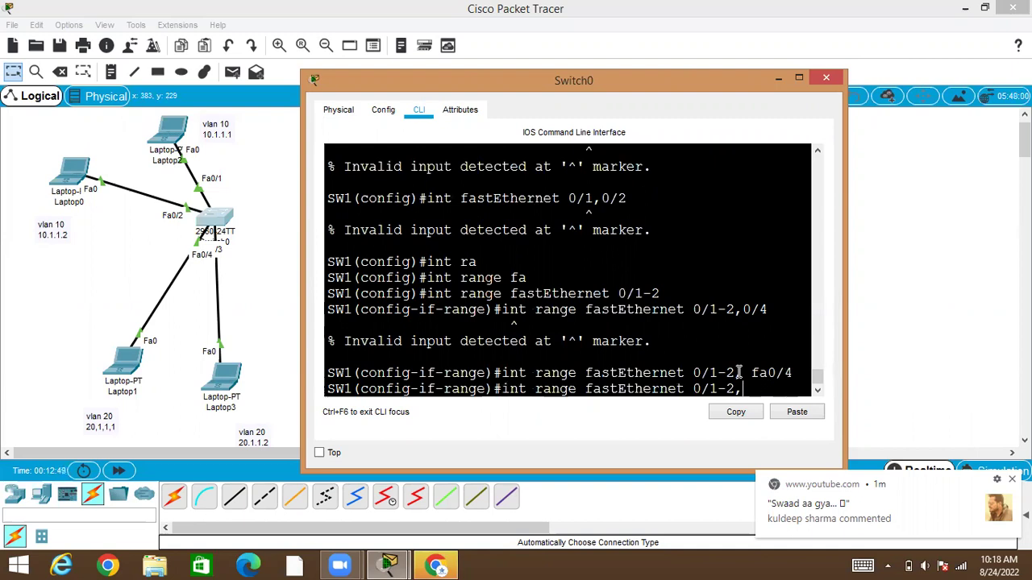
{"action": "key", "text": "Return"}
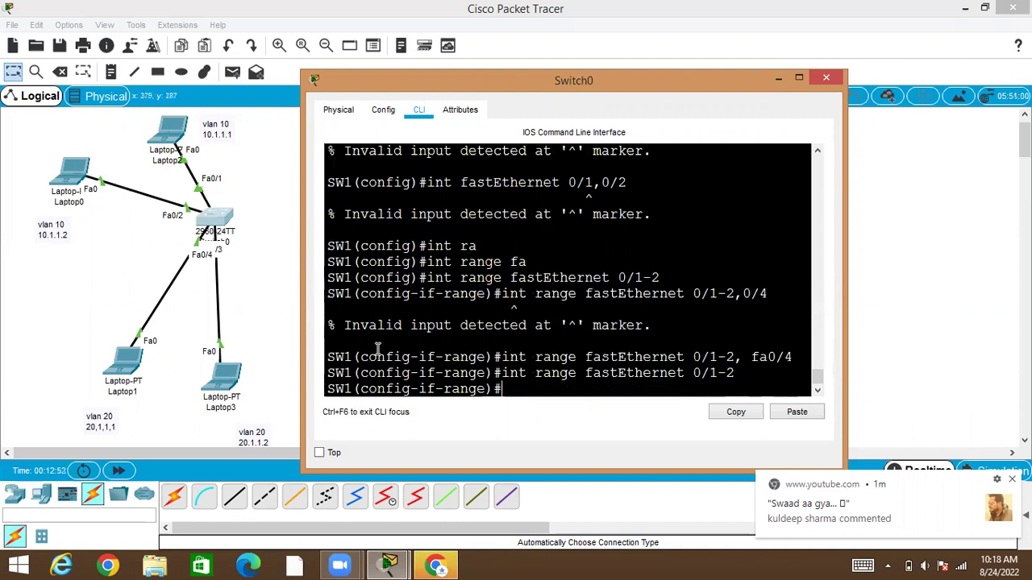
Assign the selected ports to VLAN 10 with switchport access vlan 10 and exit the interface range.
{"action": "type", "text": "sw"}
{"action": "key", "text": "Tab"}
{"action": "type", "text": "ac"}
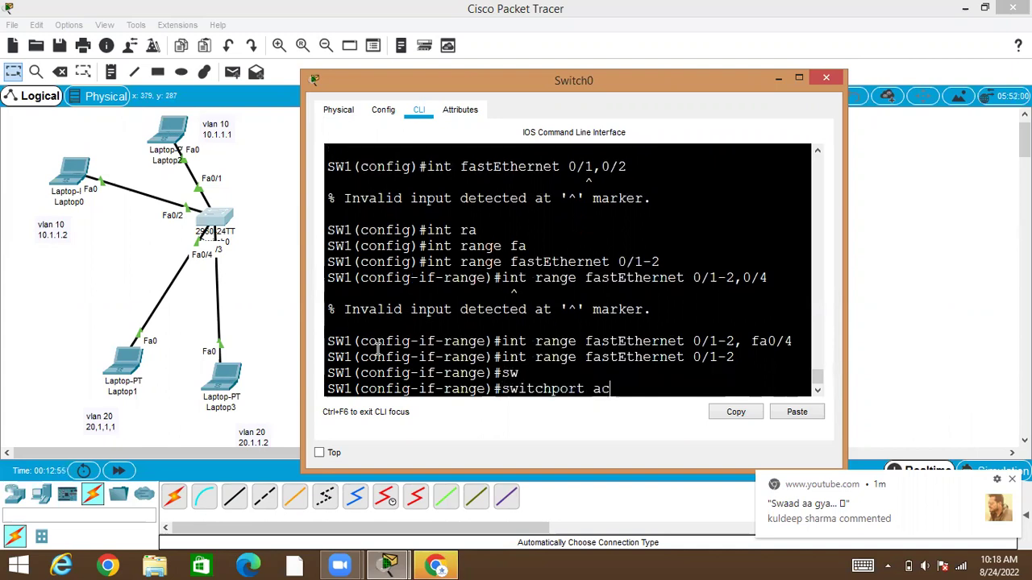
{"action": "key", "text": "Tab"}
{"action": "type", "text": "vl"}
{"action": "key", "text": "Tab"}
{"action": "type", "text": "10"}
{"action": "key", "text": "Return"}
{"action": "key", "text": "Return"}
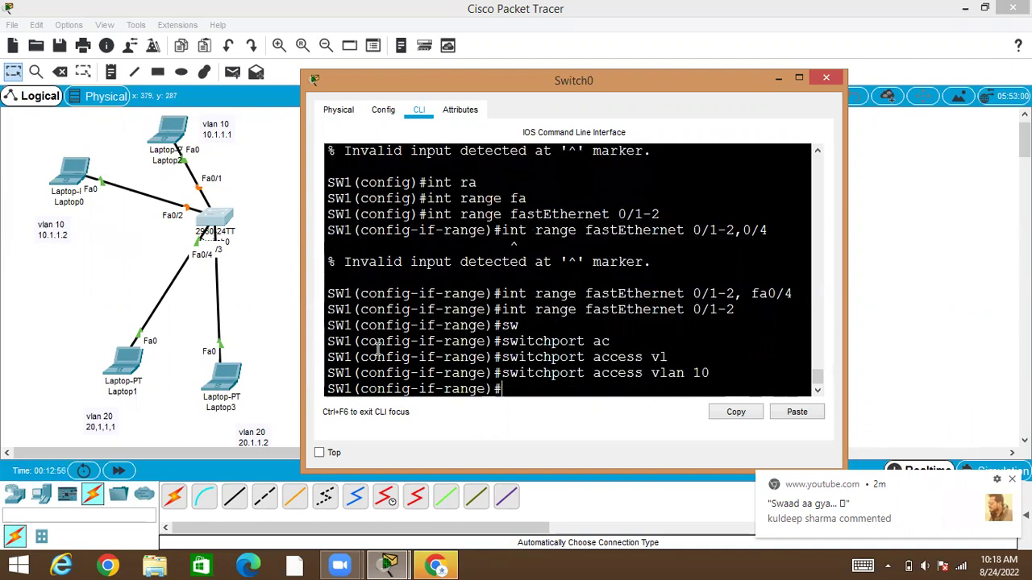
{"action": "type", "text": "exit"}
{"action": "key", "text": "Return"}
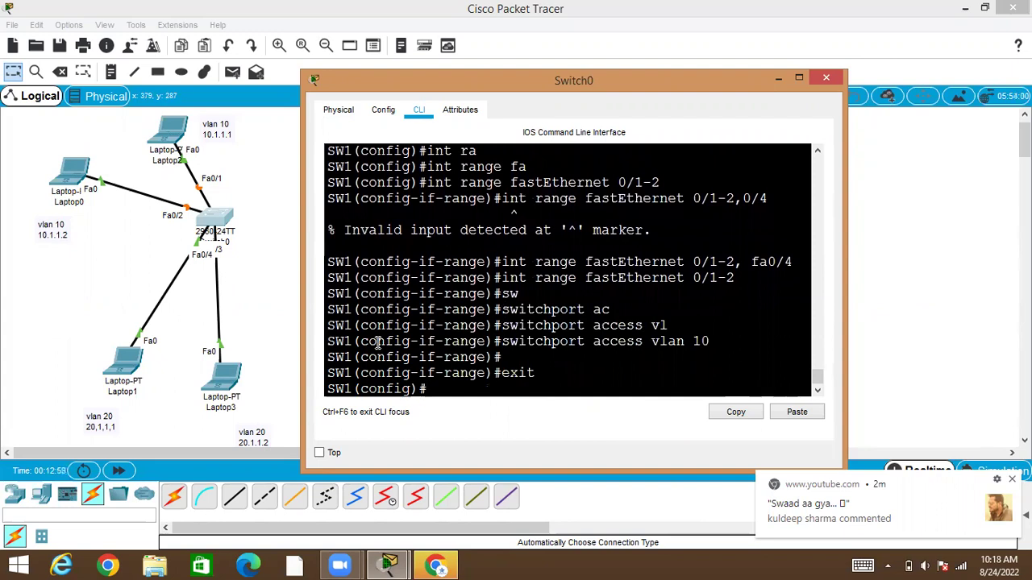
Try to select the VLAN 20 ports with int range fastEthernet 0/3-0/4.
{"action": "type", "text": "int ra"}
{"action": "key", "text": "Tab"}
{"action": "type", "text": "f"}
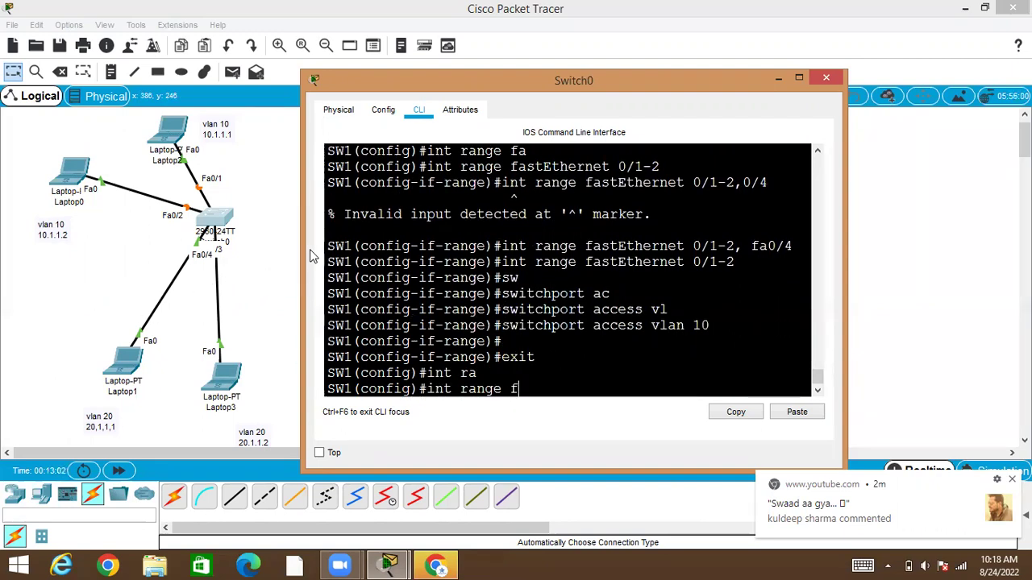
{"action": "key", "text": "Tab"}
{"action": "type", "text": "0/3-0/4"}
{"action": "key", "text": "Return"}
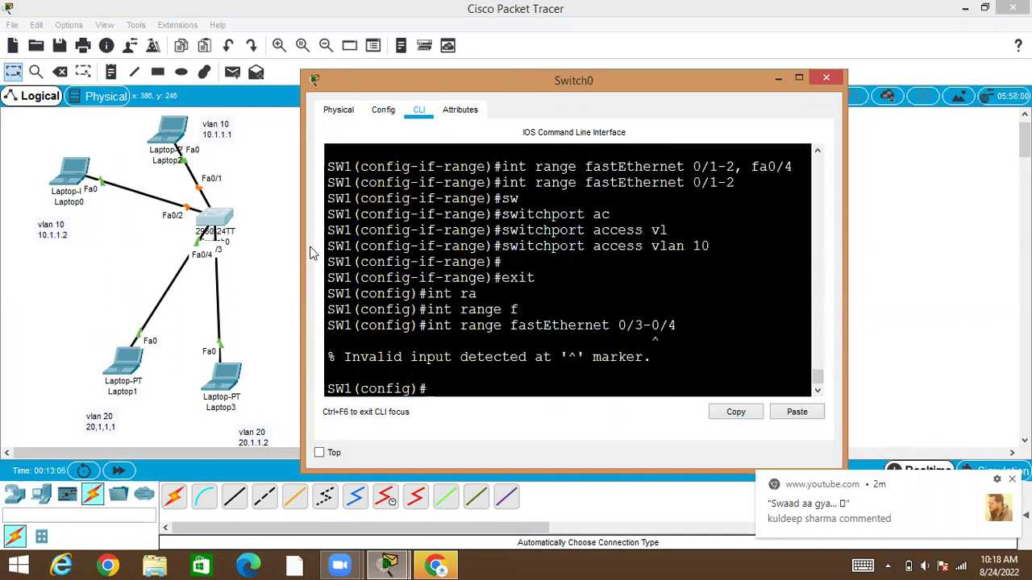
Select ports 0/3 and 0/4 with int range fastEthernet 0/3-4.
{"action": "key", "text": "Up"}
{"action": "key", "text": "BackSpace"}
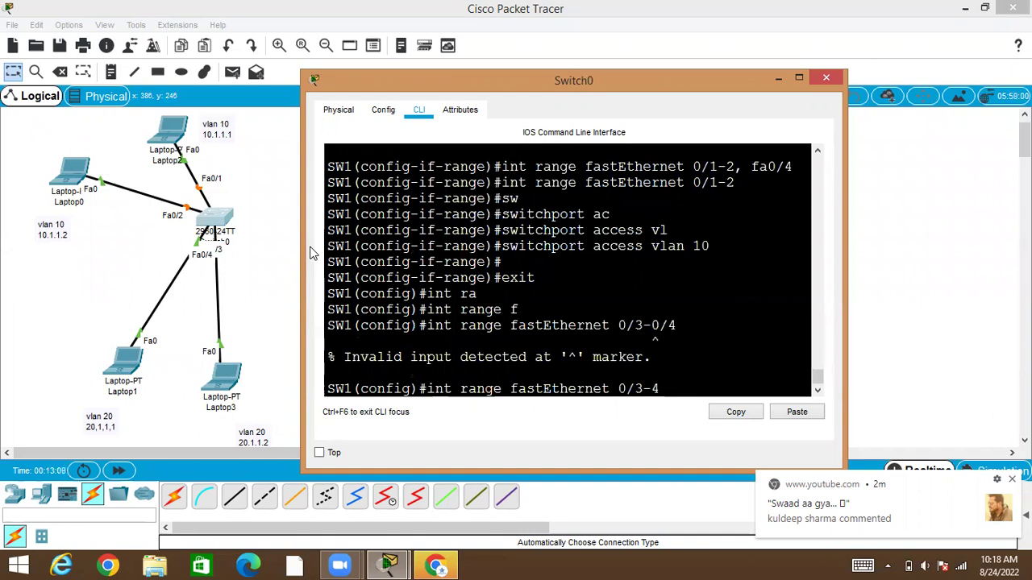
{"action": "key", "text": "Return"}
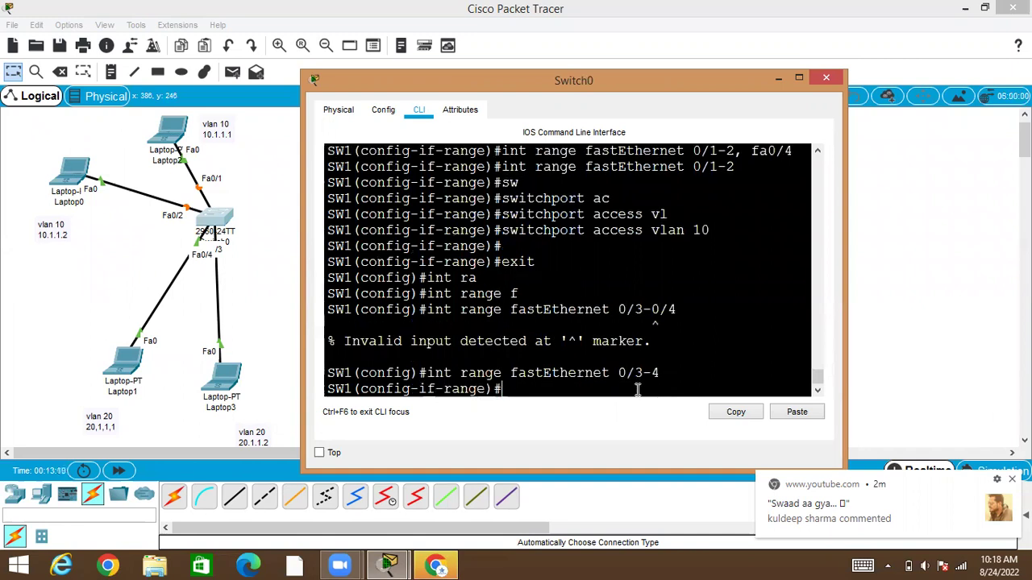
{"action": "left_click_drag", "start_coordinate": [635, 372], "coordinate": [659, 373]}
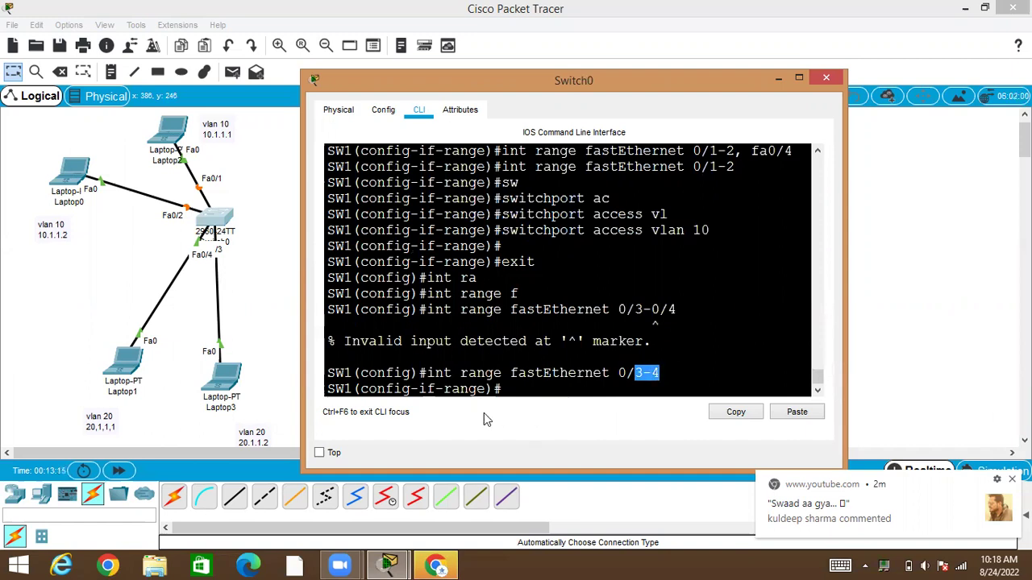
Assign the selected ports to VLAN 20 with switchport access vlan 20 and return to privileged EXEC mode.
{"action": "type", "text": "sw"}
{"action": "key", "text": "Tab"}
{"action": "type", "text": "ac"}
{"action": "key", "text": "Tab"}
{"action": "type", "text": "vl"}
{"action": "key", "text": "Tab"}
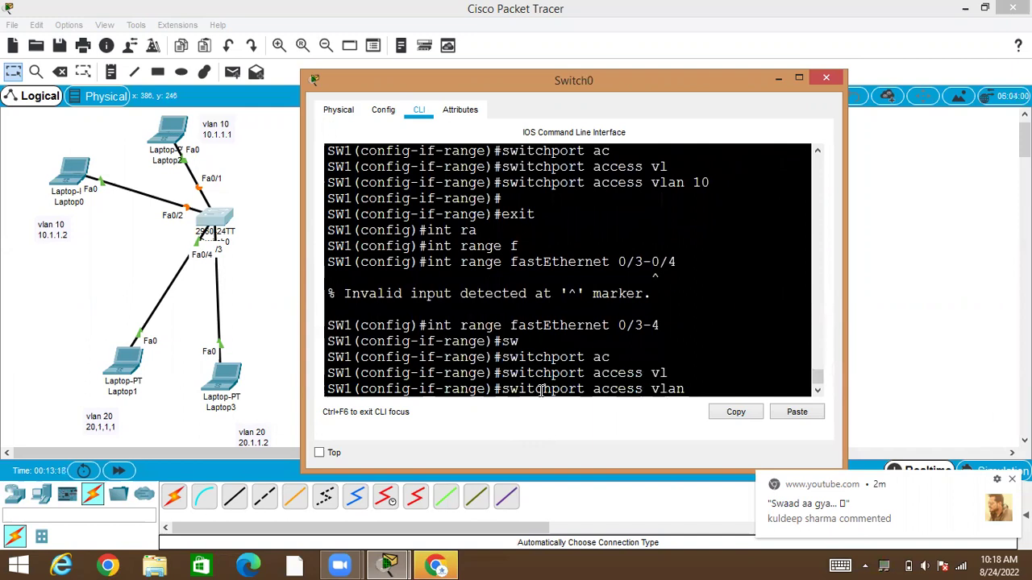
{"action": "type", "text": "20"}
{"action": "key", "text": "Return"}
{"action": "key", "text": "ctrl+z"}
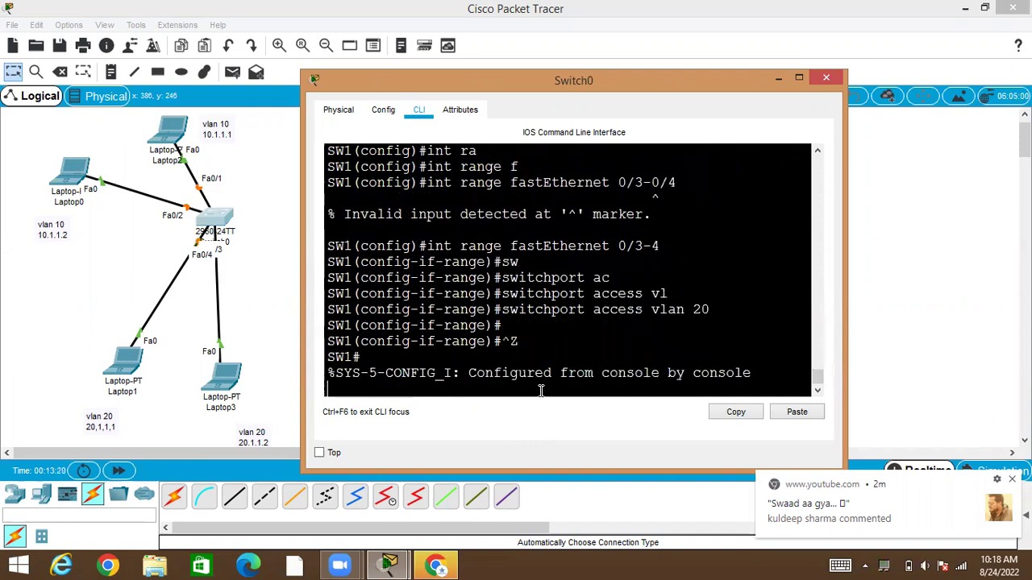
{"action": "key", "text": "Return"}
{"action": "key", "text": "Return"}
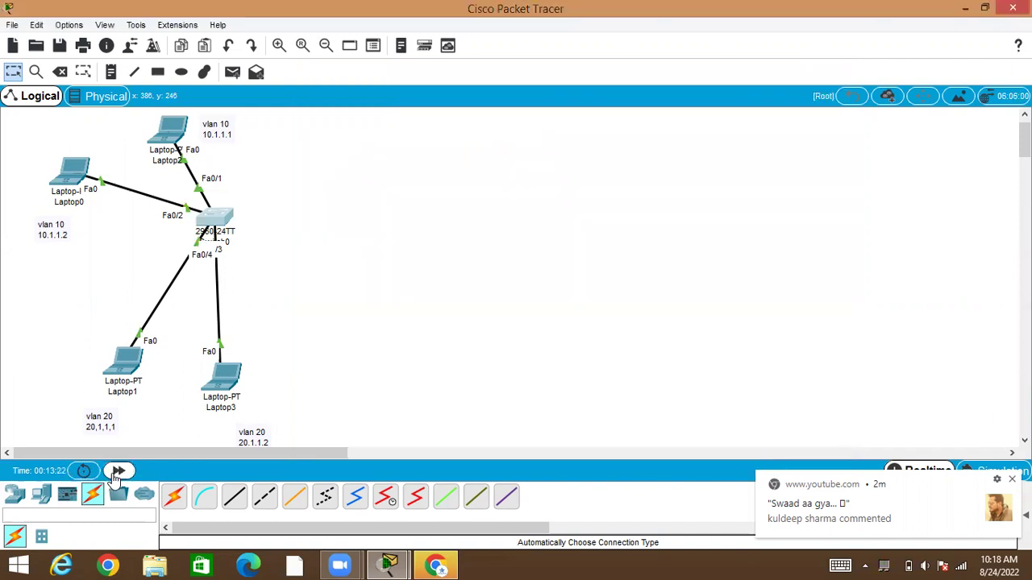
Enlarge the switch's command line and run show vlan to check which ports belong to VLANs 10 and 20.
{"action": "left_click", "coordinate": [219, 222]}
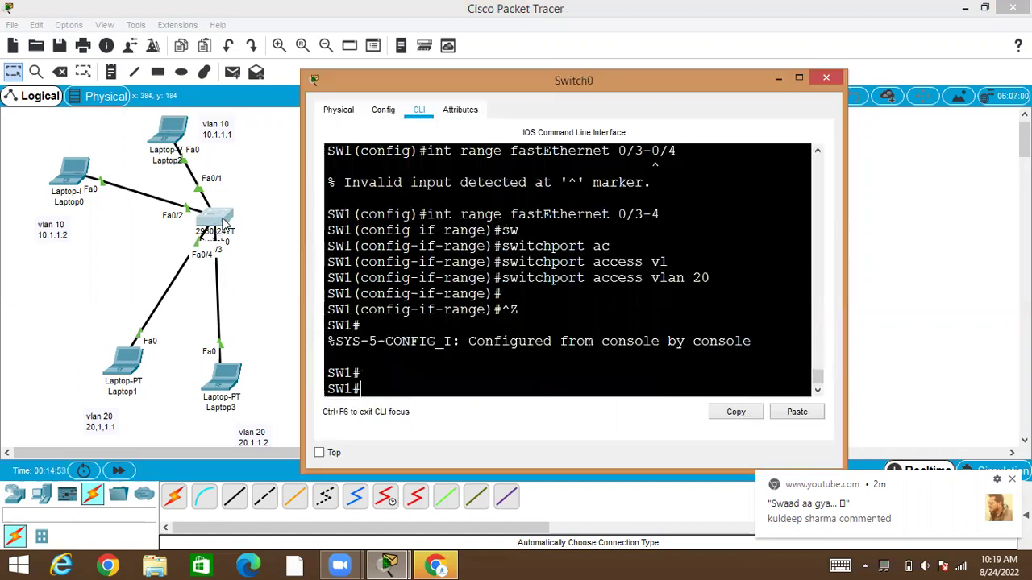
{"action": "left_click", "coordinate": [802, 78]}
{"action": "key", "text": "Return"}
{"action": "key", "text": "Return"}
{"action": "type", "text": "sh"}
{"action": "key", "text": "Tab"}
{"action": "type", "text": "ow "}
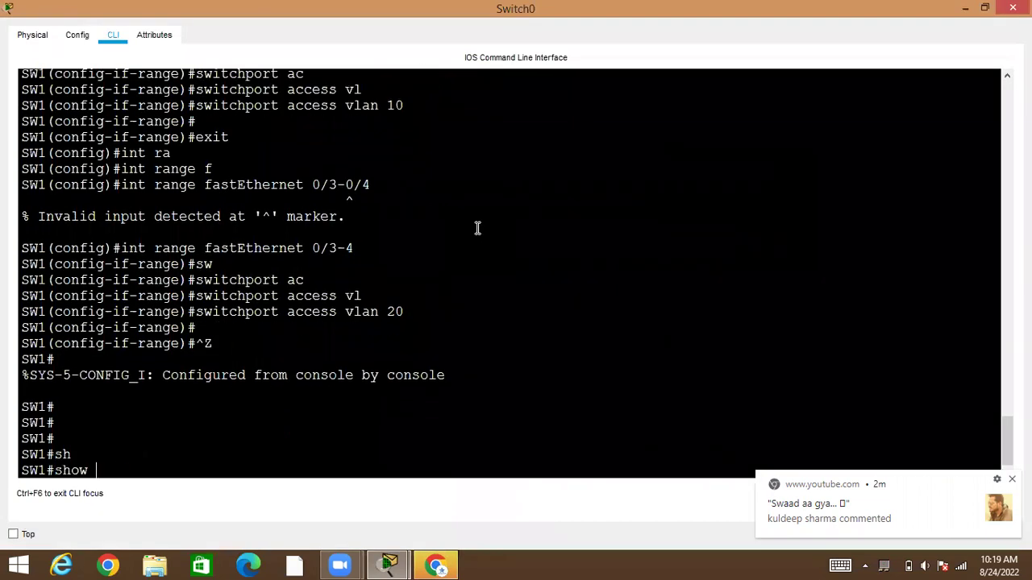
{"action": "type", "text": " vl"}
{"action": "key", "text": "Tab"}
{"action": "key", "text": "Return"}
{"action": "left_click_drag", "start_coordinate": [31, 263], "coordinate": [522, 272]}
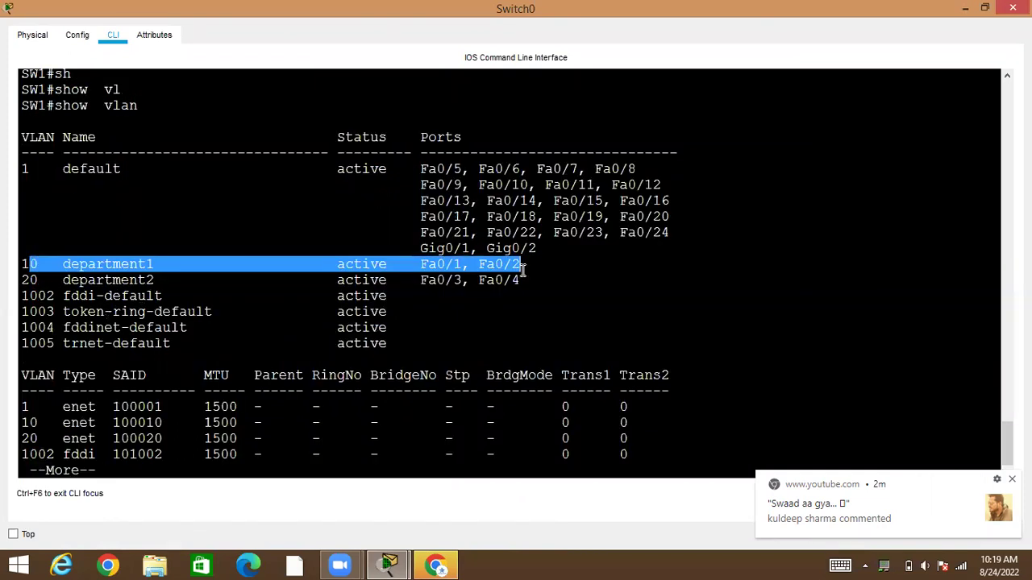
{"action": "left_click_drag", "start_coordinate": [79, 280], "coordinate": [522, 281]}
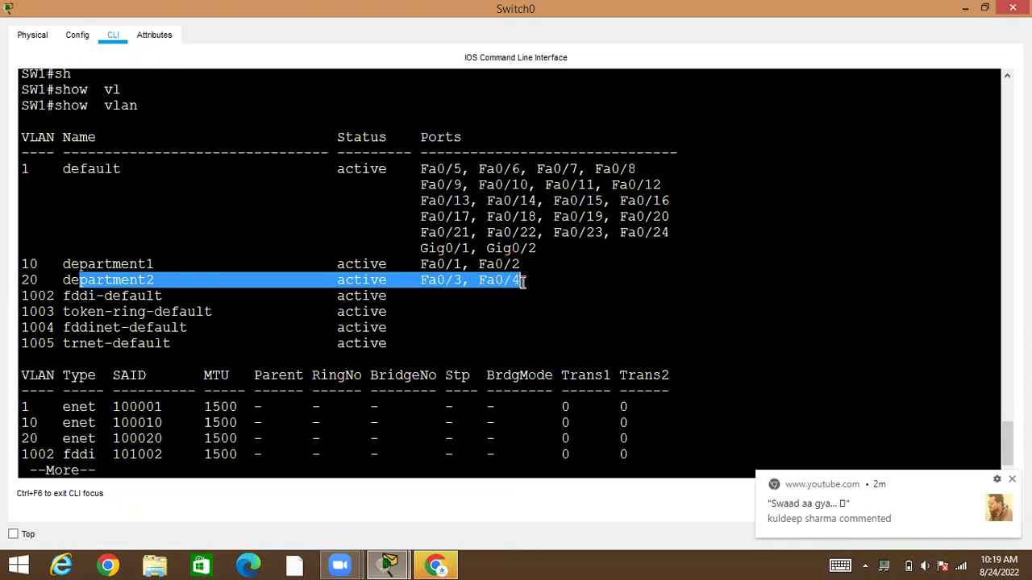
Leave the VLAN listing and show only VLAN 10's details with sho vlan id 10.
{"action": "key", "text": "Return"}
{"action": "key", "text": "Return"}
{"action": "key", "text": "Return"}
{"action": "type", "text": "sho vl"}
{"action": "key", "text": "Tab"}
{"action": "type", "text": "id 10"}
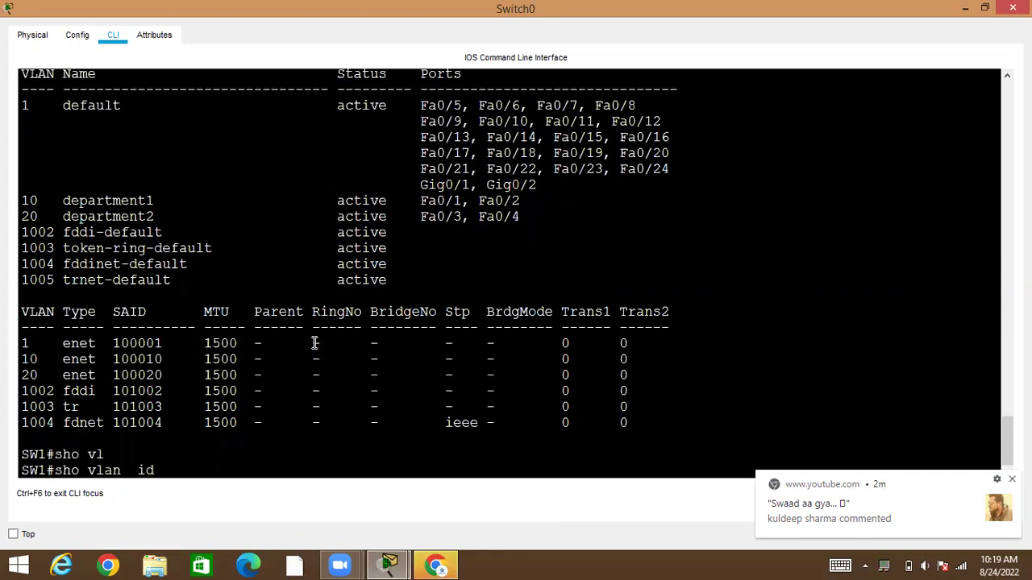
{"action": "key", "text": "Return"}
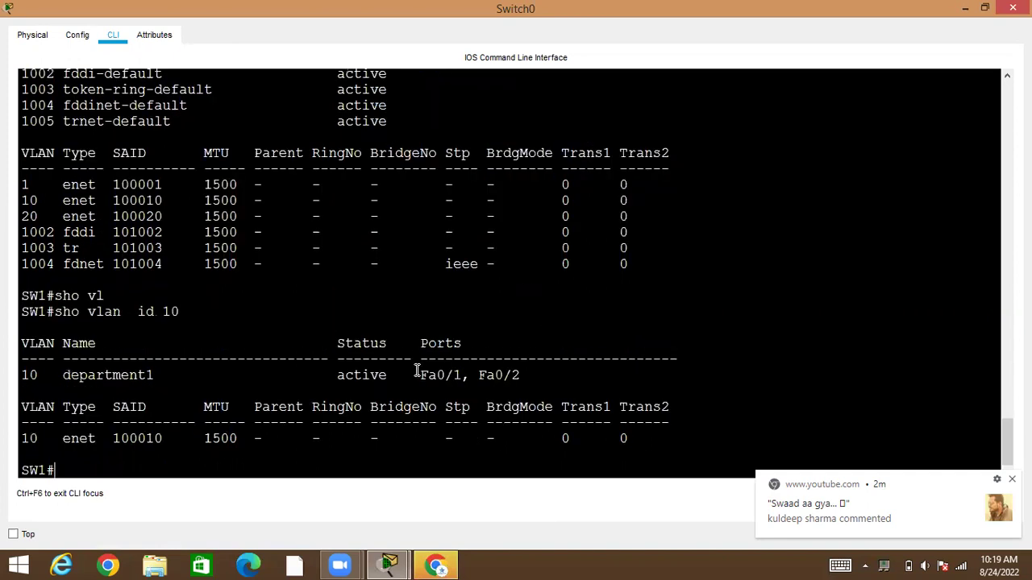
{"action": "left_click_drag", "start_coordinate": [419, 375], "coordinate": [433, 372]}
Show VLAN 20's details with sho vlan id 20 and put the switch window away.
{"action": "key", "text": "Up"}
{"action": "key", "text": "BackSpace"}
{"action": "key", "text": "BackSpace"}
{"action": "type", "text": "20"}
{"action": "key", "text": "Return"}
{"action": "key", "text": "Return"}
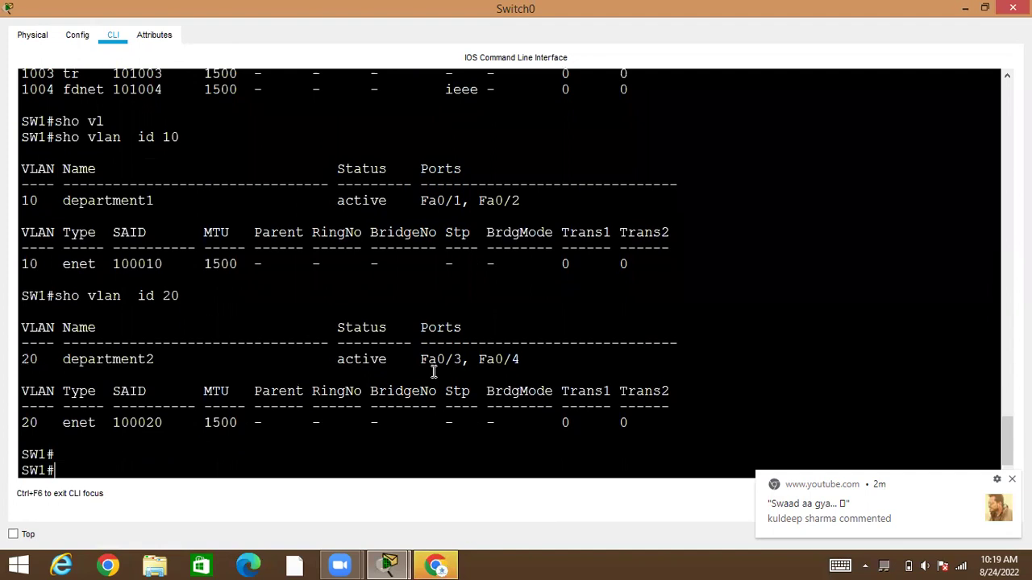
{"action": "left_click", "coordinate": [963, 9]}
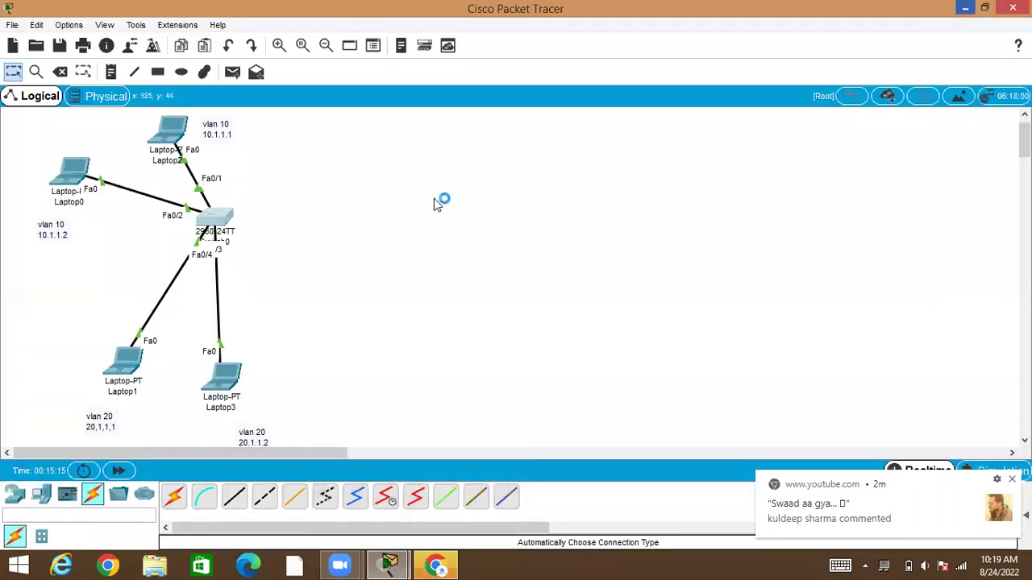
Ping 10.1.1.2 from Laptop2's command prompt to test connectivity within VLAN 10.
{"action": "left_click", "coordinate": [174, 134]}
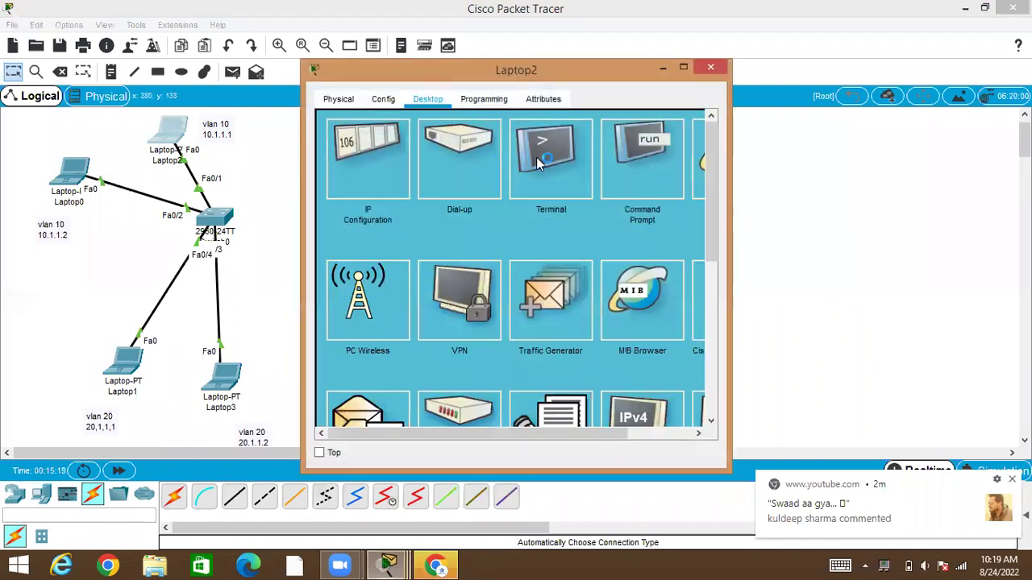
{"action": "left_click", "coordinate": [633, 174]}
{"action": "type", "text": "ping 10.1.1"}
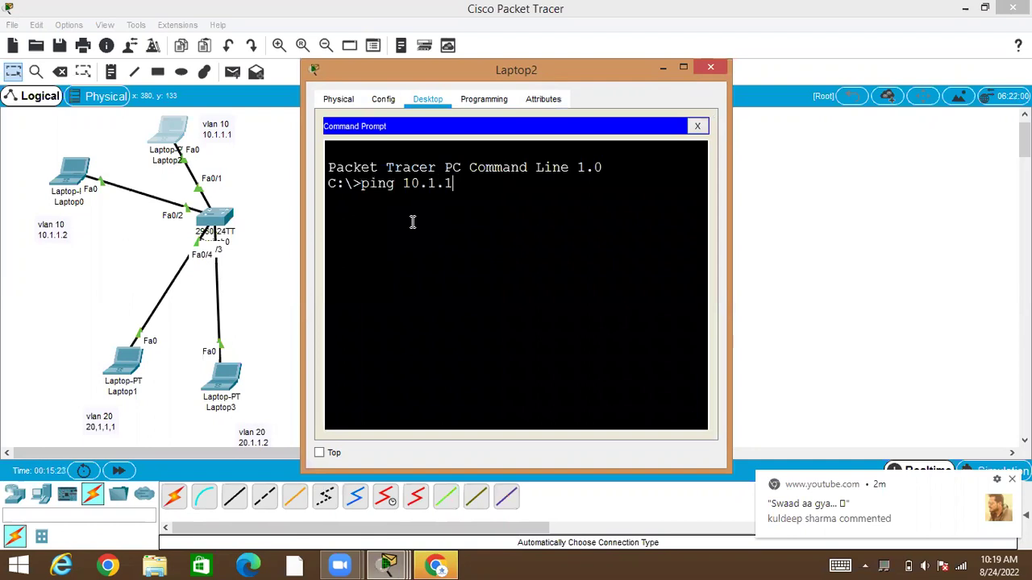
{"action": "type", "text": ".2"}
{"action": "key", "text": "Return"}
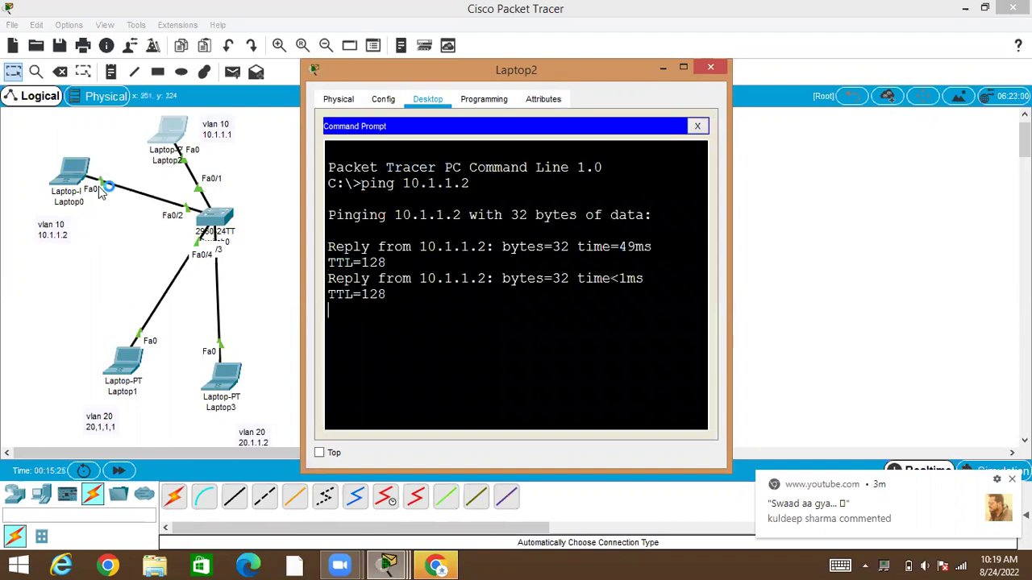
Ping Laptop2's own address, 10.1.1.1, from its command prompt.
{"action": "key", "text": "Up"}
{"action": "key", "text": "BackSpace"}
{"action": "type", "text": "10.1.1.1"}
{"action": "key", "text": "Return"}
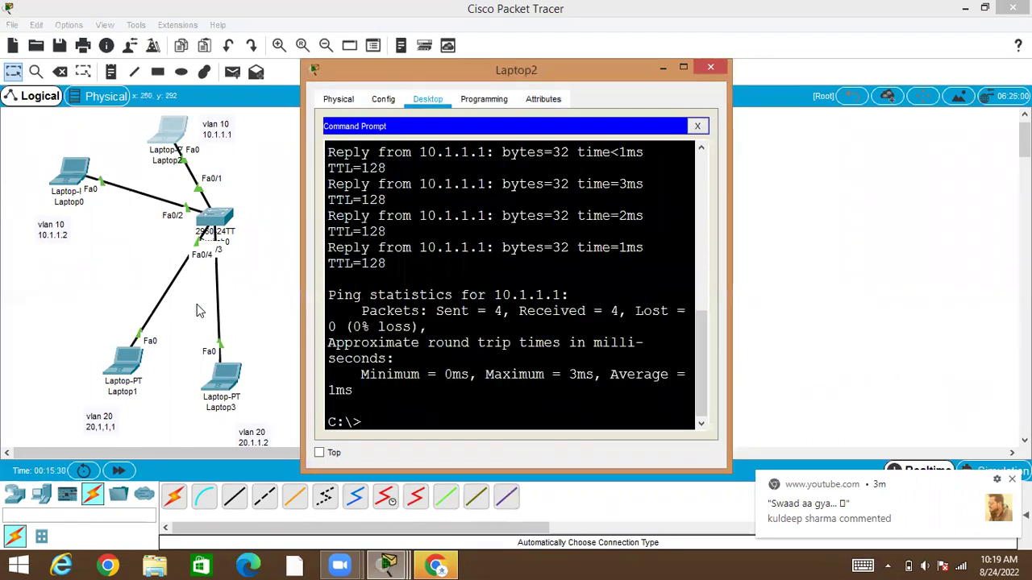
Ping 20.1.1.1 from Laptop2 to test connectivity from VLAN 10 to VLAN 20.
{"action": "type", "text": "ping 20"}
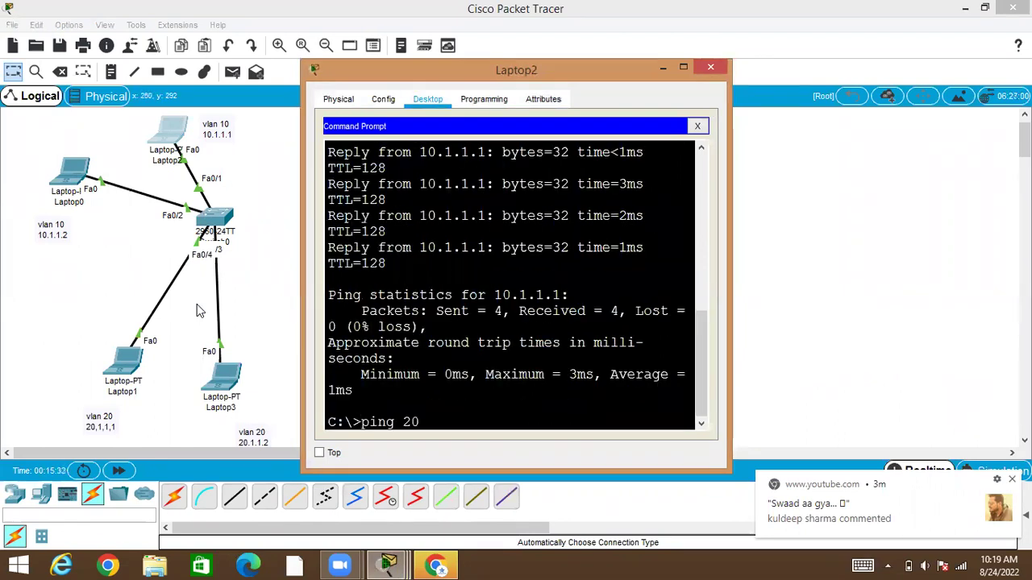
{"action": "type", "text": ".1.1.1"}
{"action": "key", "text": "Return"}
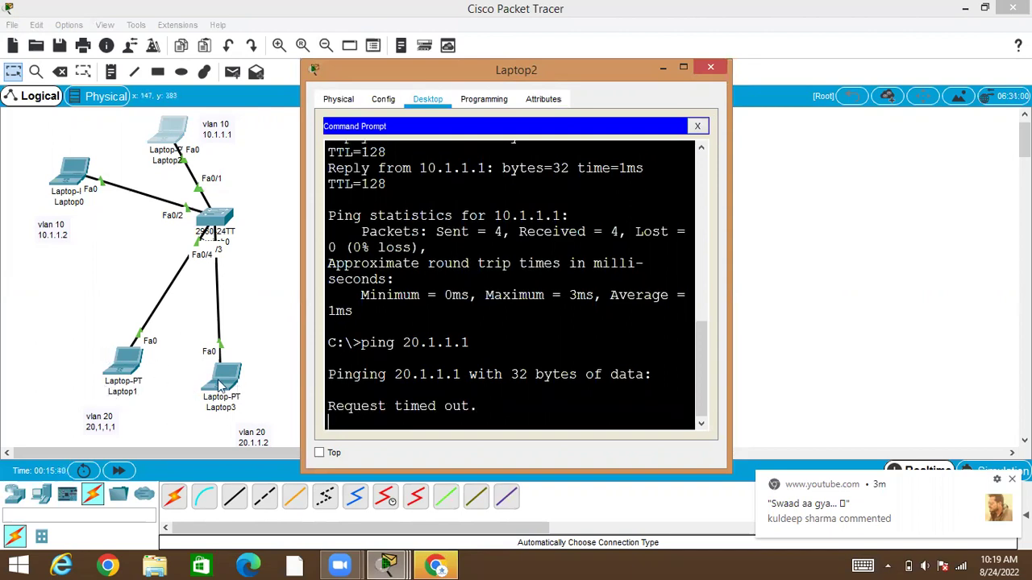
Ping 20.1.1.2 from Laptop1's command prompt to test connectivity within VLAN 20.
{"action": "left_click", "coordinate": [125, 363]}
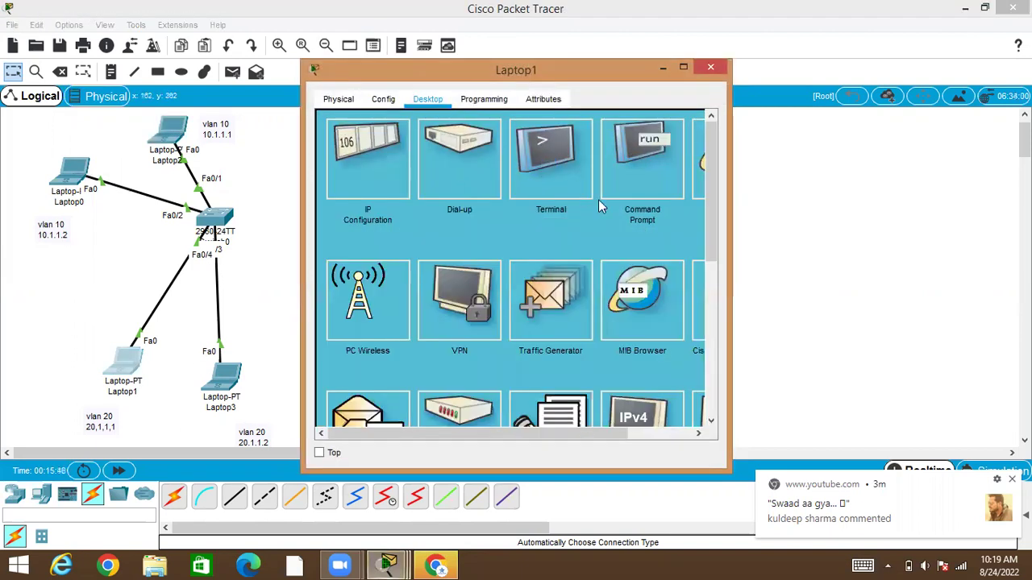
{"action": "left_click", "coordinate": [659, 185]}
{"action": "type", "text": "ping 20.1.1"}
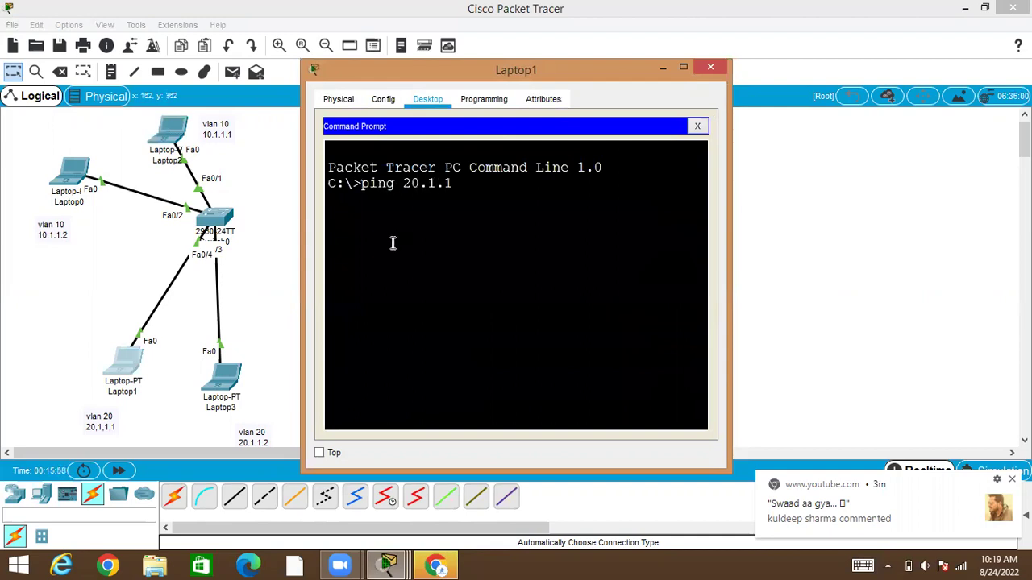
{"action": "type", "text": ".2"}
{"action": "key", "text": "Return"}
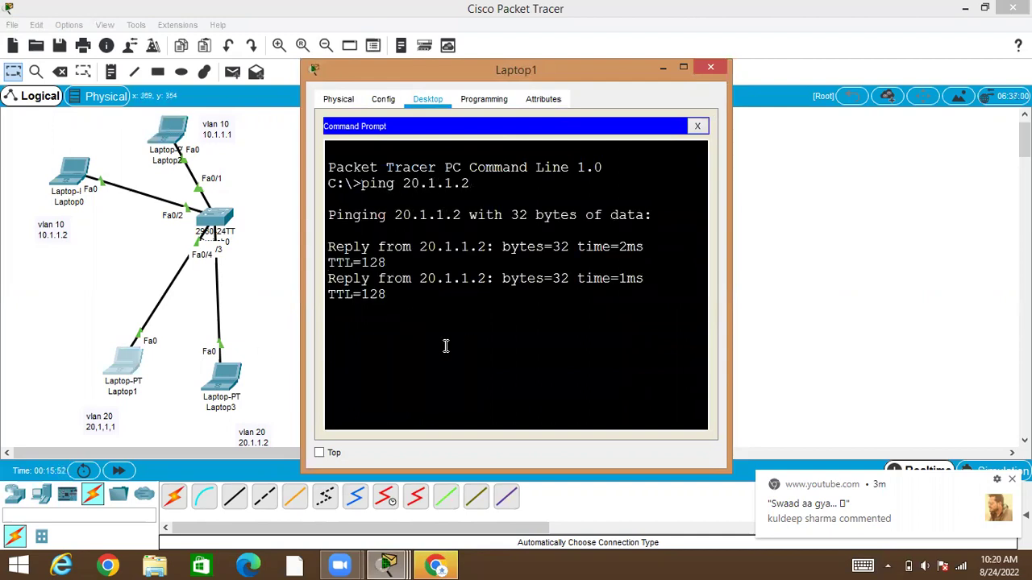
Ping 10.1.1.1 from Laptop1 to test connectivity from VLAN 20 to VLAN 10, and leave the laptop's window.
{"action": "key", "text": "Up"}
{"action": "key", "text": "BackSpace"}
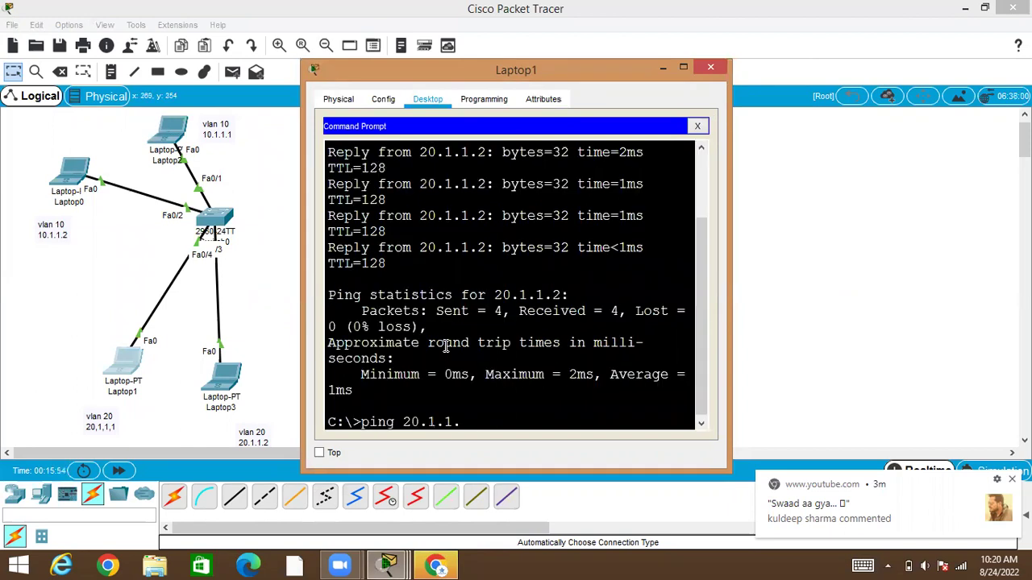
{"action": "key", "text": "BackSpace"}
{"action": "key", "text": "BackSpace"}
{"action": "type", "text": "10.1.1.1"}
{"action": "key", "text": "Return"}
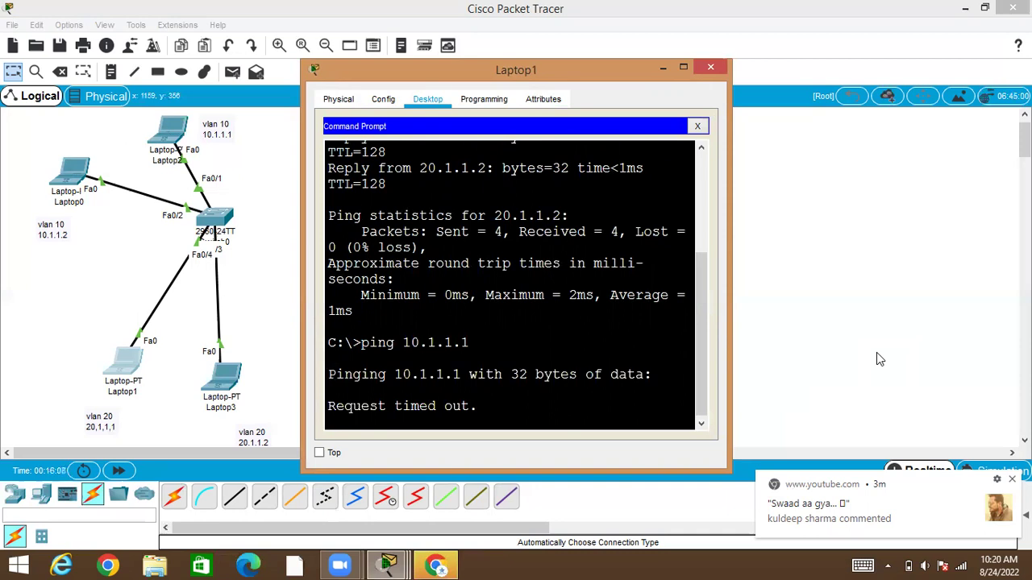
{"action": "left_click", "coordinate": [876, 352]}
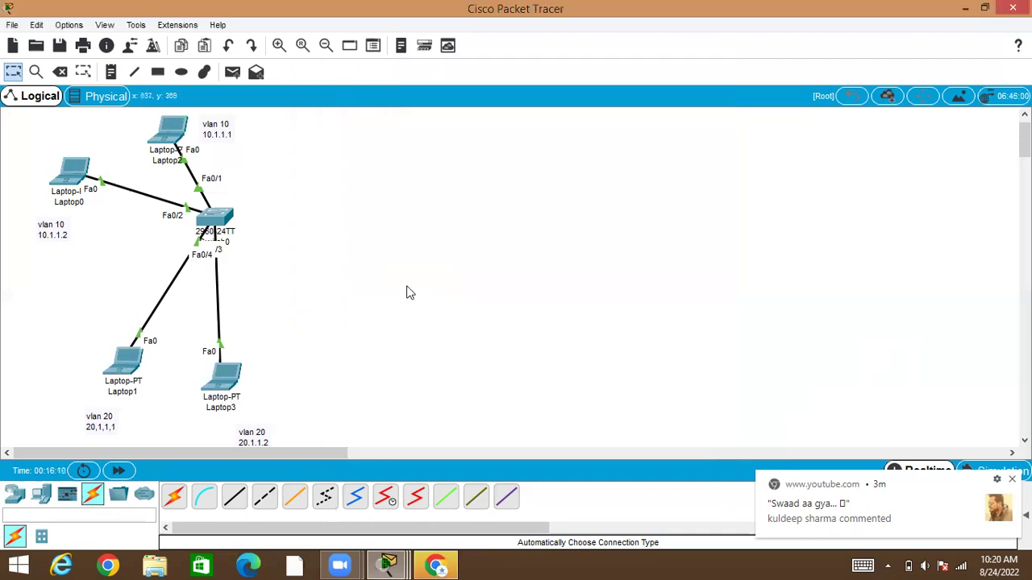
Place a 4331 router and a 2901 router in the empty workspace to the right of the switch.
{"action": "left_click", "coordinate": [14, 503]}
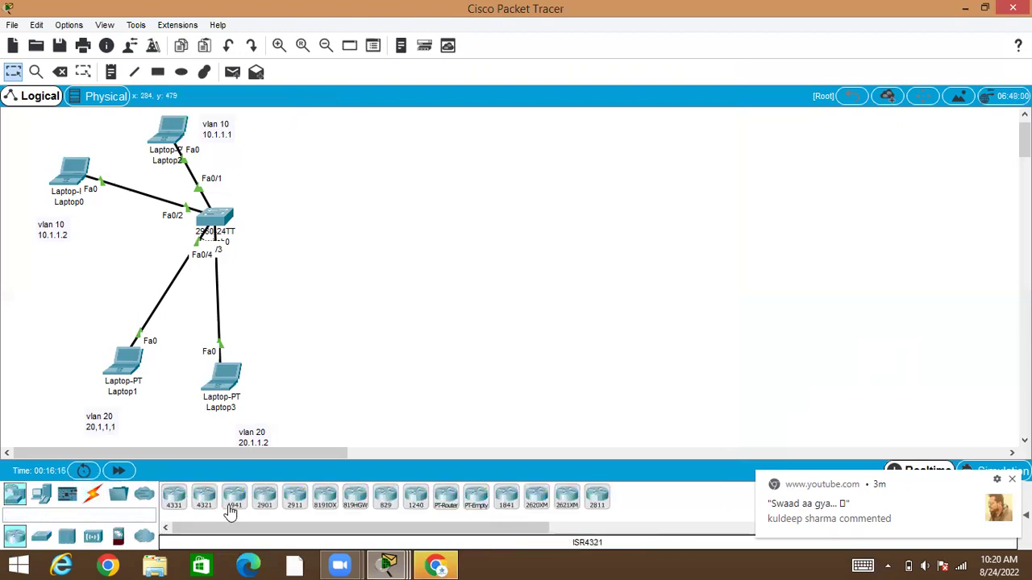
{"action": "left_click_drag", "start_coordinate": [175, 510], "coordinate": [504, 238]}
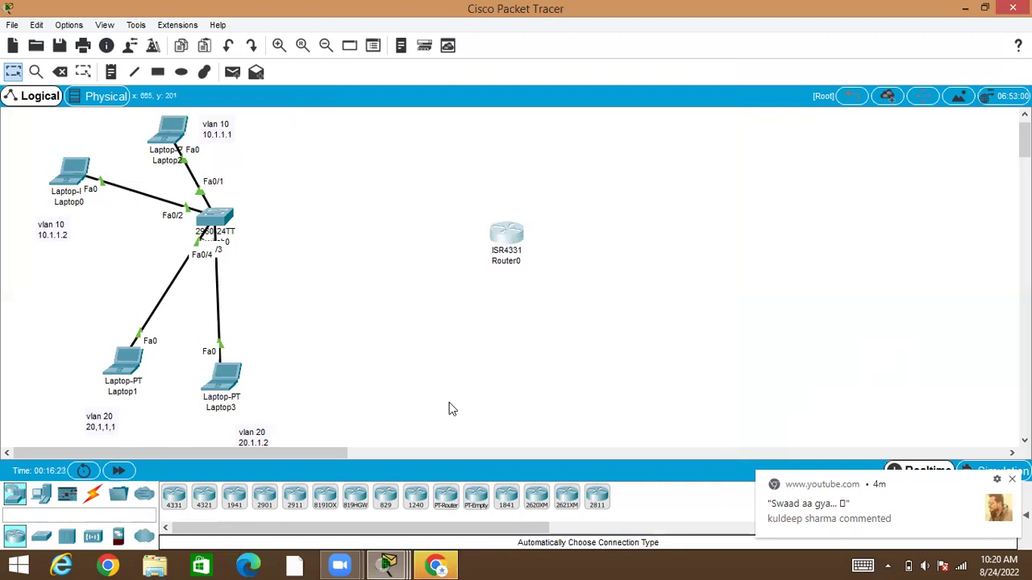
{"action": "left_click_drag", "start_coordinate": [265, 498], "coordinate": [434, 237]}
Delete the 4331 router and move the 2901 router farther right, roughly level with the switch.
{"action": "left_click_drag", "start_coordinate": [506, 235], "coordinate": [724, 328]}
{"action": "key", "text": "Delete"}
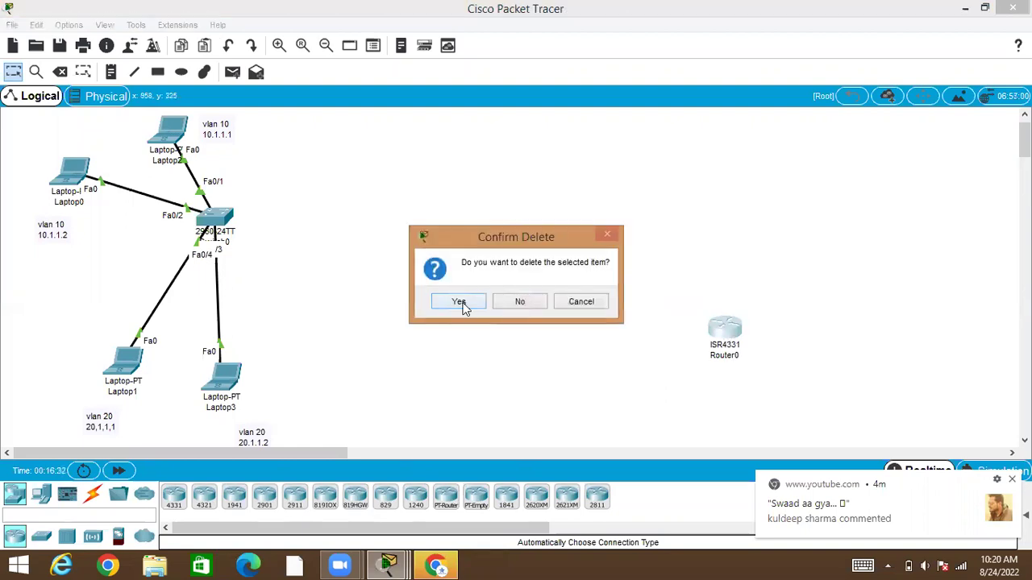
{"action": "left_click", "coordinate": [458, 302]}
{"action": "left_click", "coordinate": [13, 72]}
{"action": "left_click_drag", "start_coordinate": [433, 240], "coordinate": [554, 221]}
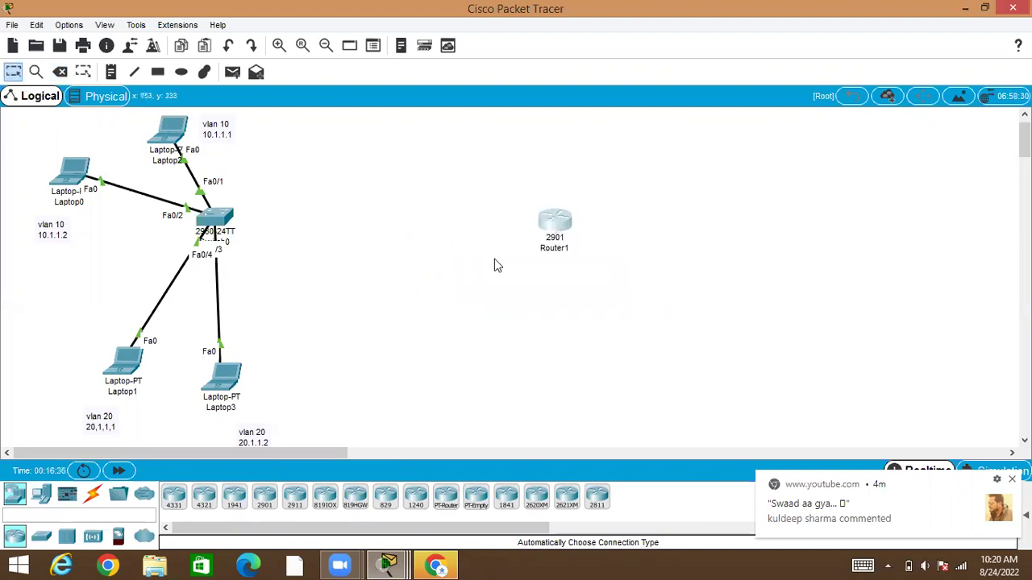
Connect the 2960 switch to the 2901 router with two cables of automatically chosen type.
{"action": "left_click", "coordinate": [94, 496]}
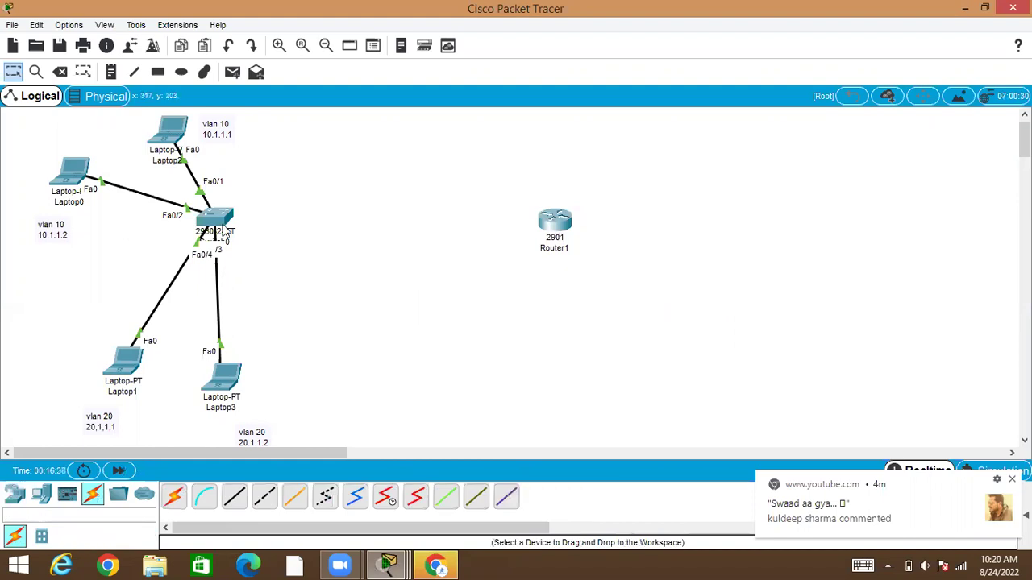
{"action": "left_click", "coordinate": [174, 497]}
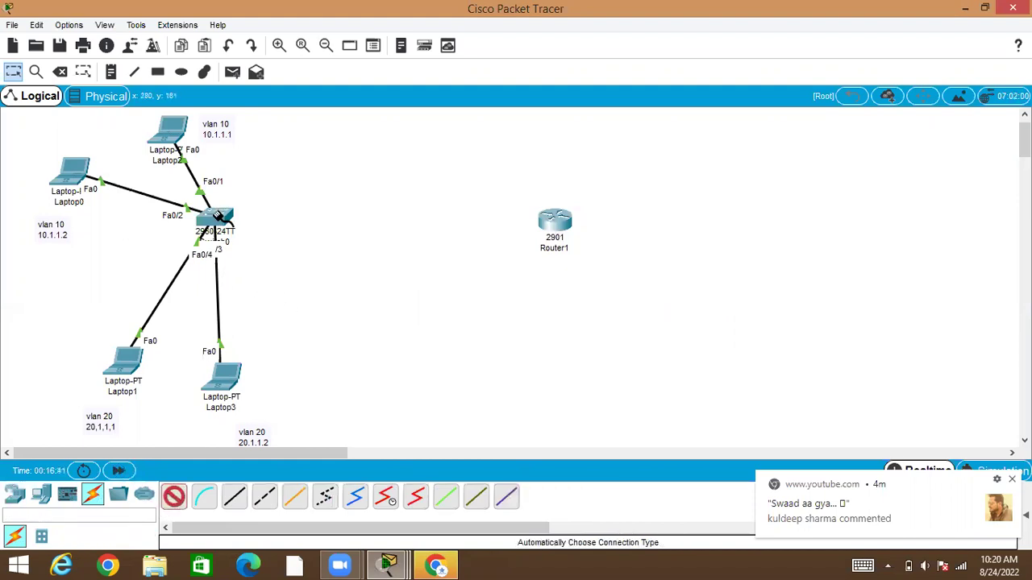
{"action": "left_click", "coordinate": [216, 216]}
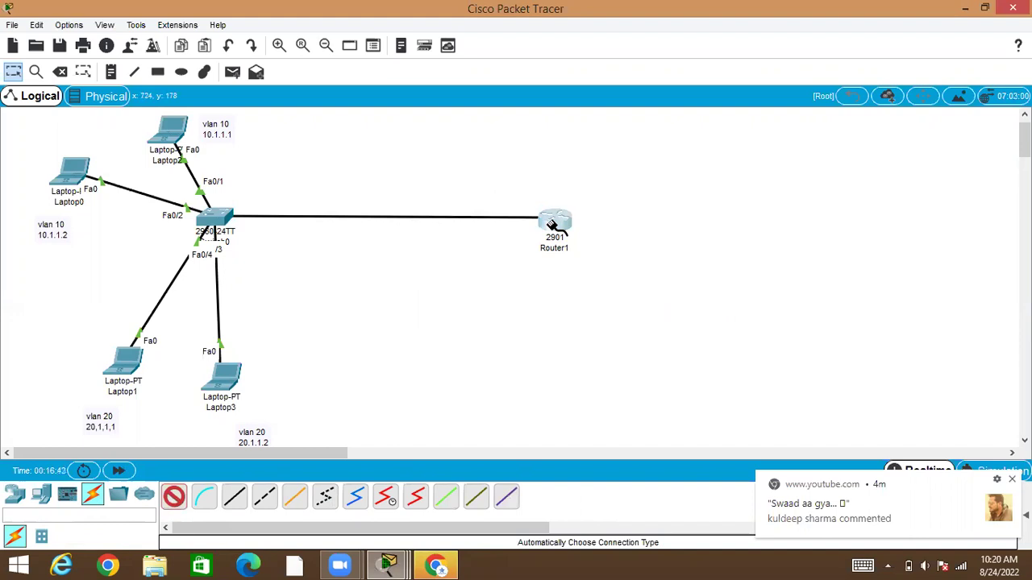
{"action": "left_click", "coordinate": [555, 221]}
{"action": "left_click", "coordinate": [239, 228]}
{"action": "left_click", "coordinate": [554, 220]}
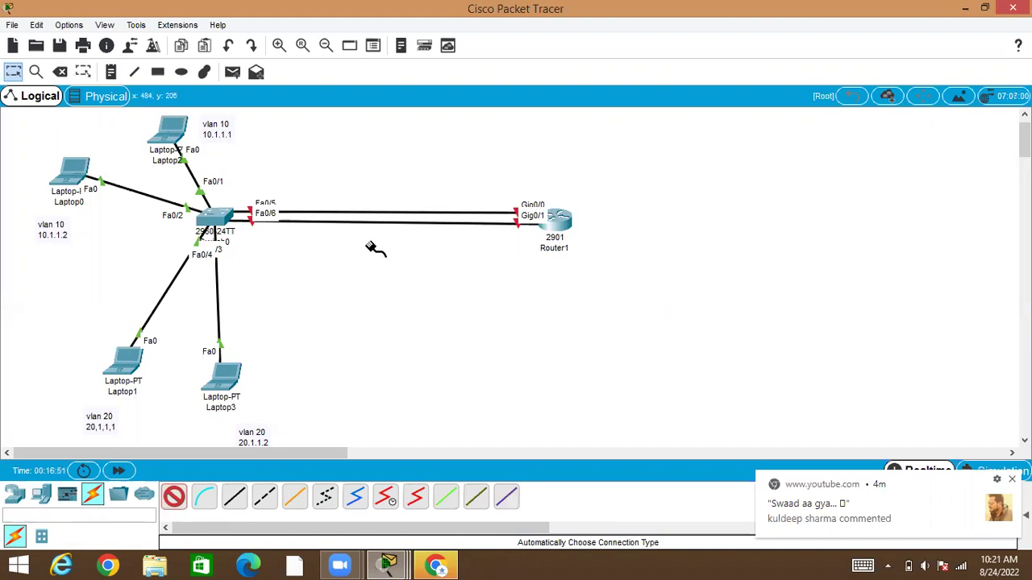
{"action": "left_click", "coordinate": [14, 71]}
Add a note reading "fa0/5", a line of dashes and "gi0/0" above the two switch-to-router cables.
{"action": "left_click", "coordinate": [110, 72]}
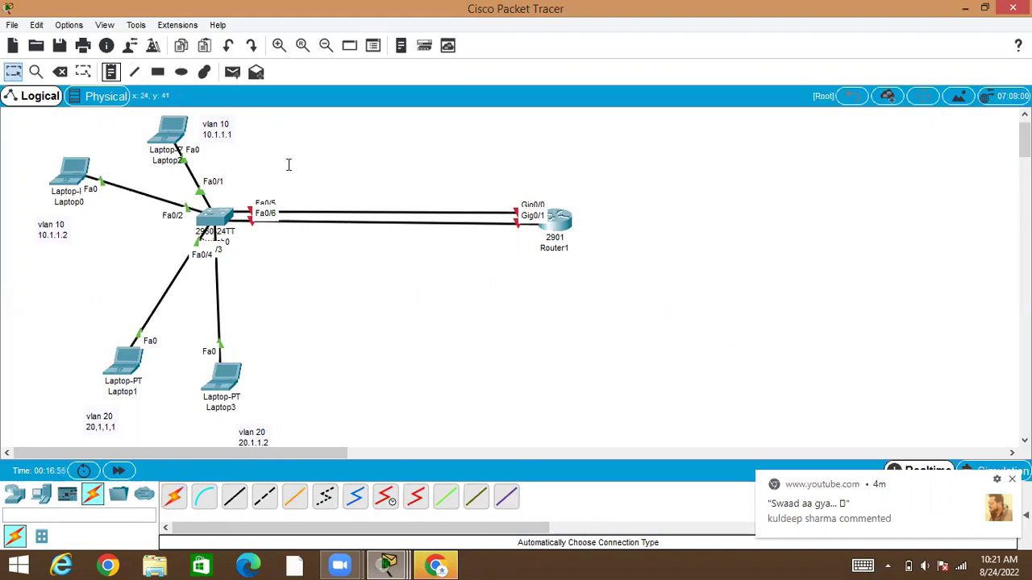
{"action": "left_click", "coordinate": [268, 186]}
{"action": "type", "text": "Fa"}
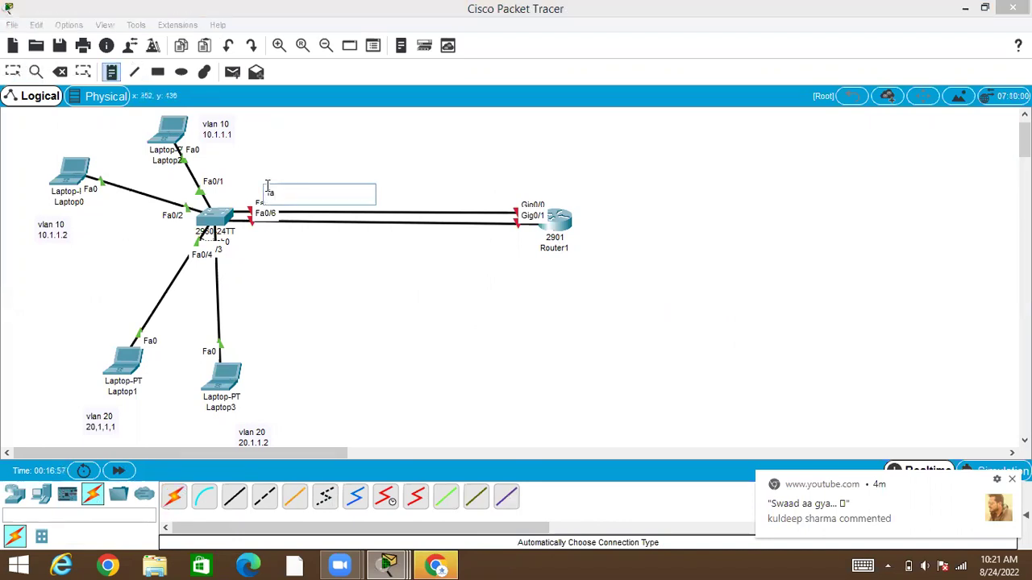
{"action": "type", "text": "0/5======"}
{"action": "key", "text": "BackSpace"}
{"action": "type", "text": "----------------------------------------------------"}
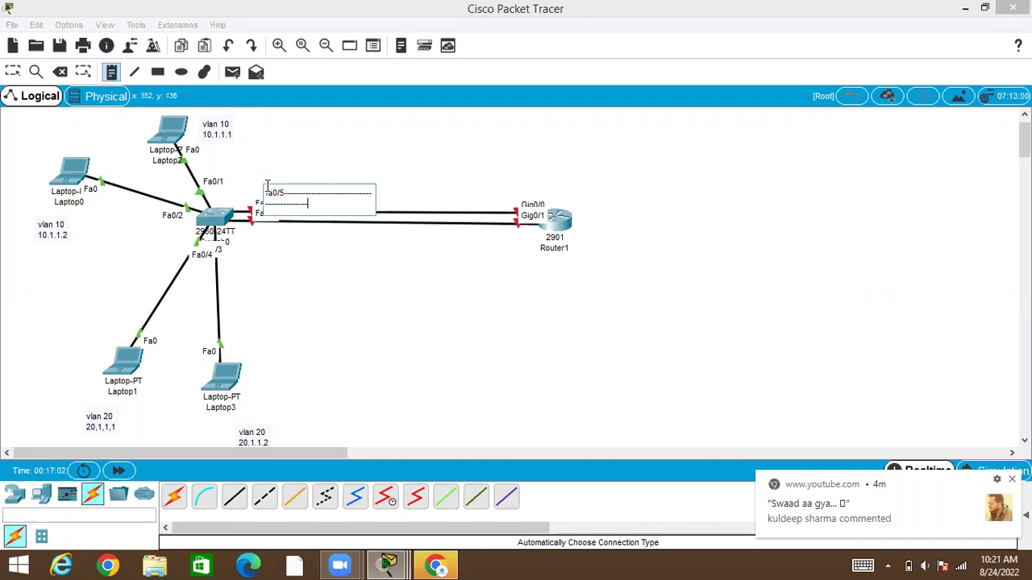
{"action": "key", "text": "BackSpace"}
{"action": "key", "text": "BackSpace"}
{"action": "key", "text": "BackSpace"}
{"action": "key", "text": "BackSpace"}
{"action": "key", "text": "BackSpace"}
{"action": "key", "text": "BackSpace"}
{"action": "key", "text": "BackSpace"}
{"action": "key", "text": "BackSpace"}
{"action": "key", "text": "BackSpace"}
{"action": "key", "text": "BackSpace"}
{"action": "key", "text": "BackSpace"}
{"action": "key", "text": "BackSpace"}
{"action": "key", "text": "BackSpace"}
{"action": "key", "text": "BackSpace"}
{"action": "key", "text": "BackSpace"}
{"action": "key", "text": "BackSpace"}
{"action": "key", "text": "BackSpace"}
{"action": "key", "text": "BackSpace"}
{"action": "key", "text": "BackSpace"}
{"action": "key", "text": "BackSpace"}
{"action": "type", "text": "gi0/0"}
{"action": "key", "text": "Return"}
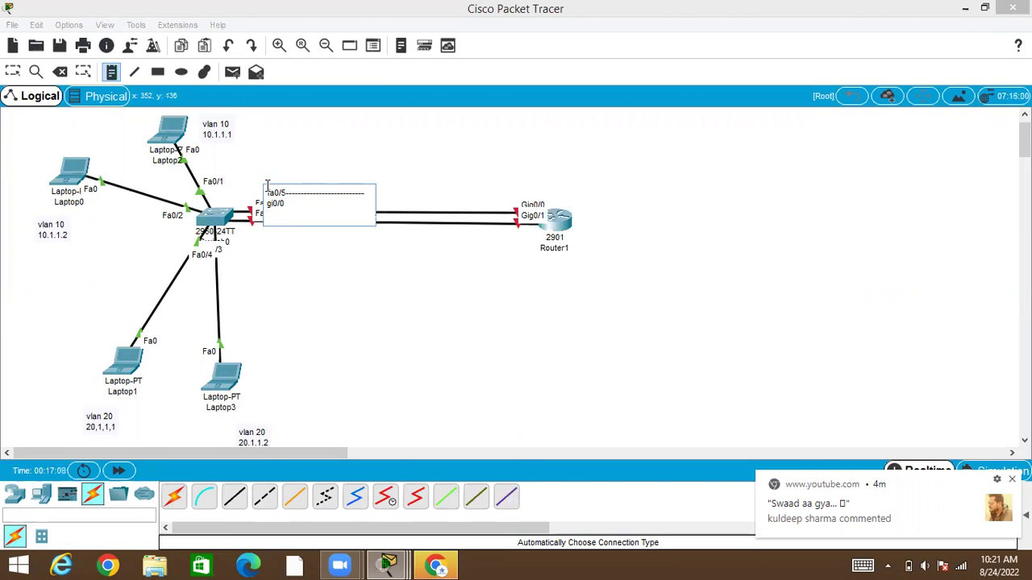
{"action": "left_click", "coordinate": [382, 327]}
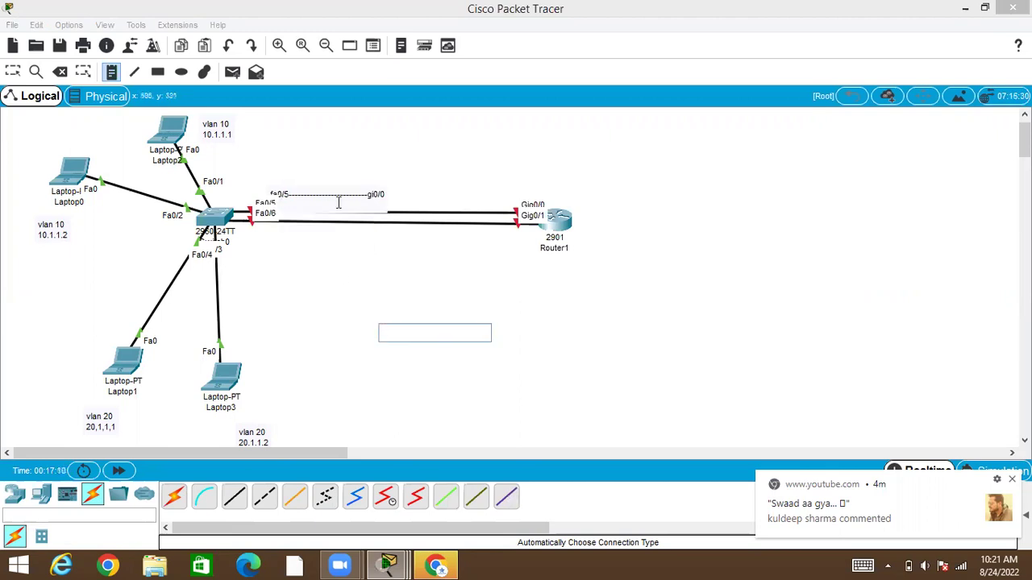
{"action": "left_click", "coordinate": [13, 72]}
{"action": "left_click_drag", "start_coordinate": [345, 193], "coordinate": [369, 180]}
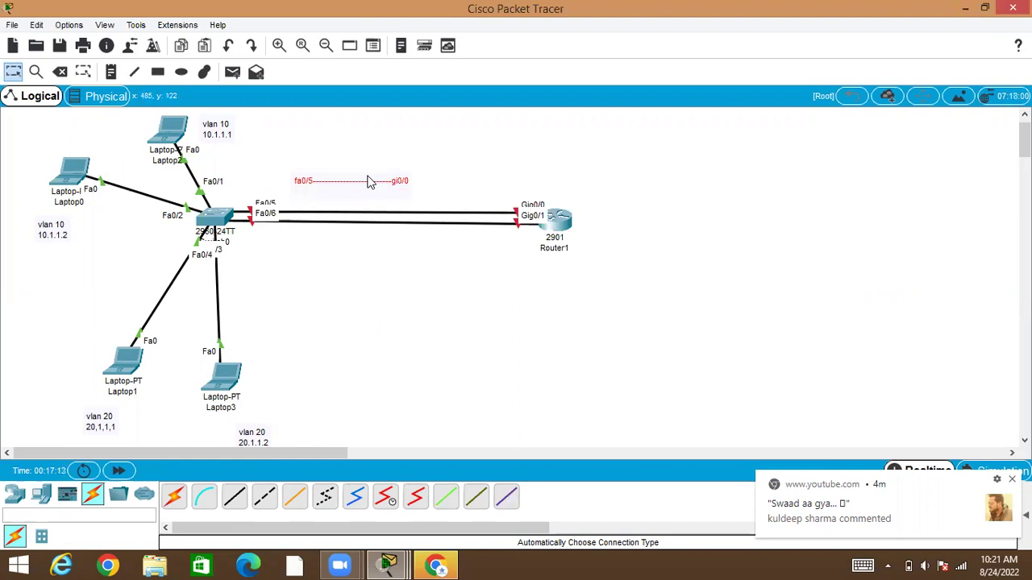
Add a note reading "fa-/6", a line of dashes and "gi0/1", and place it just below the lower switch-to-router cable.
{"action": "left_click", "coordinate": [111, 72]}
{"action": "left_click", "coordinate": [285, 236]}
{"action": "type", "text": "fa"}
{"action": "type", "text": "0/6"}
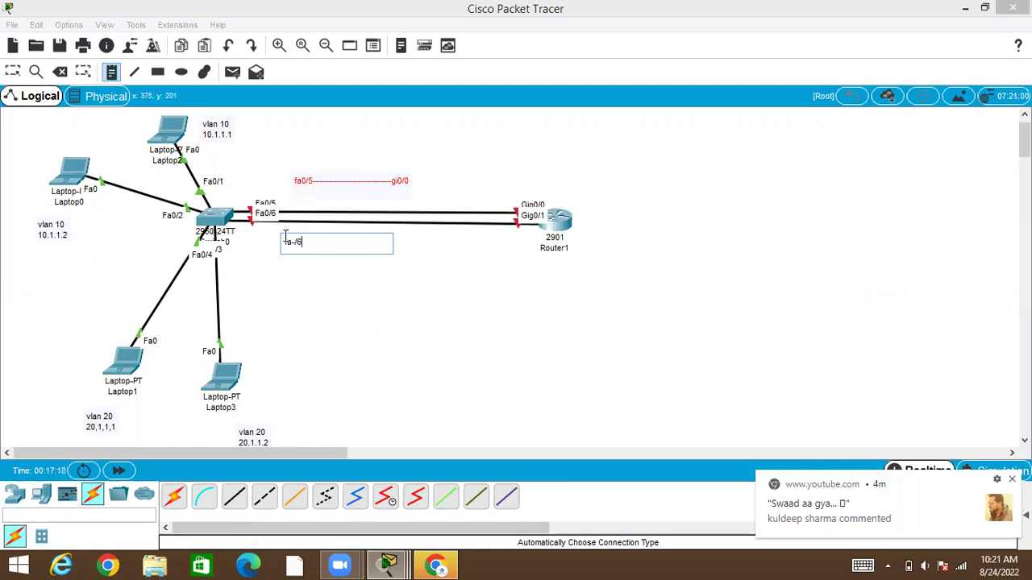
{"action": "type", "text": "------------------------------------------gi0/1"}
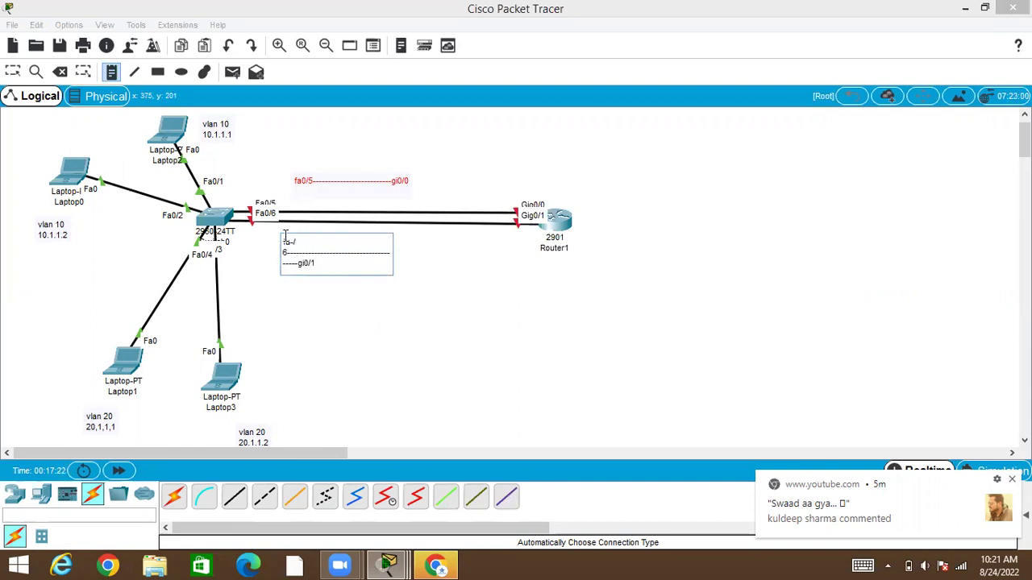
{"action": "left_click", "coordinate": [12, 71]}
{"action": "left_click_drag", "start_coordinate": [367, 250], "coordinate": [397, 242]}
Remove the trailing blank line from the fa0/5 note and position the note just above the upper switch-to-router cable.
{"action": "left_click_drag", "start_coordinate": [372, 197], "coordinate": [384, 191]}
{"action": "left_click", "coordinate": [407, 362]}
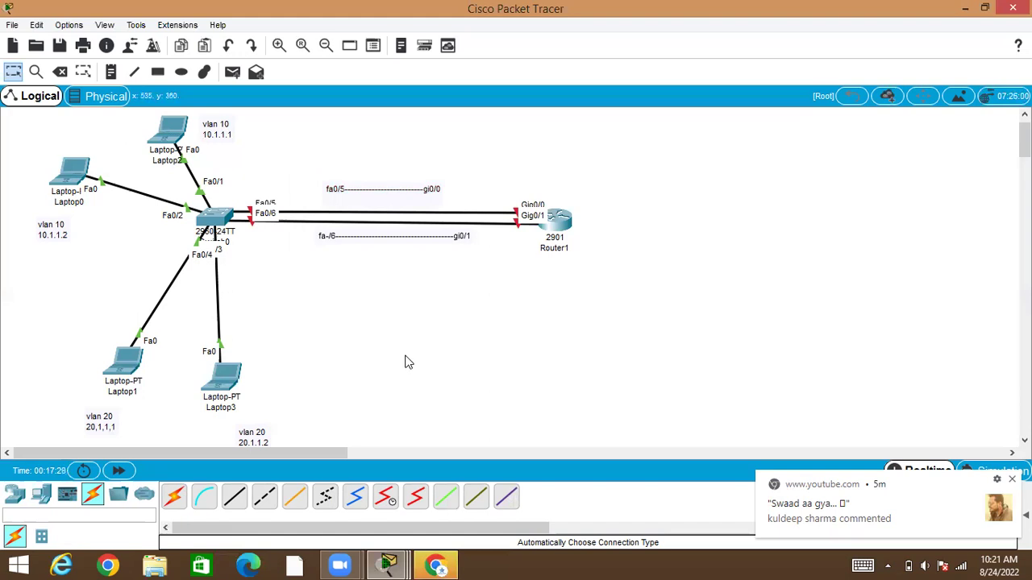
{"action": "double_click", "coordinate": [336, 196]}
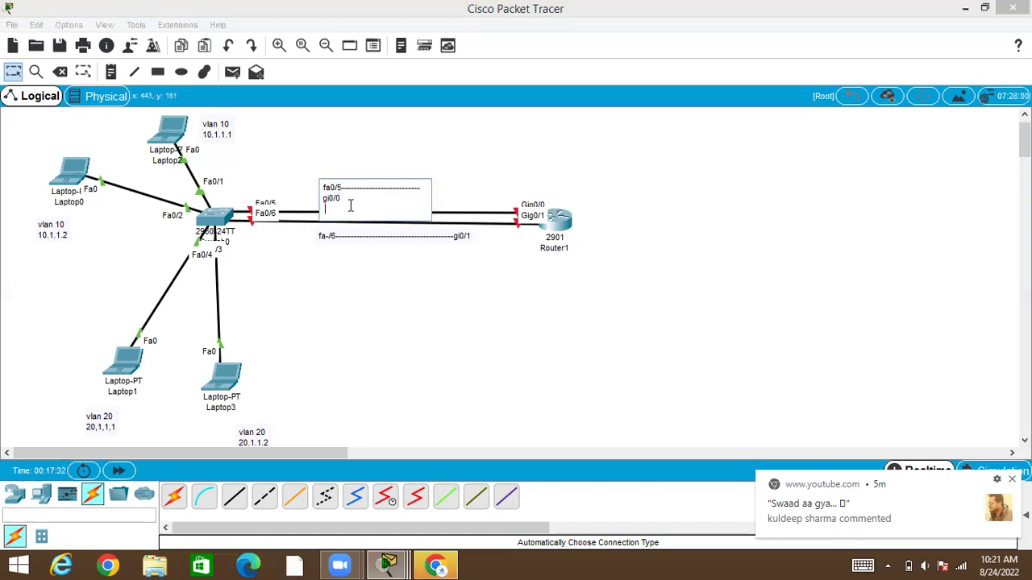
{"action": "key", "text": "BackSpace"}
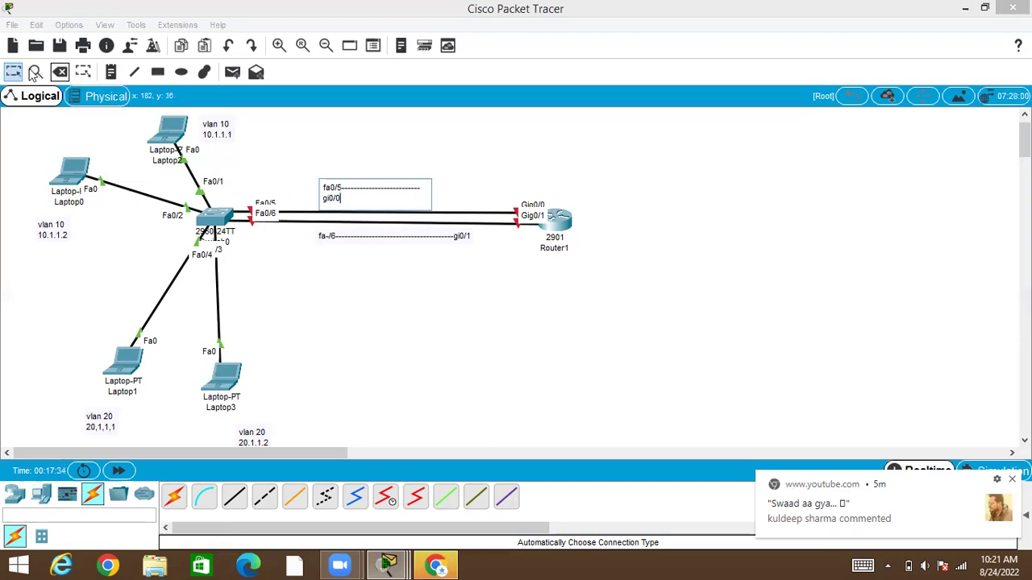
{"action": "left_click", "coordinate": [23, 74]}
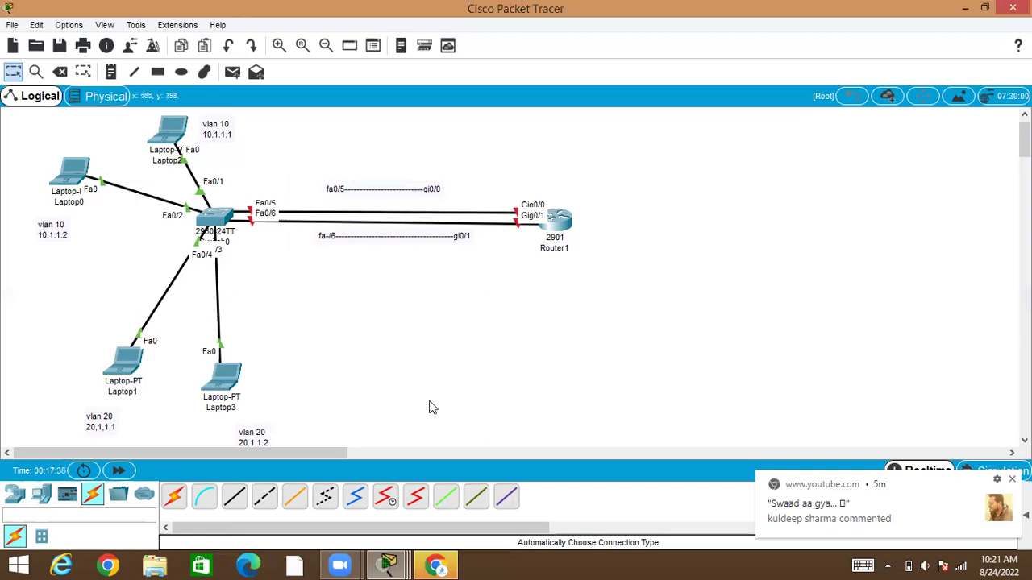
{"action": "left_click_drag", "start_coordinate": [392, 193], "coordinate": [389, 208]}
{"action": "double_click", "coordinate": [387, 232]}
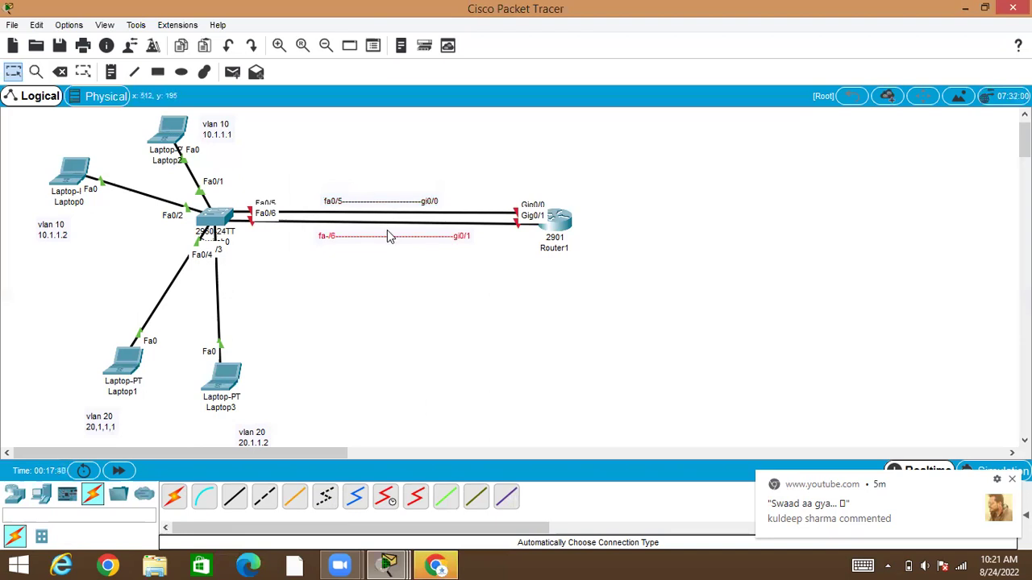
{"action": "left_click", "coordinate": [425, 341]}
Add a "vlan10" note above the fa0/5 link note and a "vlan 20" note below the lower link's note.
{"action": "left_click", "coordinate": [110, 72]}
{"action": "left_click", "coordinate": [346, 184]}
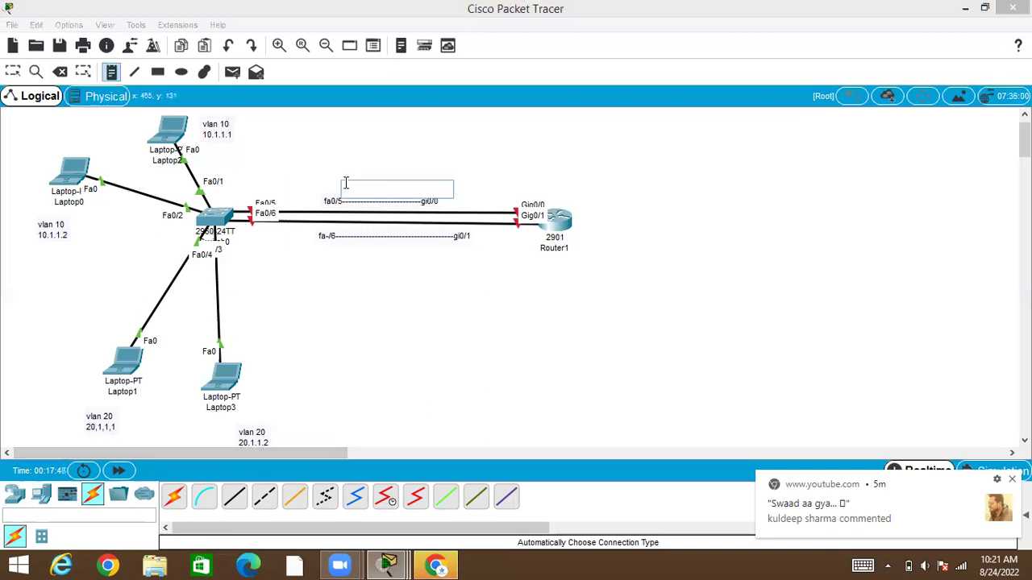
{"action": "type", "text": "vlan10"}
{"action": "left_click", "coordinate": [339, 271]}
{"action": "type", "text": "vlan 20"}
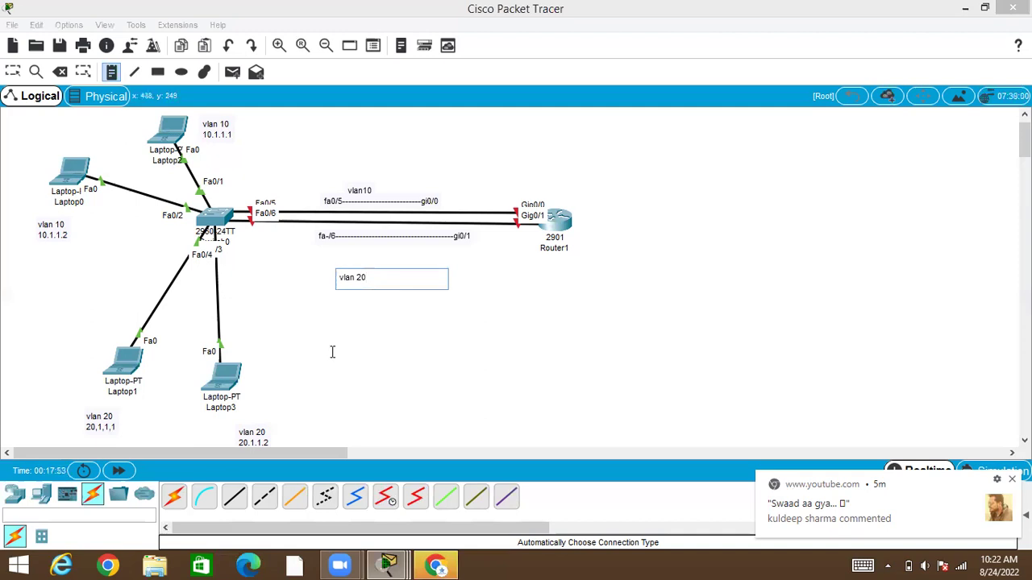
Fast-forward the simulation time and return to selection mode, leaving the empty note blank.
{"action": "left_click", "coordinate": [115, 481]}
{"action": "left_click", "coordinate": [376, 377]}
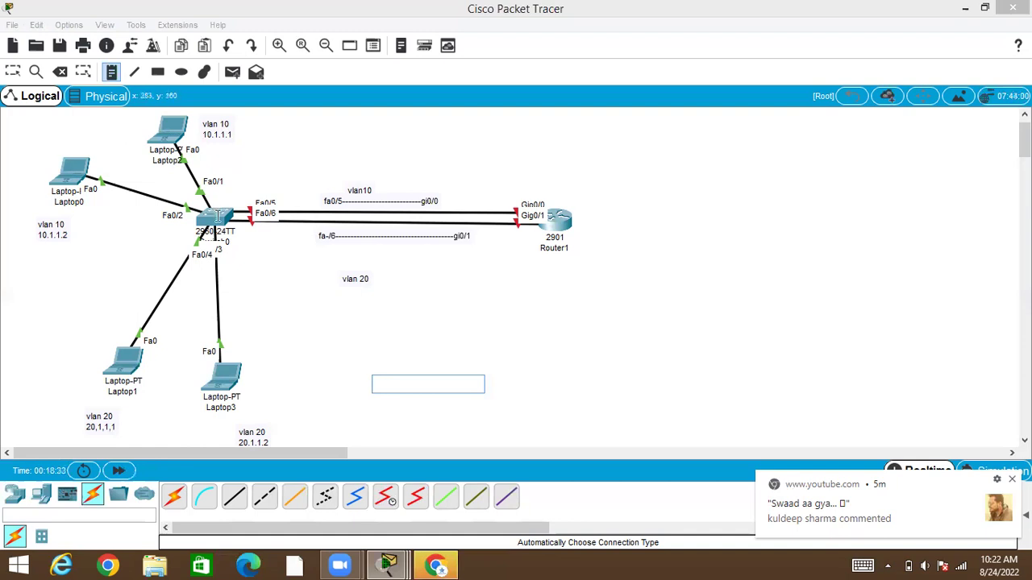
{"action": "left_click", "coordinate": [13, 72]}
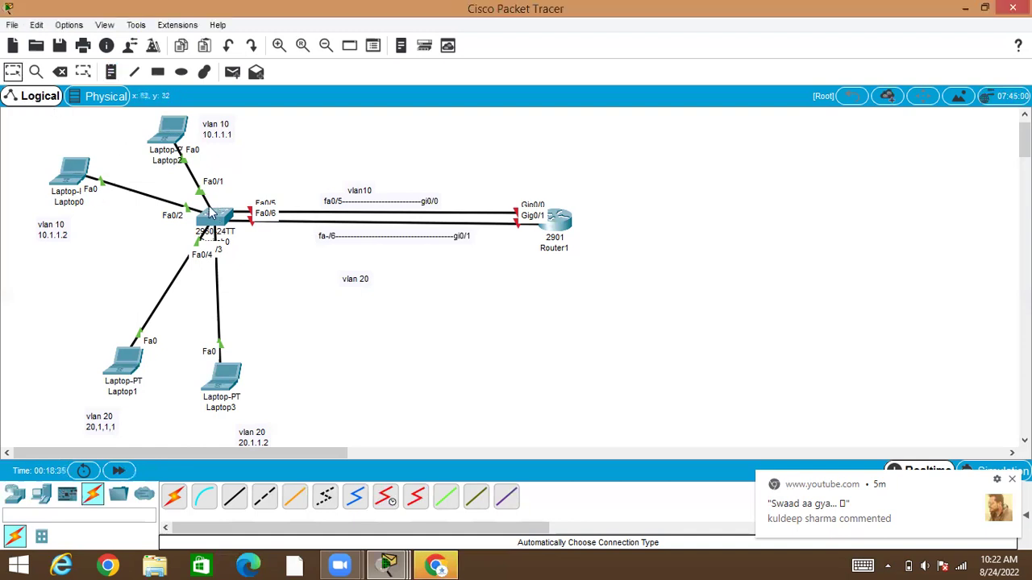
Assign interface fa0/5 to access VLAN 10 from the 2960 switch's command line.
{"action": "left_click", "coordinate": [223, 230]}
{"action": "scroll", "coordinate": [484, 278], "scroll_direction": "down", "scroll_amount": 5}
{"action": "key", "text": "Return"}
{"action": "type", "text": "conf t"}
{"action": "key", "text": "Return"}
{"action": "type", "text": "int fa0/5"}
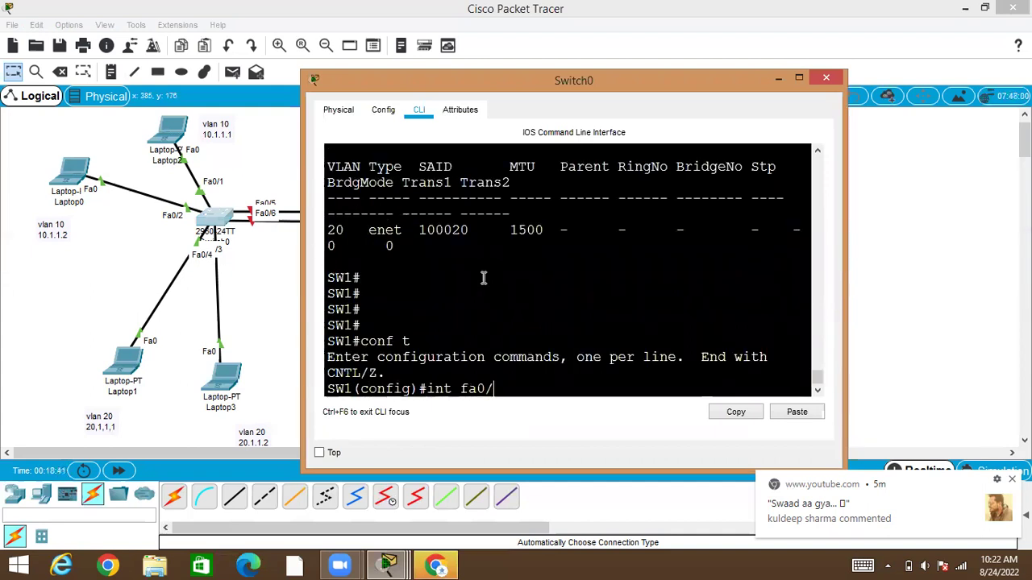
{"action": "key", "text": "Return"}
{"action": "type", "text": "sw"}
{"action": "key", "text": "Tab"}
{"action": "type", "text": "ac"}
{"action": "key", "text": "Tab"}
{"action": "type", "text": "vl"}
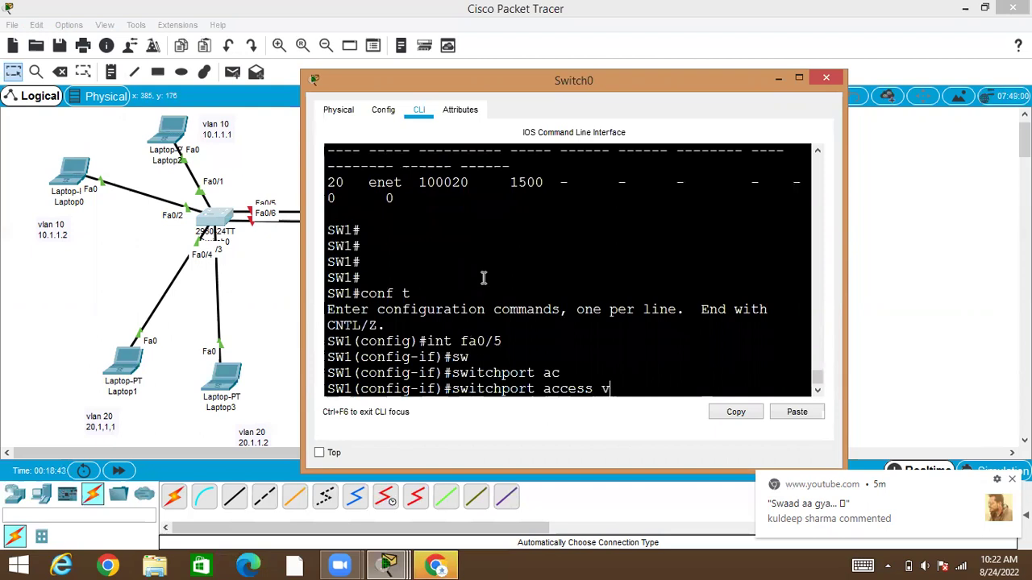
{"action": "key", "text": "Tab"}
{"action": "type", "text": "10"}
{"action": "key", "text": "Return"}
Assign interface fa0/6 on the switch to access VLAN 20.
{"action": "type", "text": "int fa0/5"}
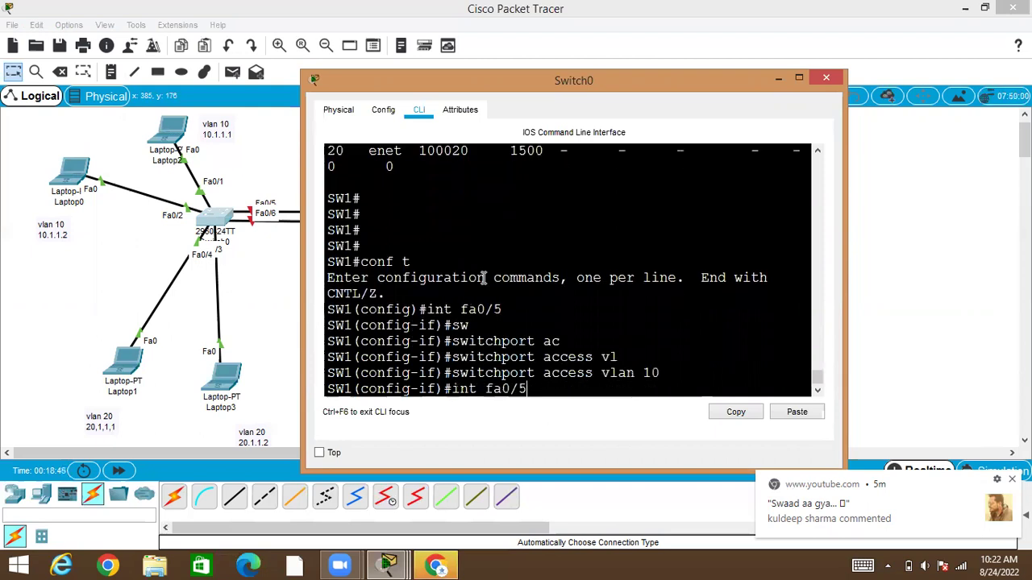
{"action": "type", "text": "6"}
{"action": "key", "text": "Return"}
{"action": "key", "text": "Up"}
{"action": "key", "text": "Up"}
{"action": "key", "text": "BackSpace"}
{"action": "key", "text": "BackSpace"}
{"action": "type", "text": "20"}
{"action": "key", "text": "Return"}
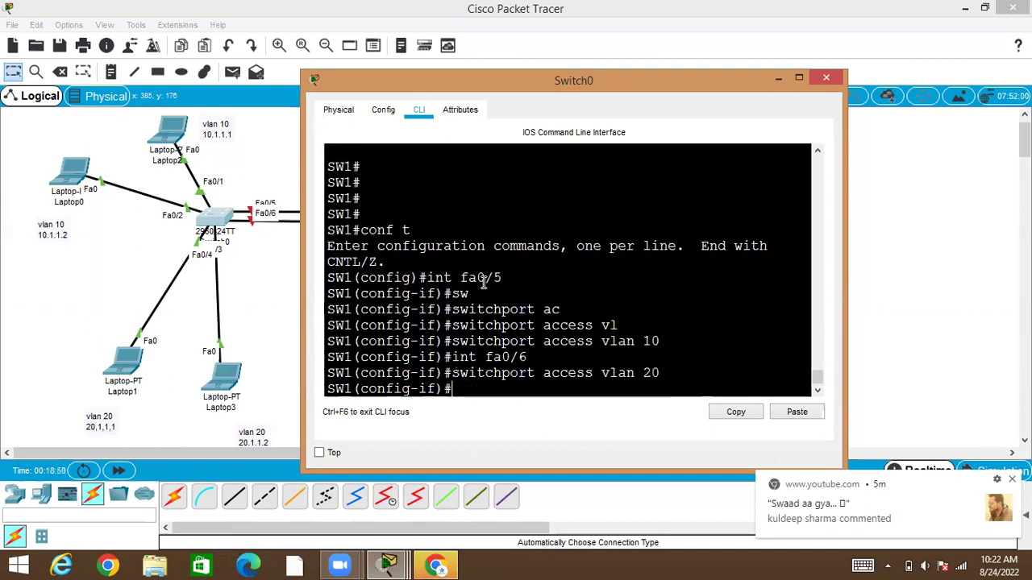
Leave configuration mode on the switch, return to the topology and fast-forward the simulation time.
{"action": "key", "text": "ctrl+z"}
{"action": "key", "text": "Return"}
{"action": "key", "text": "Return"}
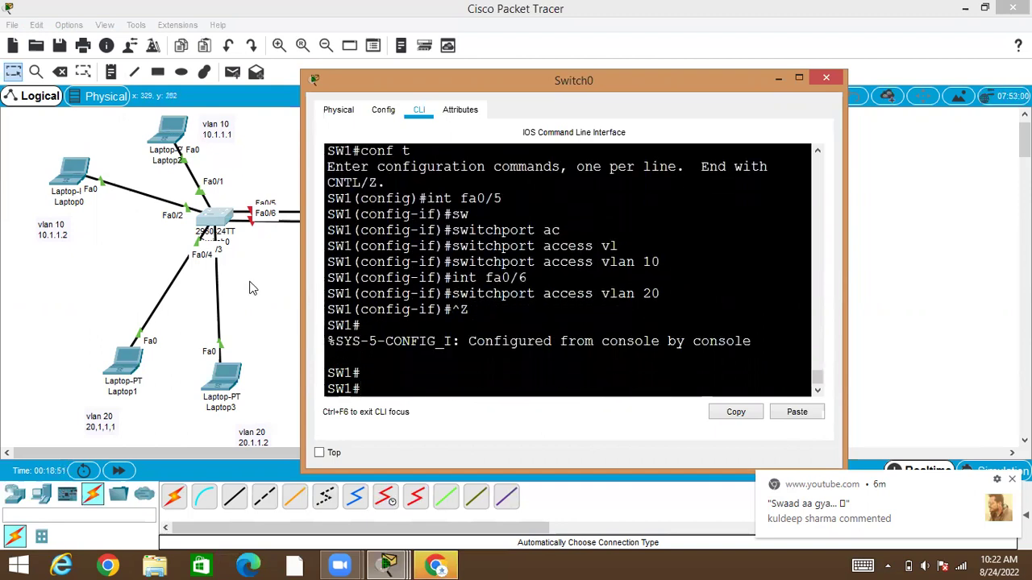
{"action": "left_click", "coordinate": [250, 284]}
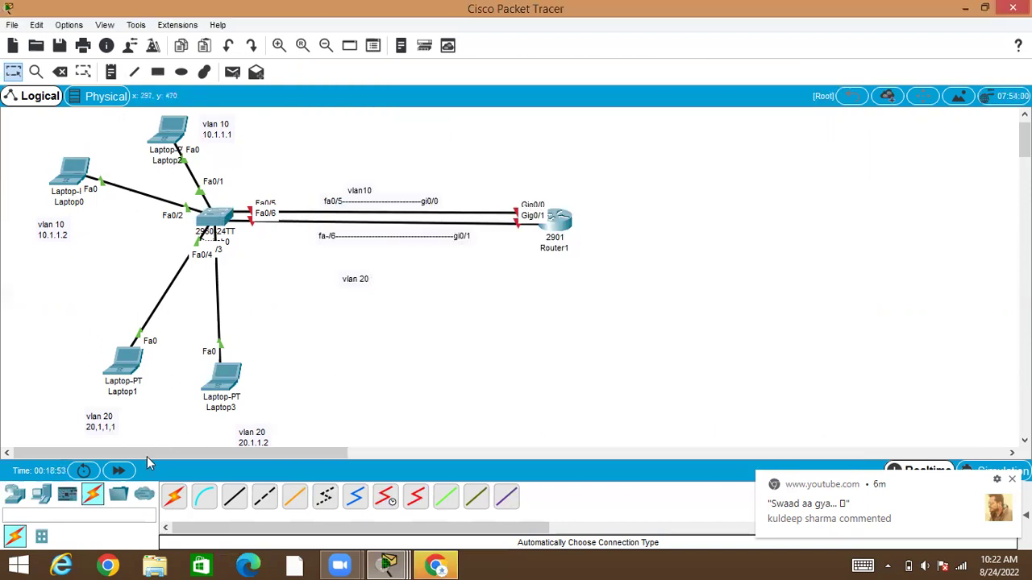
{"action": "left_click", "coordinate": [120, 472]}
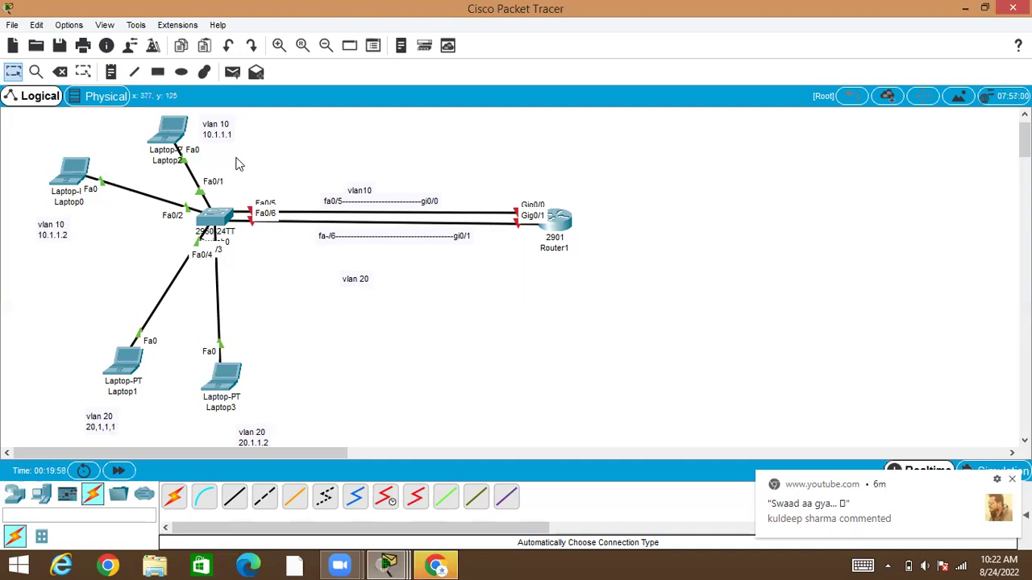
Add a note reading "ping 20.1.1.1" to the right of Laptop2, beneath its vlan 10 label.
{"action": "left_click", "coordinate": [110, 73]}
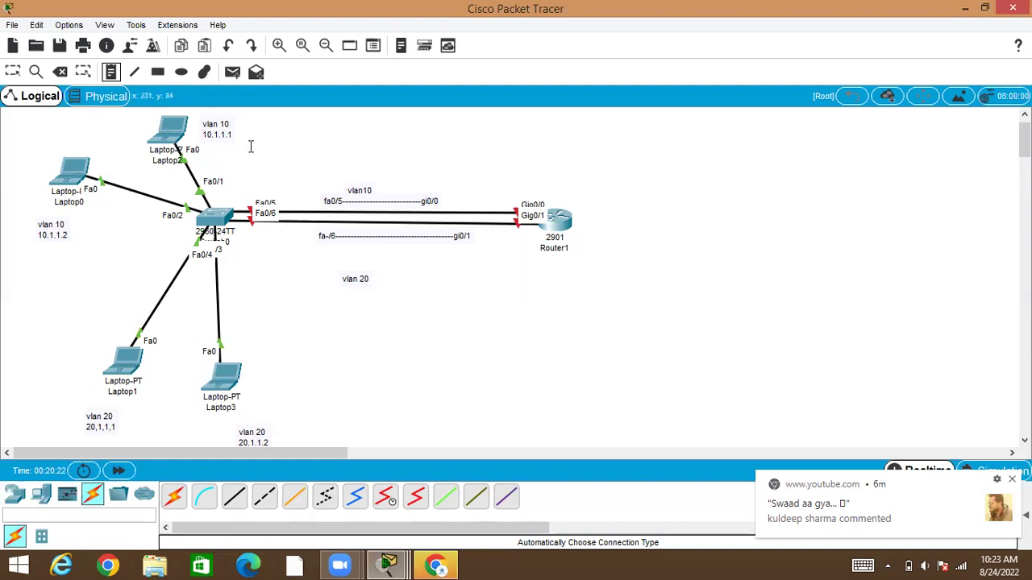
{"action": "left_click", "coordinate": [173, 125]}
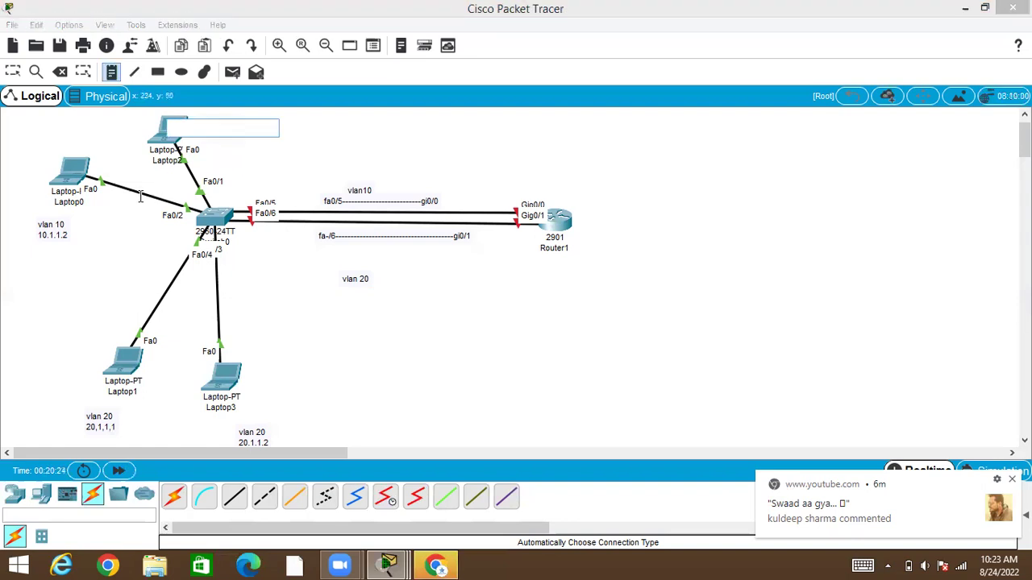
{"action": "left_click", "coordinate": [255, 160]}
{"action": "type", "text": "ping 20"}
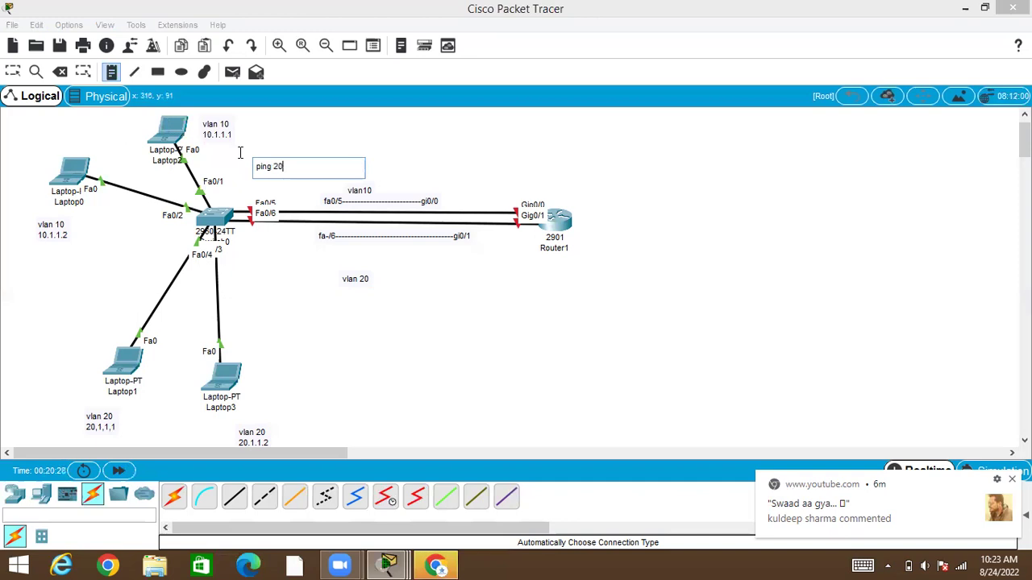
{"action": "type", "text": ".1.1.1"}
{"action": "left_click", "coordinate": [12, 71]}
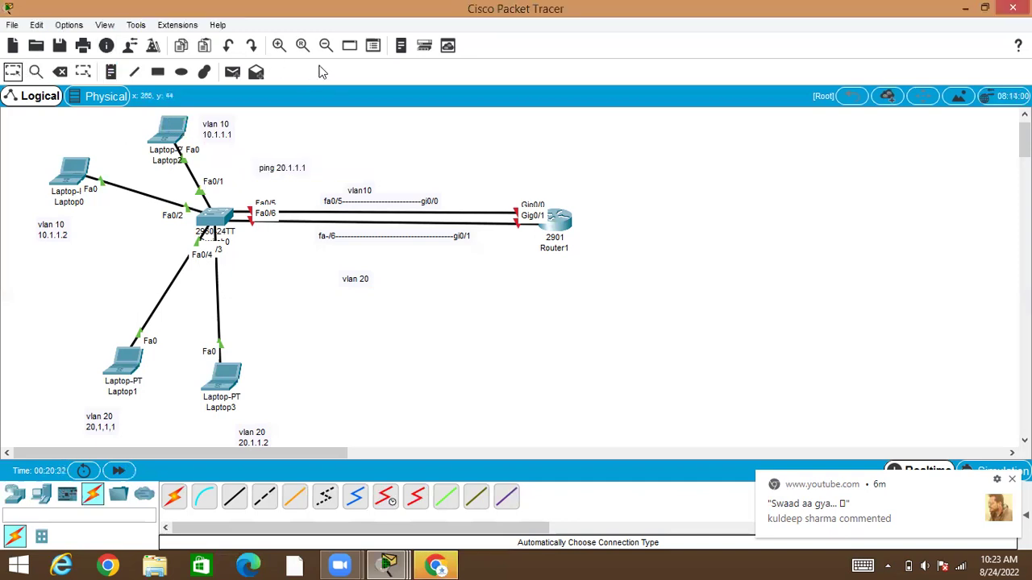
Move the ping 20.1.1.1 note from beside the switch to above the link, near the 2901 router.
{"action": "left_click_drag", "start_coordinate": [296, 174], "coordinate": [272, 178]}
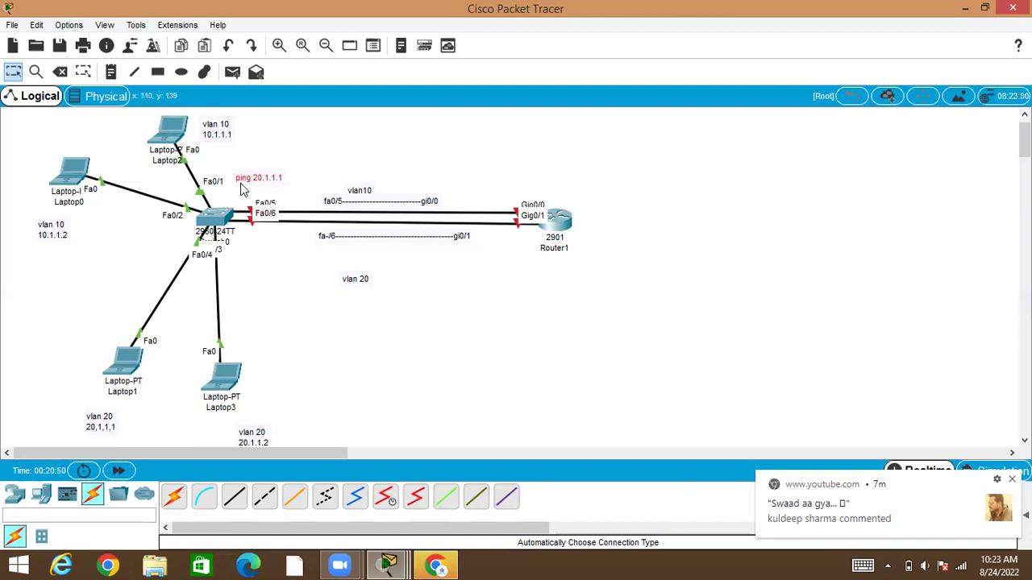
{"action": "left_click_drag", "start_coordinate": [192, 223], "coordinate": [219, 208]}
{"action": "left_click_drag", "start_coordinate": [127, 234], "coordinate": [516, 193]}
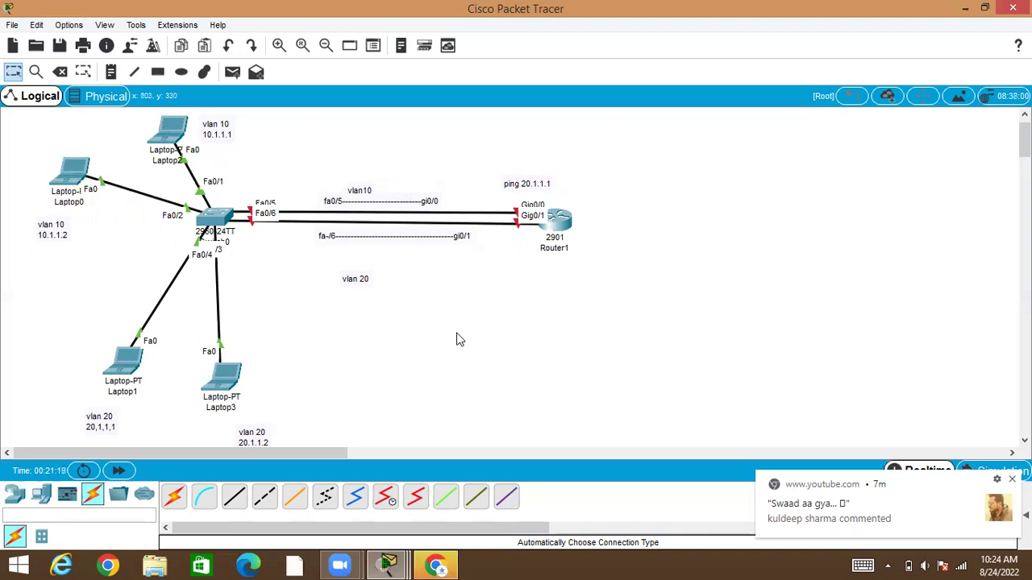
{"action": "double_click", "coordinate": [525, 187]}
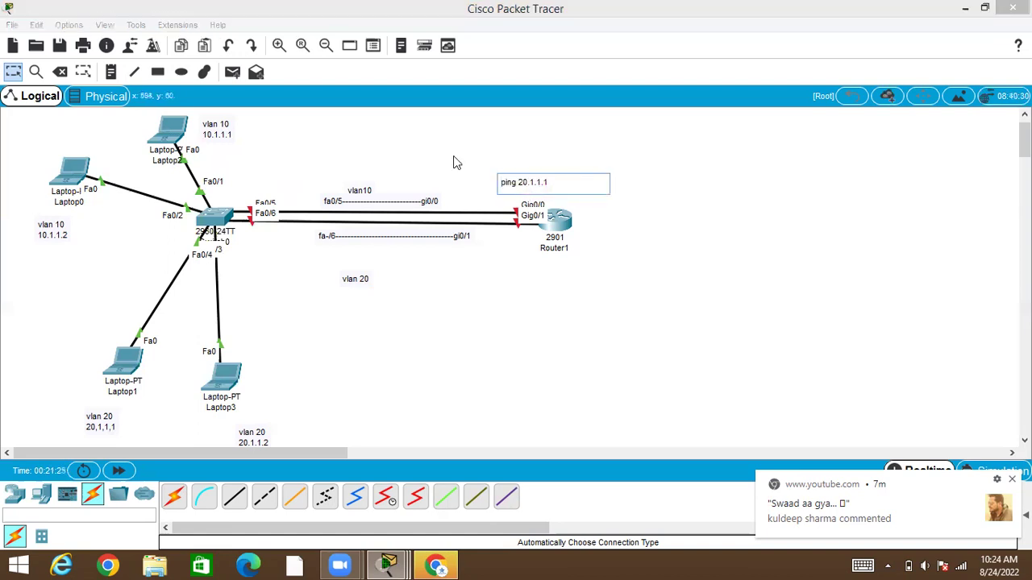
{"action": "left_click", "coordinate": [135, 34]}
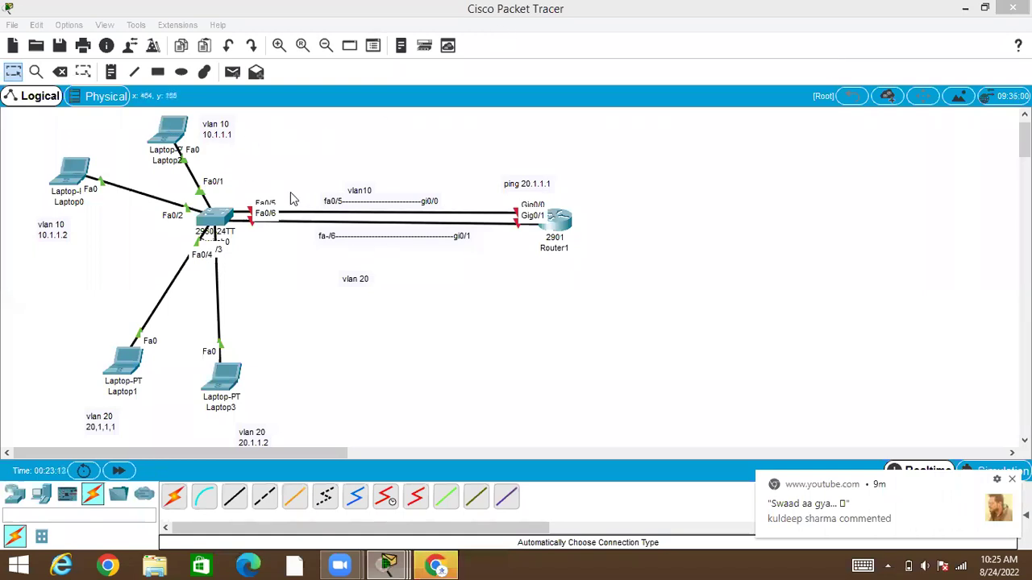
{"action": "left_click_drag", "start_coordinate": [536, 186], "coordinate": [508, 177]}
Add a "10.1.1.100" note above the 2901 router and a "20.1.1.100" note below it.
{"action": "left_click", "coordinate": [111, 72]}
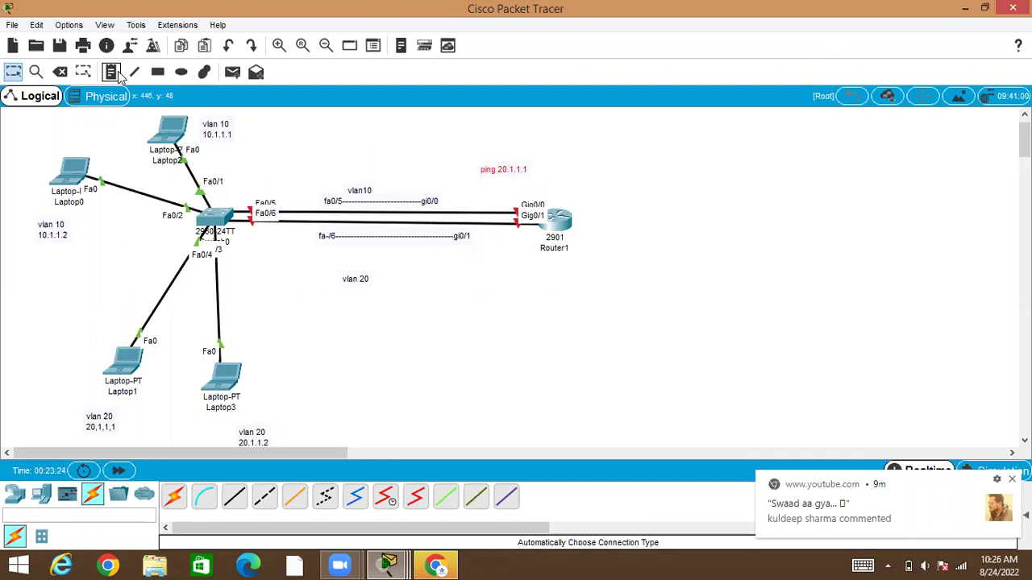
{"action": "left_click", "coordinate": [545, 194]}
{"action": "type", "text": "10.1.1.100"}
{"action": "left_click", "coordinate": [522, 261]}
{"action": "type", "text": "20.1.1.100"}
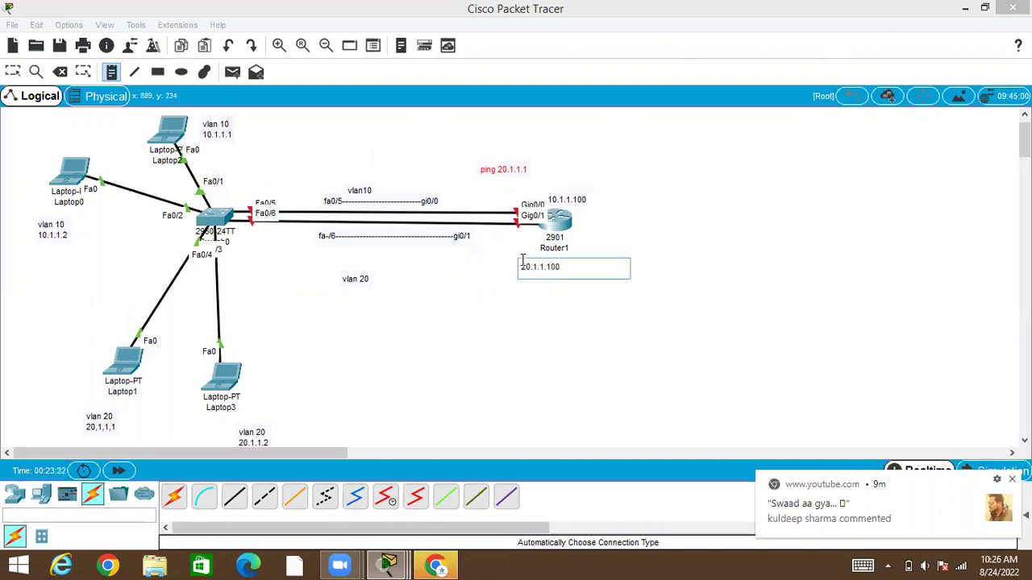
{"action": "left_click", "coordinate": [11, 72]}
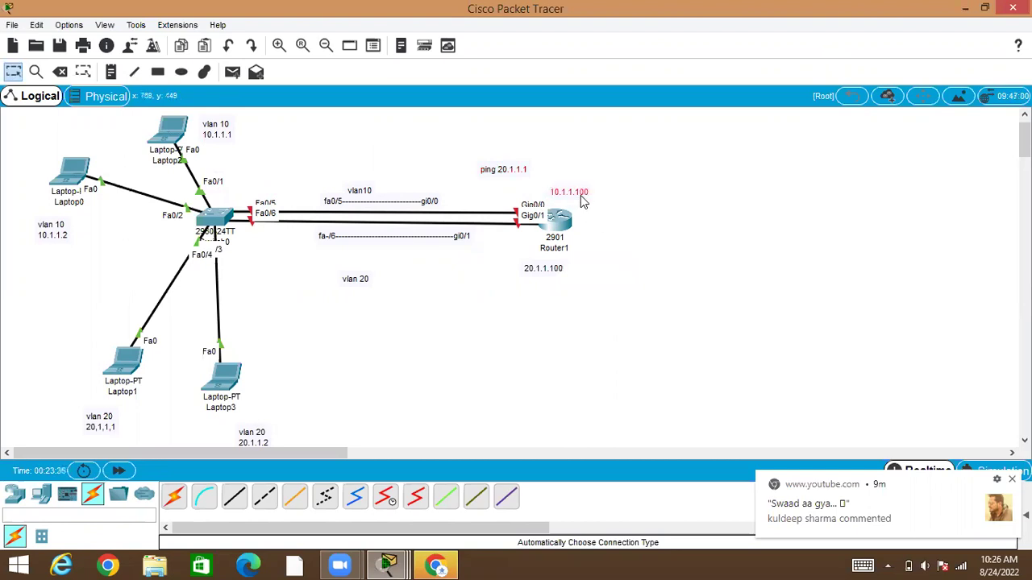
Shift the 10.1.1.100 note slightly to the right above the 2901 router and deselect it.
{"action": "mouse_move", "coordinate": [580, 195]}
{"action": "left_mouse_down"}
{"action": "mouse_move", "coordinate": [433, 166]}
{"action": "mouse_move", "coordinate": [598, 202]}
{"action": "left_mouse_up"}
{"action": "left_click_drag", "start_coordinate": [695, 273], "coordinate": [618, 288]}
{"action": "left_click_drag", "start_coordinate": [493, 184], "coordinate": [83, 132]}
{"action": "left_click", "coordinate": [108, 341]}
{"action": "left_click_drag", "start_coordinate": [87, 339], "coordinate": [305, 439]}
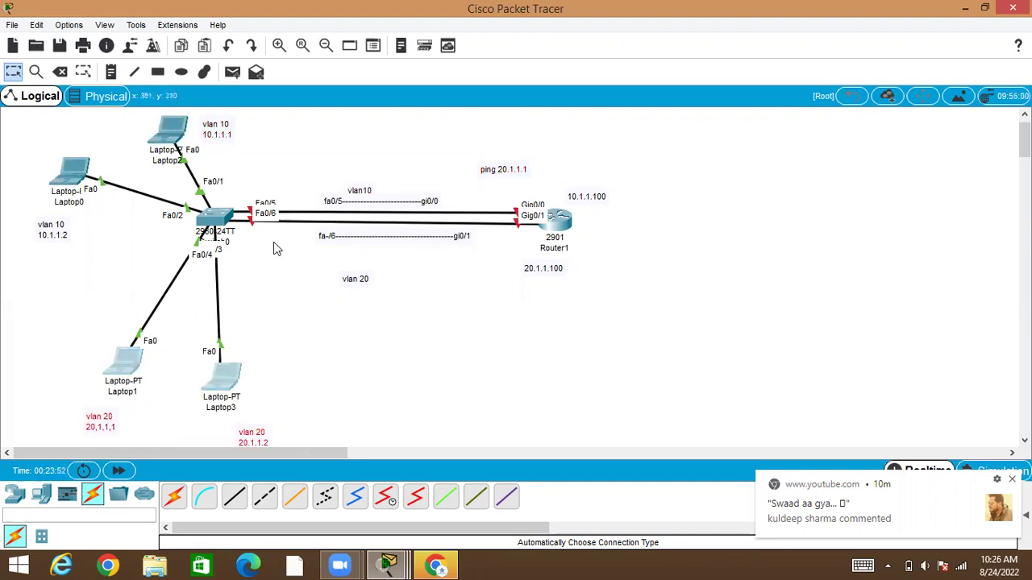
{"action": "left_click", "coordinate": [458, 288]}
{"action": "left_click_drag", "start_coordinate": [510, 246], "coordinate": [618, 307]}
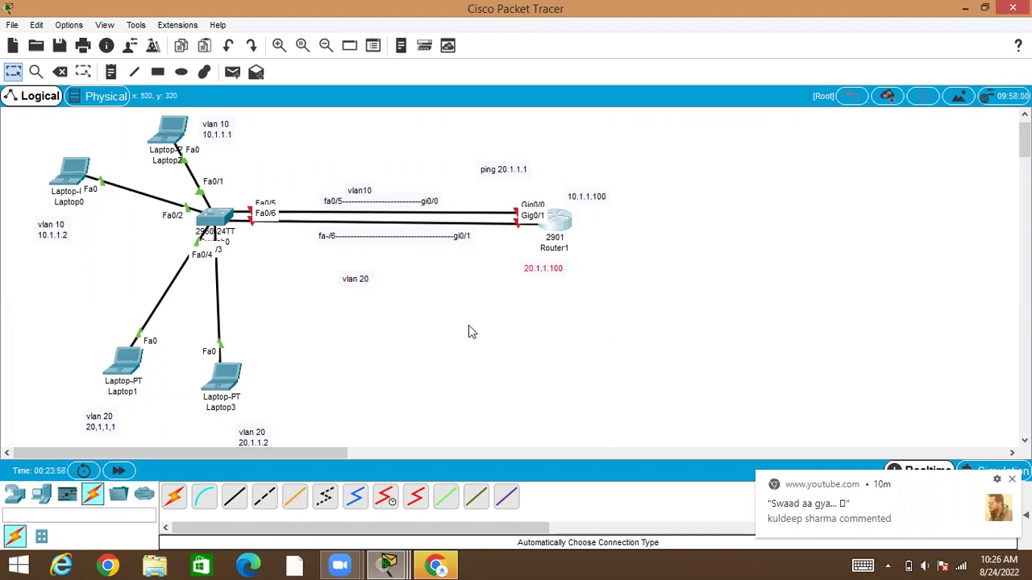
{"action": "left_click", "coordinate": [256, 438]}
{"action": "left_click", "coordinate": [383, 417]}
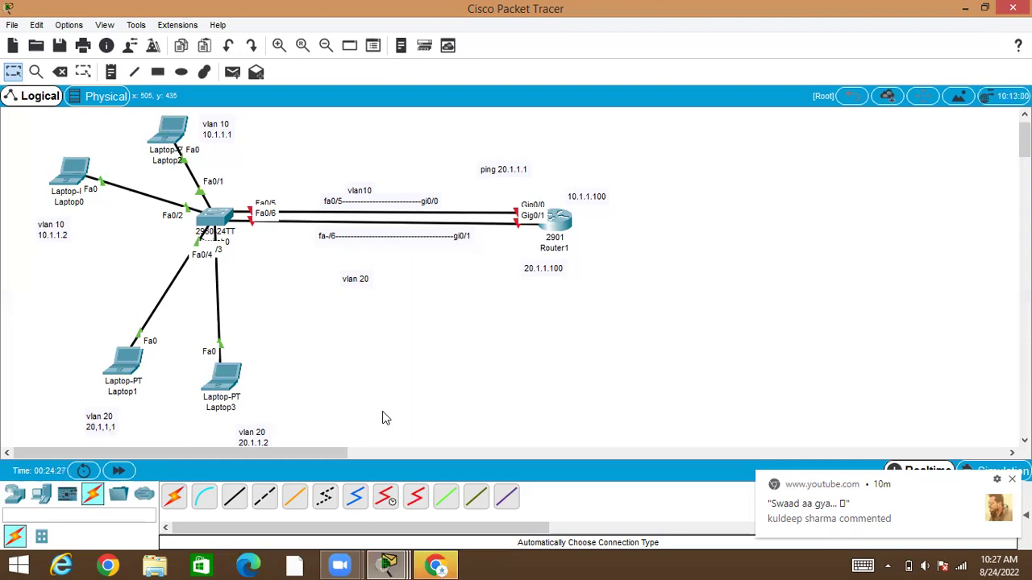
{"action": "left_click_drag", "start_coordinate": [56, 353], "coordinate": [289, 442]}
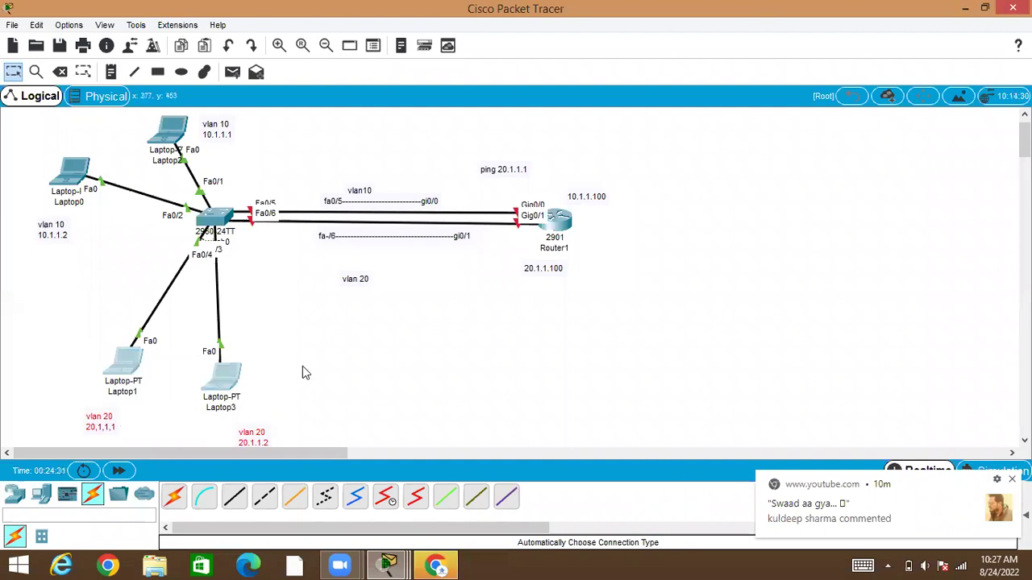
{"action": "left_click", "coordinate": [109, 435]}
{"action": "left_click", "coordinate": [359, 412]}
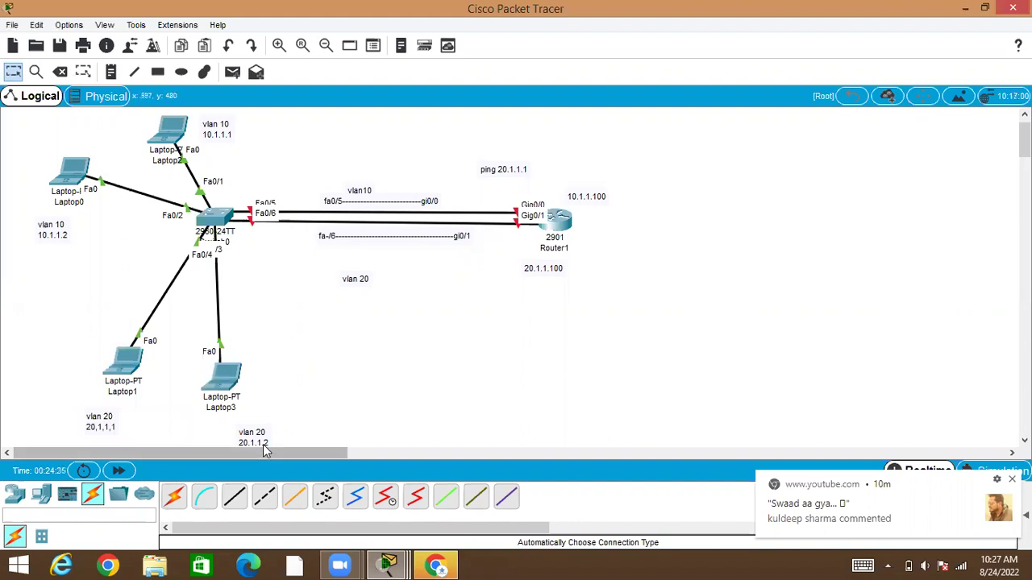
Move the ping 20.1.1.1 note closer to the 2901 router, just above its Gig0/0 port label.
{"action": "left_click_drag", "start_coordinate": [330, 412], "coordinate": [554, 227]}
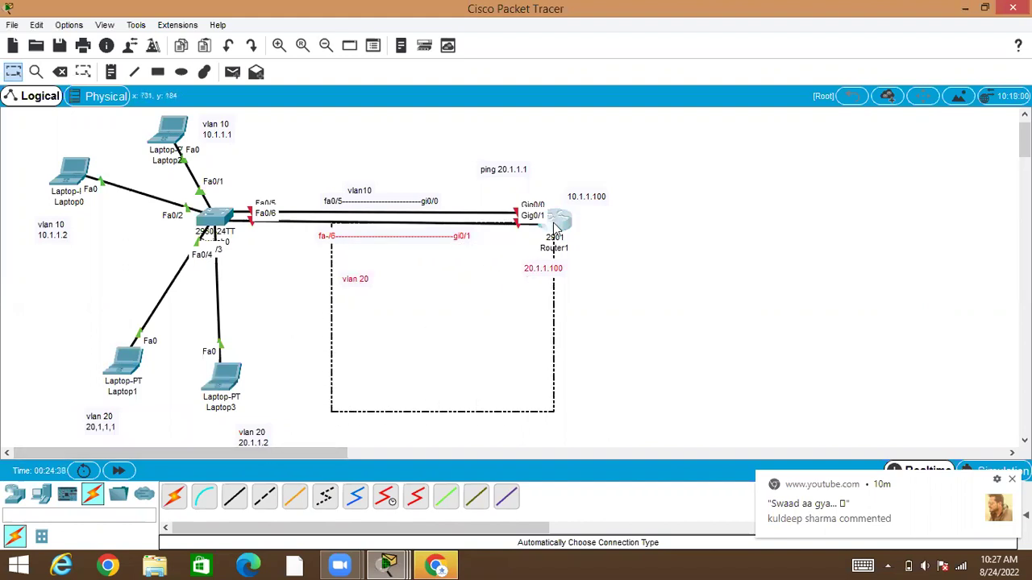
{"action": "left_click_drag", "start_coordinate": [250, 134], "coordinate": [568, 223]}
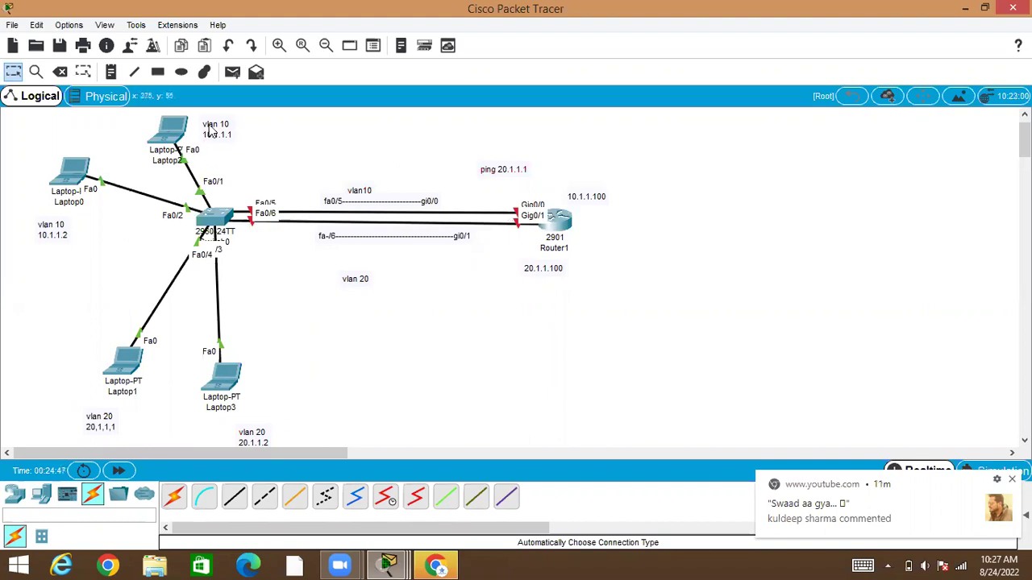
{"action": "left_click_drag", "start_coordinate": [513, 175], "coordinate": [535, 197]}
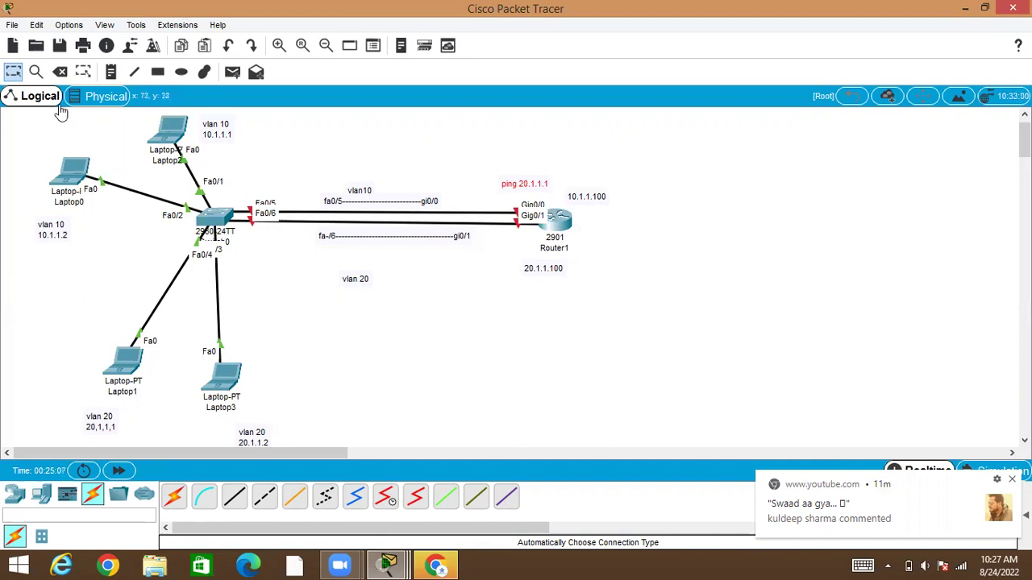
Start a note to the right of the 2901 router with the heading "route table" and a blank line beneath.
{"action": "left_click", "coordinate": [111, 72]}
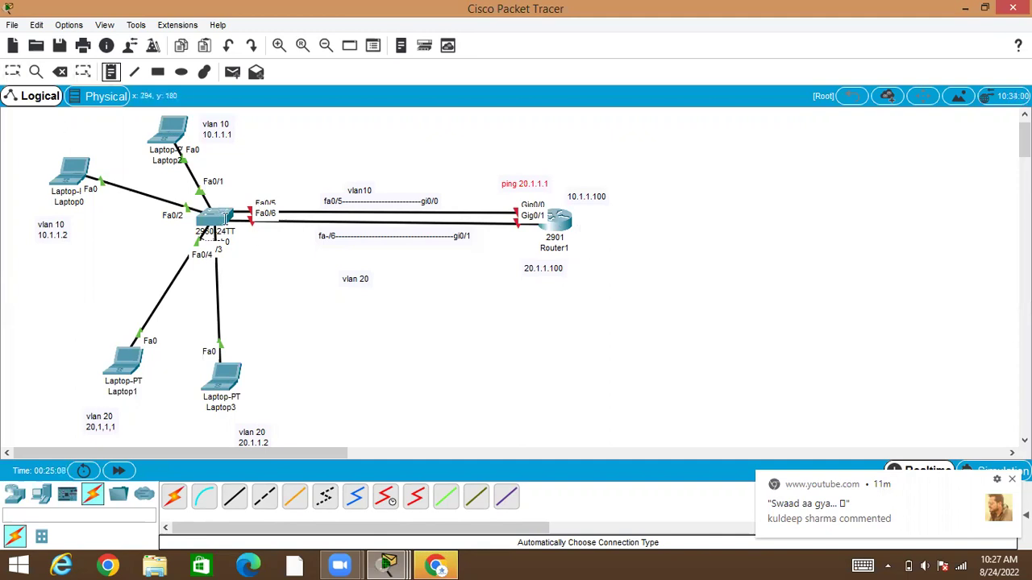
{"action": "left_click", "coordinate": [619, 222]}
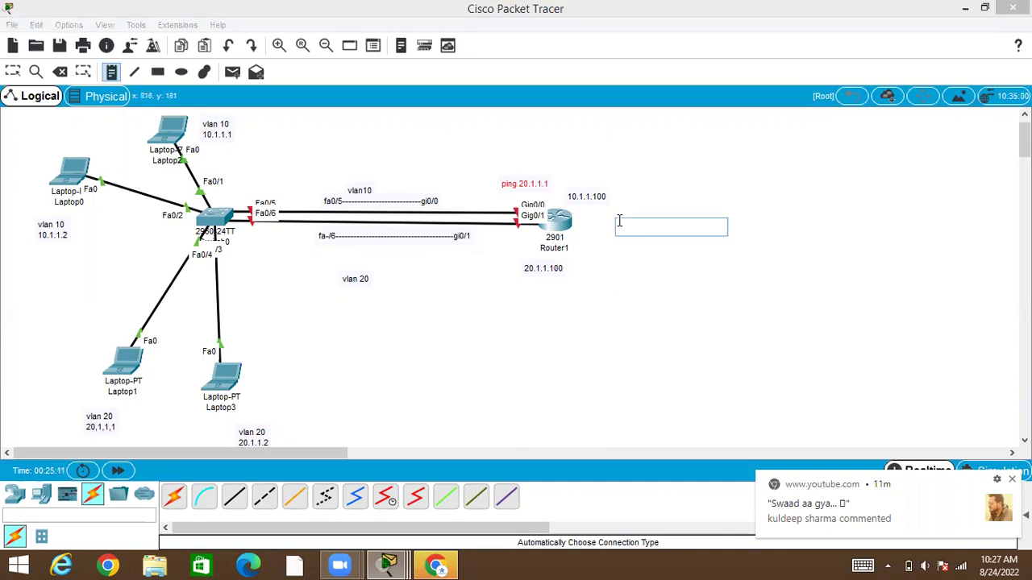
{"action": "type", "text": "rouye"}
{"action": "key", "text": "BackSpace"}
{"action": "type", "text": "te table"}
{"action": "key", "text": "Return"}
{"action": "key", "text": "Return"}
Add the network entries "10.1.1.0/24----gi0/0" and "20.1.1.0/24--gi0/1" to the route table note.
{"action": "type", "text": "10"}
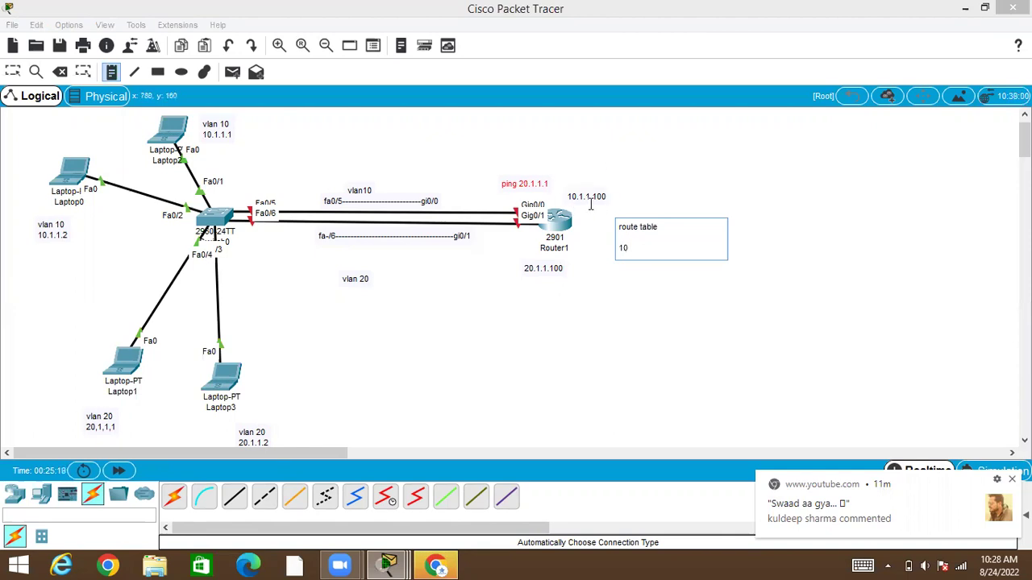
{"action": "type", "text": ".1.1"}
{"action": "type", "text": "1"}
{"action": "type", "text": ".0/24----"}
{"action": "type", "text": "gi0"}
{"action": "type", "text": "/0"}
{"action": "key", "text": "Return"}
{"action": "type", "text": "20"}
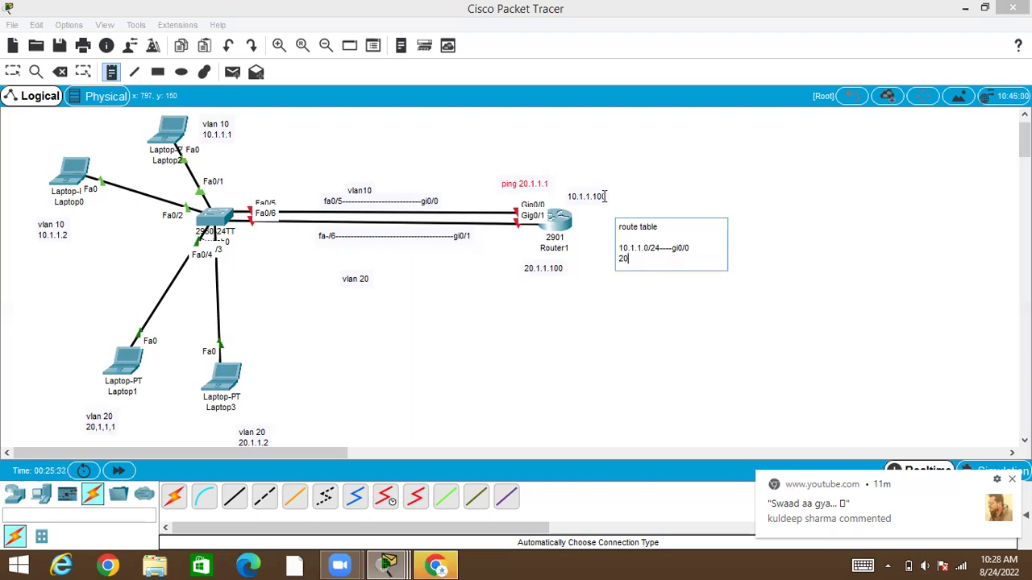
{"action": "type", "text": ".1.1.0/24--gi0/1"}
{"action": "key", "text": "Return"}
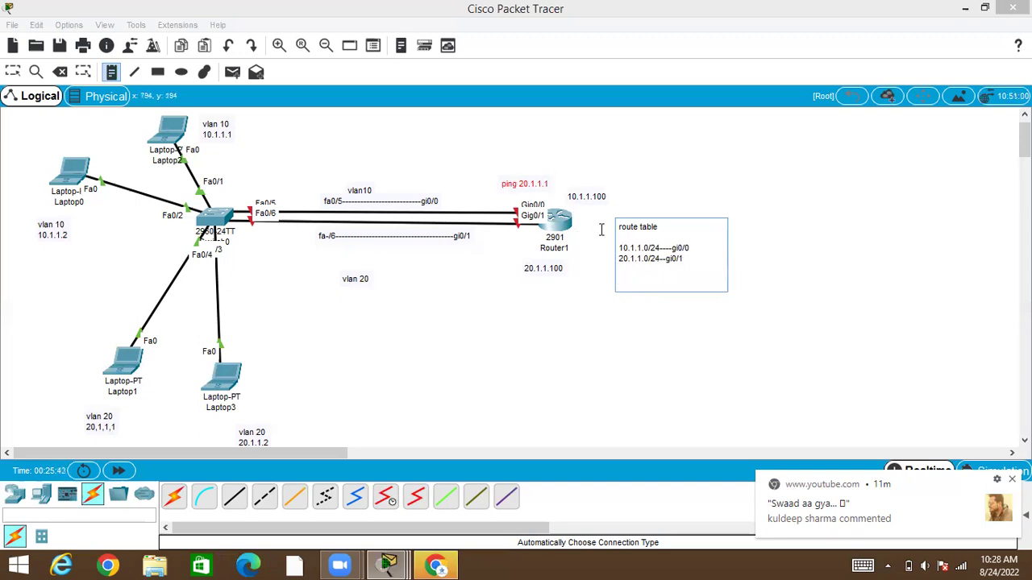
Add the local entries "10.1.1.100--L" and "20.1.1.100-L" to the route table note and finish it.
{"action": "type", "text": "10.1.1.100--L"}
{"action": "key", "text": "Return"}
{"action": "type", "text": "20.1.1.100-"}
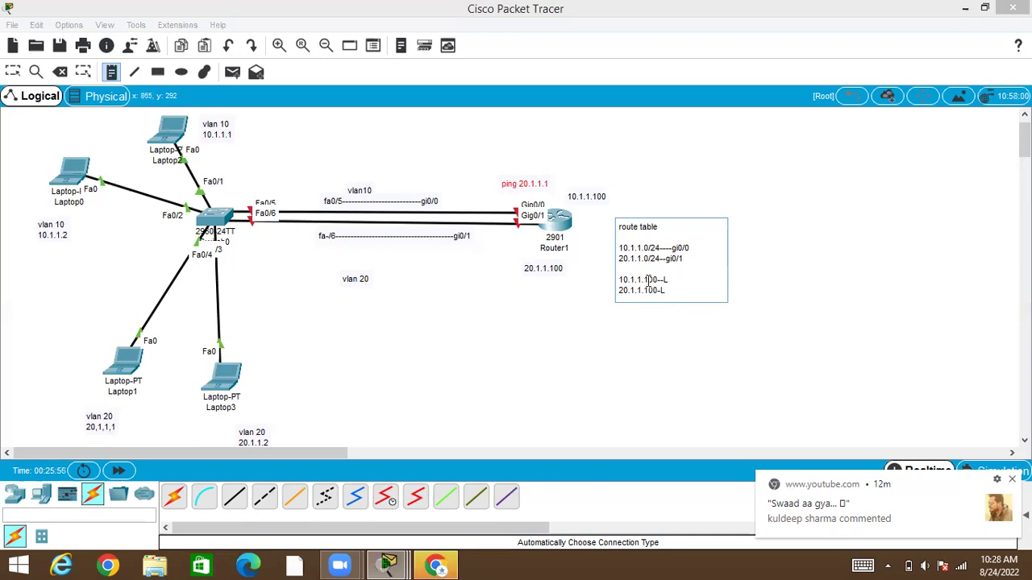
{"action": "left_click", "coordinate": [635, 342]}
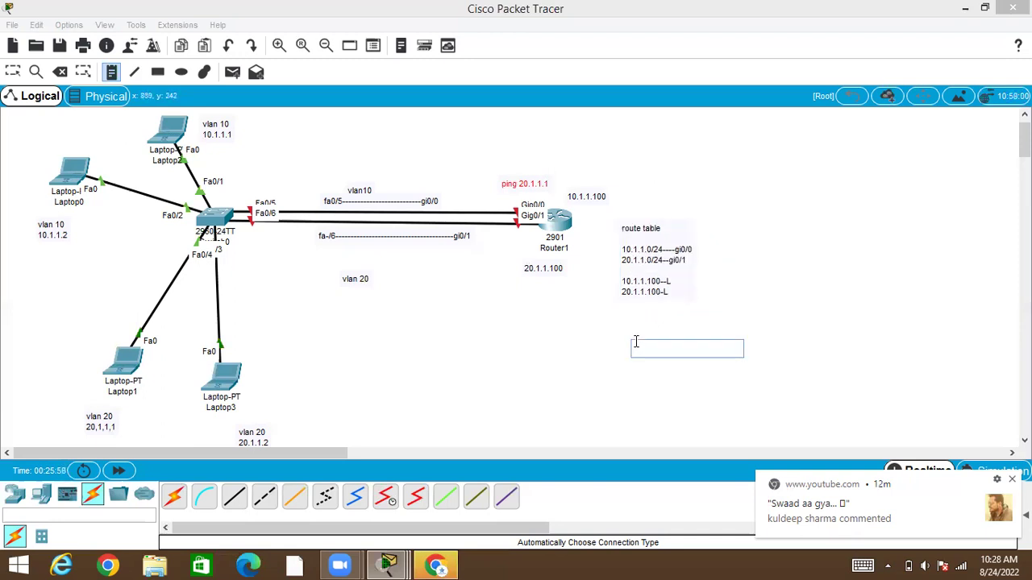
{"action": "left_click", "coordinate": [13, 72]}
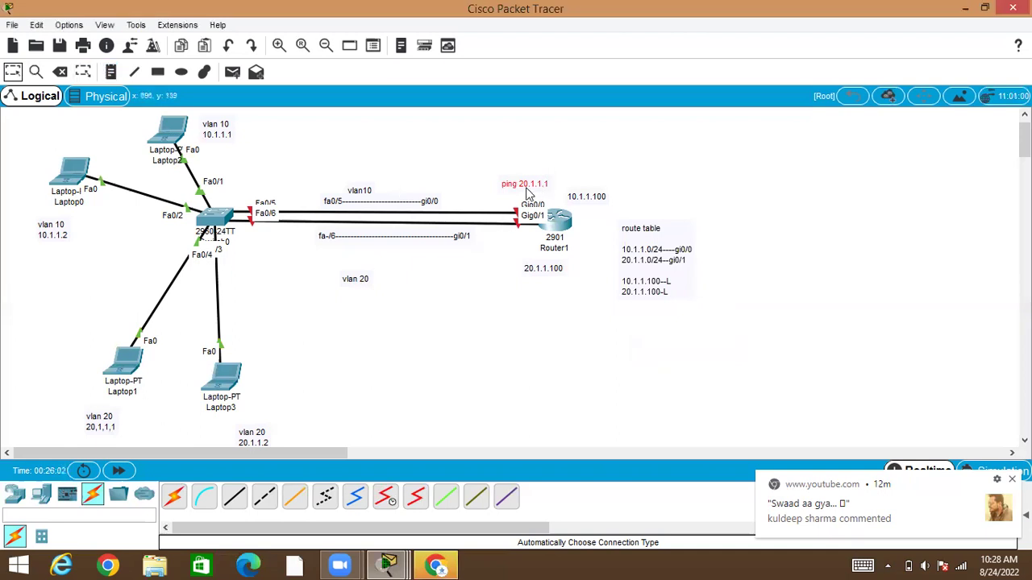
Nudge the ping 20.1.1.1 note away from the router, then open and close the route table note unchanged.
{"action": "mouse_move", "coordinate": [529, 195]}
{"action": "left_mouse_down"}
{"action": "mouse_move", "coordinate": [586, 232]}
{"action": "mouse_move", "coordinate": [517, 184]}
{"action": "left_mouse_up"}
{"action": "left_click", "coordinate": [647, 276]}
{"action": "left_click", "coordinate": [690, 259]}
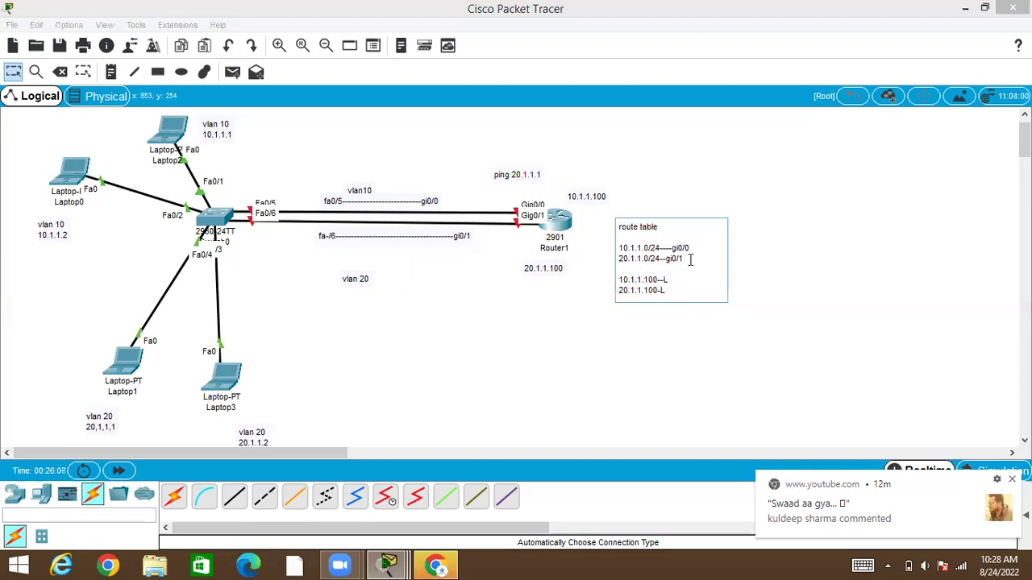
{"action": "left_click", "coordinate": [481, 362]}
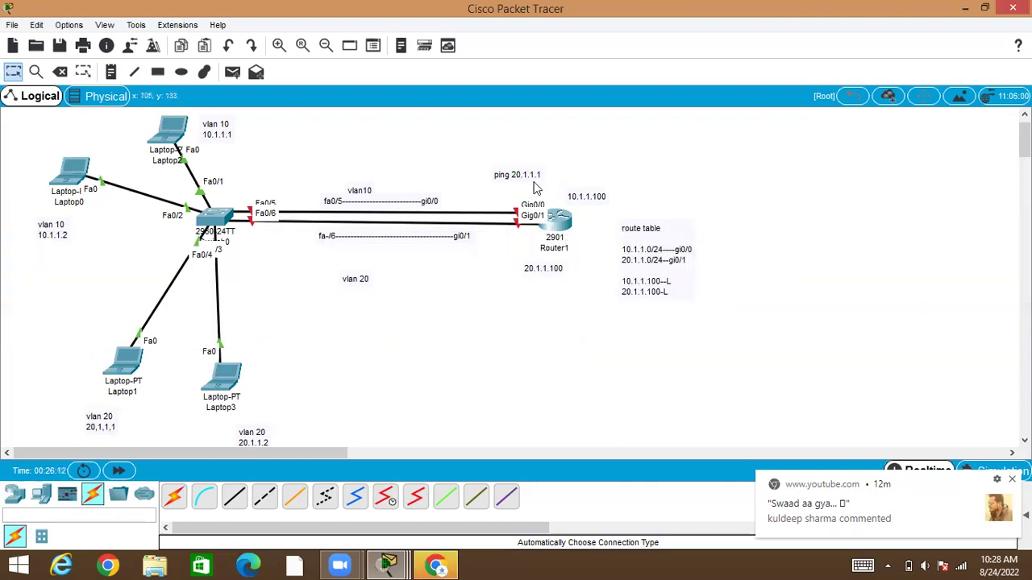
Move the ping 20.1.1.1 note from the router to just beside the 2960 switch, below its uplink port labels.
{"action": "left_click_drag", "start_coordinate": [520, 184], "coordinate": [250, 230]}
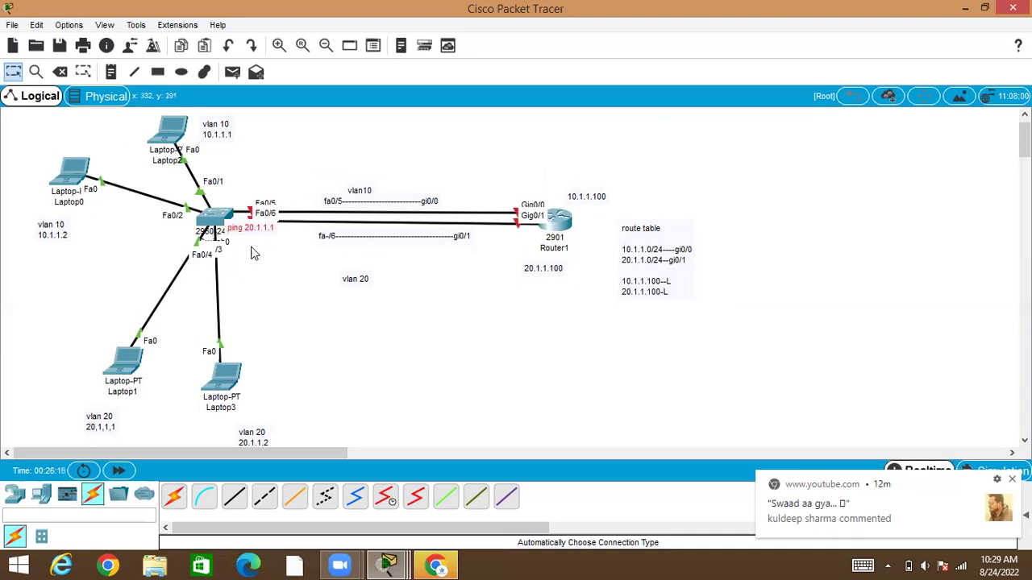
{"action": "left_click", "coordinate": [266, 290]}
{"action": "left_click_drag", "start_coordinate": [258, 231], "coordinate": [266, 264]}
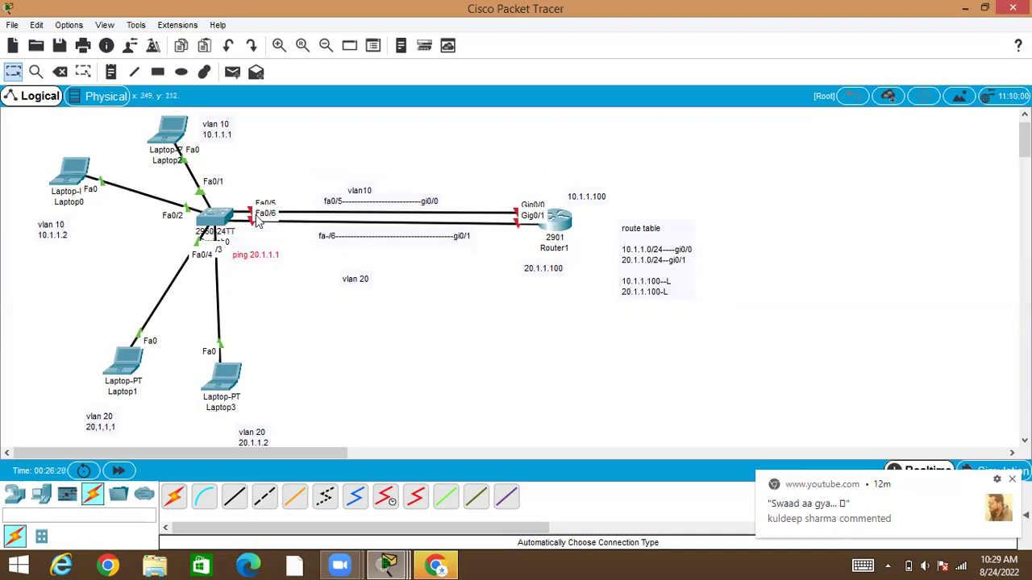
{"action": "left_click_drag", "start_coordinate": [267, 261], "coordinate": [277, 255]}
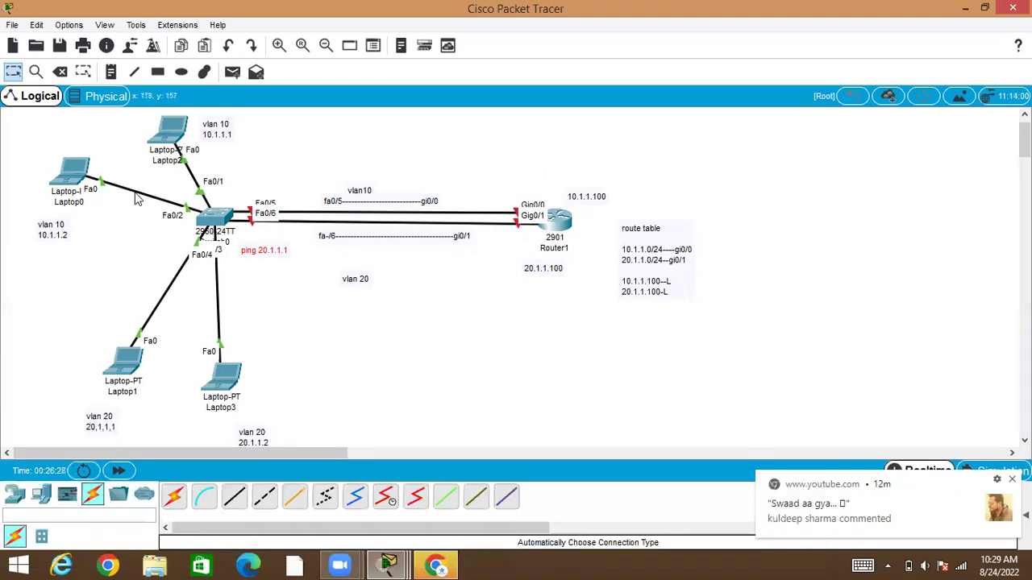
{"action": "mouse_move", "coordinate": [562, 223]}
{"action": "mouse_move", "coordinate": [545, 245]}
{"action": "mouse_move", "coordinate": [261, 252]}
{"action": "left_mouse_down"}
{"action": "mouse_move", "coordinate": [173, 367]}
{"action": "mouse_move", "coordinate": [91, 368]}
{"action": "mouse_move", "coordinate": [266, 230]}
{"action": "mouse_move", "coordinate": [107, 428]}
{"action": "mouse_move", "coordinate": [119, 388]}
{"action": "mouse_move", "coordinate": [202, 411]}
{"action": "mouse_move", "coordinate": [129, 368]}
{"action": "mouse_move", "coordinate": [186, 256]}
{"action": "mouse_move", "coordinate": [260, 230]}
{"action": "mouse_move", "coordinate": [250, 251]}
{"action": "mouse_move", "coordinate": [260, 256]}
{"action": "left_mouse_up"}
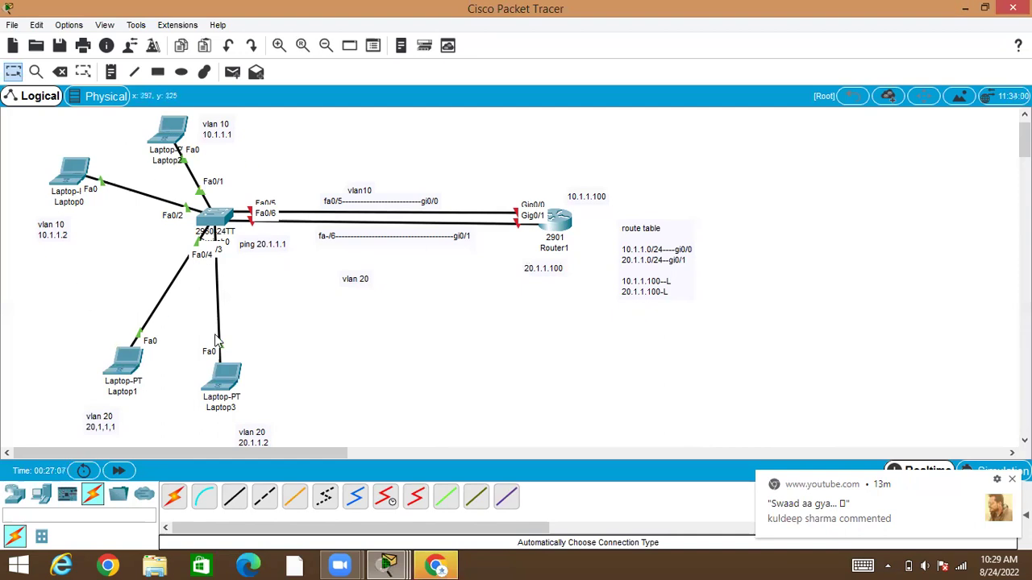
Open the 2901 router's command line, decline the initial configuration dialog and enter privileged mode.
{"action": "left_click", "coordinate": [562, 224]}
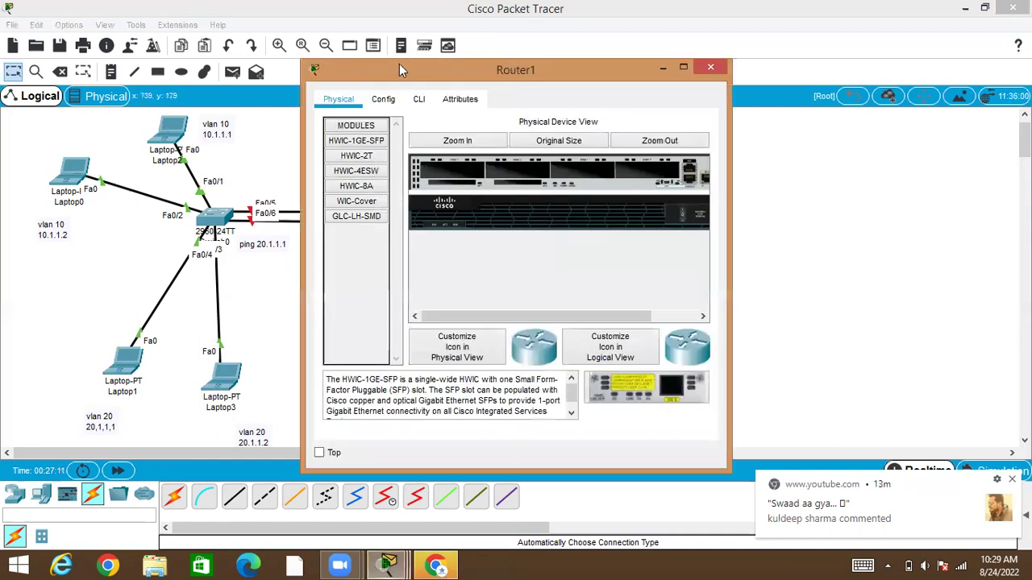
{"action": "left_click", "coordinate": [427, 105]}
{"action": "key", "text": "Return"}
{"action": "key", "text": "Return"}
{"action": "key", "text": "Return"}
{"action": "type", "text": "no"}
{"action": "key", "text": "Return"}
{"action": "key", "text": "Return"}
{"action": "type", "text": "en"}
{"action": "key", "text": "Return"}
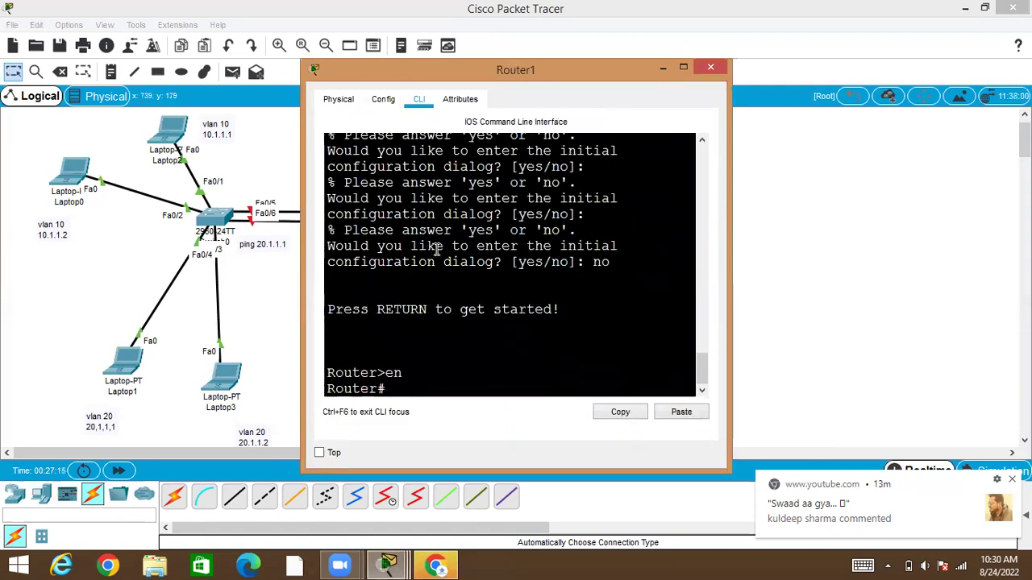
Enter global configuration mode on the router and enable interface gi0/0 with no shutdown.
{"action": "type", "text": "conf t"}
{"action": "key", "text": "Return"}
{"action": "type", "text": "int "}
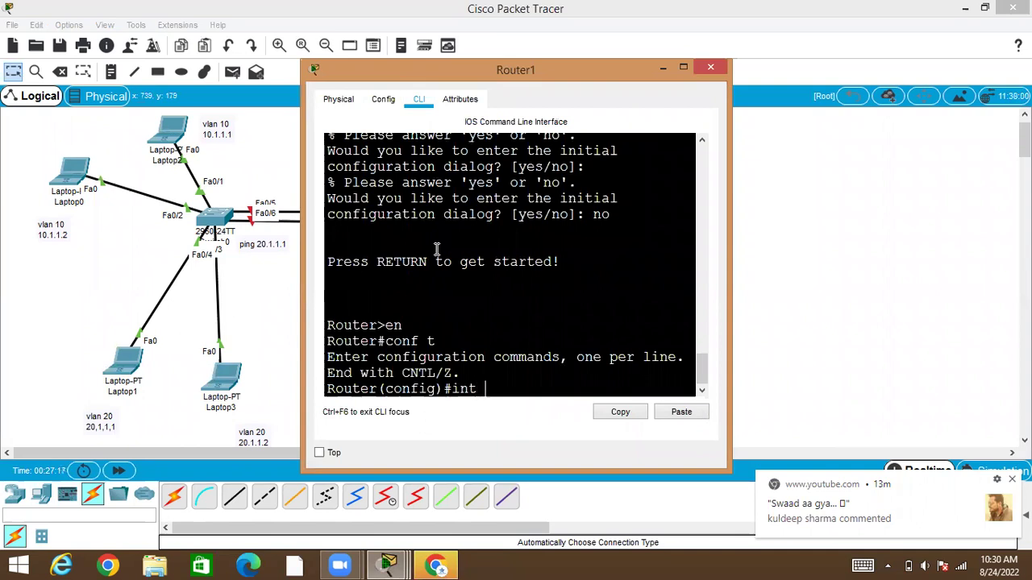
{"action": "type", "text": "gi0/0"}
{"action": "key", "text": "Return"}
{"action": "type", "text": "no "}
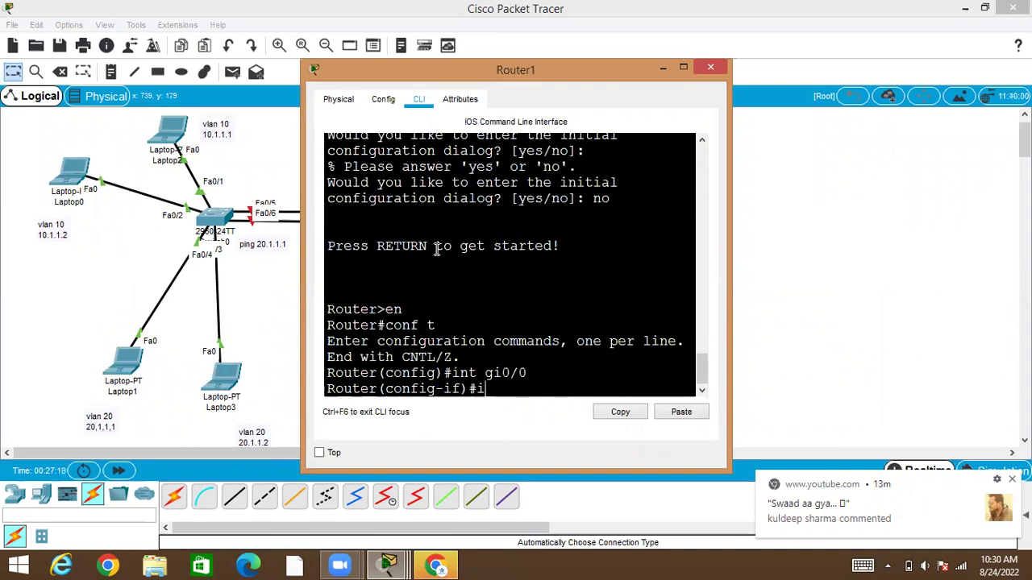
{"action": "type", "text": "shu"}
{"action": "key", "text": "Tab"}
{"action": "key", "text": "Return"}
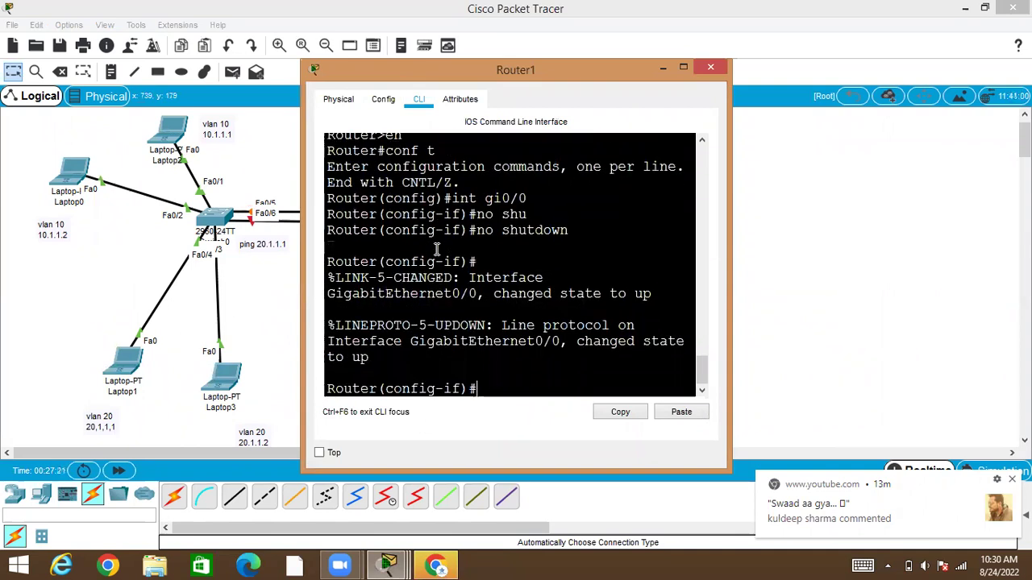
Assign IP address 10.1.1.100 with mask 255.255.255.0 to gi0/0 in the maximized router window, and exit the interface.
{"action": "type", "text": "ip add 10.1.1.100"}
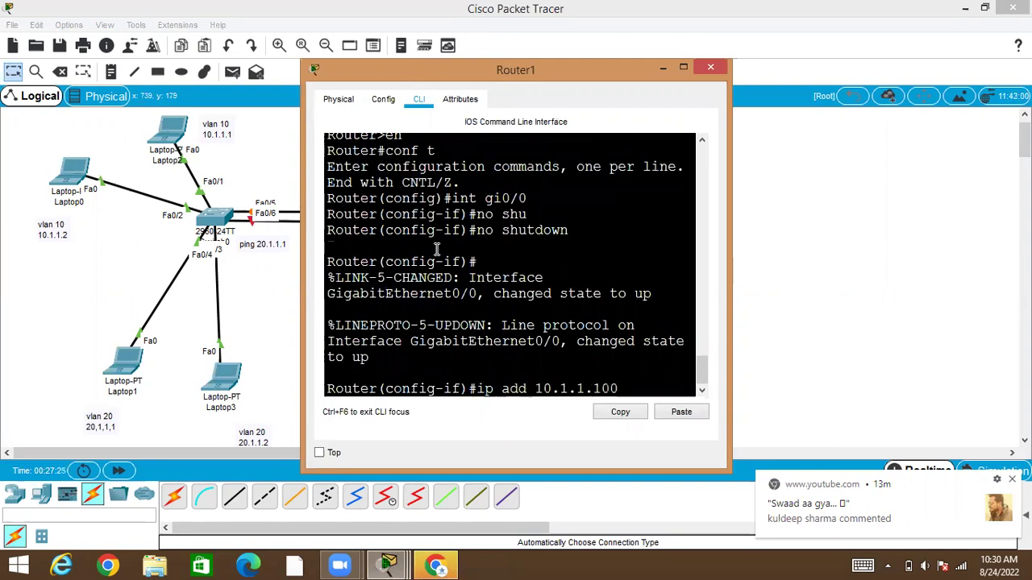
{"action": "left_click", "coordinate": [663, 68]}
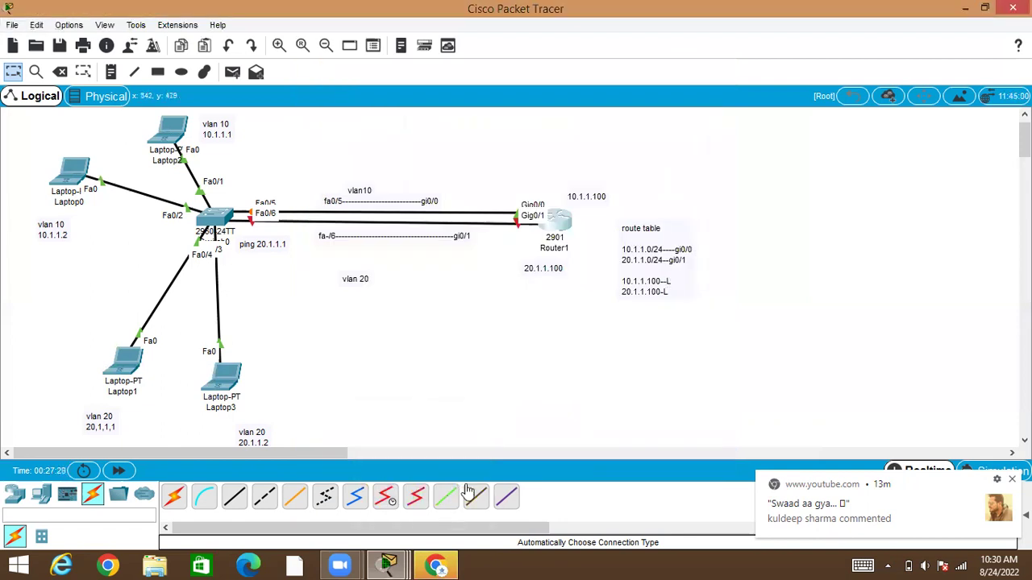
{"action": "mouse_move", "coordinate": [398, 564]}
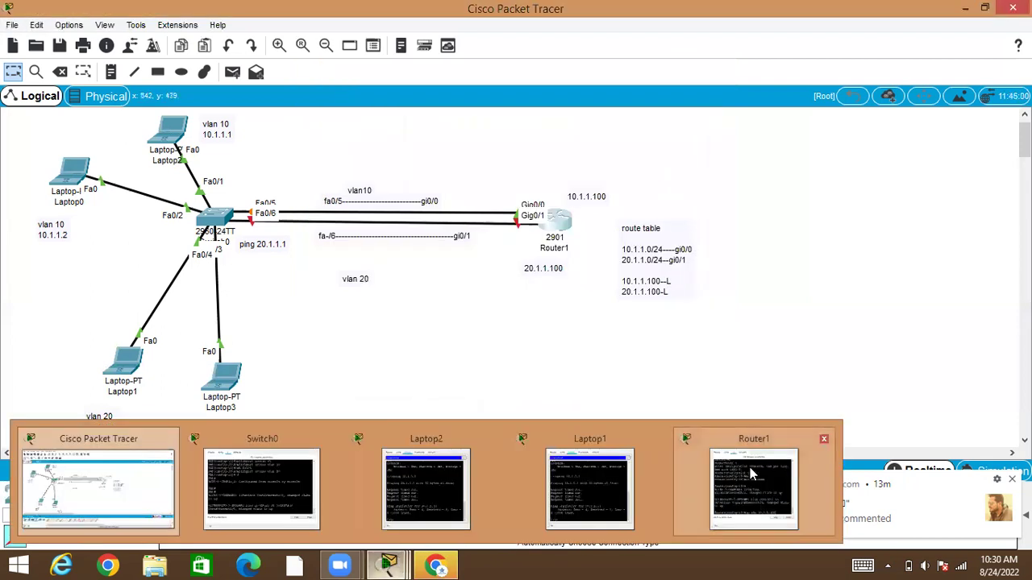
{"action": "left_click", "coordinate": [749, 474]}
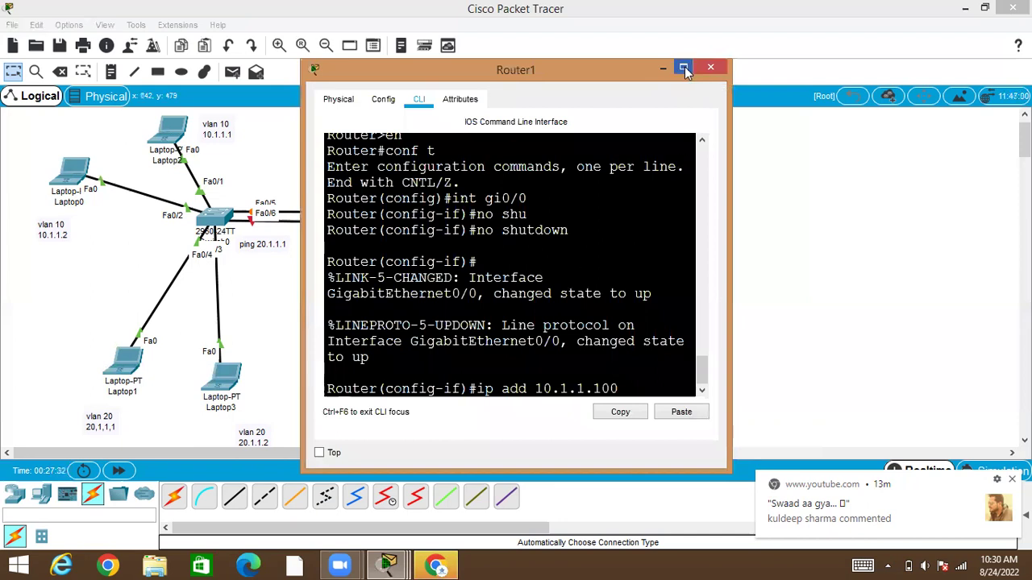
{"action": "left_click", "coordinate": [684, 66]}
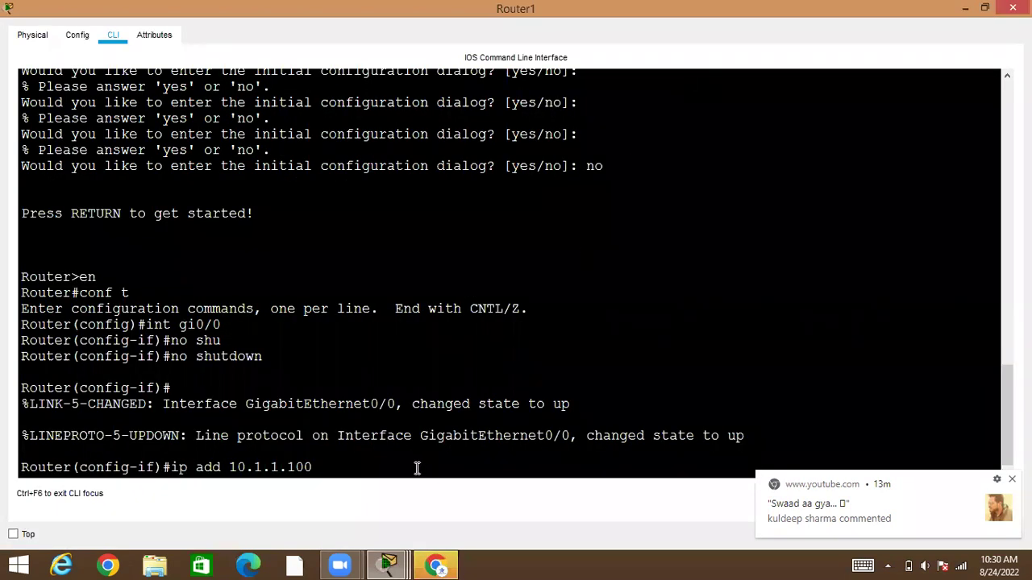
{"action": "type", "text": "255.255.25"}
{"action": "key", "text": "Return"}
{"action": "key", "text": "Return"}
{"action": "type", "text": "exit"}
{"action": "key", "text": "Return"}
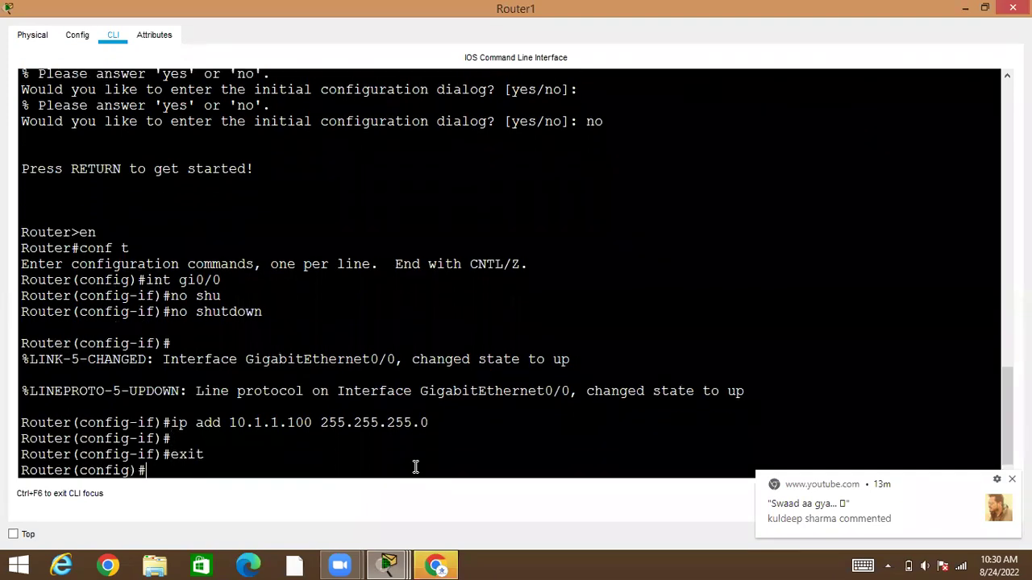
Enable interface gi0/1 with no shutdown, assign it 20.1.1.100 with mask 255.255.255.0, and return to privileged mode.
{"action": "type", "text": "int gi0/1"}
{"action": "key", "text": "Return"}
{"action": "type", "text": "ipno shu"}
{"action": "key", "text": "Return"}
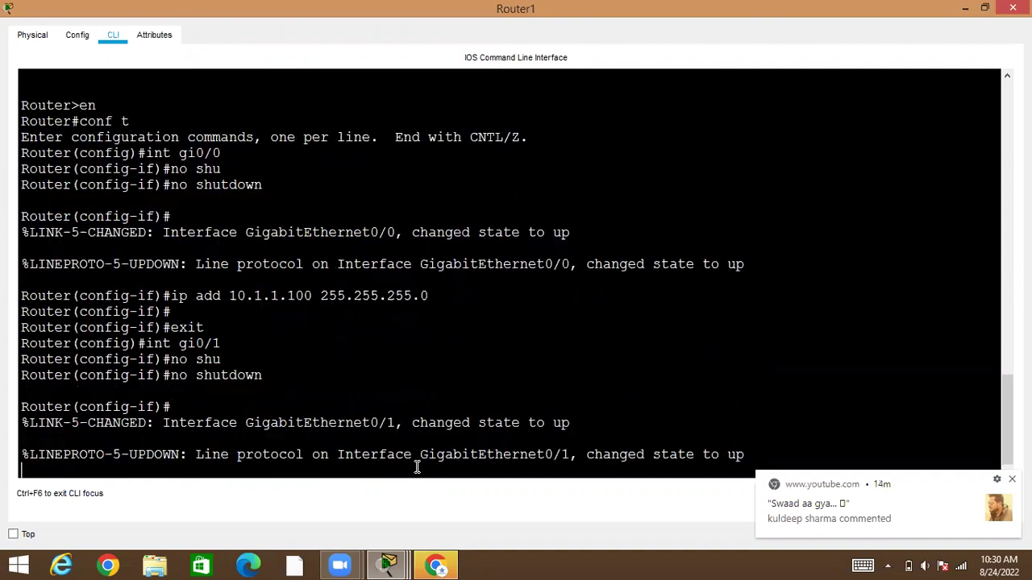
{"action": "type", "text": "ip add 20.1.1.100 255.255.255"}
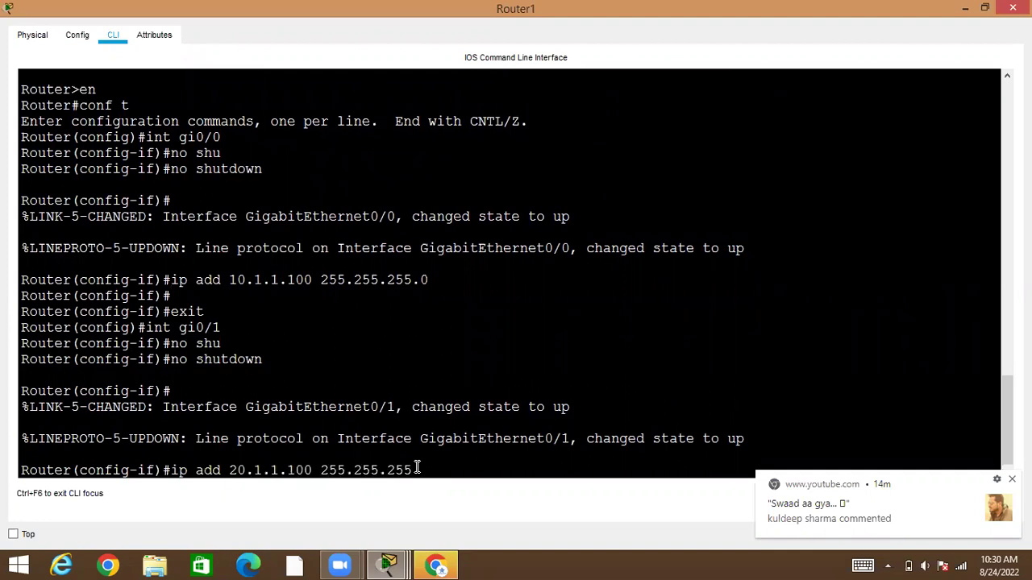
{"action": "type", "text": ".0"}
{"action": "key", "text": "Return"}
{"action": "key", "text": "ctrl+z"}
{"action": "key", "text": "Return"}
Show the router's brief IP interface summary to check both gigabit interfaces.
{"action": "type", "text": "sho"}
{"action": "key", "text": "Tab"}
{"action": "type", "text": "ip int b"}
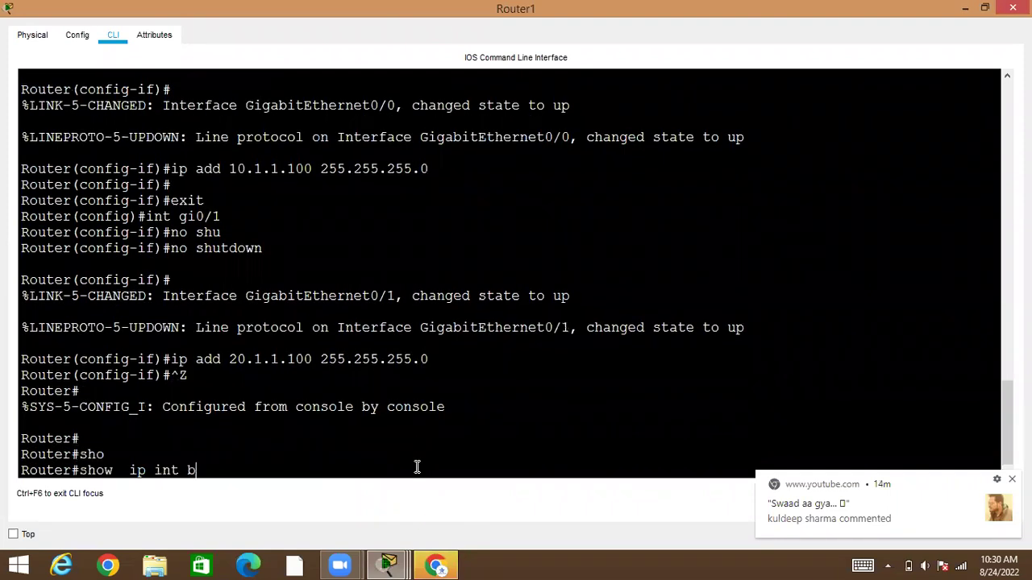
{"action": "key", "text": "Return"}
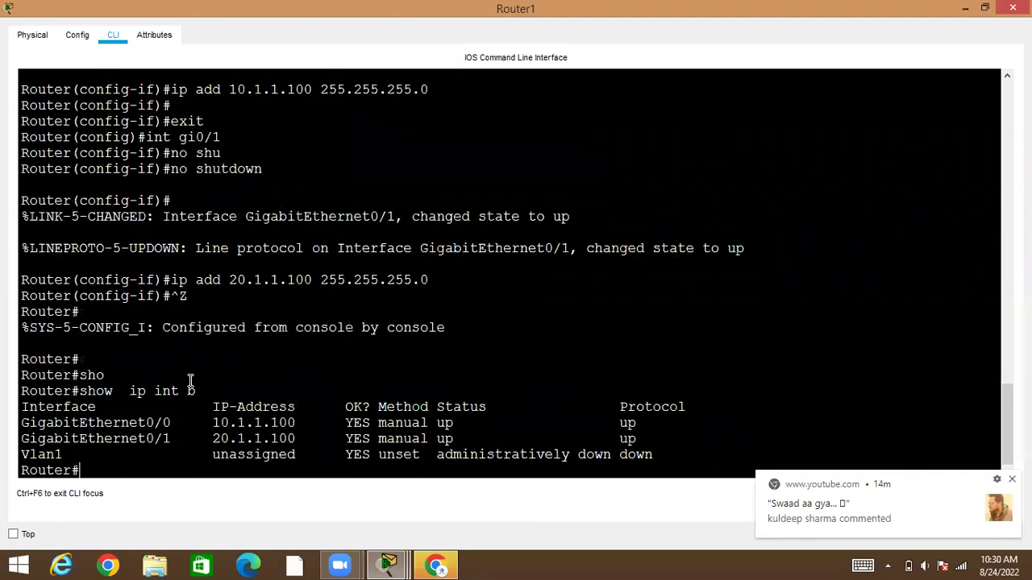
Minimize the router window and fast-forward the simulation time twice in the topology view.
{"action": "left_click", "coordinate": [963, 10]}
{"action": "left_click", "coordinate": [121, 472]}
{"action": "left_click", "coordinate": [121, 471]}
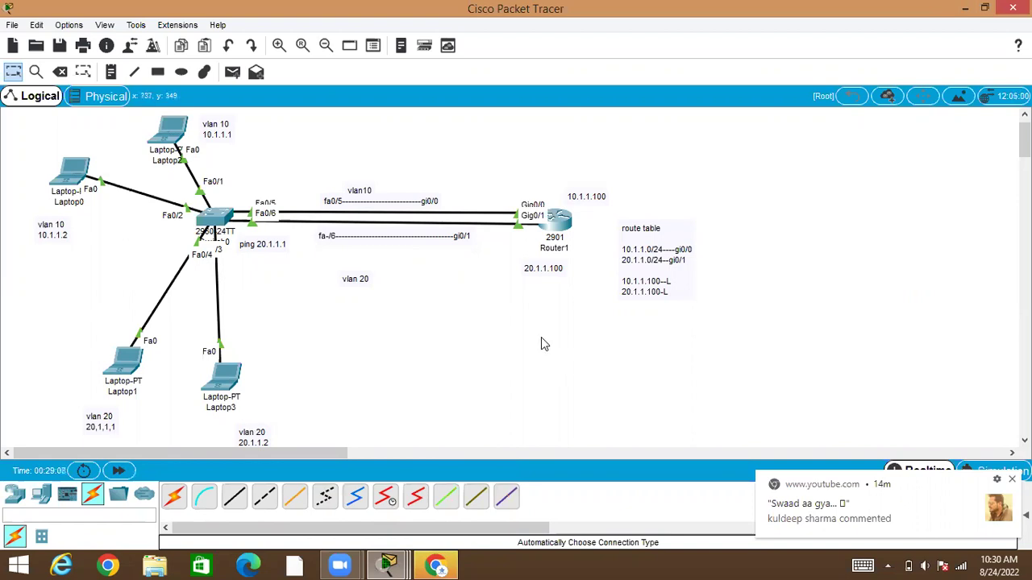
Reopen the 2901 router's command line and display its IP routing table with show ip route.
{"action": "left_click", "coordinate": [557, 223]}
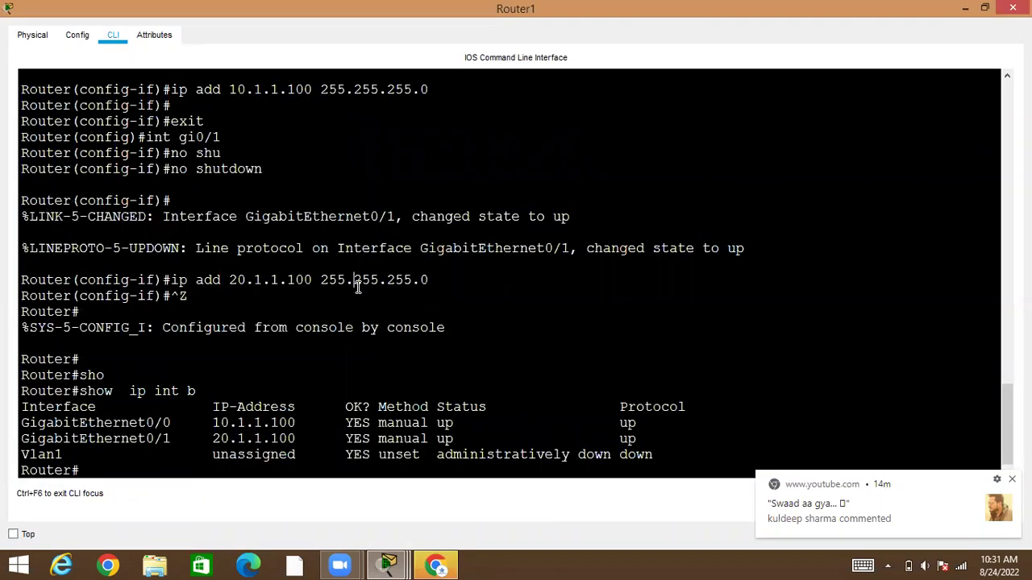
{"action": "key", "text": "Return"}
{"action": "key", "text": "Return"}
{"action": "key", "text": "Return"}
{"action": "type", "text": "sho"}
{"action": "key", "text": "Tab"}
{"action": "type", "text": "ip rou"}
{"action": "key", "text": "Tab"}
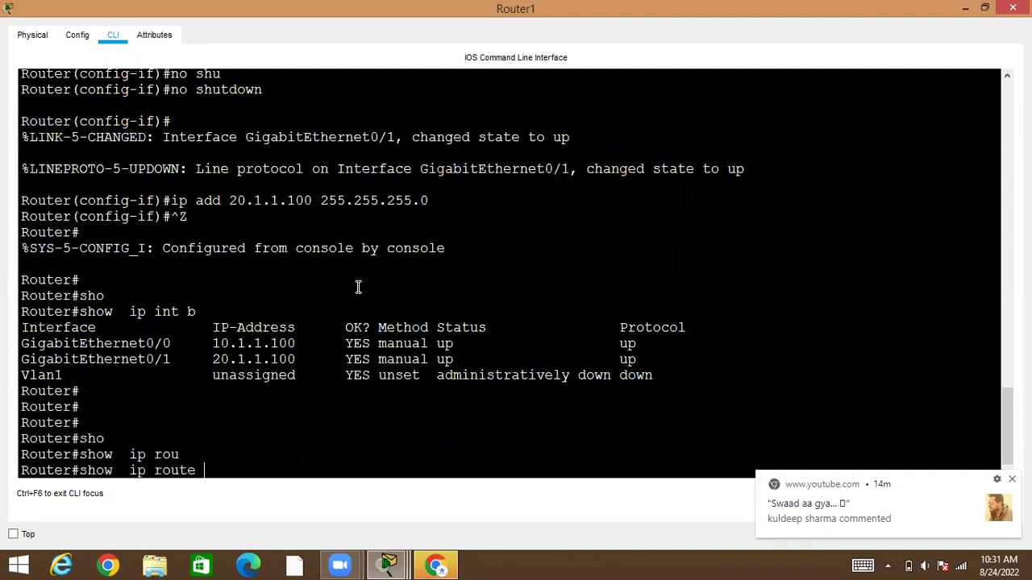
{"action": "key", "text": "Return"}
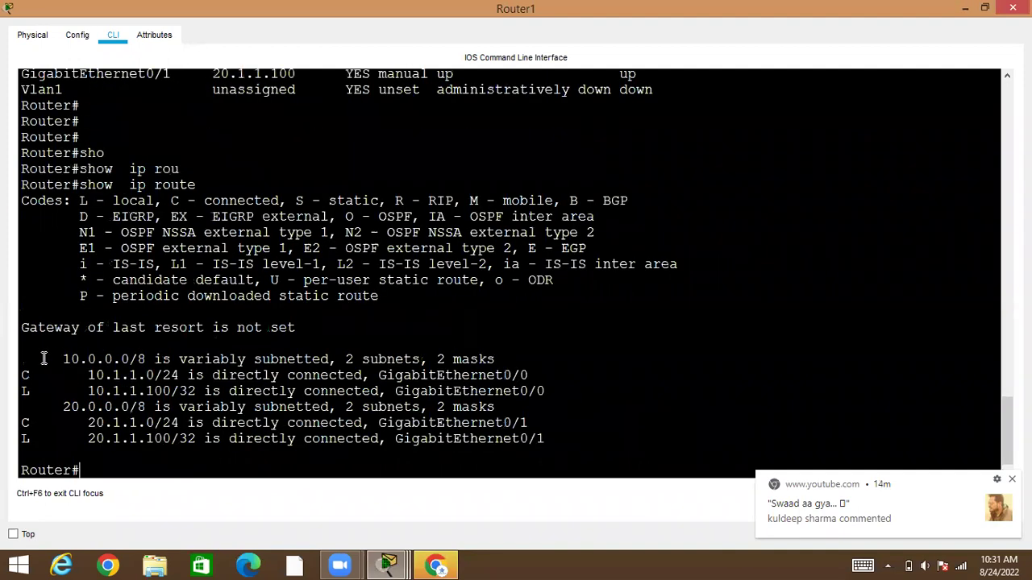
Examine the connected and local route entries for the 10.1.1.0 and 20.1.1.0 networks, then minimize the router window.
{"action": "left_click_drag", "start_coordinate": [44, 355], "coordinate": [288, 408]}
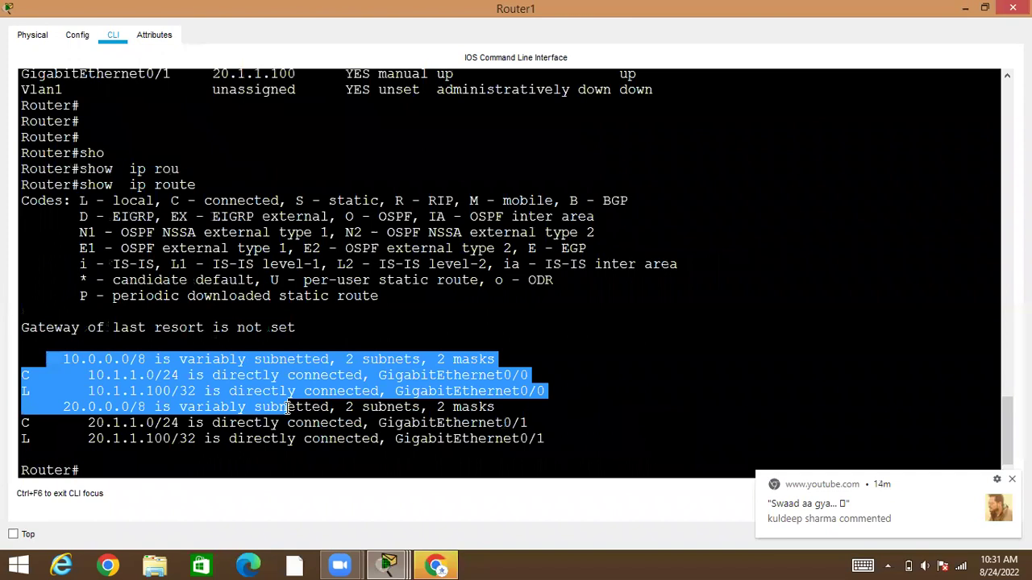
{"action": "left_click", "coordinate": [94, 401]}
{"action": "right_click", "coordinate": [208, 373]}
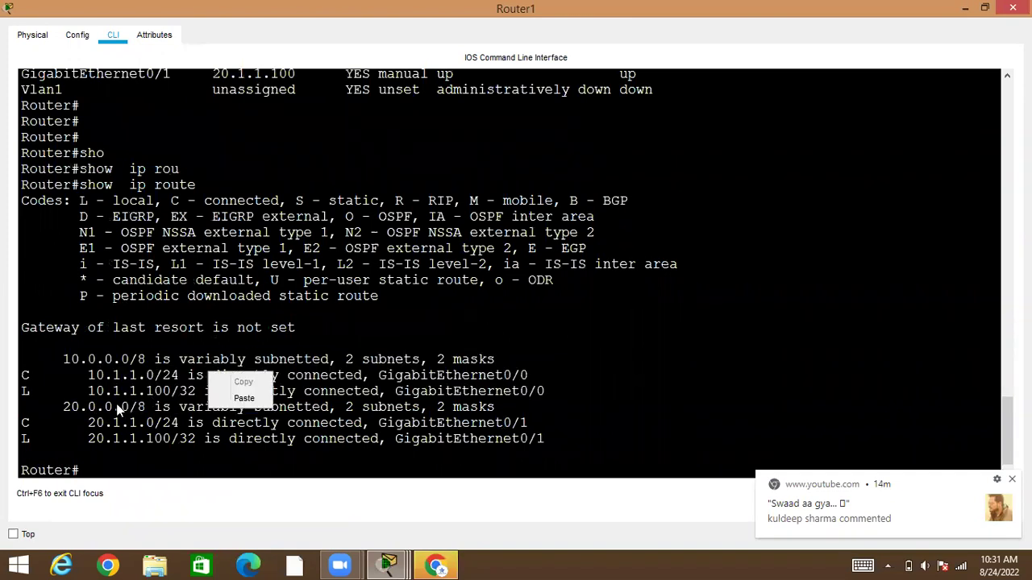
{"action": "left_click", "coordinate": [103, 422]}
{"action": "left_click_drag", "start_coordinate": [99, 439], "coordinate": [161, 438]}
{"action": "left_click_drag", "start_coordinate": [89, 391], "coordinate": [171, 393]}
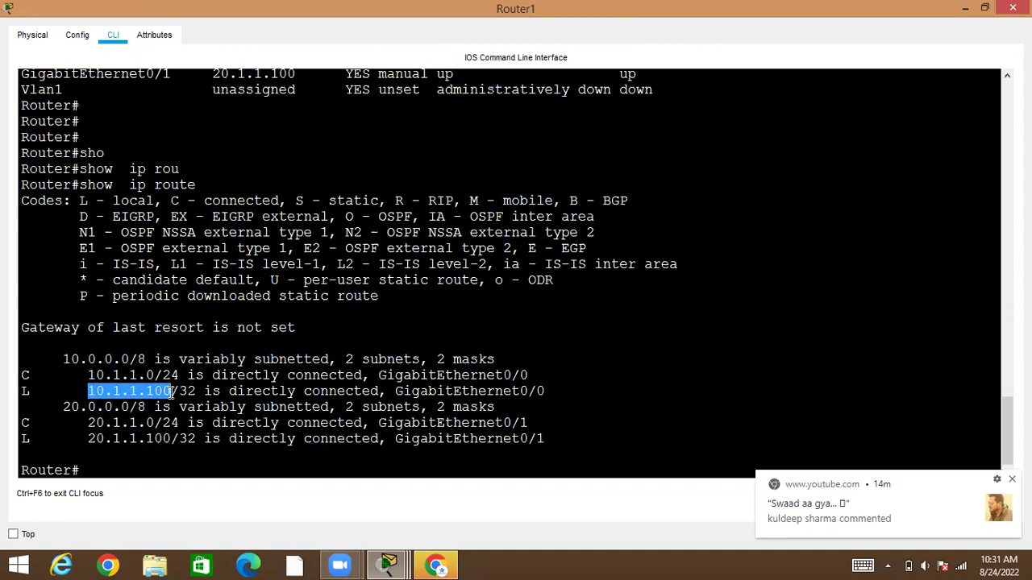
{"action": "left_click", "coordinate": [88, 375]}
{"action": "left_click_drag", "start_coordinate": [216, 379], "coordinate": [220, 379]}
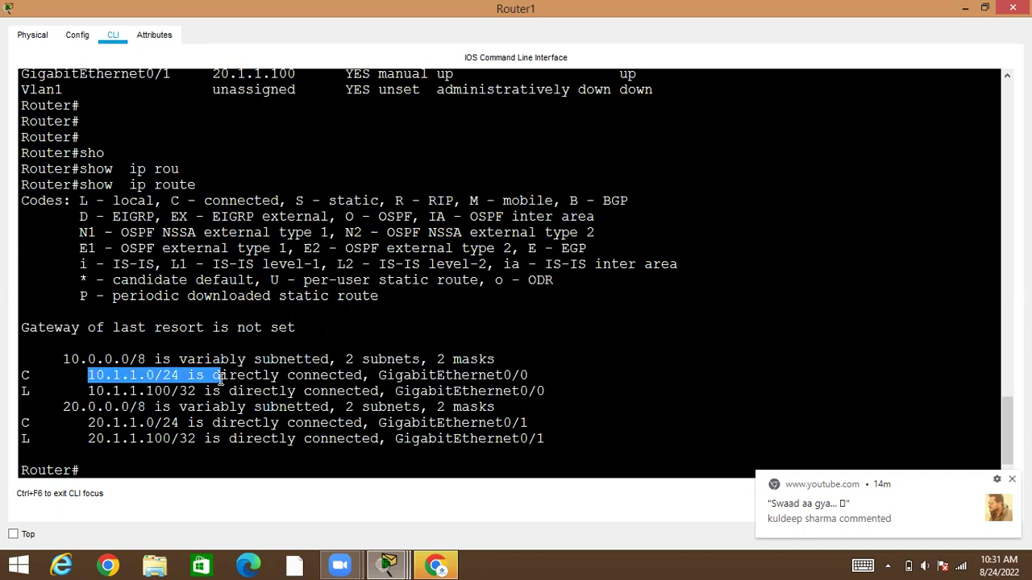
{"action": "left_click_drag", "start_coordinate": [220, 379], "coordinate": [177, 378]}
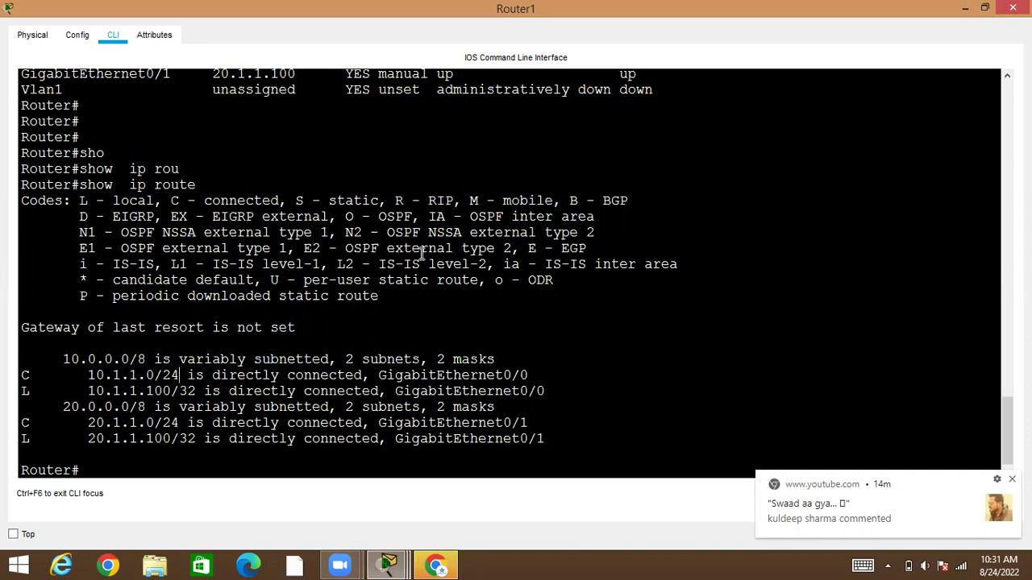
{"action": "left_click", "coordinate": [971, 15]}
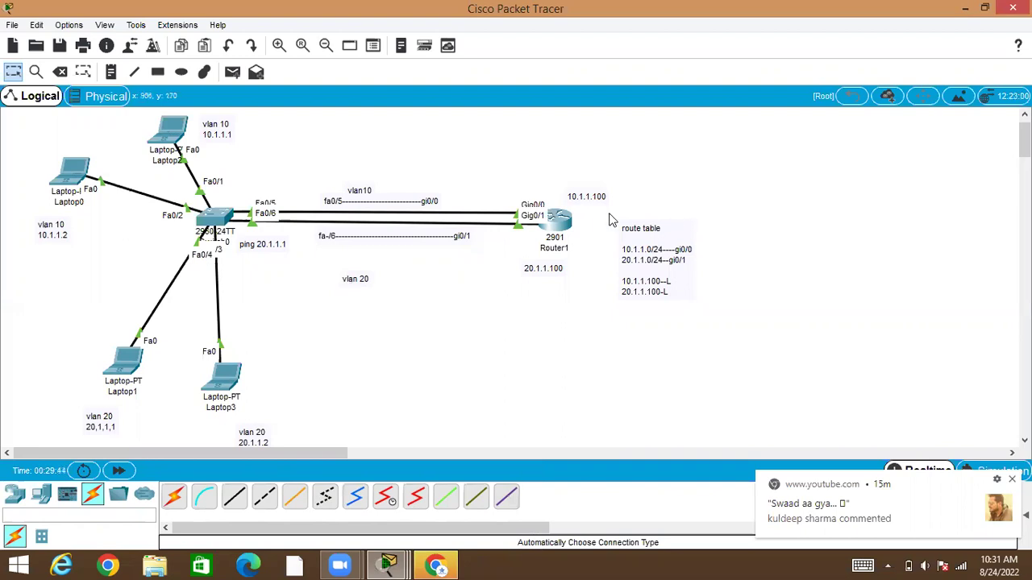
Reopen the router's command line maximized and show gigabitEthernet 0/0 filtered by bia to get its hardware address.
{"action": "left_click", "coordinate": [559, 222]}
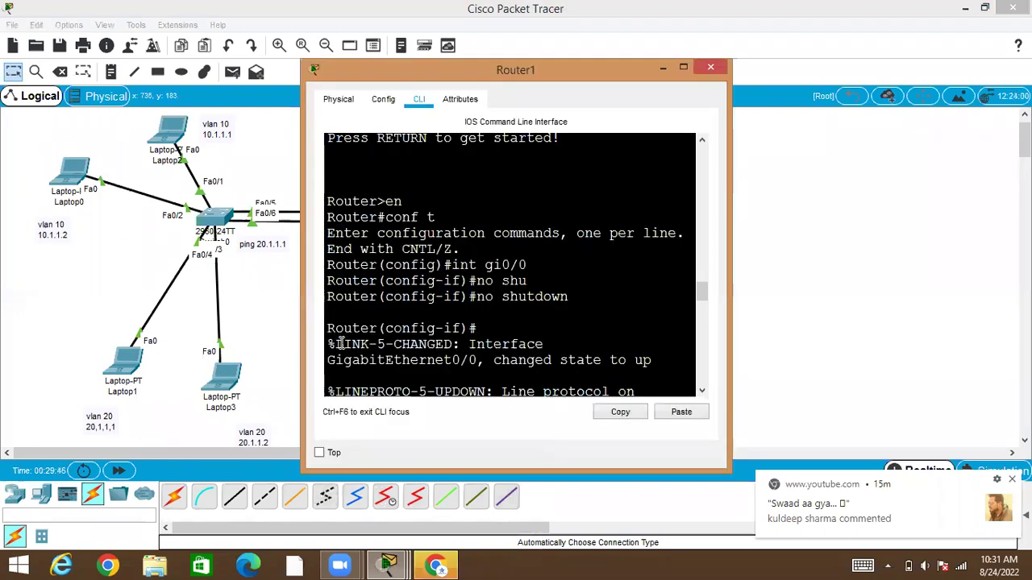
{"action": "left_click", "coordinate": [682, 71]}
{"action": "key", "text": "Return"}
{"action": "key", "text": "Return"}
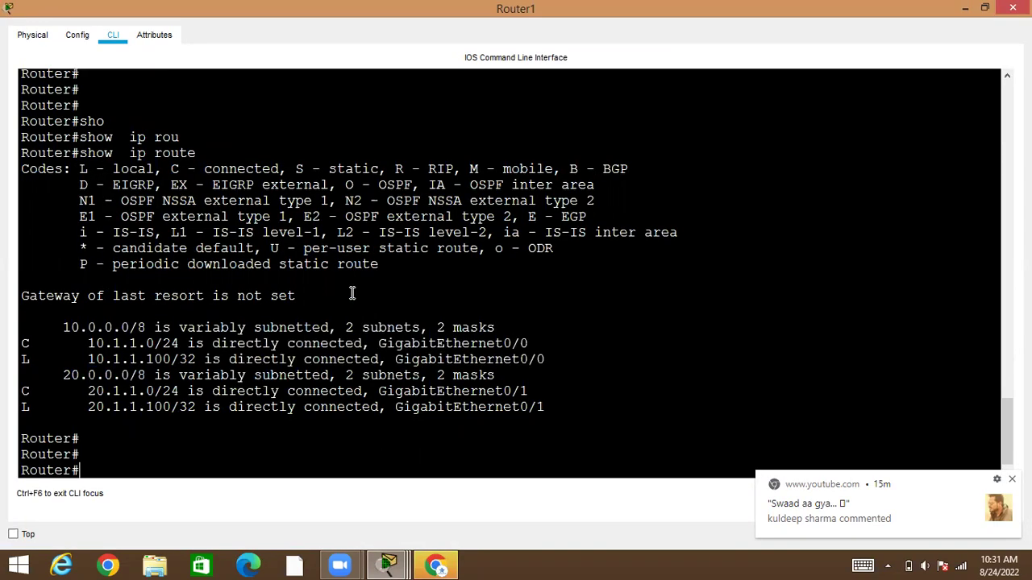
{"action": "type", "text": "sho"}
{"action": "key", "text": "Tab"}
{"action": "type", "text": "int "}
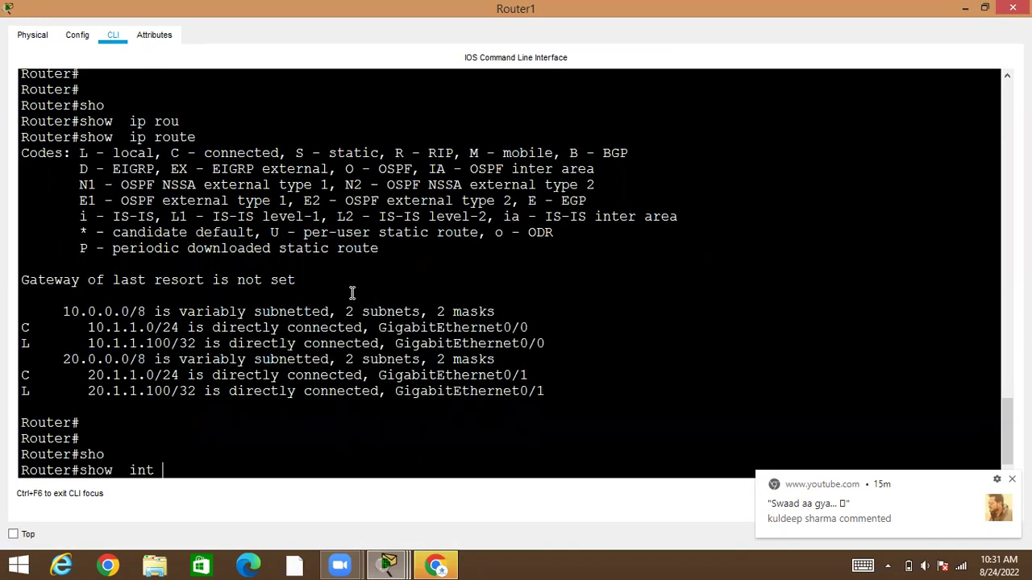
{"action": "type", "text": "gi"}
{"action": "key", "text": "Tab"}
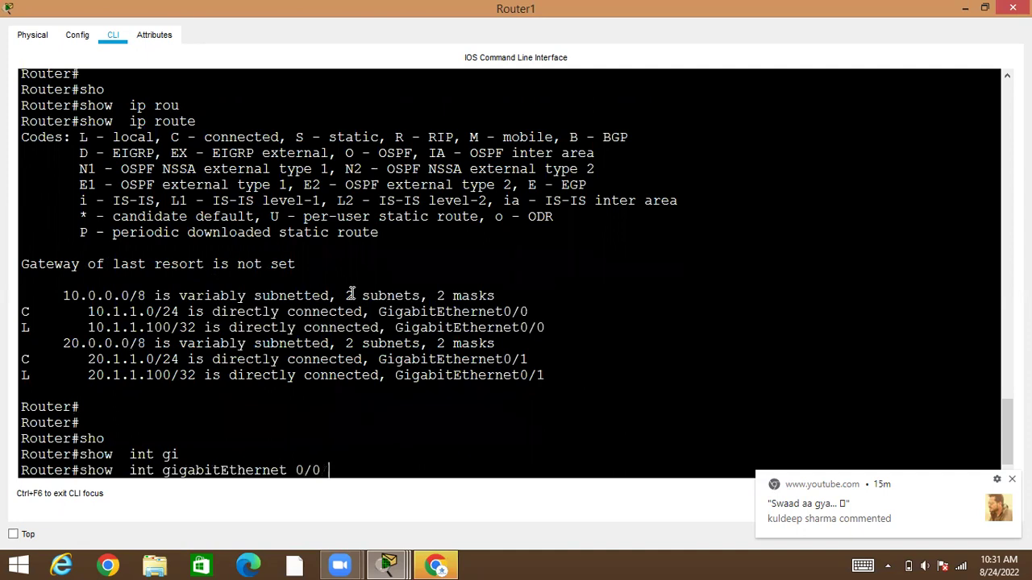
{"action": "type", "text": "0/0 | i bia"}
{"action": "key", "text": "Return"}
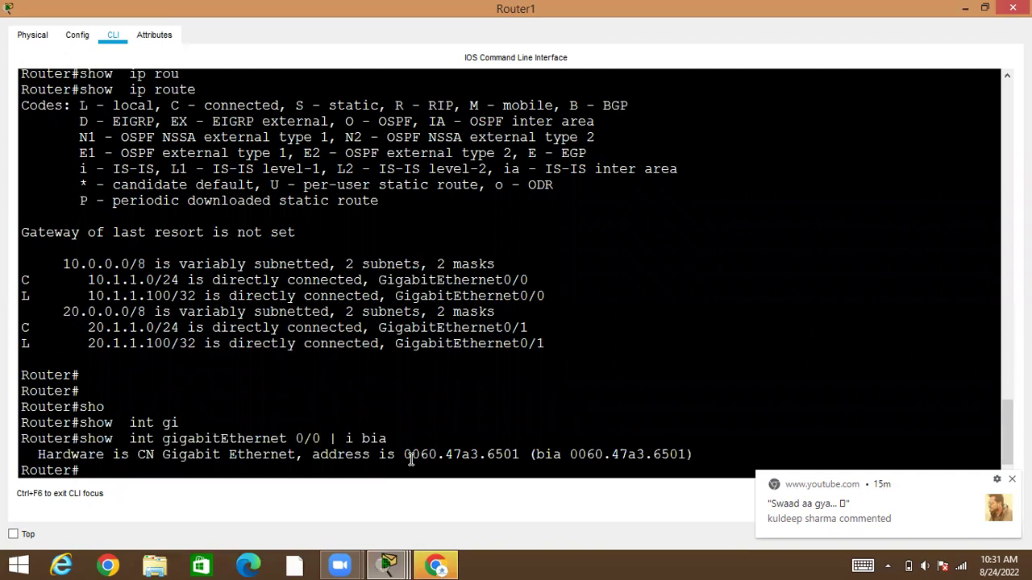
Copy the gi0/0 hardware address and add the note 0060.47a3.6501-Gi0/0 above the router's 10.1.1.100 label.
{"action": "left_click_drag", "start_coordinate": [403, 455], "coordinate": [520, 454]}
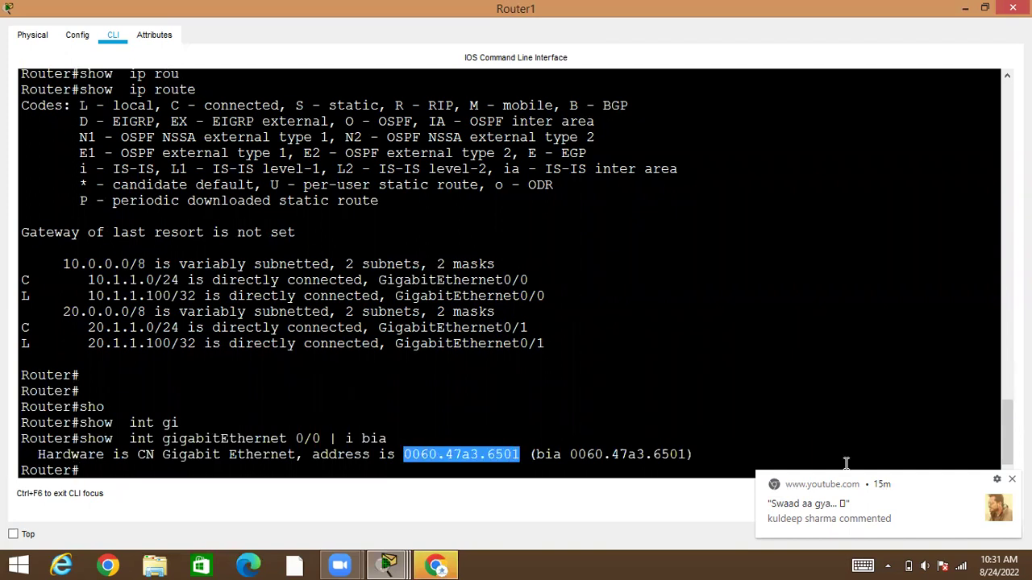
{"action": "left_click", "coordinate": [1012, 480]}
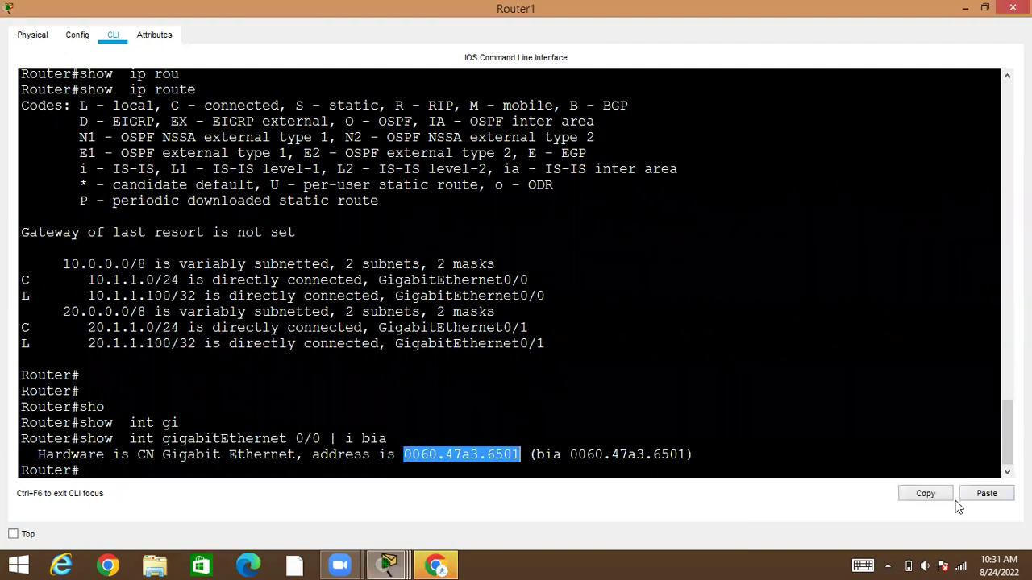
{"action": "left_click", "coordinate": [932, 498]}
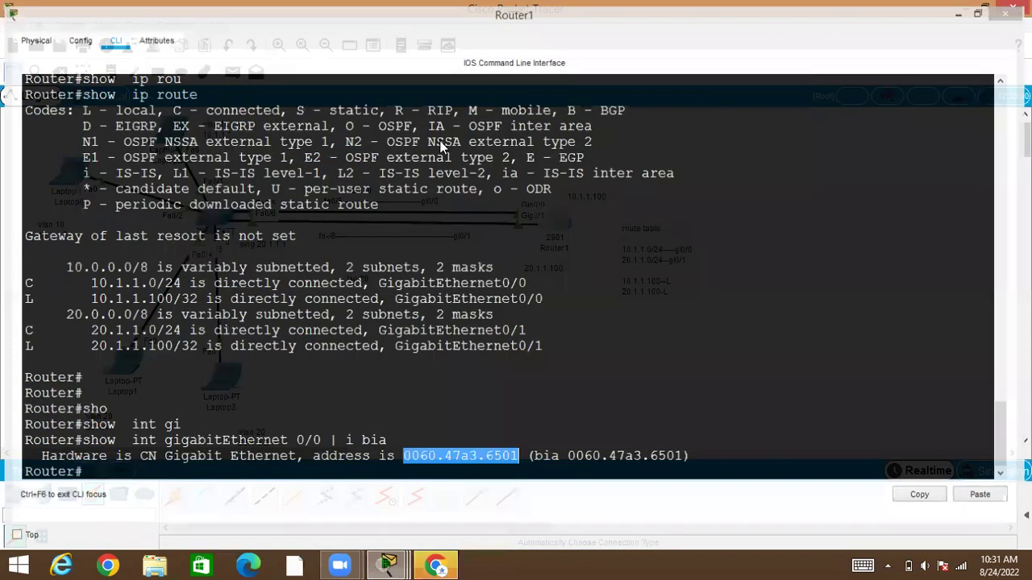
{"action": "left_click", "coordinate": [967, 8]}
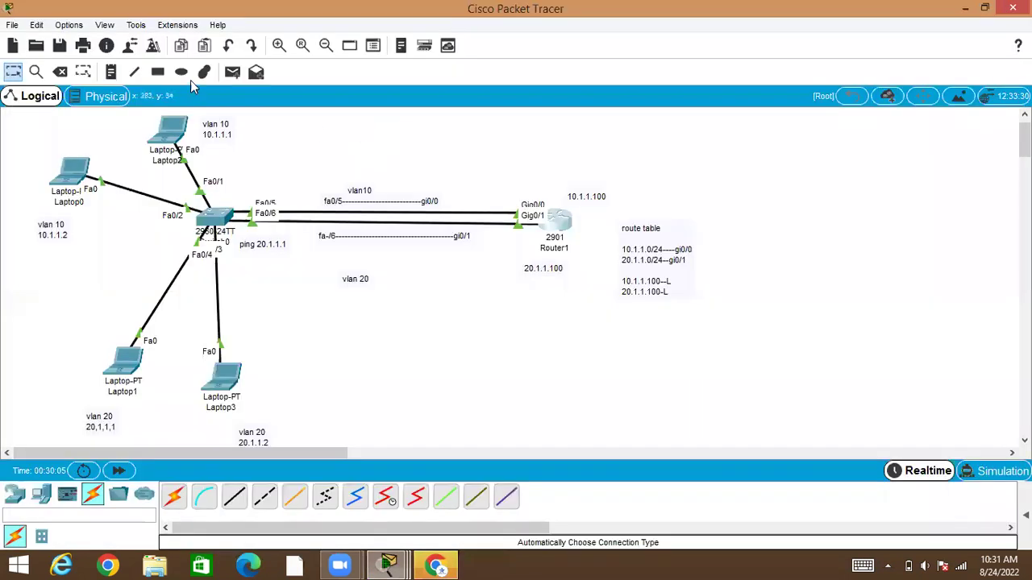
{"action": "left_click", "coordinate": [112, 72]}
{"action": "left_click", "coordinate": [537, 171]}
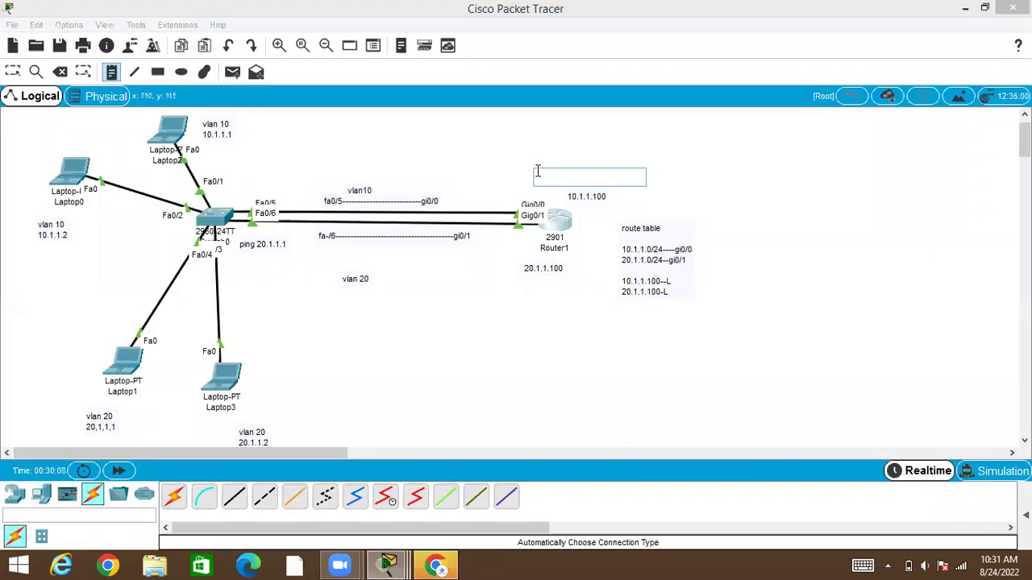
{"action": "key", "text": "ctrl+v"}
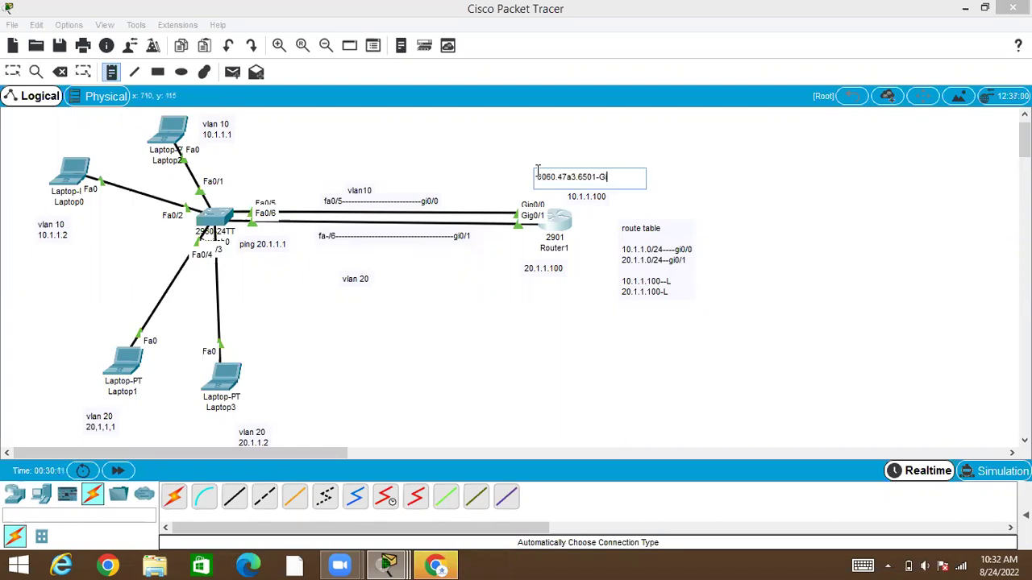
{"action": "left_click", "coordinate": [445, 134]}
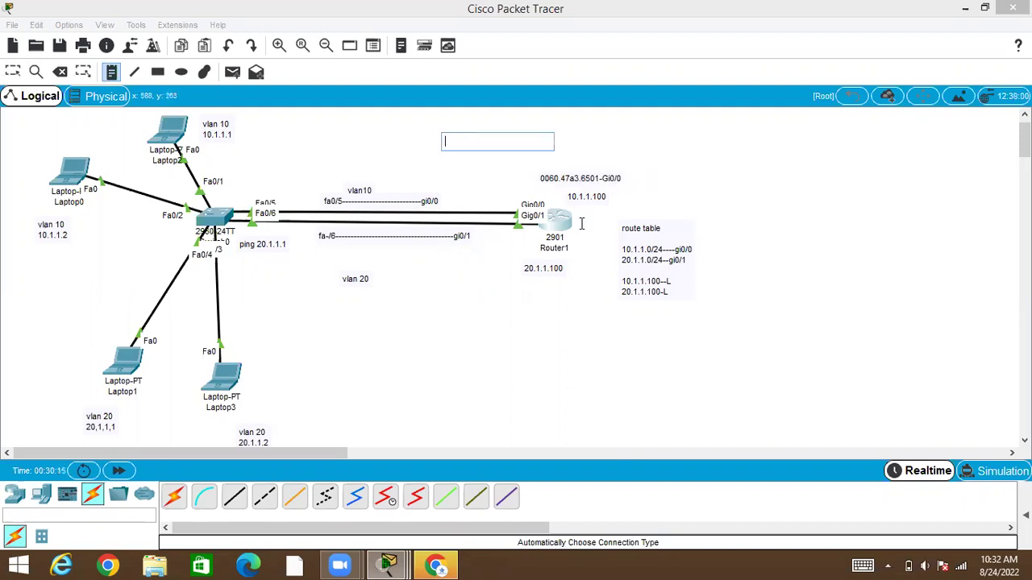
Switch back to the router's command line and display the full details of interface gigabitEthernet 0/1.
{"action": "mouse_move", "coordinate": [389, 564]}
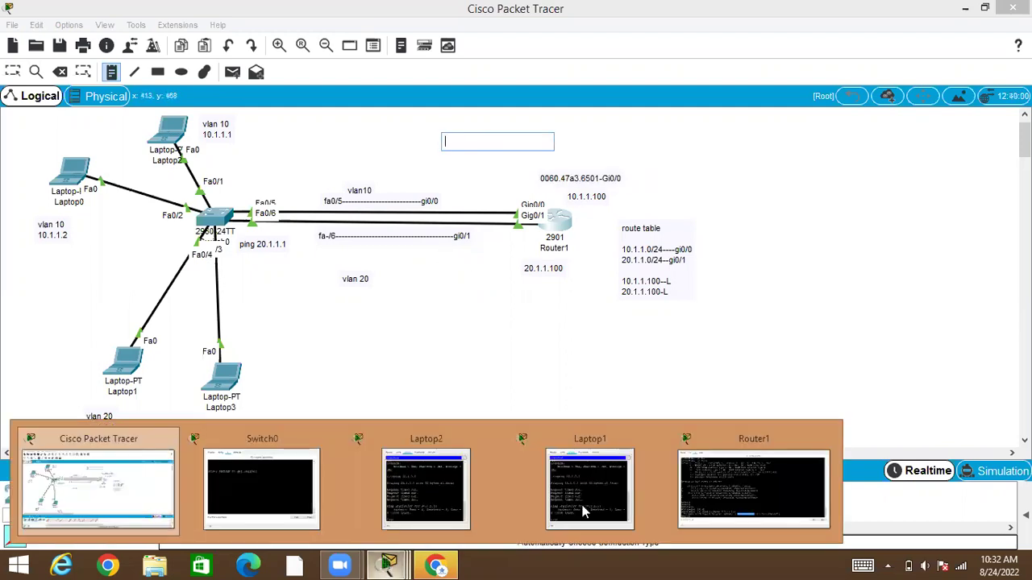
{"action": "left_click", "coordinate": [802, 481]}
{"action": "left_click", "coordinate": [362, 412]}
{"action": "key", "text": "Up"}
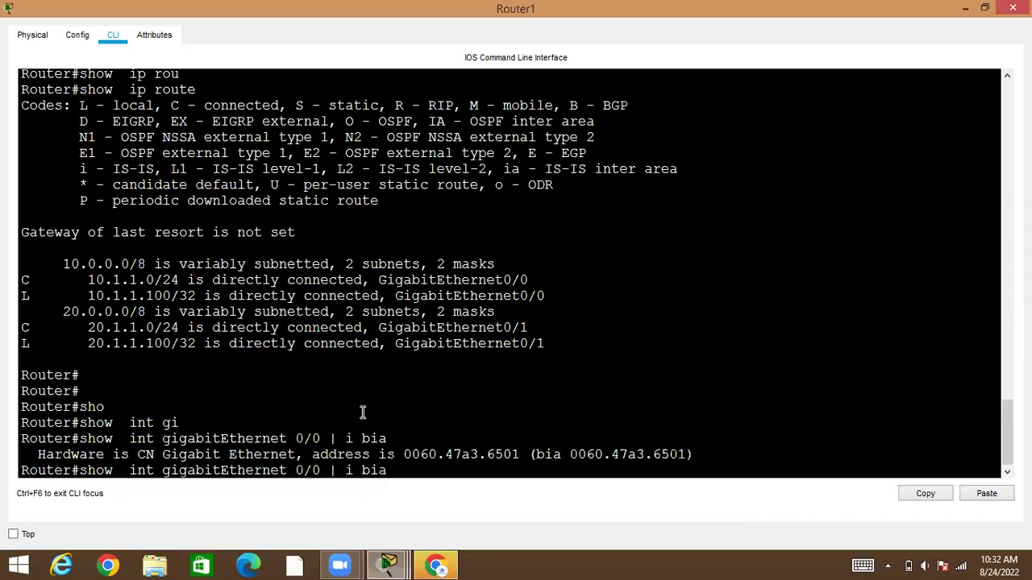
{"action": "key", "text": "Delete"}
{"action": "type", "text": "1"}
{"action": "key", "text": "BackSpace"}
{"action": "key", "text": "BackSpace"}
{"action": "key", "text": "BackSpace"}
{"action": "key", "text": "Return"}
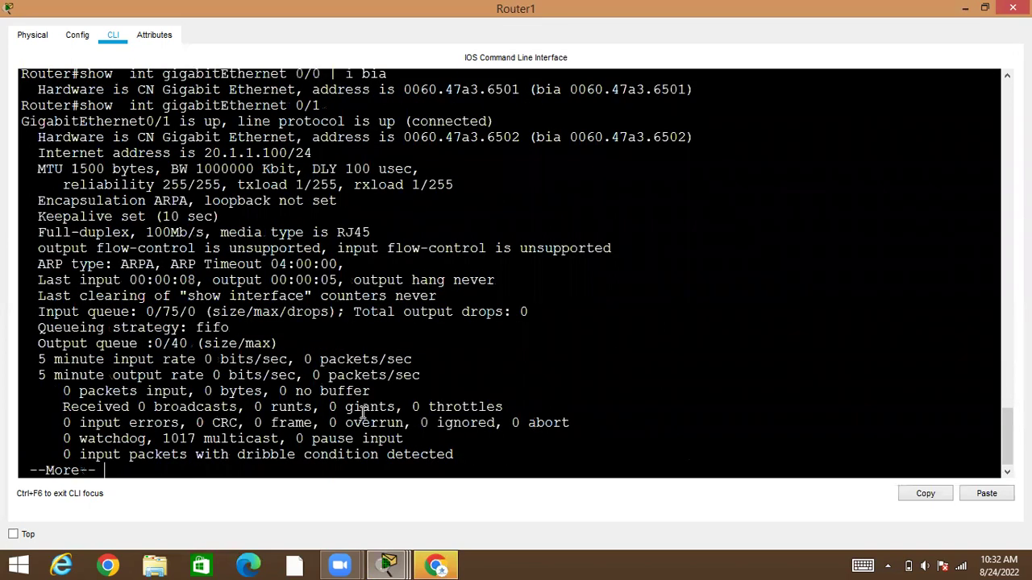
{"action": "key", "text": "space"}
Show gigabitEthernet 0/1 again with the output filtered by include address.
{"action": "key", "text": "Up"}
{"action": "type", "text": "}"}
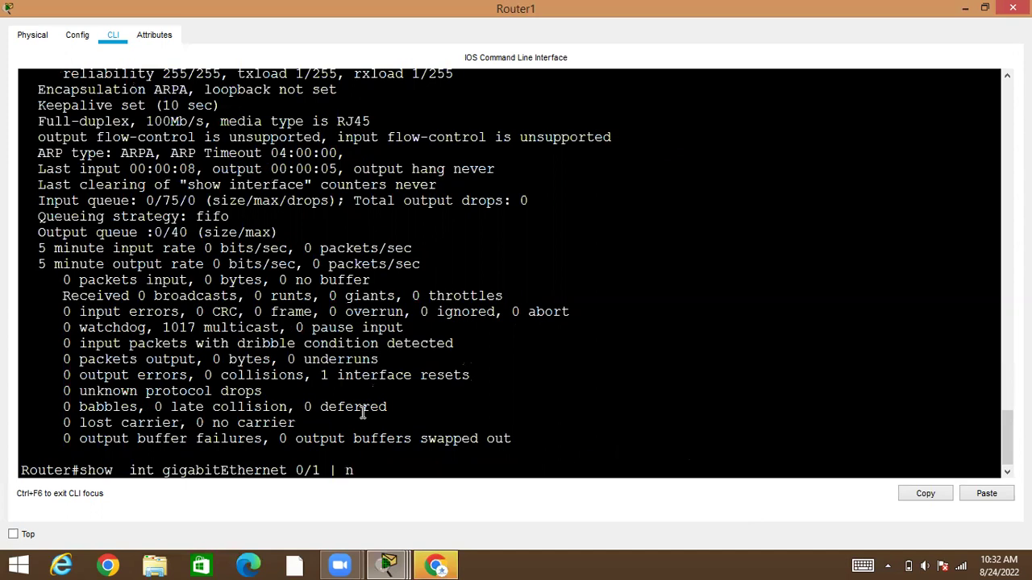
{"action": "type", "text": "inc"}
{"action": "key", "text": "Tab"}
{"action": "type", "text": "addre"}
{"action": "key", "text": "Return"}
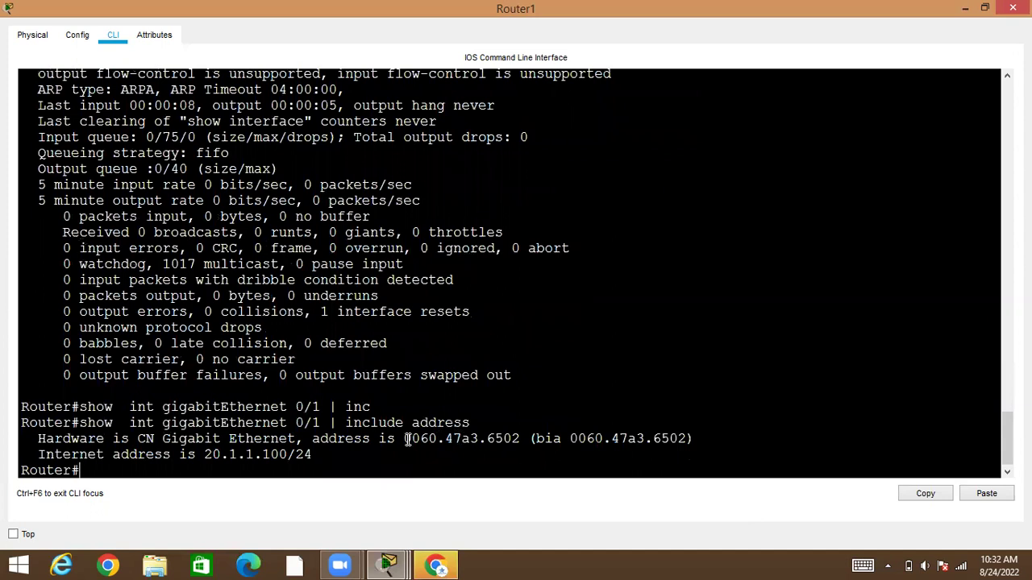
Copy the gi0/1 hardware address and add the note 0060.47a3.6502-Gi0/1 below the router's 20.1.1.100 label.
{"action": "left_click_drag", "start_coordinate": [405, 438], "coordinate": [521, 439]}
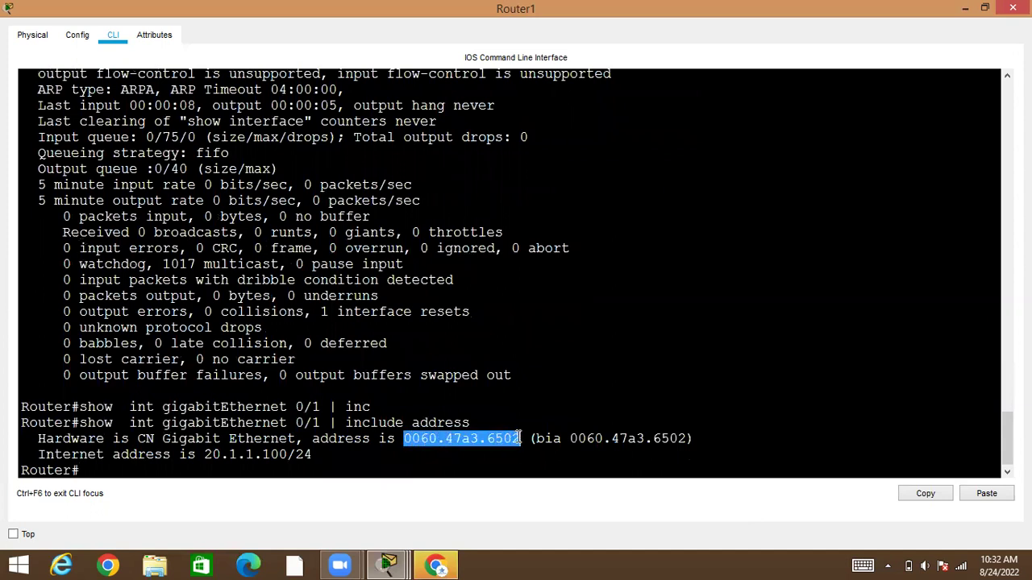
{"action": "left_click", "coordinate": [943, 498]}
{"action": "left_click", "coordinate": [966, 7]}
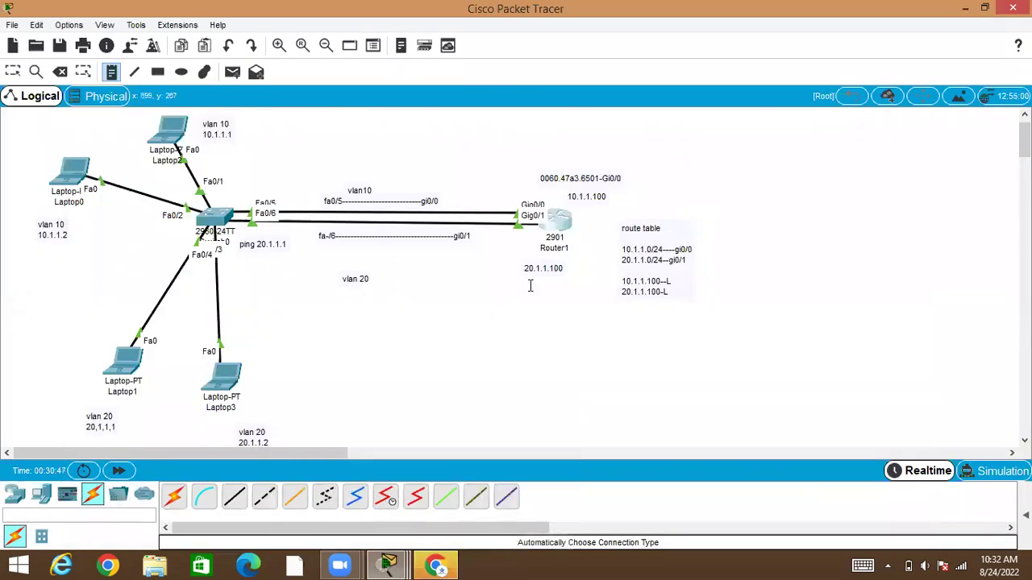
{"action": "left_click", "coordinate": [530, 285]}
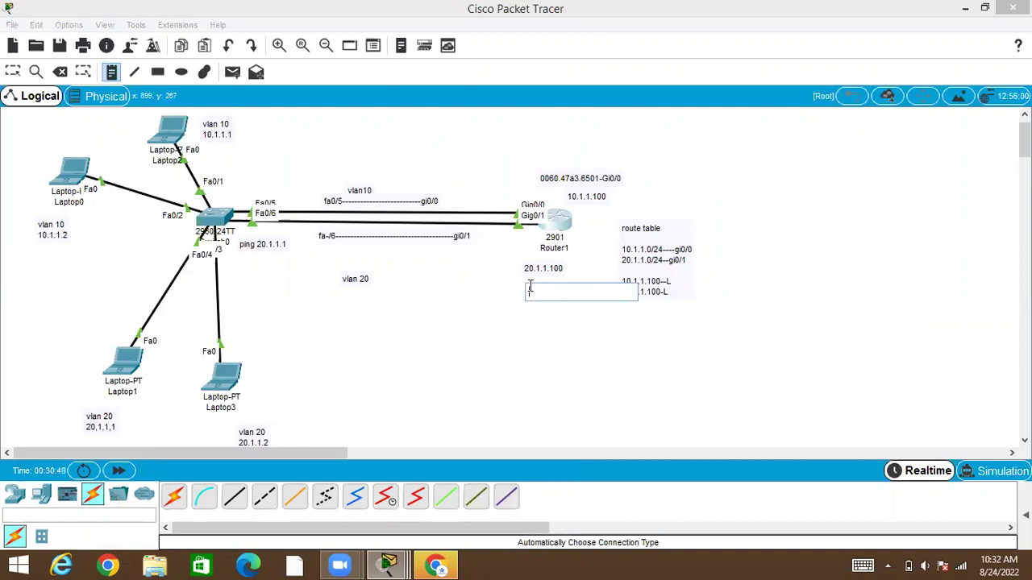
{"action": "key", "text": "ctrl+v"}
{"action": "type", "text": "-"}
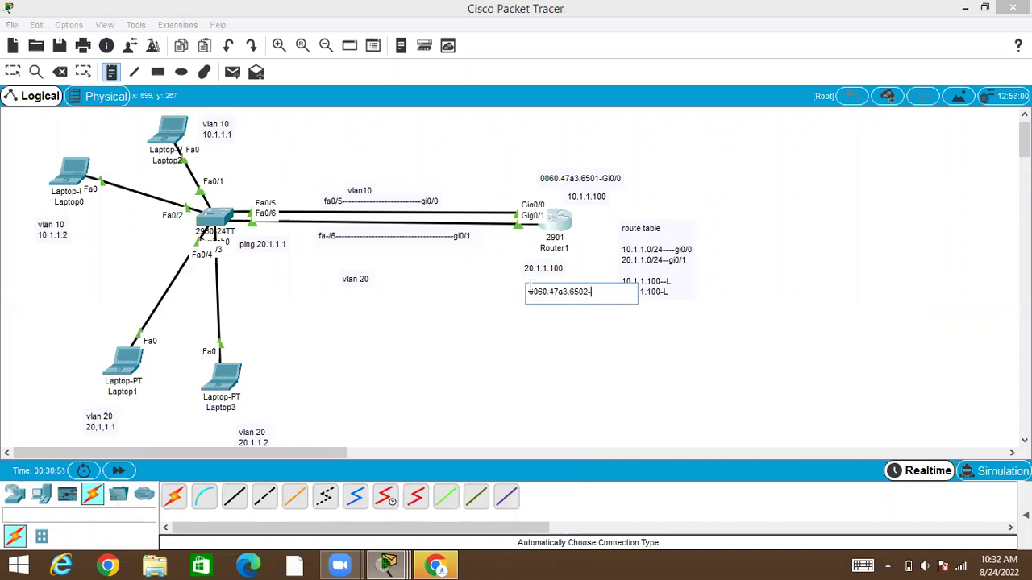
{"action": "type", "text": "Gi0/1"}
{"action": "left_click", "coordinate": [13, 73]}
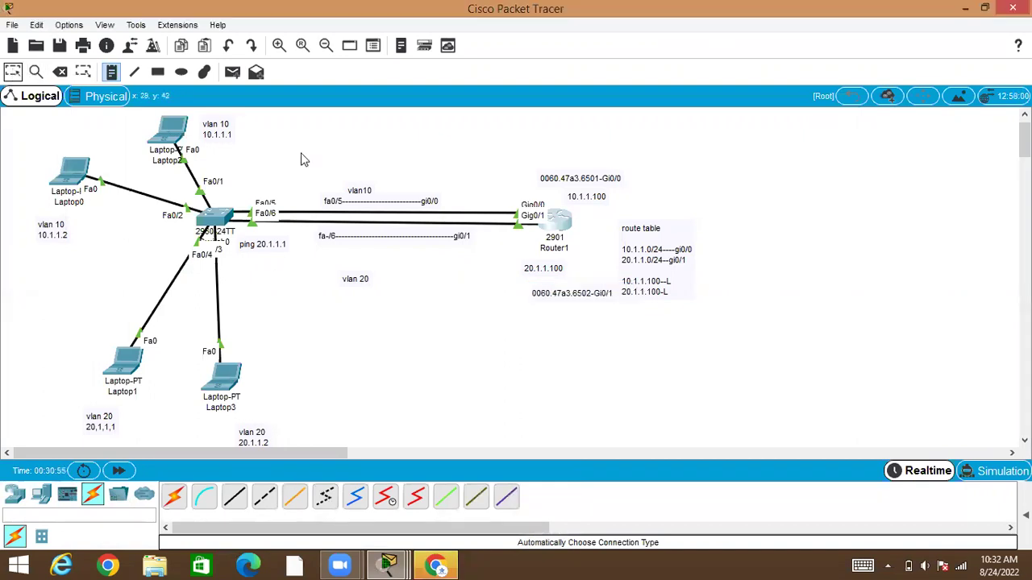
Move the route table note farther from the router and place both MAC address notes beside their matching router IP labels.
{"action": "left_click_drag", "start_coordinate": [656, 259], "coordinate": [840, 254]}
{"action": "left_click_drag", "start_coordinate": [568, 180], "coordinate": [645, 198]}
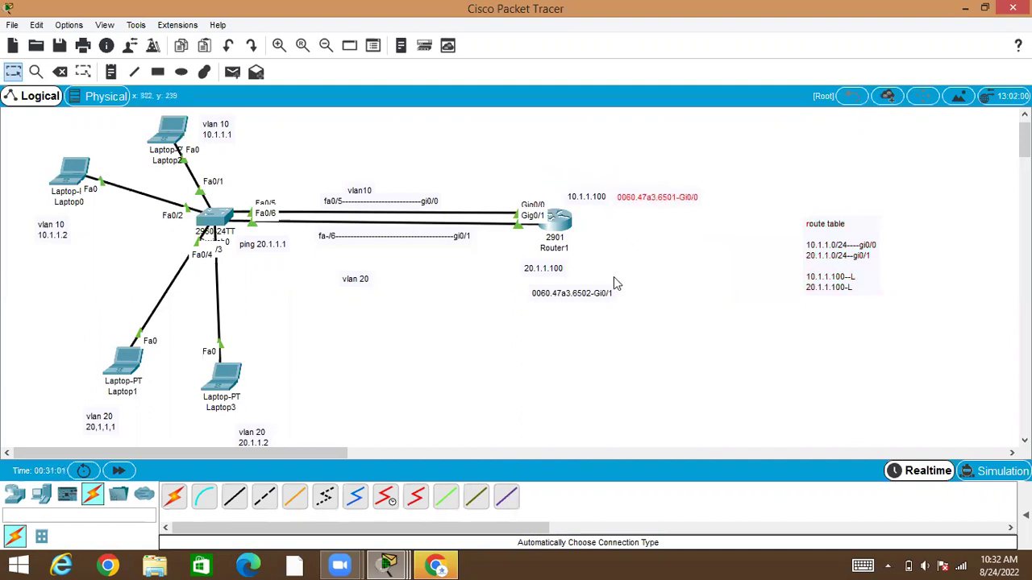
{"action": "left_click_drag", "start_coordinate": [601, 297], "coordinate": [646, 272]}
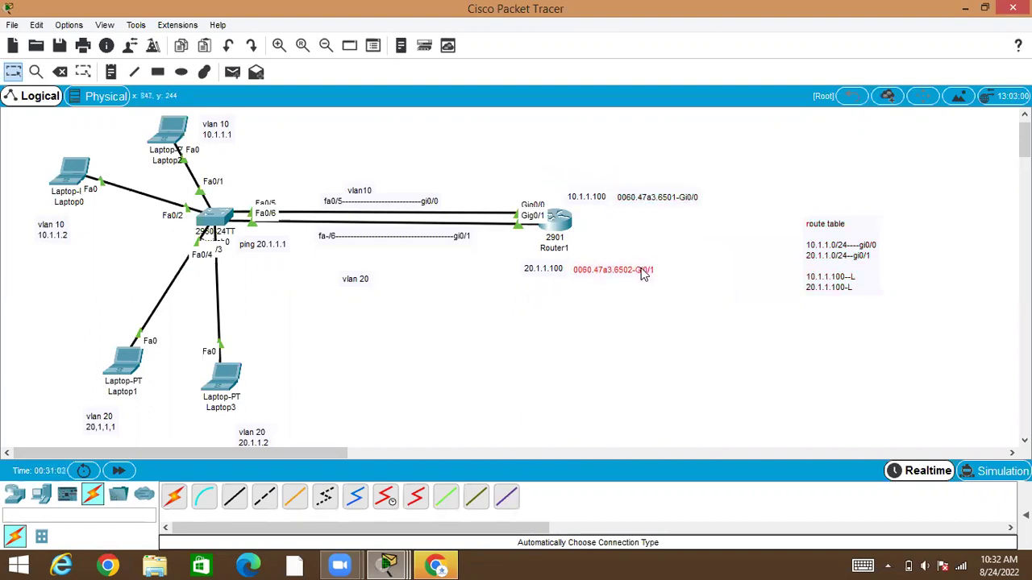
{"action": "left_click", "coordinate": [642, 316]}
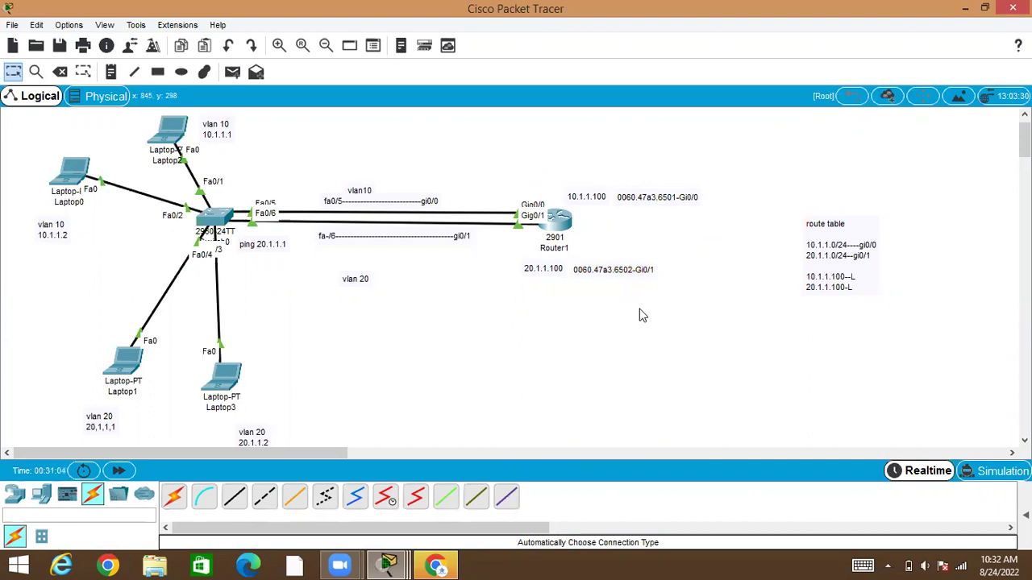
{"action": "left_click", "coordinate": [657, 200]}
{"action": "left_click", "coordinate": [682, 230]}
Spread out the VLAN 10 side by moving Laptop2, Laptop0 and their vlan 10 labels farther from the switch.
{"action": "left_click", "coordinate": [111, 71]}
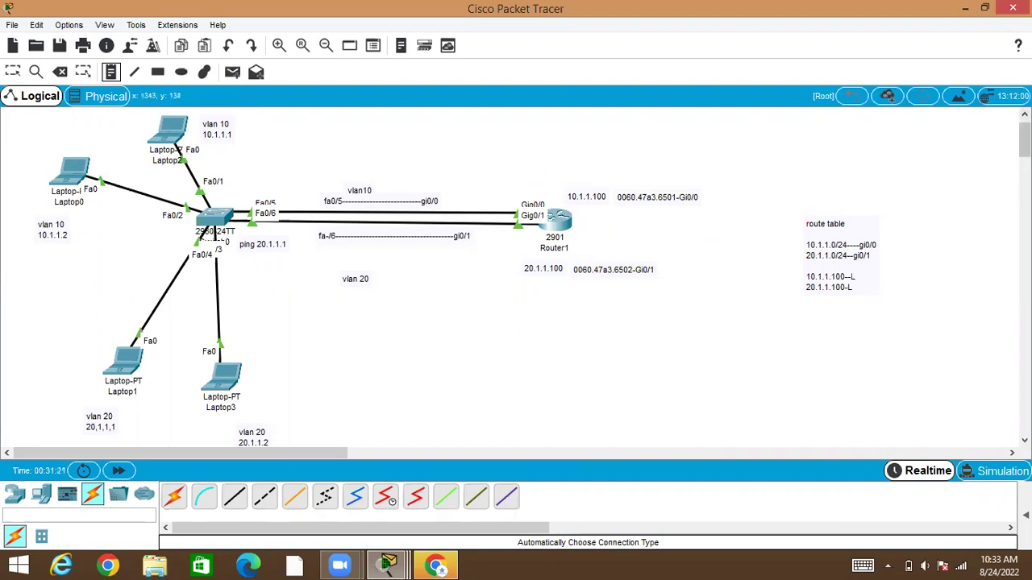
{"action": "left_click", "coordinate": [1024, 114]}
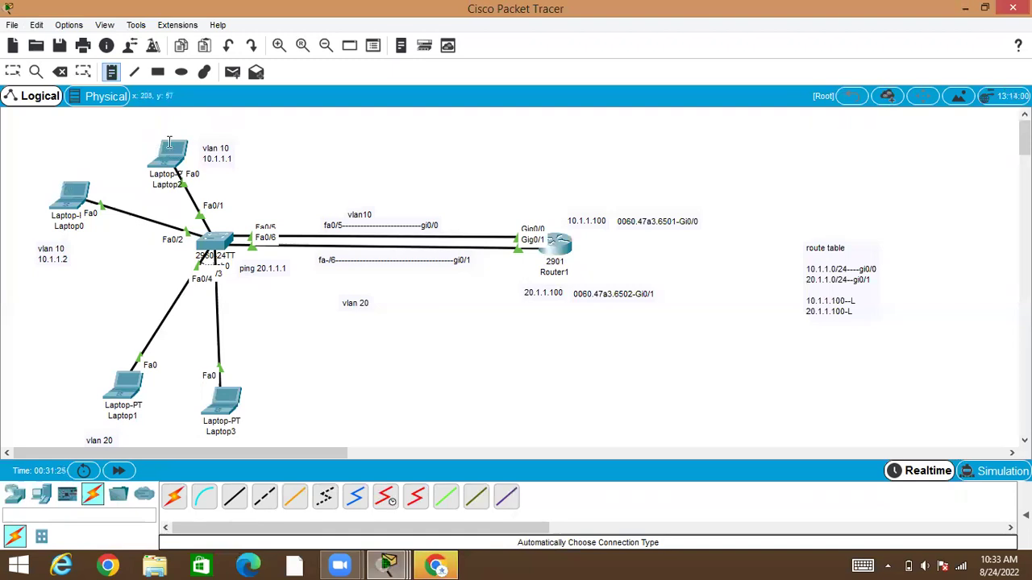
{"action": "left_click", "coordinate": [13, 72]}
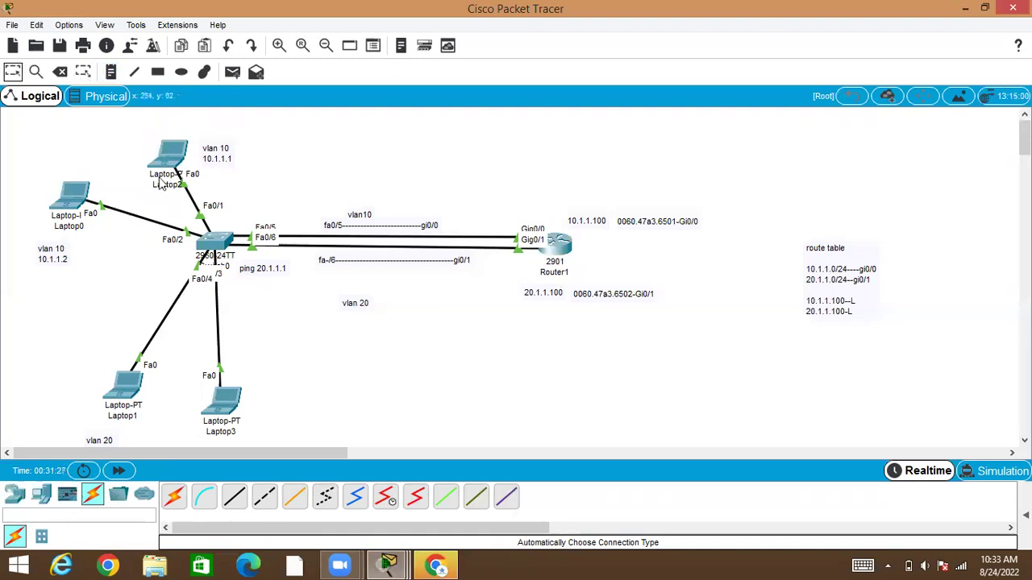
{"action": "left_click_drag", "start_coordinate": [181, 182], "coordinate": [108, 171]}
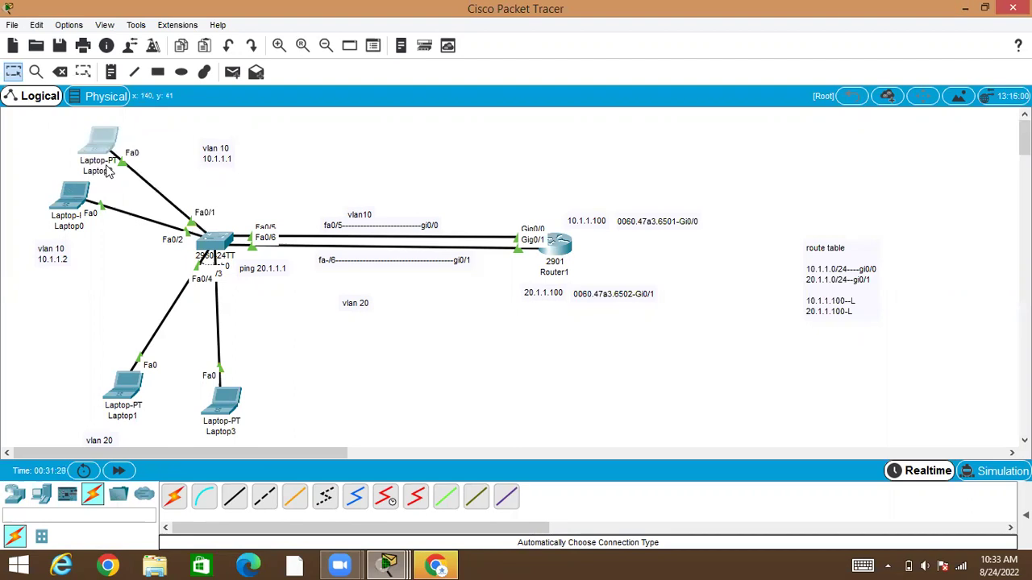
{"action": "left_click_drag", "start_coordinate": [72, 216], "coordinate": [33, 273]}
{"action": "left_click", "coordinate": [24, 224]}
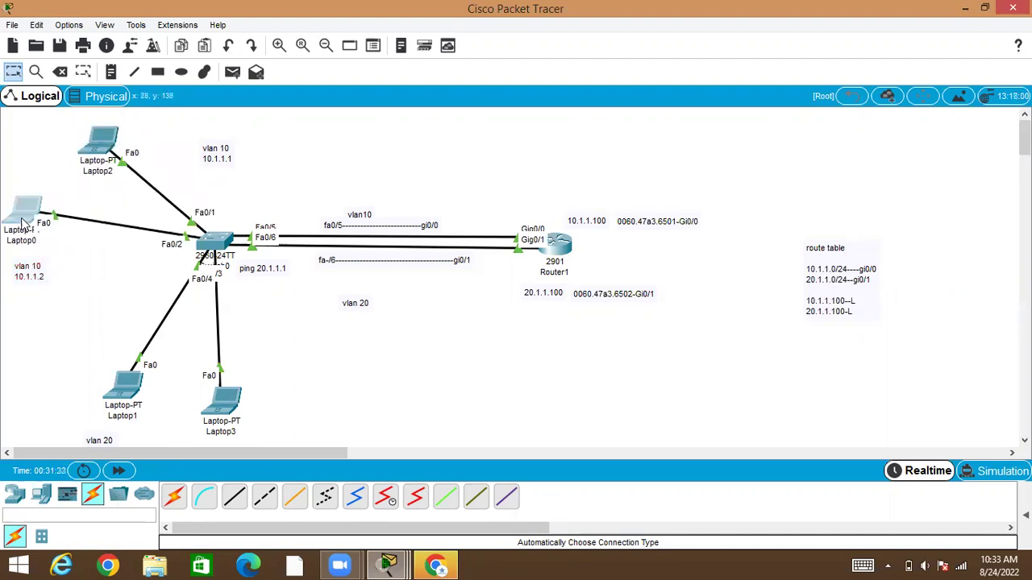
{"action": "left_click_drag", "start_coordinate": [23, 224], "coordinate": [24, 242]}
{"action": "left_click_drag", "start_coordinate": [108, 141], "coordinate": [35, 152]}
{"action": "left_click_drag", "start_coordinate": [216, 155], "coordinate": [58, 190]}
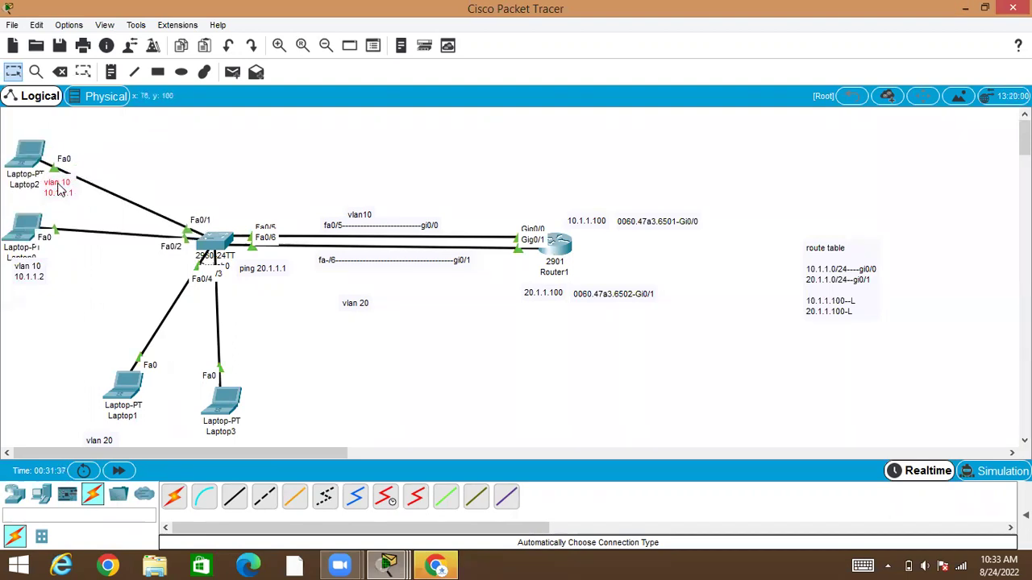
{"action": "left_click", "coordinate": [151, 158]}
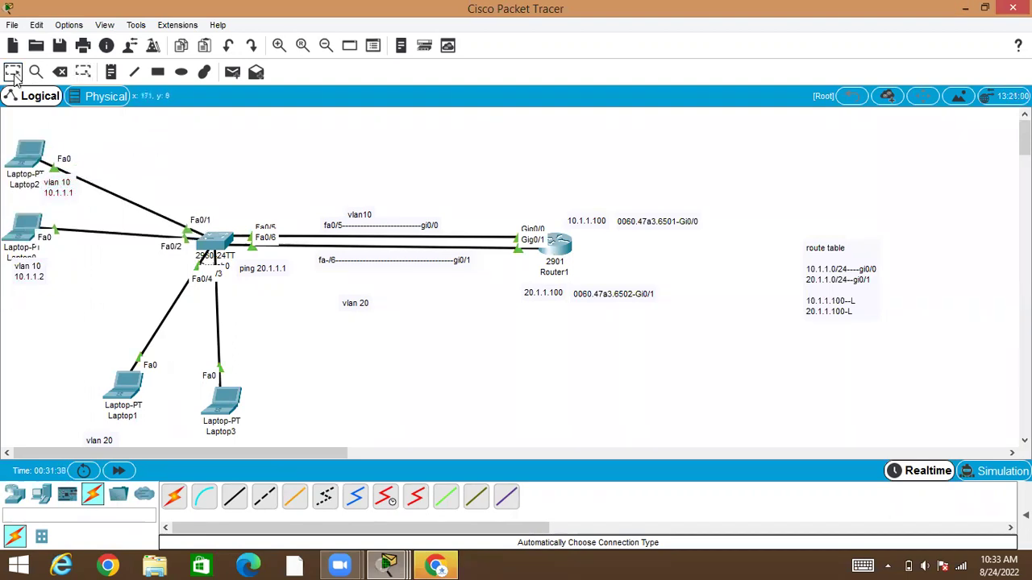
Add a note beside Laptop2 with the first line "Layer 3--ICMP Request".
{"action": "left_click", "coordinate": [111, 72]}
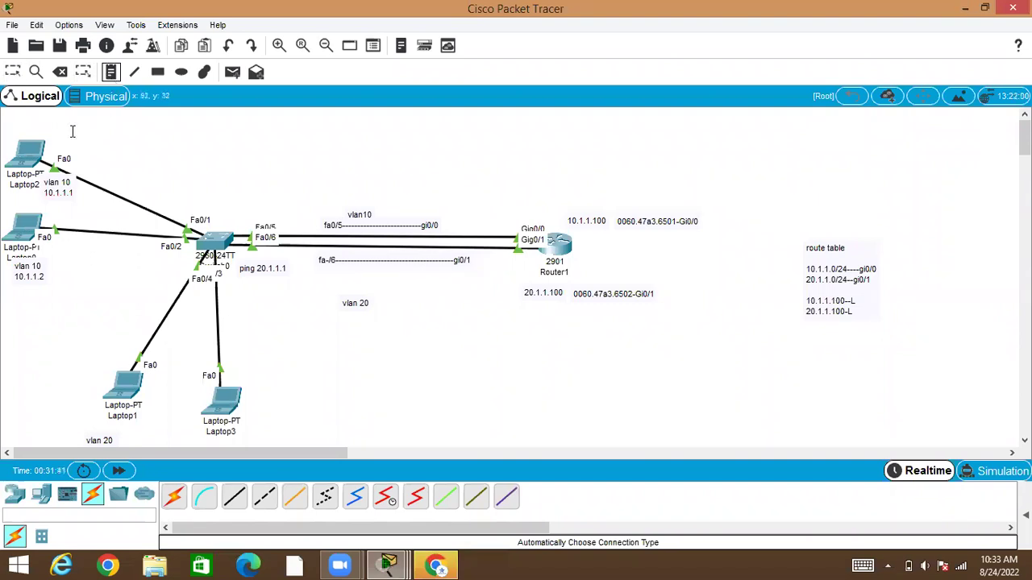
{"action": "left_click", "coordinate": [72, 132]}
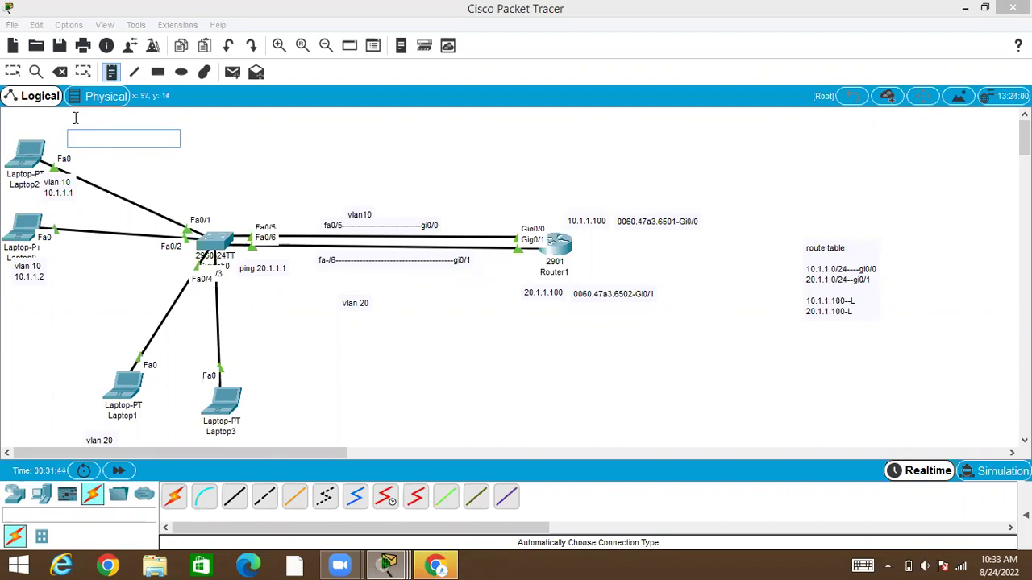
{"action": "type", "text": "ICMP _Request"}
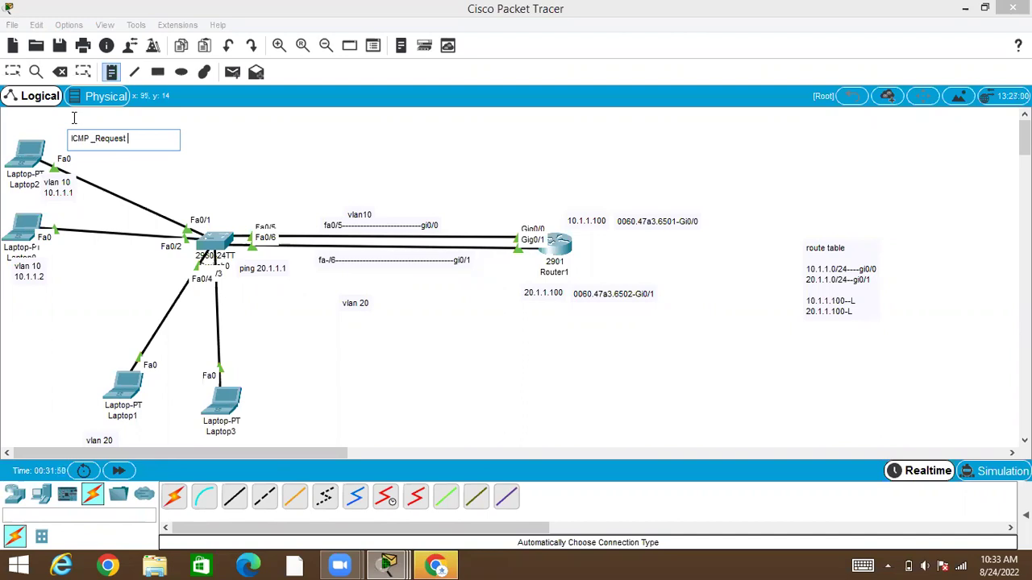
{"action": "type", "text": " --"}
{"action": "key", "text": "BackSpace"}
{"action": "key", "text": "BackSpace"}
{"action": "key", "text": "BackSpace"}
{"action": "key", "text": "BackSpace"}
{"action": "key", "text": "BackSpace"}
{"action": "key", "text": "BackSpace"}
{"action": "key", "text": "BackSpace"}
{"action": "key", "text": "BackSpace"}
{"action": "key", "text": "BackSpace"}
{"action": "key", "text": "BackSpace"}
{"action": "key", "text": "BackSpace"}
{"action": "key", "text": "BackSpace"}
{"action": "key", "text": "BackSpace"}
{"action": "key", "text": "BackSpace"}
{"action": "key", "text": "BackSpace"}
{"action": "key", "text": "BackSpace"}
{"action": "type", "text": "Layer 3--ICMP Request"}
{"action": "key", "text": "Return"}
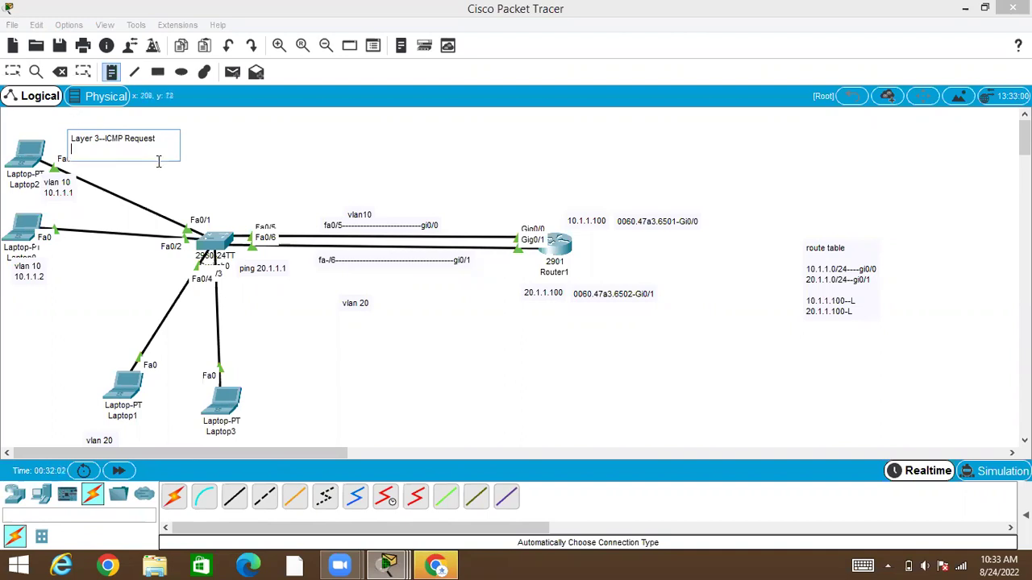
Complete the ICMP request note with the second line "10.1.1.1+ 20.1.1.1".
{"action": "type", "text": "10.1.1.1-> 20.1.1.1"}
{"action": "key", "text": "Return"}
{"action": "key", "text": "Return"}
{"action": "key", "text": "BackSpace"}
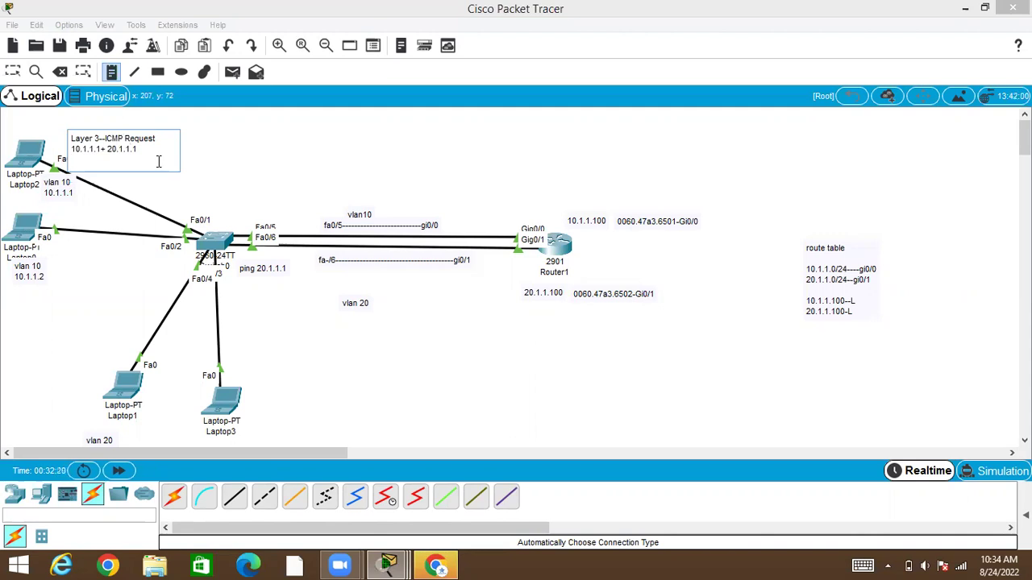
{"action": "left_click", "coordinate": [298, 159]}
{"action": "left_click", "coordinate": [20, 75]}
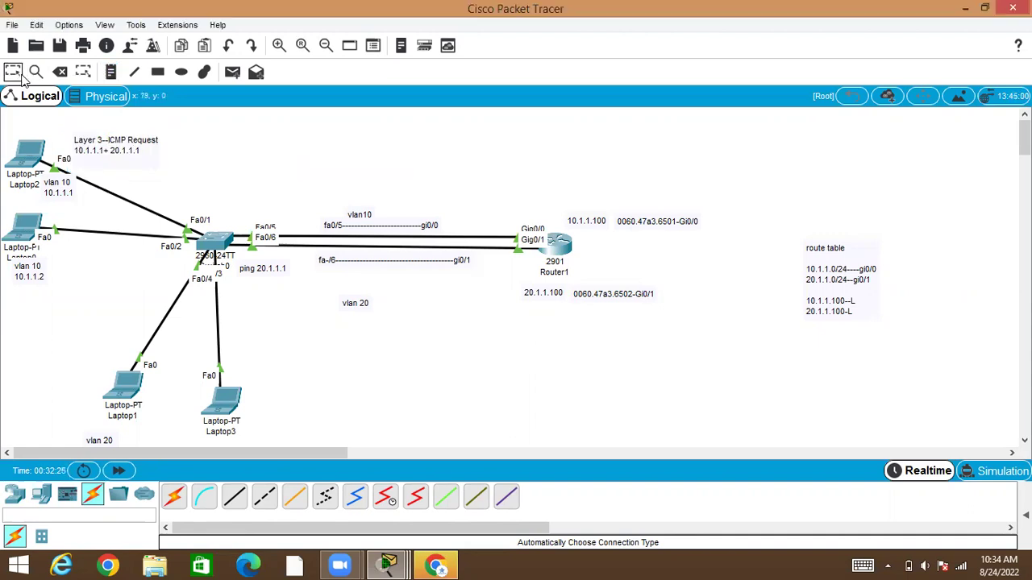
Check Laptop2's MAC address, add the line .028E+0060.47.a3.6501 to the ICMP note, and move the note above the switch.
{"action": "mouse_move", "coordinate": [28, 173]}
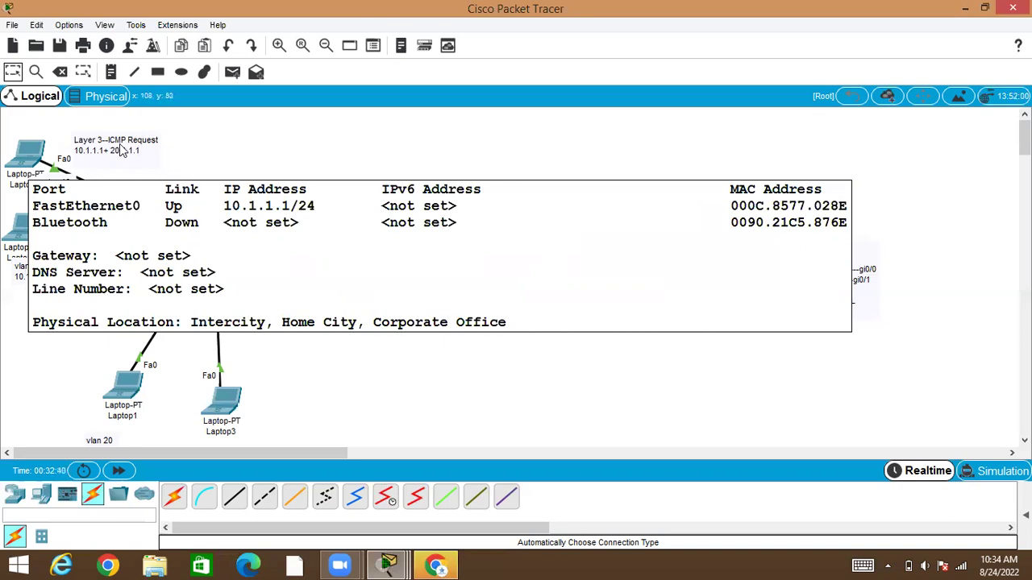
{"action": "left_click", "coordinate": [146, 150]}
{"action": "key", "text": "Return"}
{"action": "key", "text": "Return"}
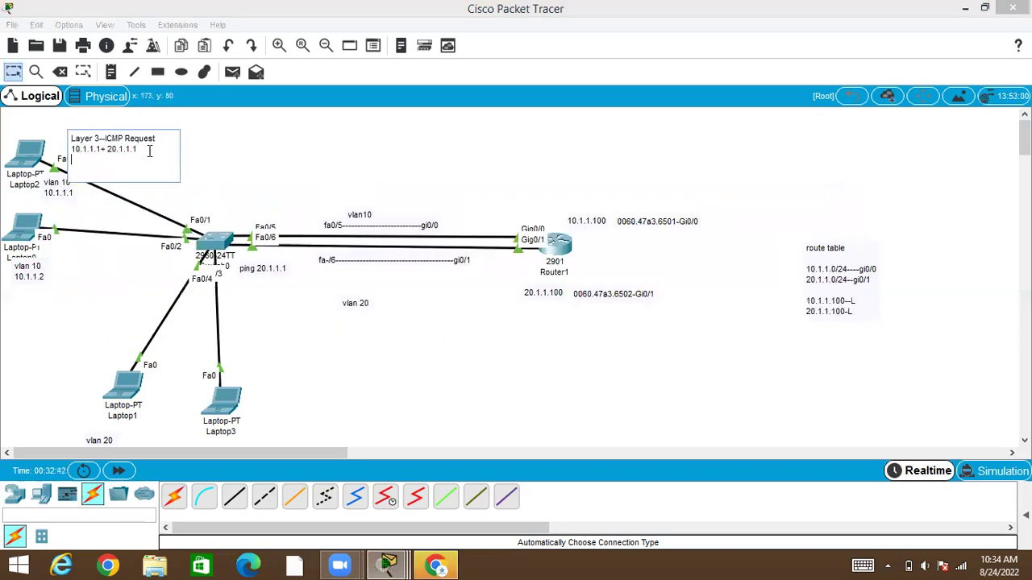
{"action": "type", "text": "028"}
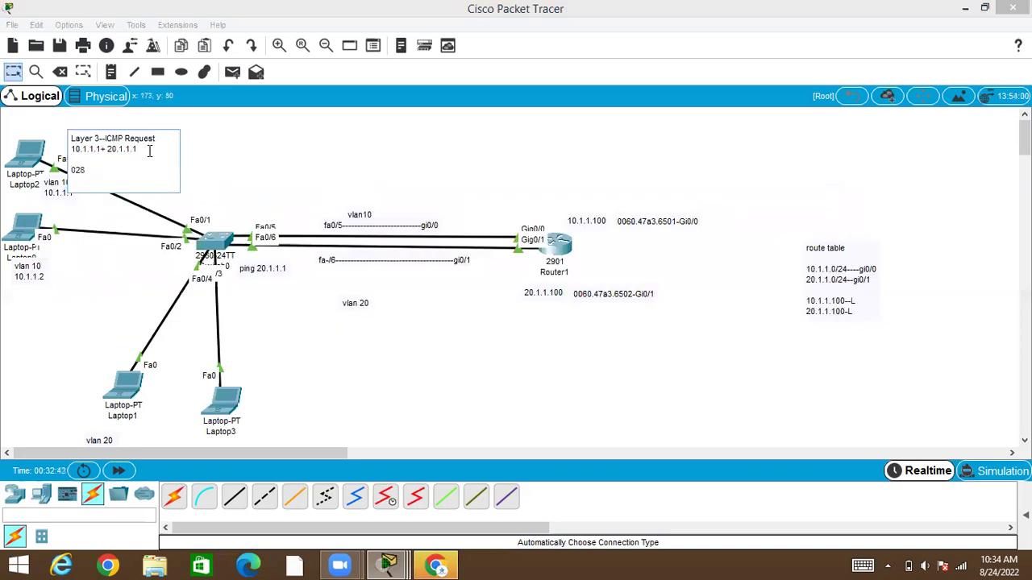
{"action": "type", "text": "E +0060.47.a"}
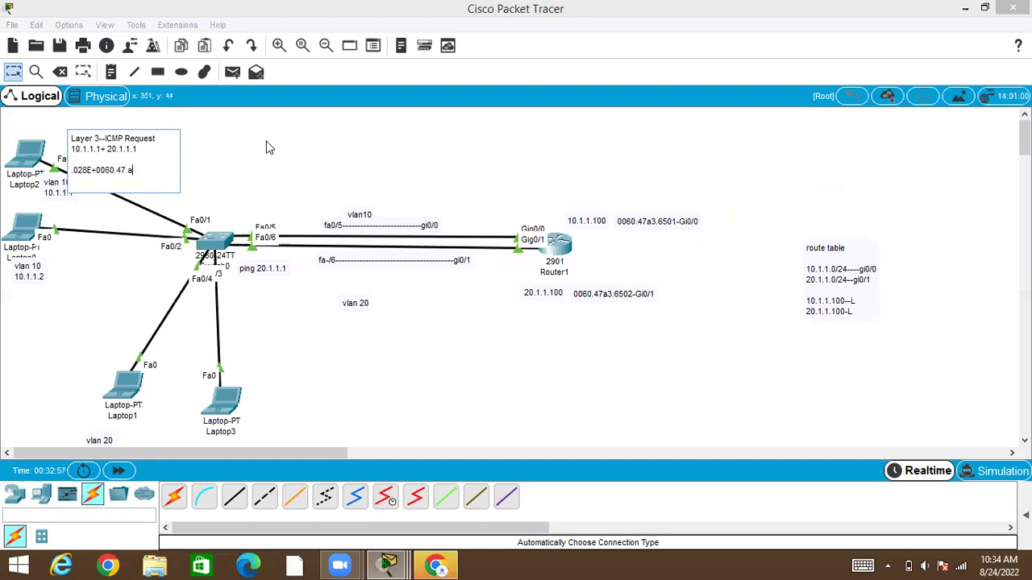
{"action": "type", "text": "3.6501"}
{"action": "left_click", "coordinate": [335, 360]}
{"action": "left_click_drag", "start_coordinate": [109, 155], "coordinate": [199, 158]}
{"action": "left_click", "coordinate": [320, 364]}
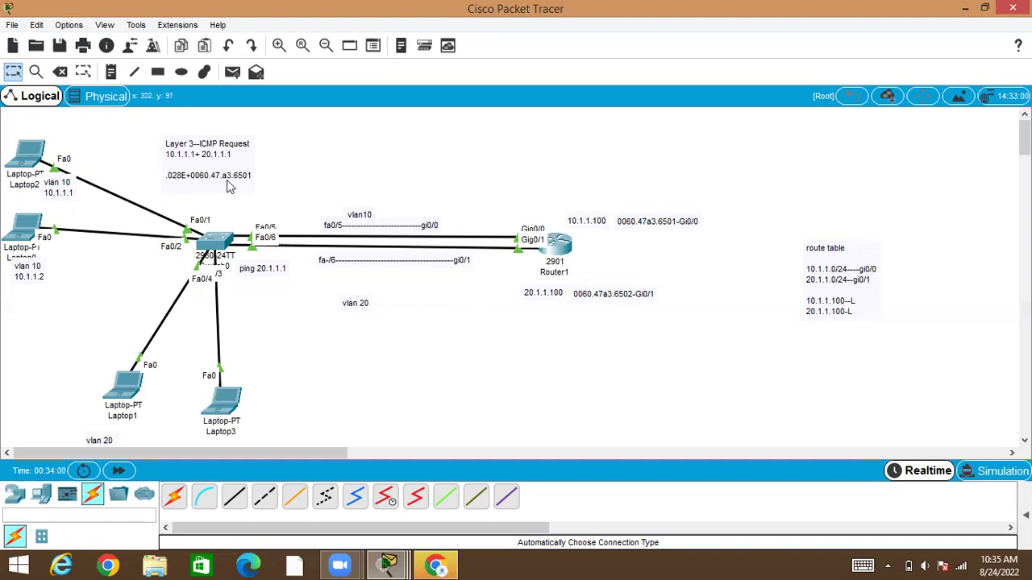
Open Switch0's command line, enter privileged mode and show the MAC address table.
{"action": "left_click", "coordinate": [220, 246]}
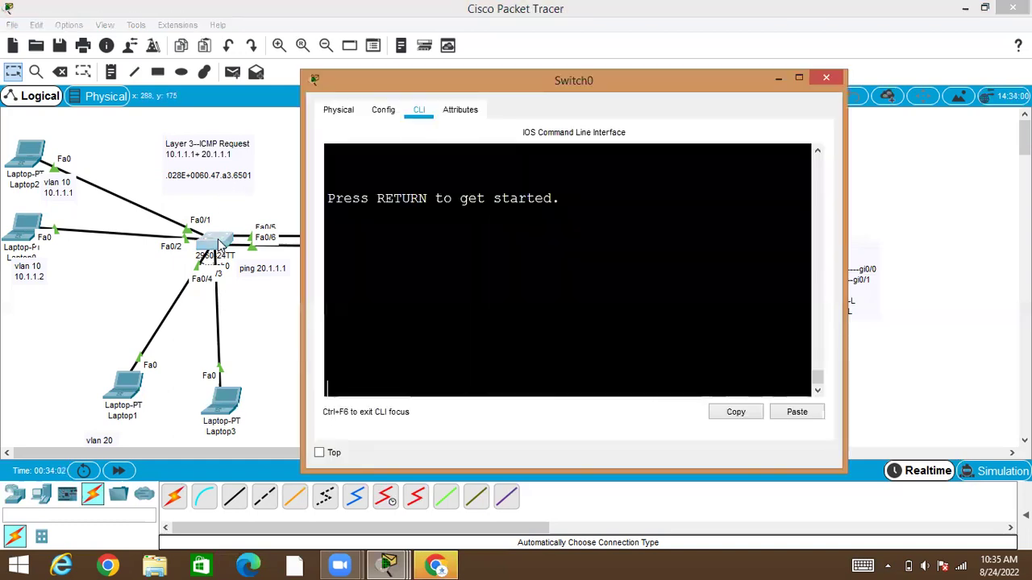
{"action": "key", "text": "Return"}
{"action": "key", "text": "Return"}
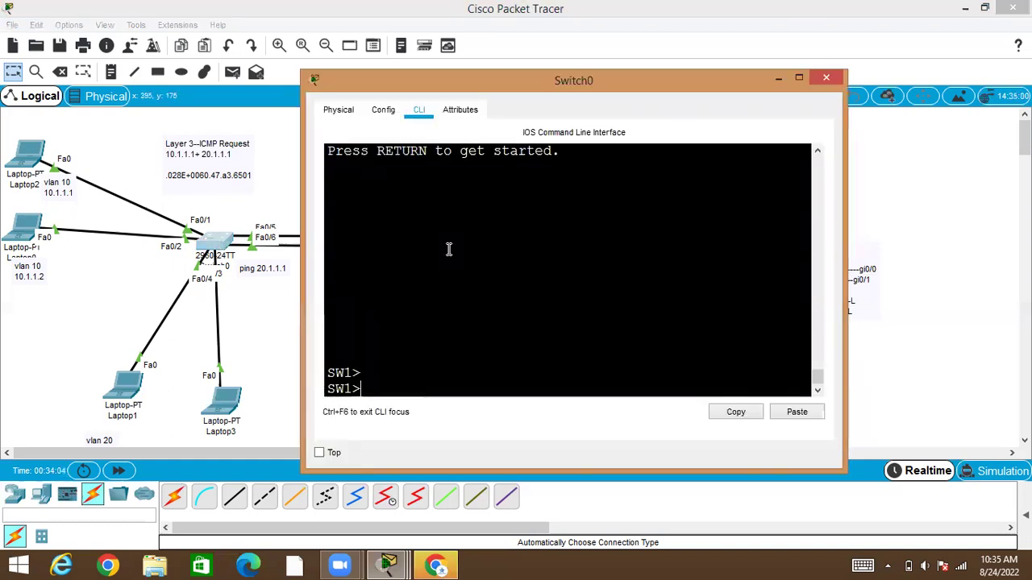
{"action": "type", "text": "en"}
{"action": "key", "text": "Return"}
{"action": "type", "text": "sho"}
{"action": "key", "text": "Tab"}
{"action": "type", "text": "mac add"}
{"action": "key", "text": "Tab"}
{"action": "key", "text": "Return"}
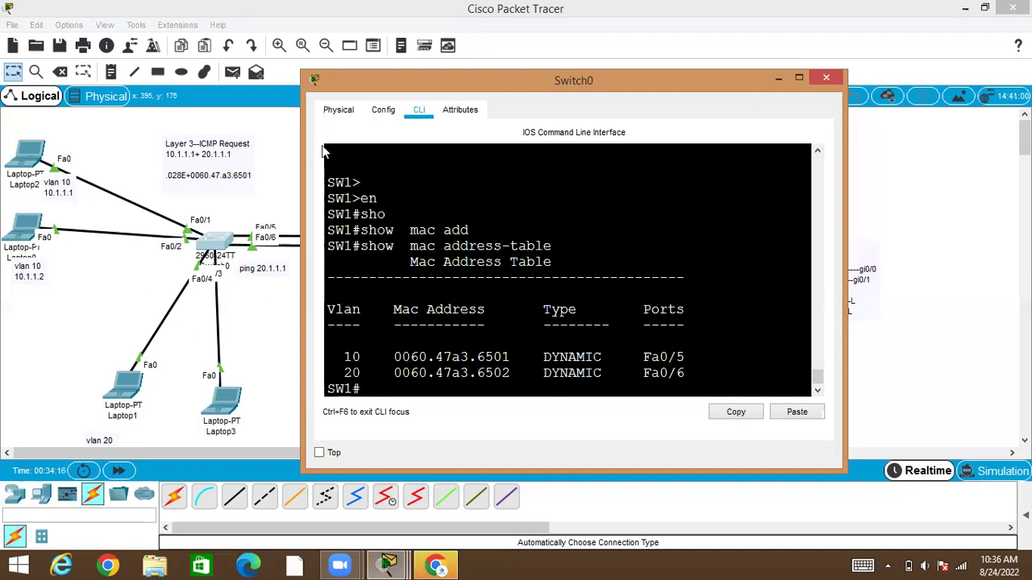
Ping 10.1.1.1 from Laptop2's command prompt.
{"action": "left_click", "coordinate": [24, 163]}
{"action": "left_click", "coordinate": [390, 272]}
{"action": "type", "text": "ping 10.1.1.1"}
{"action": "key", "text": "Return"}
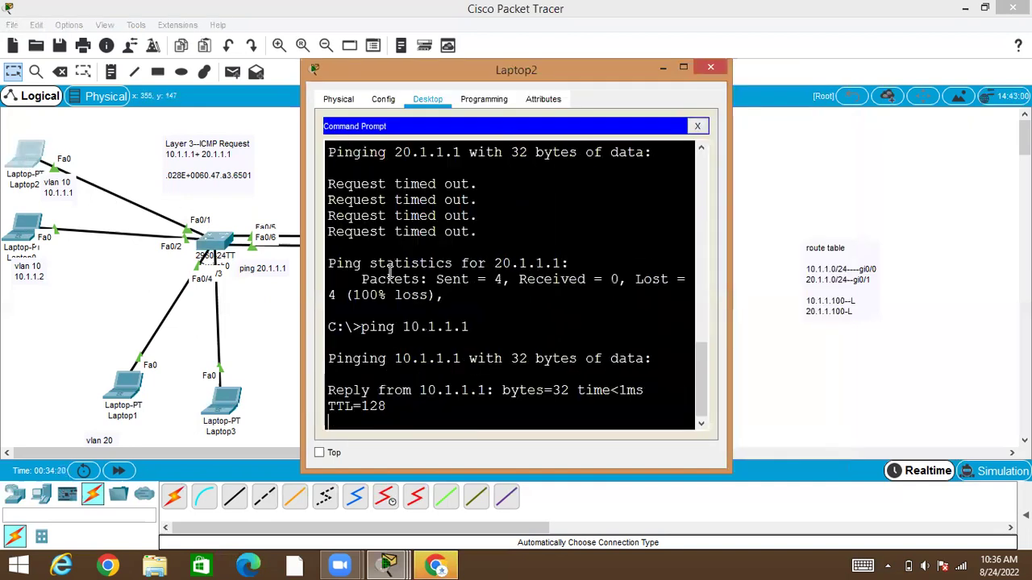
{"action": "left_click", "coordinate": [124, 343]}
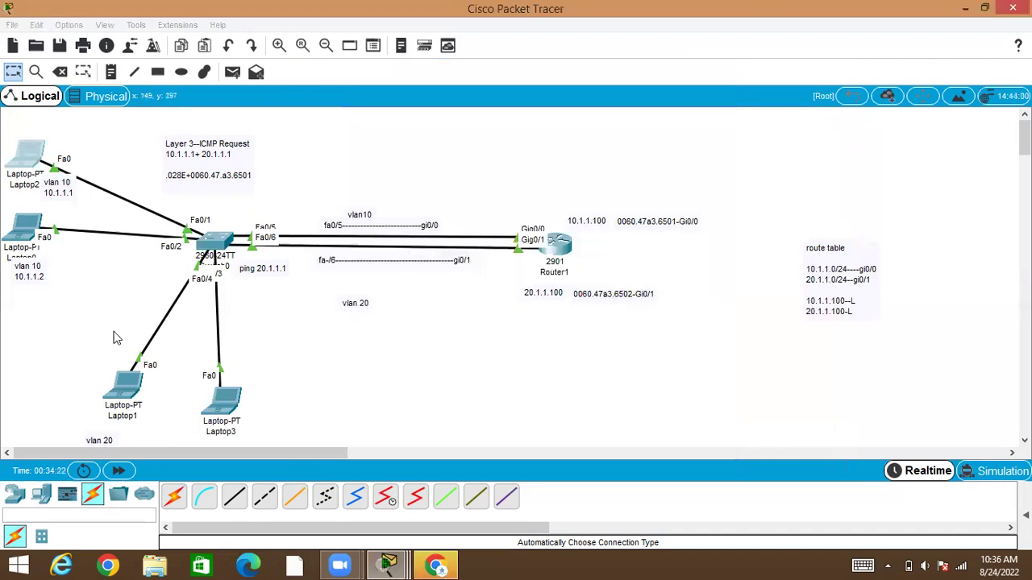
Return to Switch0's command line and show the MAC address table again after the ping.
{"action": "left_click", "coordinate": [230, 239]}
{"action": "key", "text": "Up"}
{"action": "key", "text": "Return"}
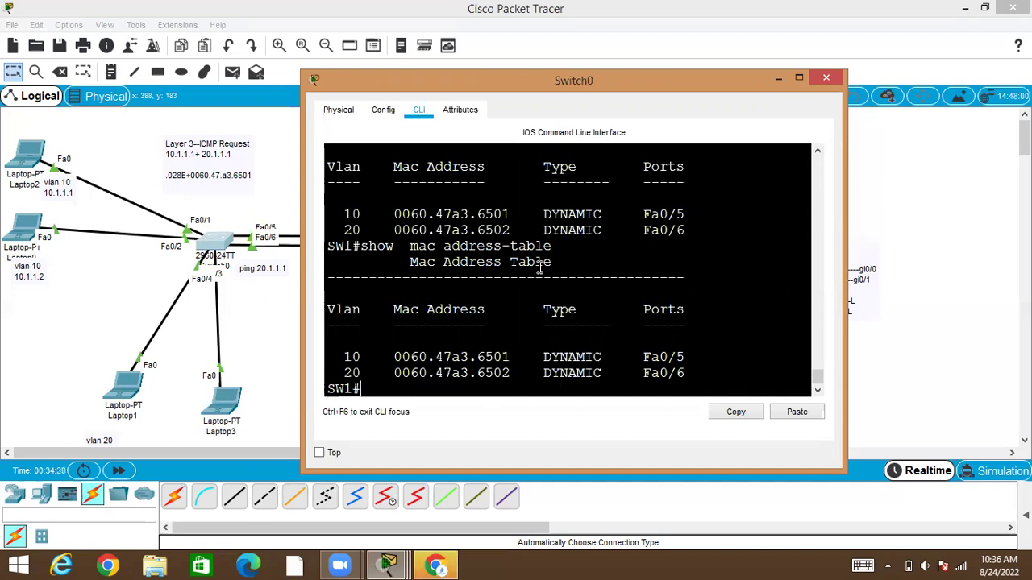
{"action": "key", "text": "Up"}
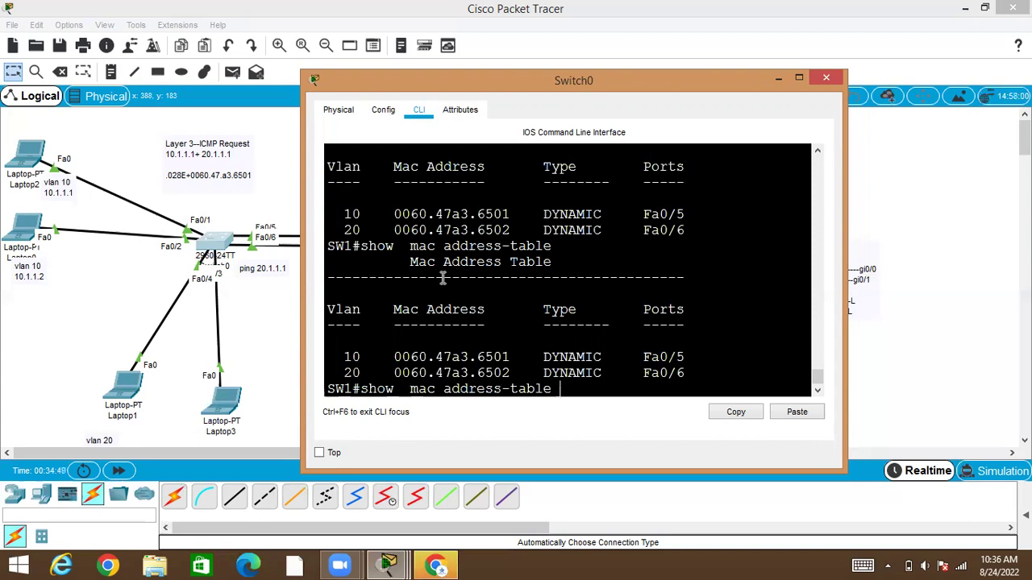
{"action": "key", "text": "ctrl+u"}
{"action": "key", "text": "Return"}
Shut down interface fa0/5 on the switch and return to privileged mode.
{"action": "type", "text": "conf t"}
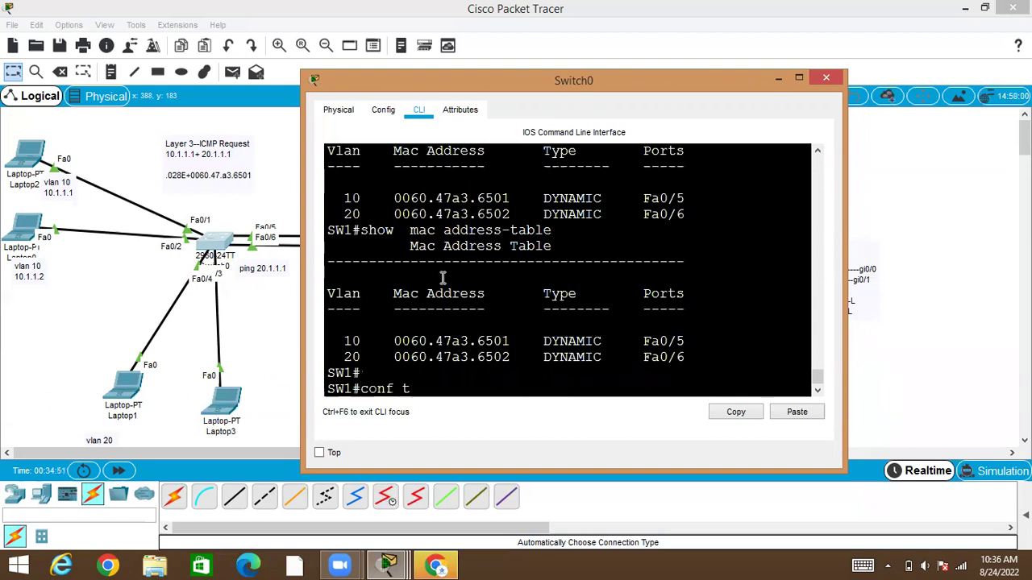
{"action": "key", "text": "Return"}
{"action": "type", "text": "int fa0"}
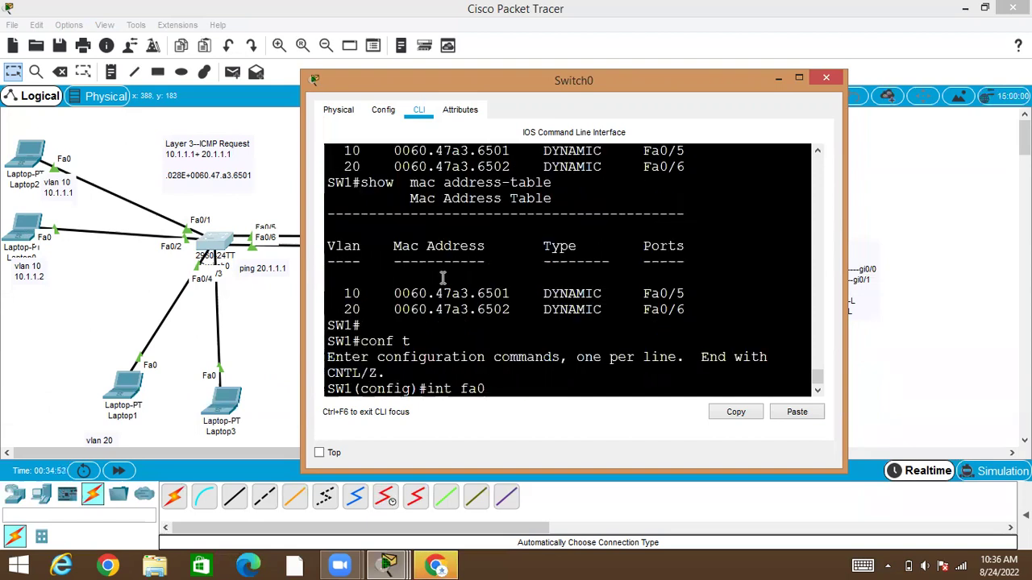
{"action": "type", "text": "/5"}
{"action": "key", "text": "Return"}
{"action": "type", "text": "shutdown"}
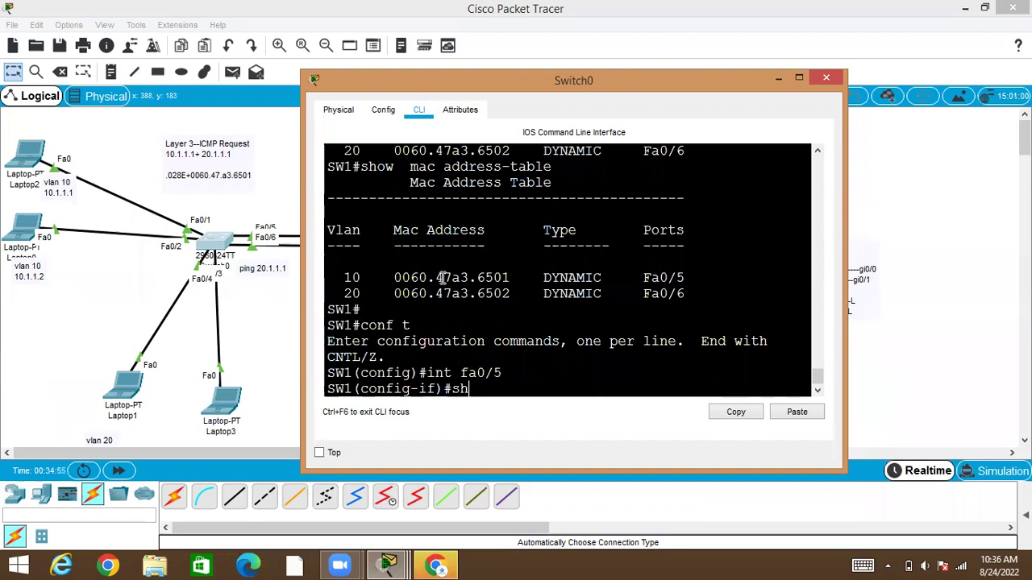
{"action": "key", "text": "Tab"}
{"action": "key", "text": "Return"}
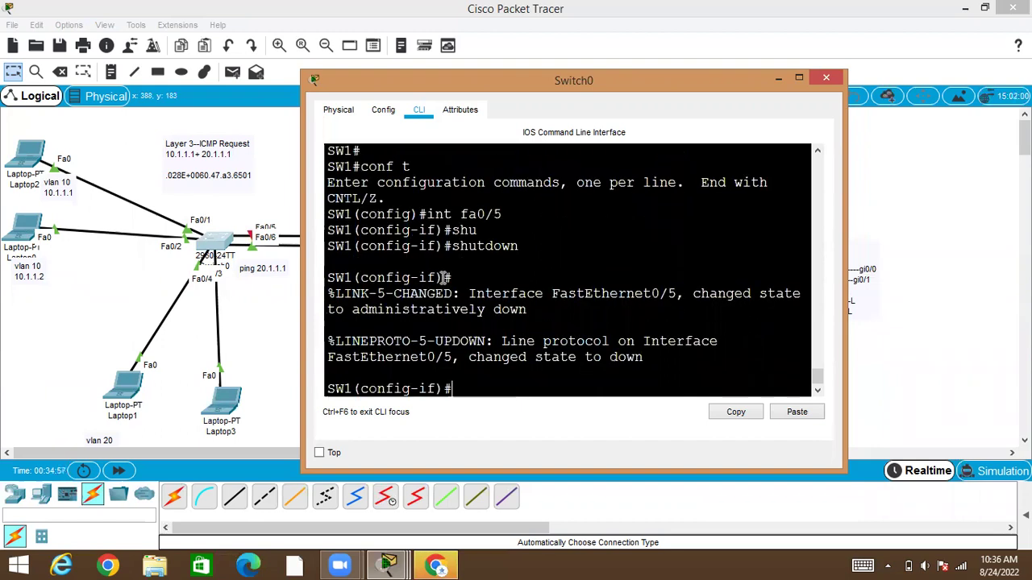
{"action": "key", "text": "ctrl+z"}
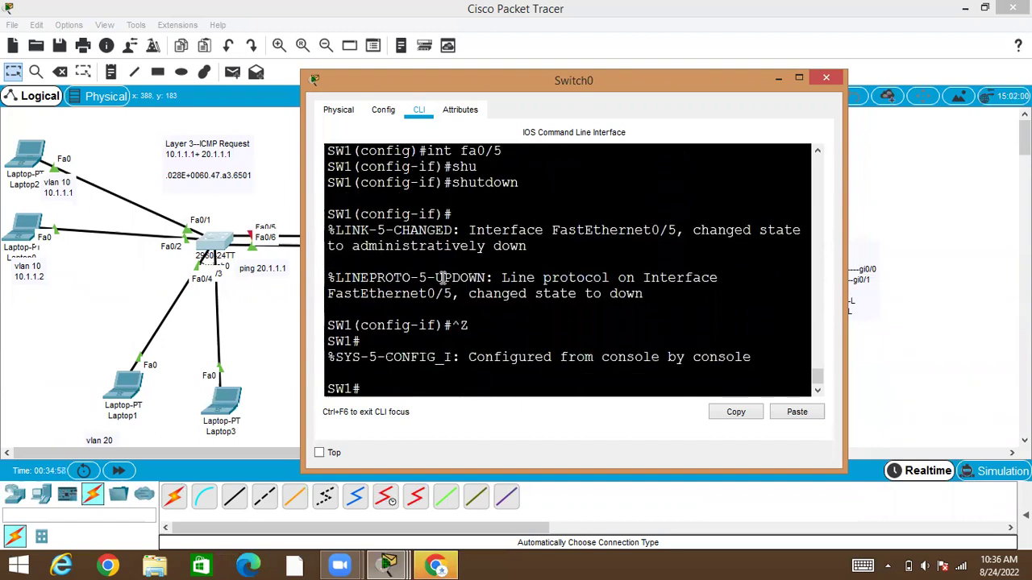
Ping 10.1.1.2 from Laptop2's command prompt.
{"action": "left_click", "coordinate": [25, 153]}
{"action": "key", "text": "Up"}
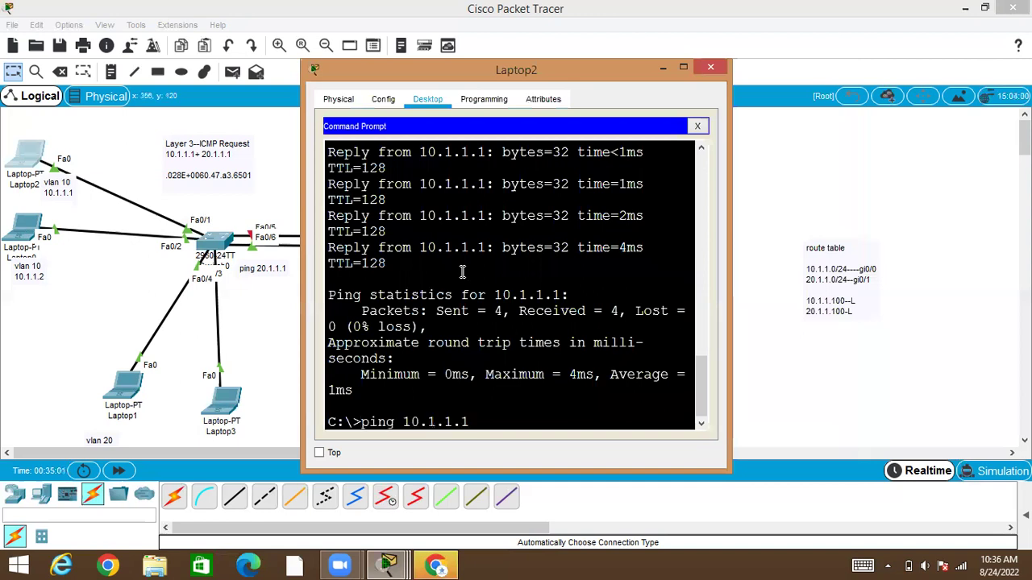
{"action": "key", "text": "BackSpace"}
{"action": "type", "text": "2"}
{"action": "key", "text": "Return"}
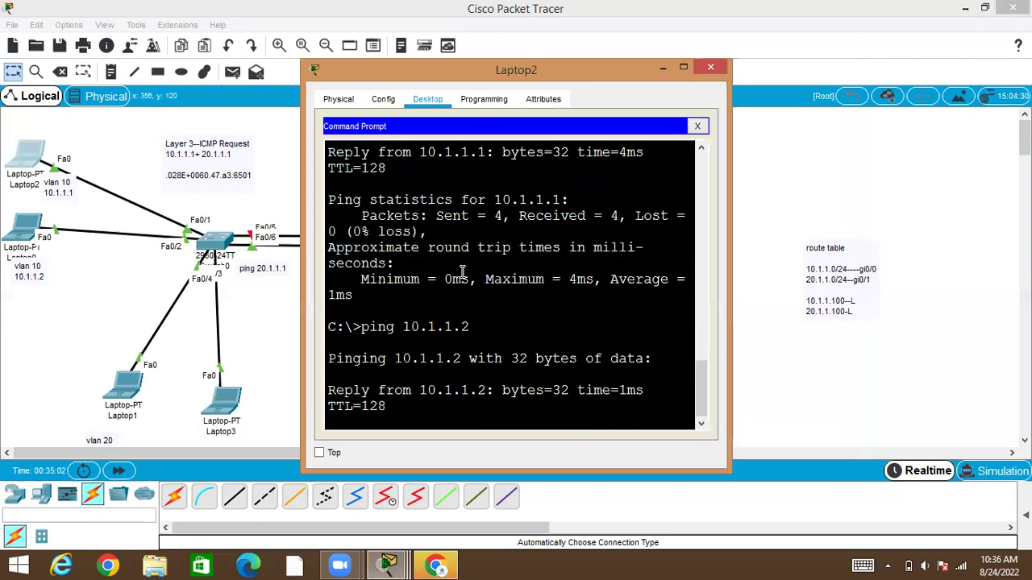
Go back to Switch0's command line and show the MAC address table after the ping to 10.1.1.2.
{"action": "left_click", "coordinate": [225, 252]}
{"action": "key", "text": "Up"}
{"action": "key", "text": "Up"}
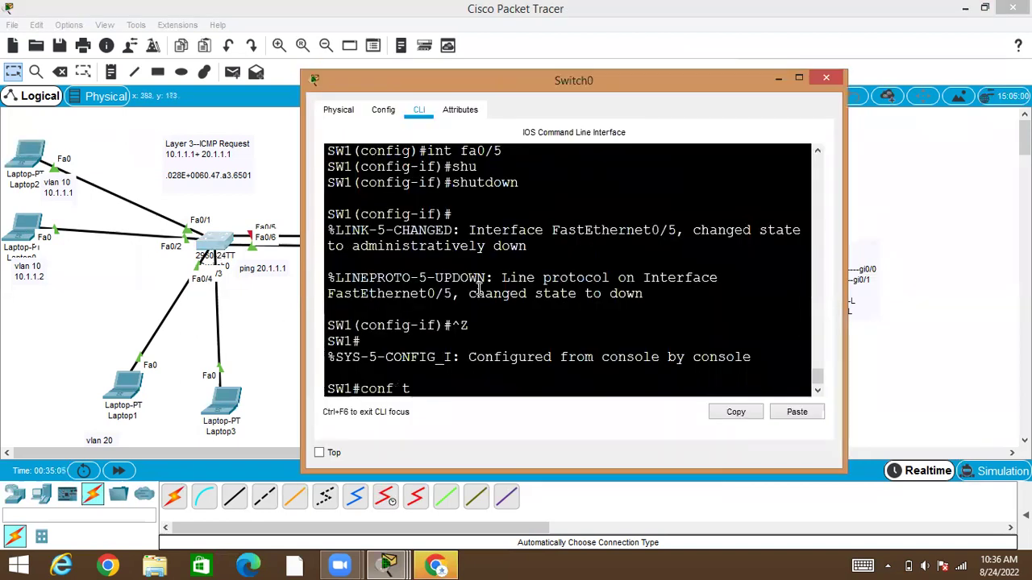
{"action": "key", "text": "Return"}
Bring interface fa0/5 back up with no shutdown and leave configuration mode.
{"action": "type", "text": "con"}
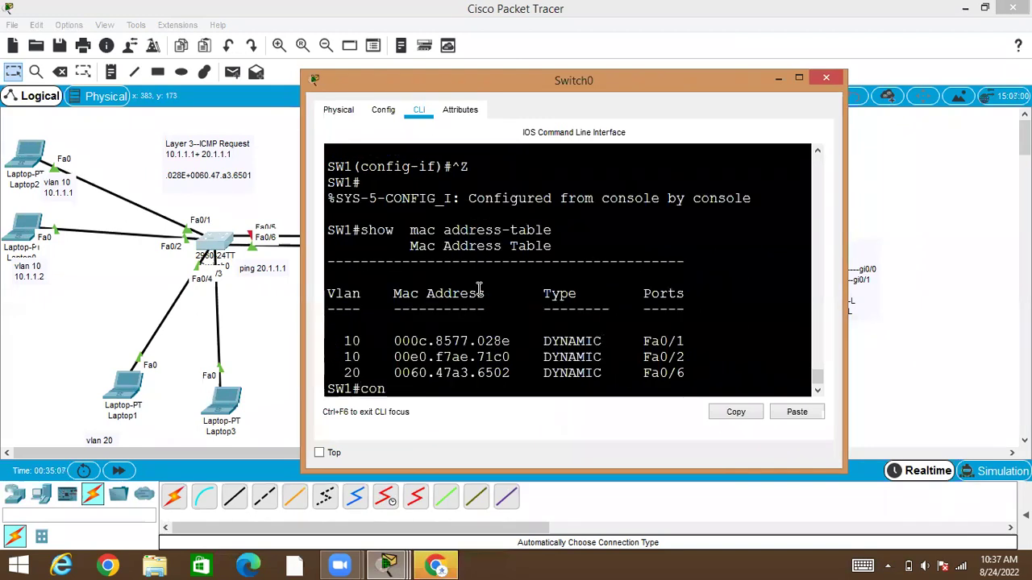
{"action": "type", "text": "f t"}
{"action": "key", "text": "Return"}
{"action": "type", "text": "int g"}
{"action": "key", "text": "BackSpace"}
{"action": "type", "text": "fa0/5"}
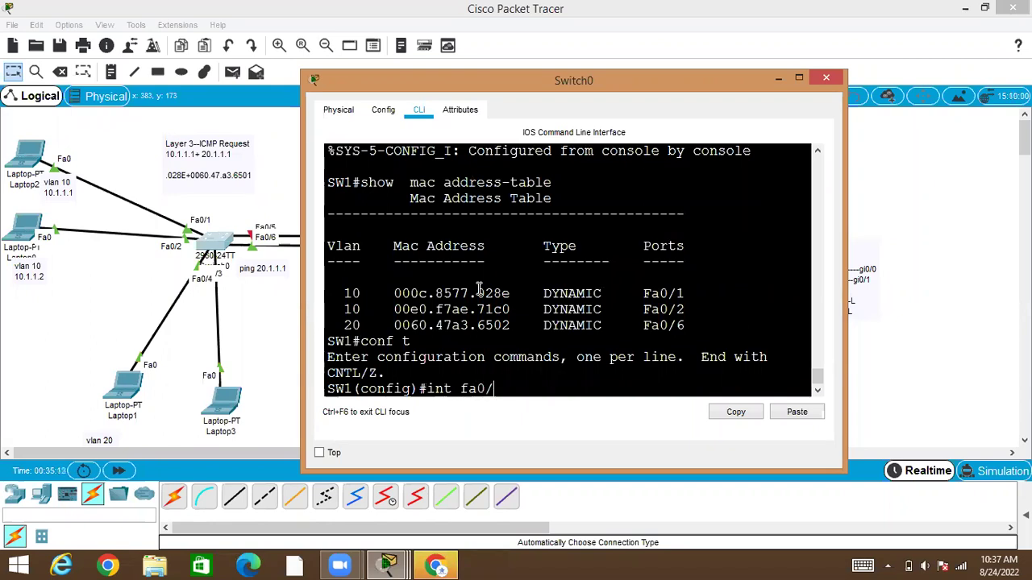
{"action": "key", "text": "Return"}
{"action": "type", "text": "no sh"}
{"action": "key", "text": "BackSpace"}
{"action": "key", "text": "BackSpace"}
{"action": "key", "text": "BackSpace"}
{"action": "key", "text": "BackSpace"}
{"action": "key", "text": "BackSpace"}
{"action": "type", "text": "no shutdown"}
{"action": "key", "text": "Return"}
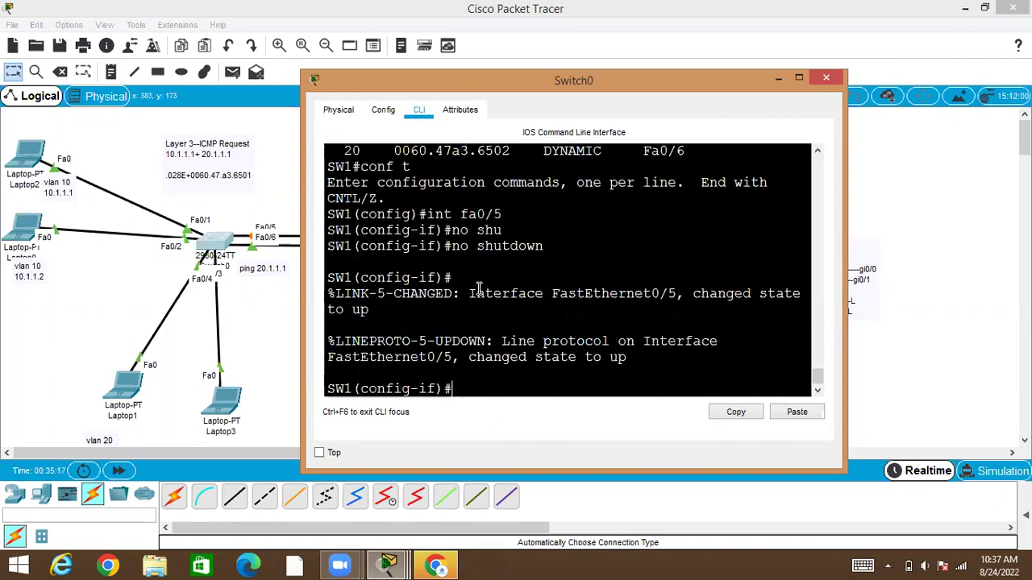
{"action": "key", "text": "ctrl+z"}
{"action": "key", "text": "Return"}
Show the switch's MAC address table with fa0/5 re-enabled.
{"action": "type", "text": "so"}
{"action": "key", "text": "Tab"}
{"action": "key", "text": "BackSpace"}
{"action": "key", "text": "BackSpace"}
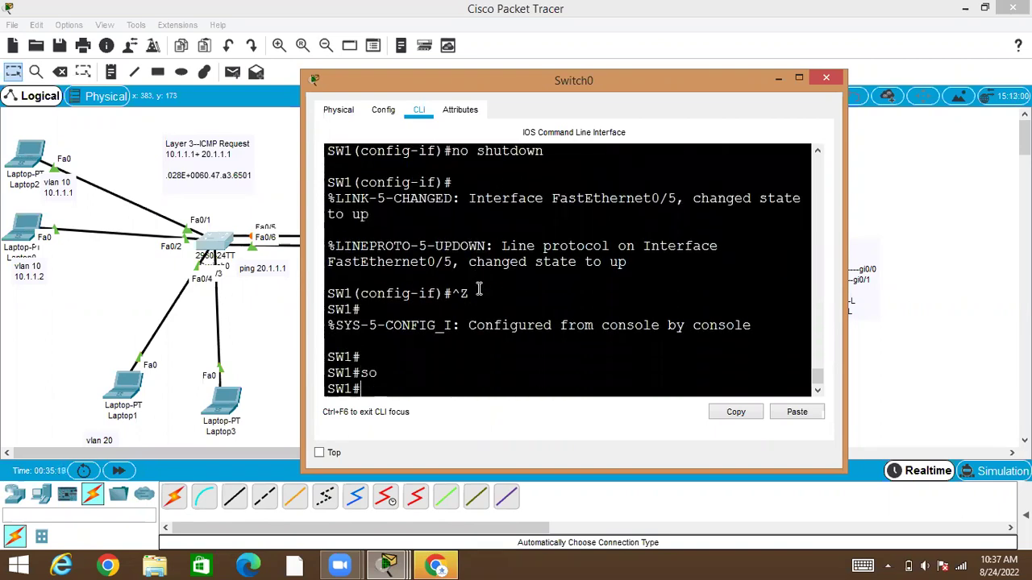
{"action": "type", "text": "sho"}
{"action": "key", "text": "Tab"}
{"action": "type", "text": "mac add"}
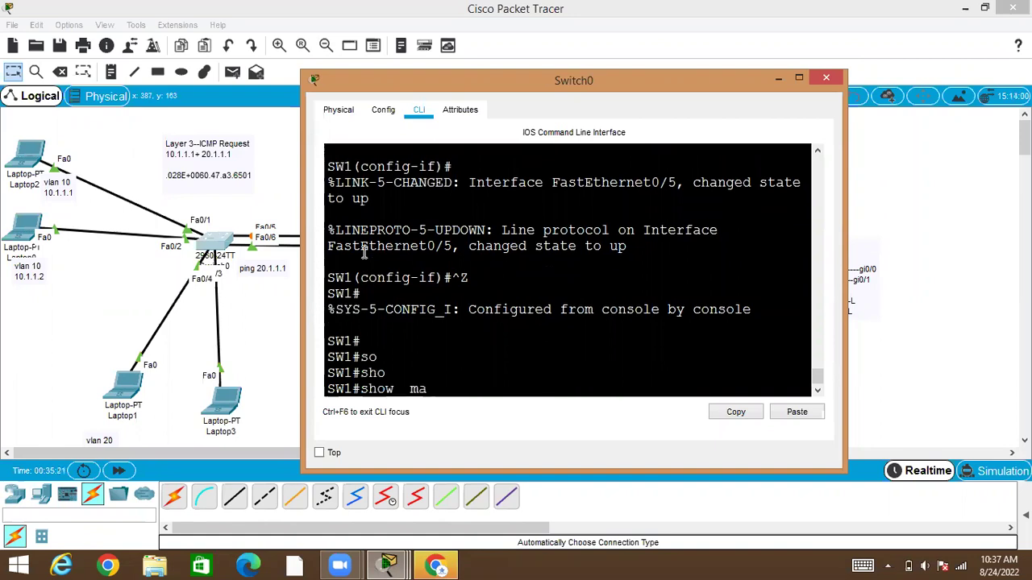
{"action": "key", "text": "Tab"}
{"action": "key", "text": "Return"}
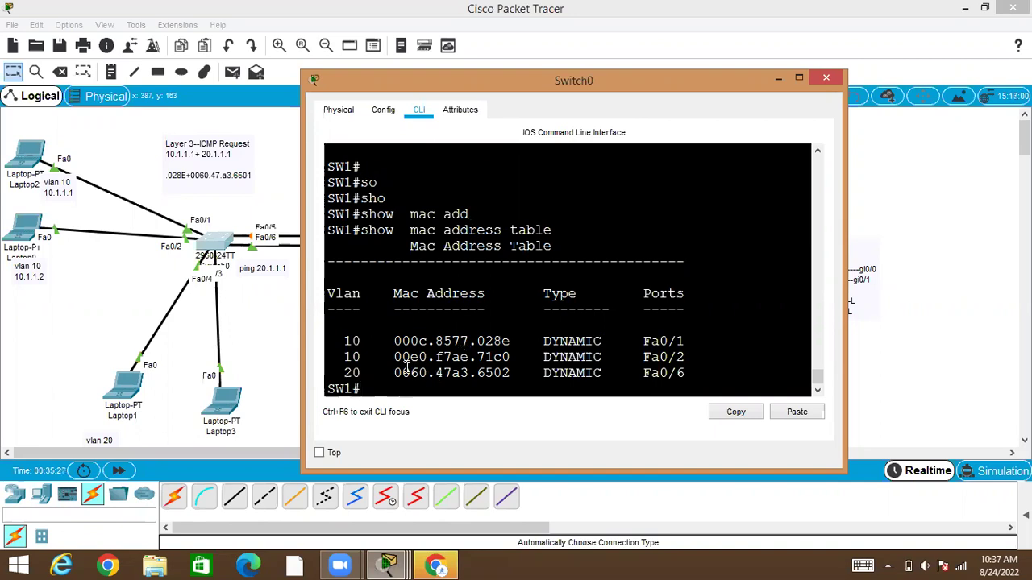
Examine the VLAN 10 entry for Laptop2 in the MAC address table, highlighting the end of its address and its port.
{"action": "double_click", "coordinate": [503, 341]}
{"action": "left_click", "coordinate": [284, 318]}
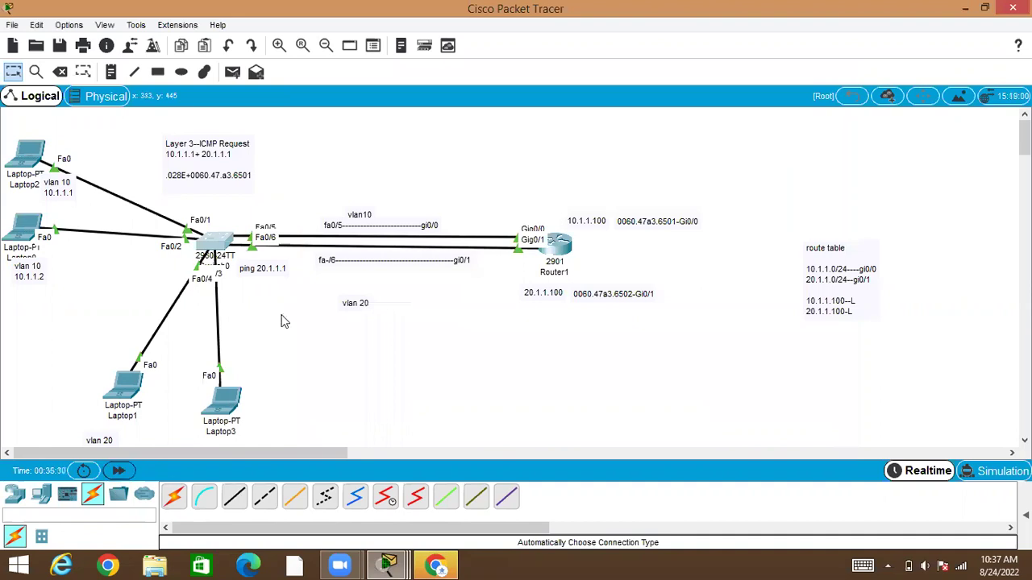
{"action": "left_click", "coordinate": [226, 251]}
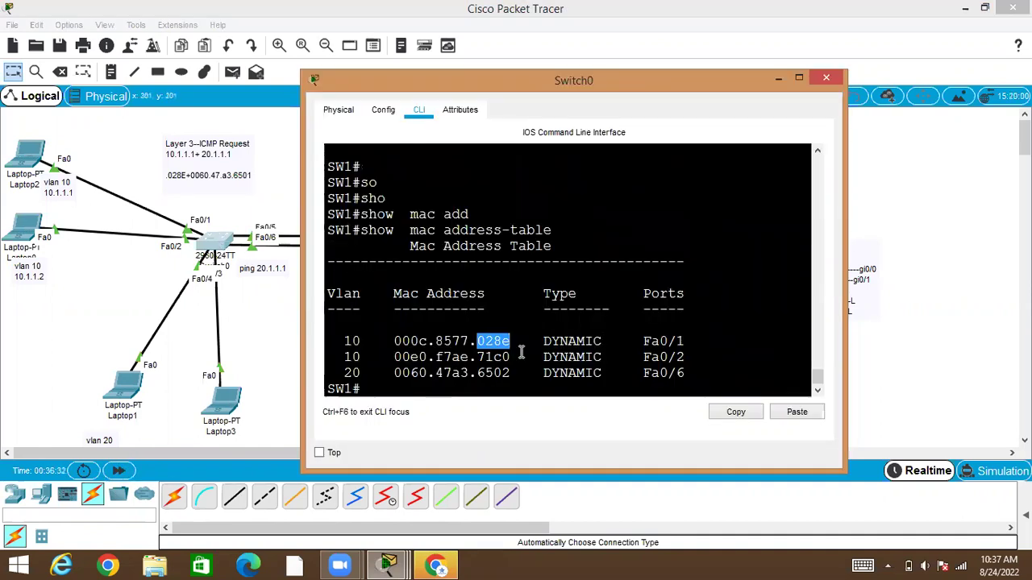
{"action": "left_click", "coordinate": [486, 340]}
{"action": "double_click", "coordinate": [486, 340]}
{"action": "double_click", "coordinate": [678, 341]}
{"action": "double_click", "coordinate": [652, 341]}
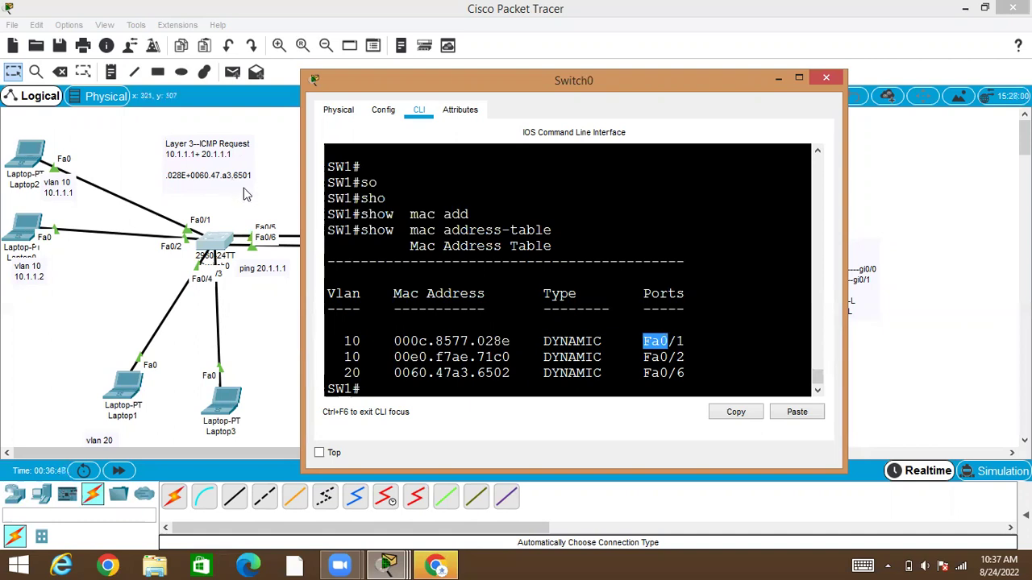
Show the switch's MAC address table repeatedly to watch which dynamic entries remain.
{"action": "left_click", "coordinate": [500, 350]}
{"action": "key", "text": "Up"}
{"action": "key", "text": "Return"}
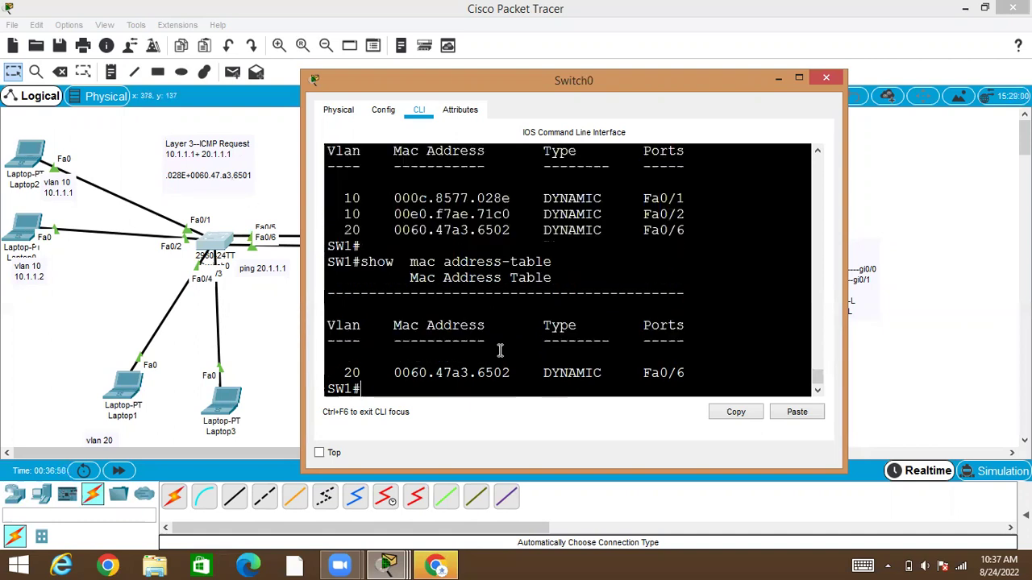
{"action": "key", "text": "Up"}
{"action": "key", "text": "Return"}
{"action": "key", "text": "Up"}
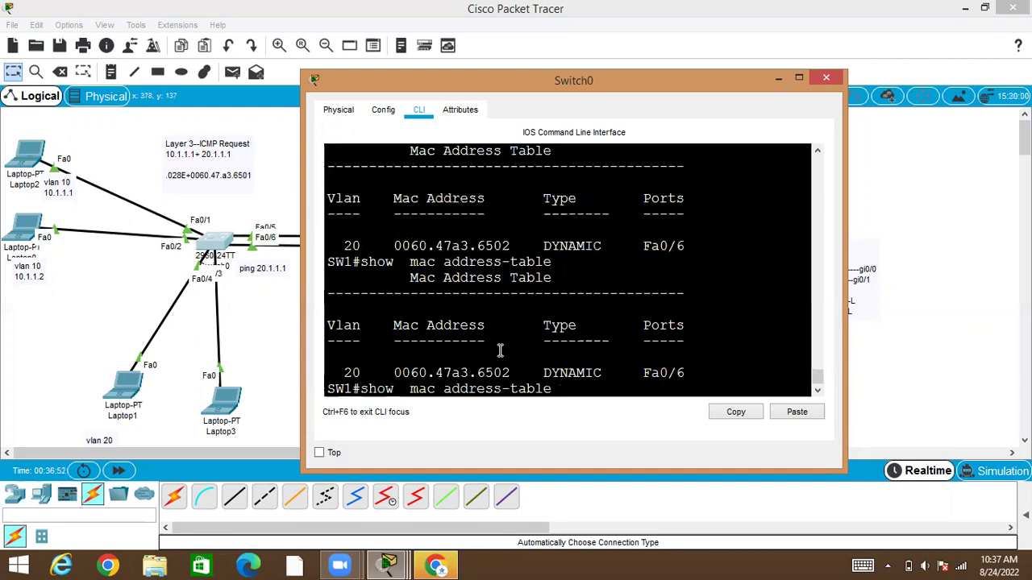
{"action": "key", "text": "Return"}
{"action": "key", "text": "Up"}
{"action": "key", "text": "Return"}
{"action": "key", "text": "Up"}
{"action": "key", "text": "Return"}
{"action": "key", "text": "Up"}
{"action": "key", "text": "Return"}
{"action": "key", "text": "Up"}
{"action": "key", "text": "Return"}
{"action": "key", "text": "Up"}
{"action": "key", "text": "Return"}
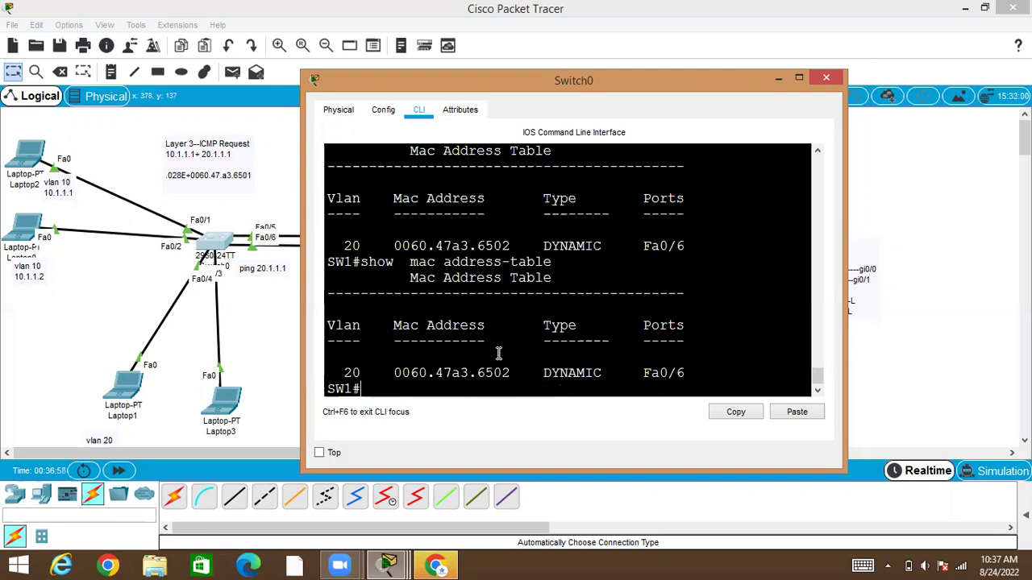
Examine the MAC address of the VLAN 20 entry on Fa0/6, highlighting its parts one after another.
{"action": "double_click", "coordinate": [451, 367]}
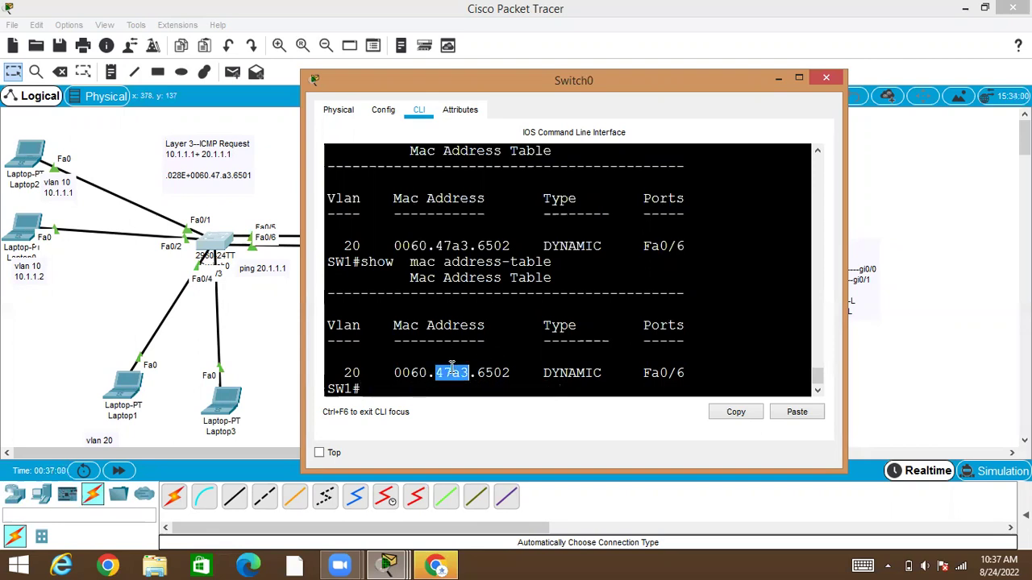
{"action": "left_click", "coordinate": [386, 361]}
{"action": "double_click", "coordinate": [419, 373]}
{"action": "double_click", "coordinate": [476, 374]}
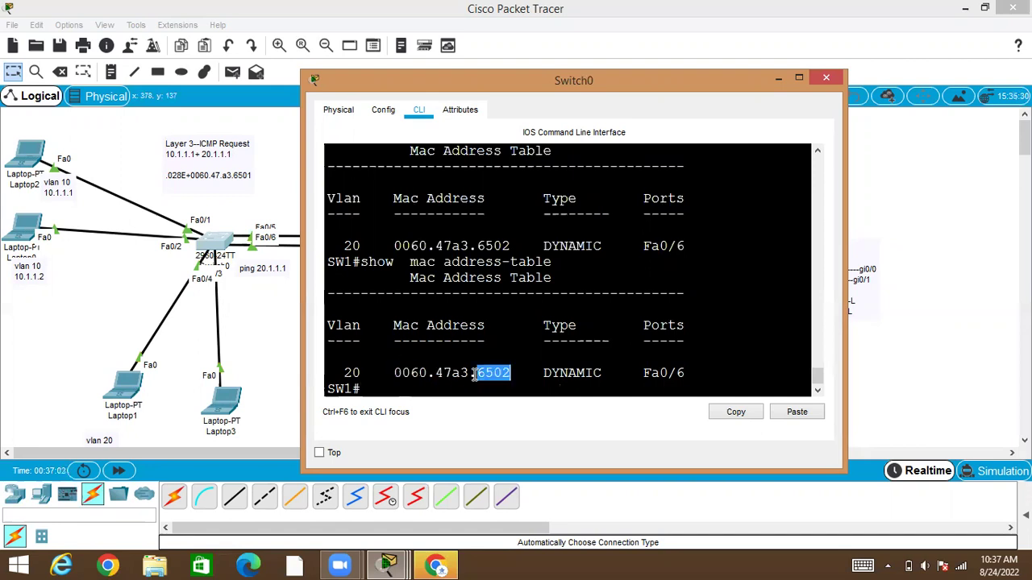
{"action": "double_click", "coordinate": [449, 373]}
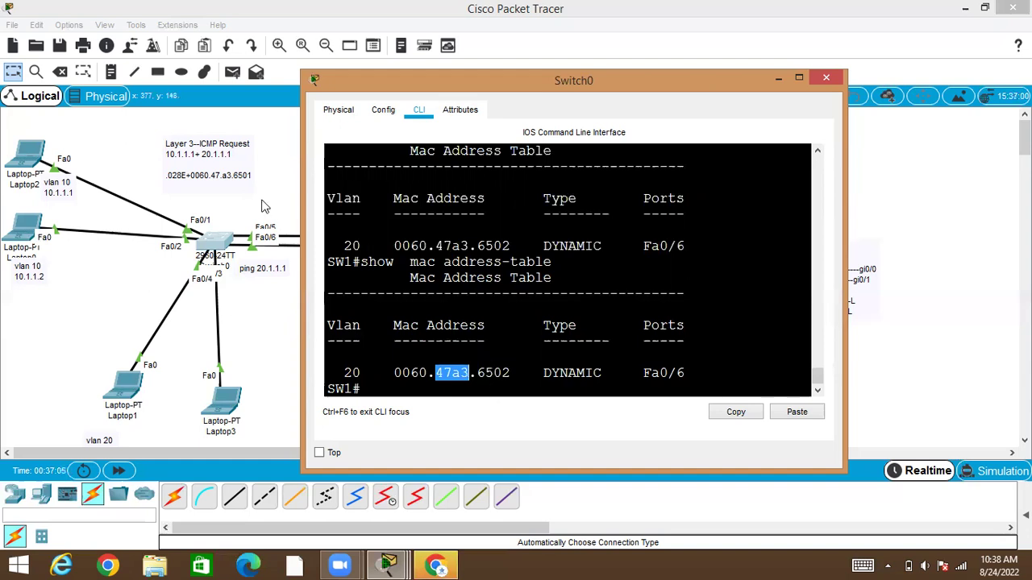
{"action": "left_click", "coordinate": [472, 370]}
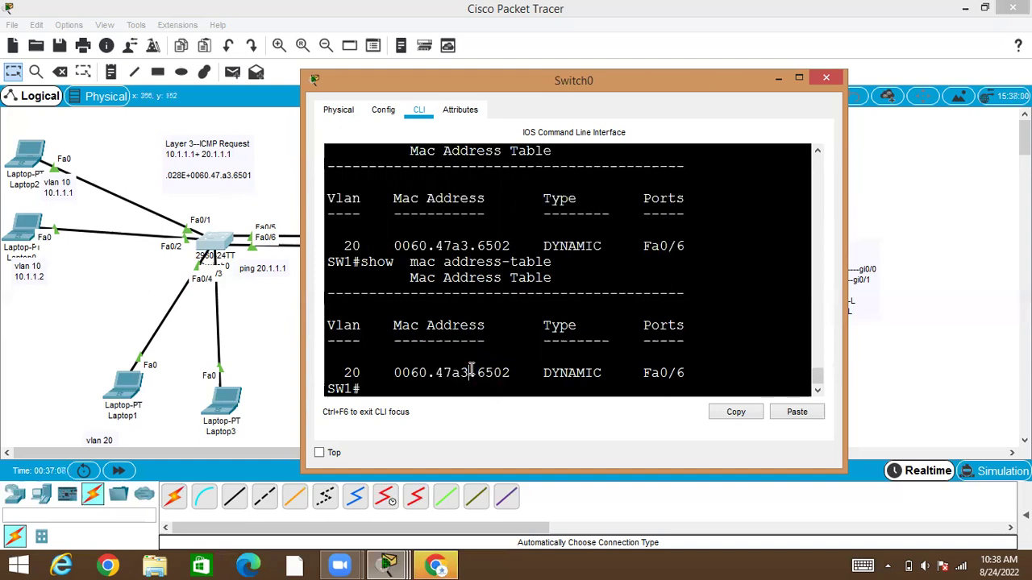
List Laptop2's ARP cache several times with arp -a in its command prompt.
{"action": "left_click", "coordinate": [26, 161]}
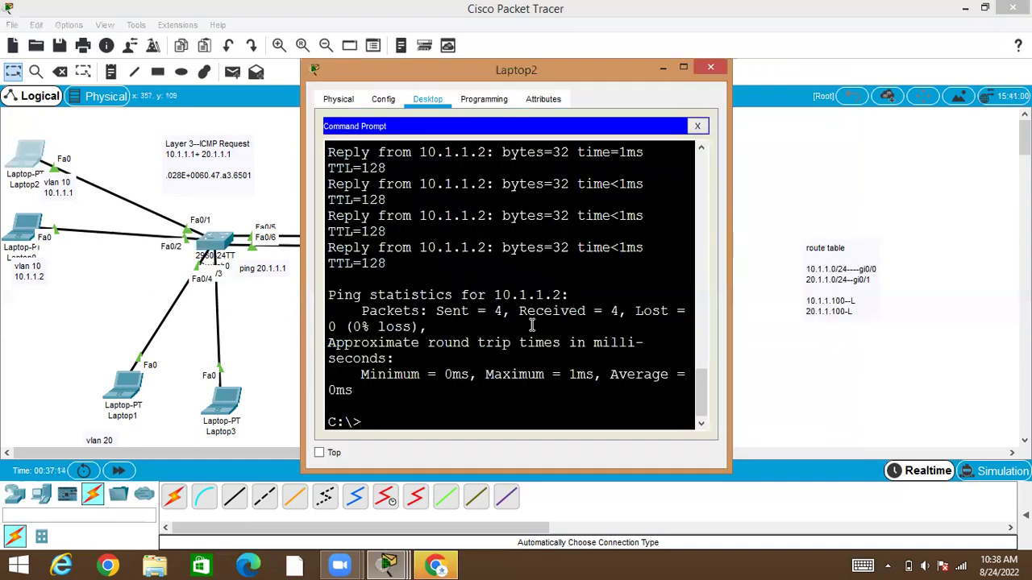
{"action": "key", "text": "Return"}
{"action": "type", "text": "arp -a"}
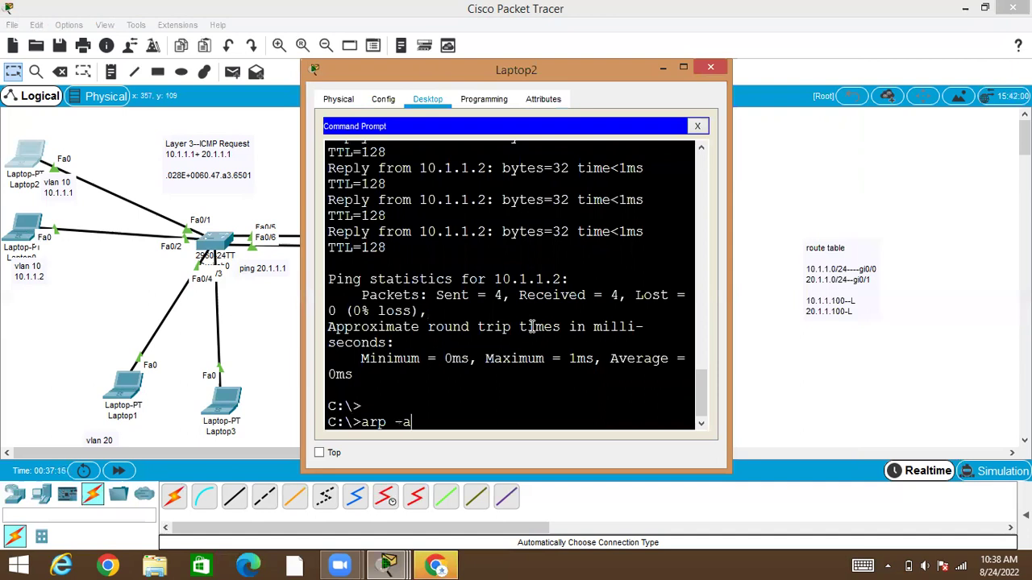
{"action": "key", "text": "Return"}
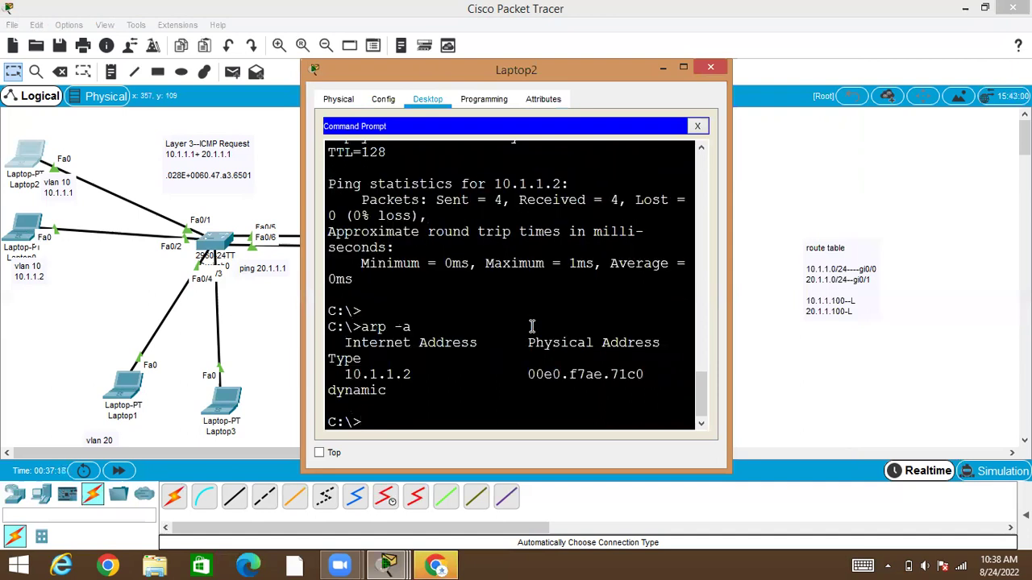
{"action": "key", "text": "Up"}
{"action": "key", "text": "Return"}
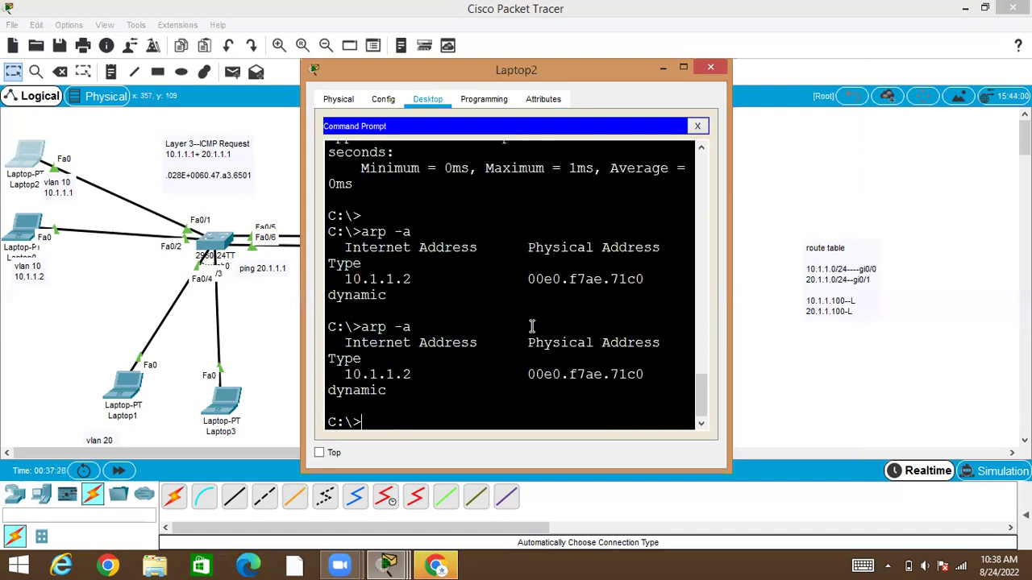
{"action": "key", "text": "Up"}
{"action": "key", "text": "Return"}
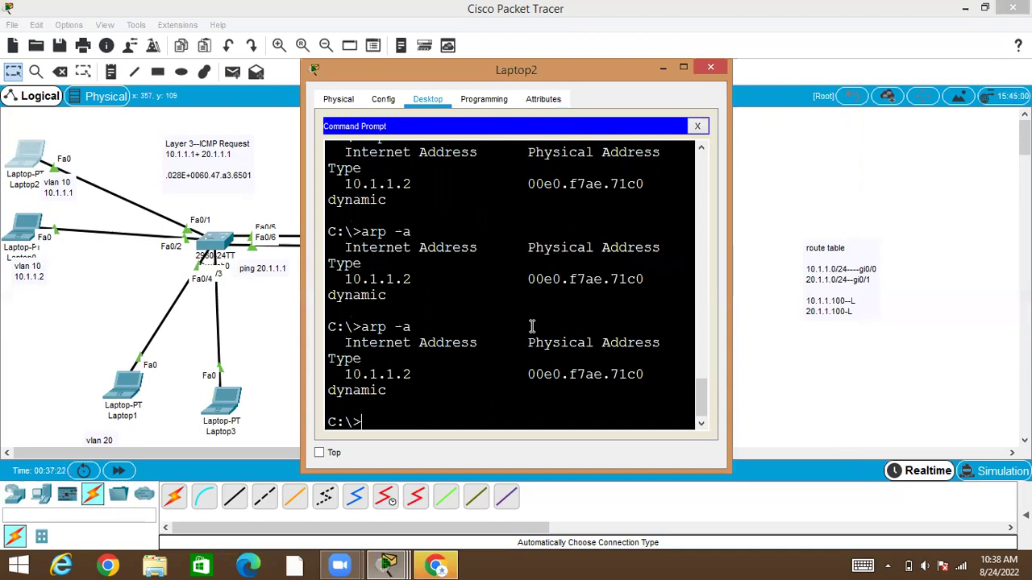
{"action": "key", "text": "Up"}
{"action": "key", "text": "Down"}
Replace the destination MAC address after .028E+ in the ICMP request note with ????
{"action": "left_click", "coordinate": [217, 179]}
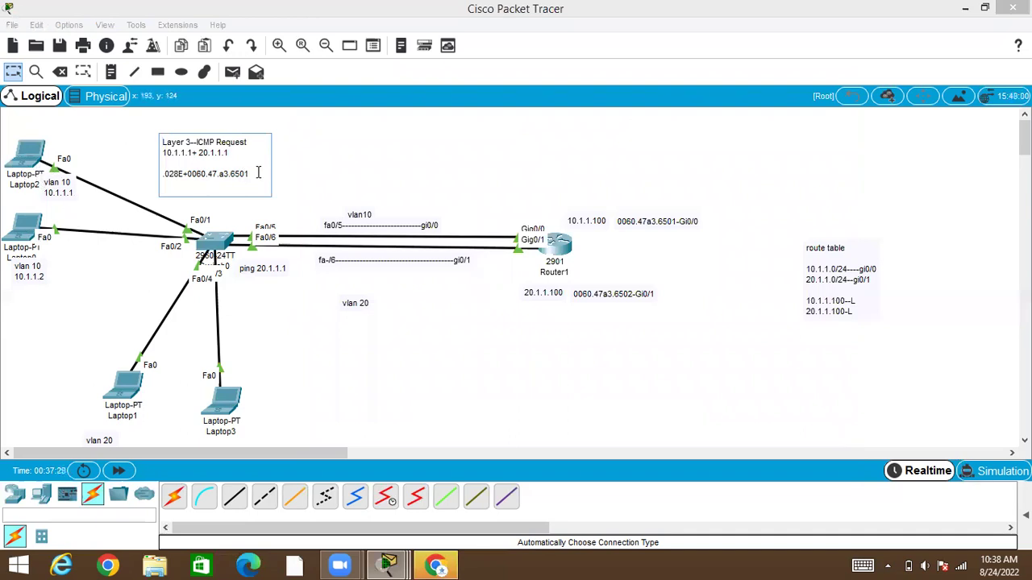
{"action": "key", "text": "BackSpace"}
{"action": "key", "text": "BackSpace"}
{"action": "key", "text": "BackSpace"}
{"action": "key", "text": "BackSpace"}
{"action": "key", "text": "BackSpace"}
{"action": "key", "text": "BackSpace"}
{"action": "key", "text": "BackSpace"}
{"action": "key", "text": "BackSpace"}
{"action": "key", "text": "BackSpace"}
{"action": "key", "text": "BackSpace"}
{"action": "key", "text": "BackSpace"}
{"action": "key", "text": "BackSpace"}
{"action": "key", "text": "BackSpace"}
{"action": "key", "text": "BackSpace"}
{"action": "key", "text": "BackSpace"}
Add the line ARP---10.1.1.100 below the MAC address line in the ICMP request note.
{"action": "key", "text": "Return"}
{"action": "key", "text": "Return"}
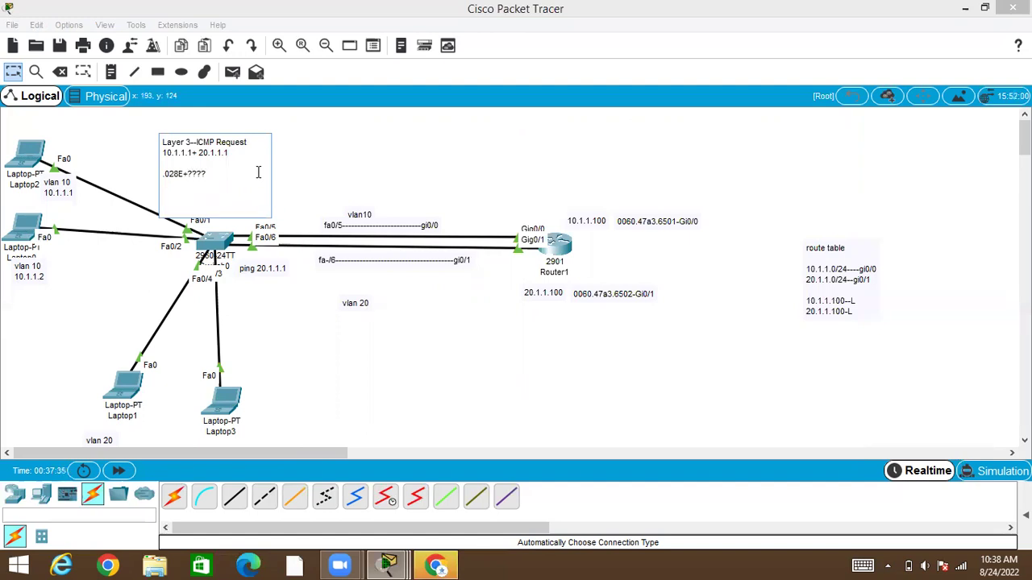
{"action": "type", "text": "ARO"}
{"action": "left_click", "coordinate": [719, 188]}
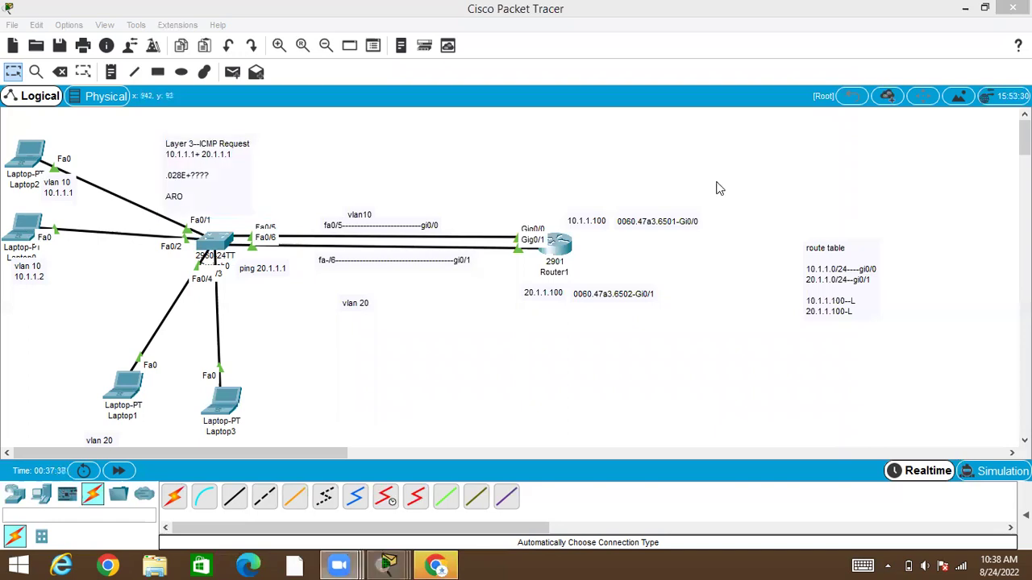
{"action": "left_click", "coordinate": [199, 199]}
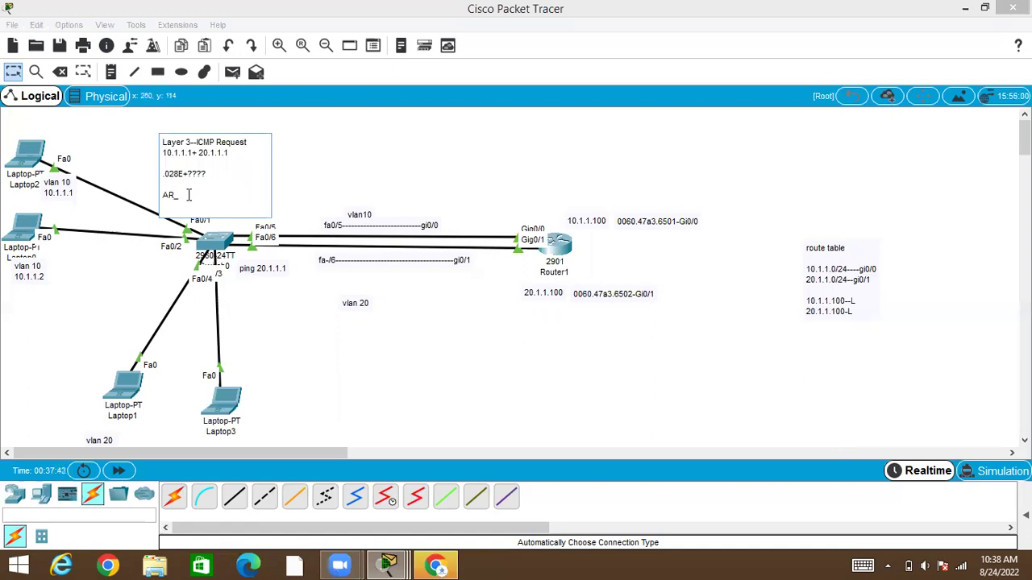
{"action": "type", "text": "P---10.1.1.100"}
{"action": "left_click_drag", "start_coordinate": [238, 195], "coordinate": [154, 203]}
{"action": "left_click", "coordinate": [239, 197]}
{"action": "left_click_drag", "start_coordinate": [239, 196], "coordinate": [185, 198]}
{"action": "left_click", "coordinate": [351, 173]}
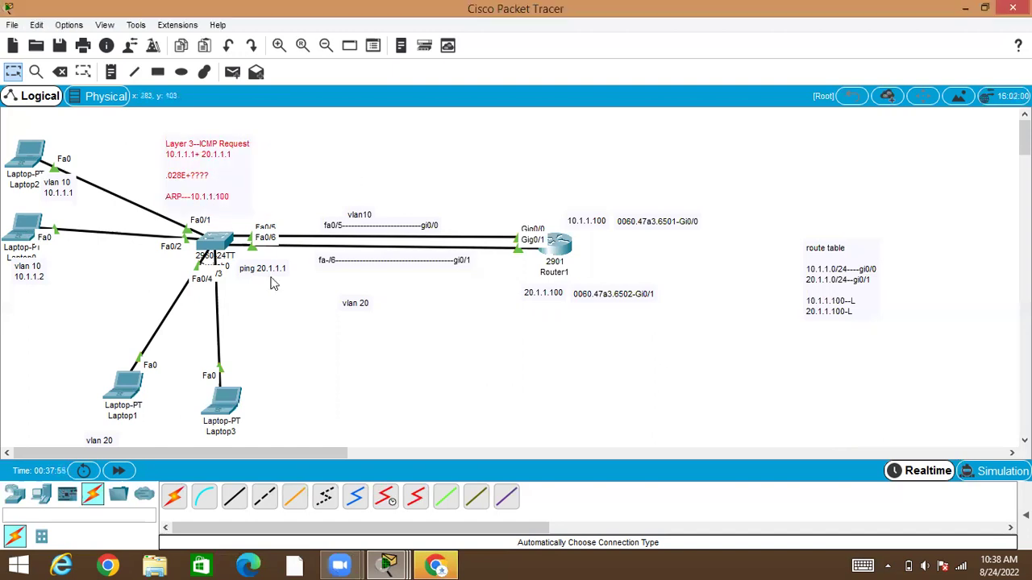
Ping the router's VLAN 10 gateway 10.1.1.100 from Laptop2's command prompt.
{"action": "left_click", "coordinate": [30, 156]}
{"action": "key", "text": "Return"}
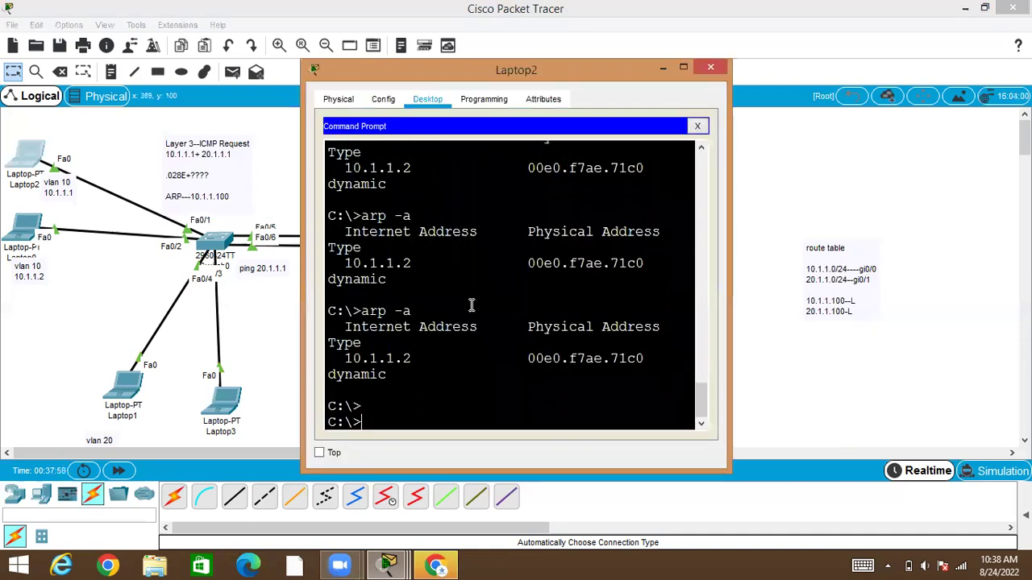
{"action": "type", "text": "pin"}
{"action": "key", "text": "BackSpace"}
{"action": "key", "text": "BackSpace"}
{"action": "left_click", "coordinate": [266, 210]}
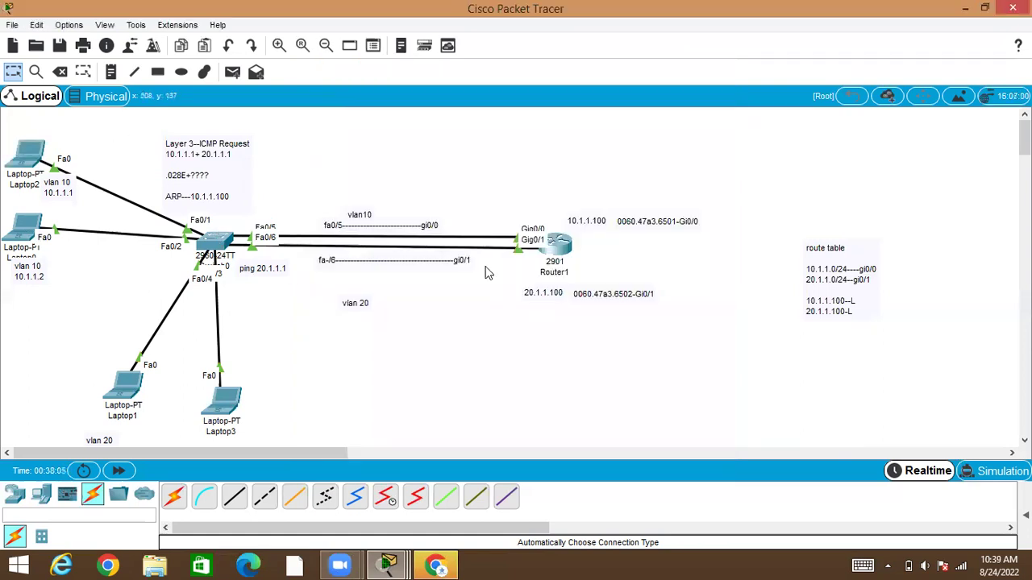
{"action": "left_click", "coordinate": [38, 165]}
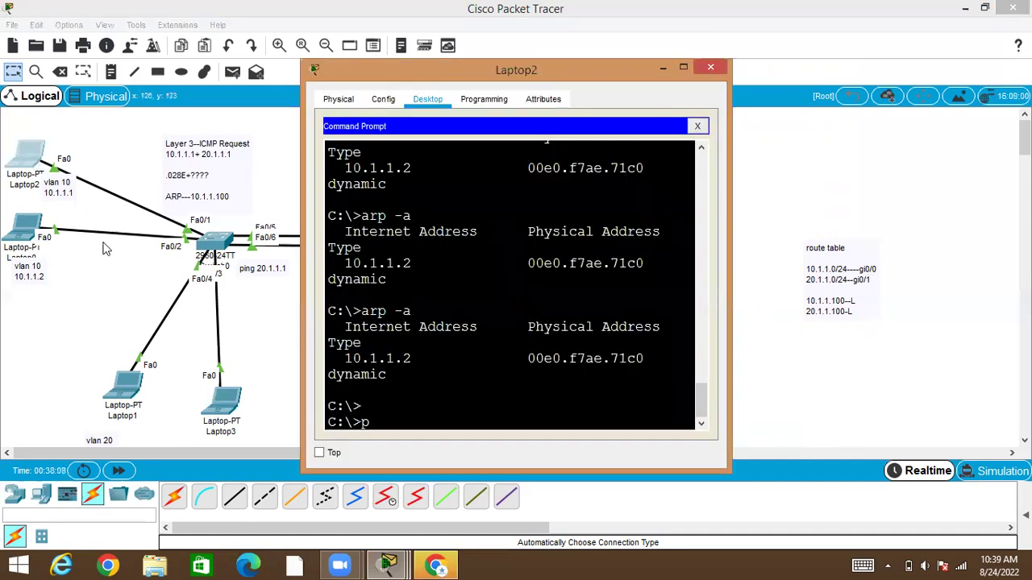
{"action": "type", "text": "ing 1"}
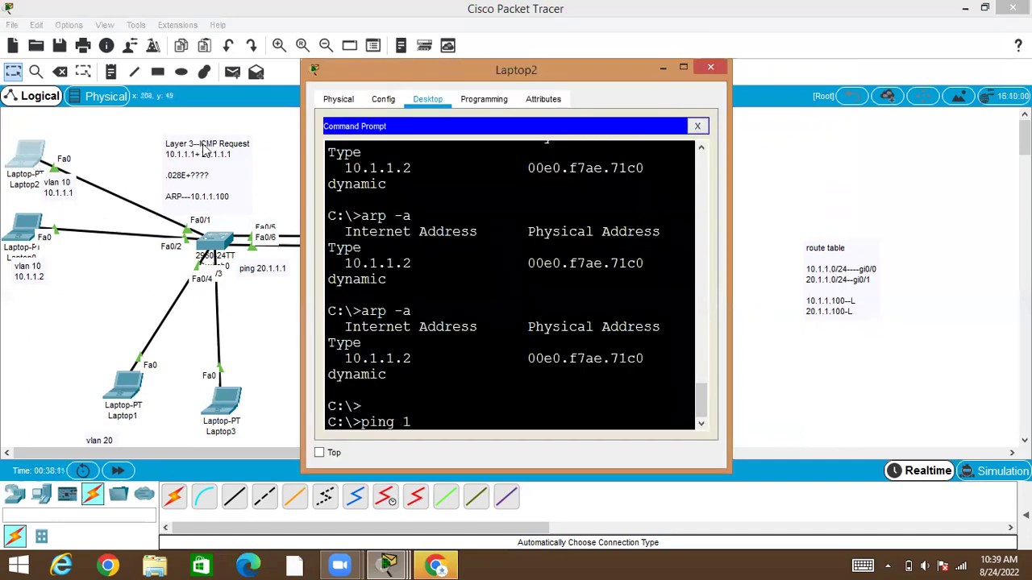
{"action": "type", "text": "0.1.1.100"}
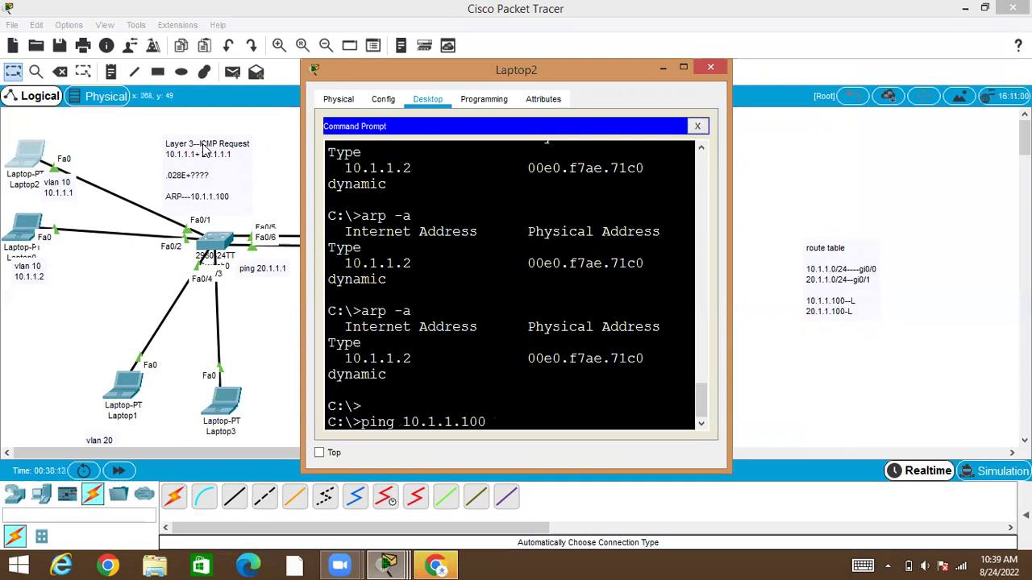
{"action": "key", "text": "Return"}
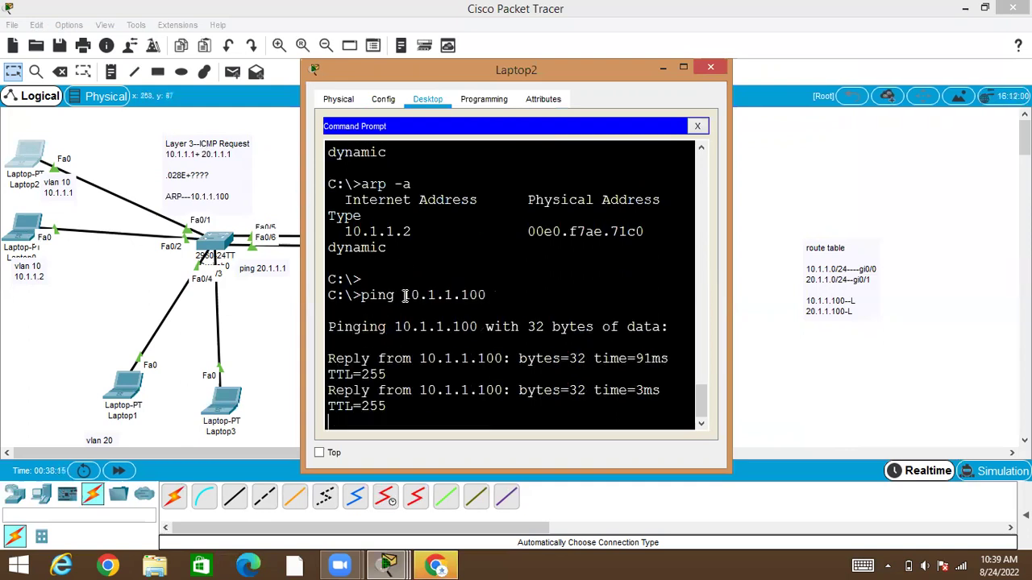
List Laptop2's ARP cache with arp -a and highlight the physical address of the 10.1.1.100 entry.
{"action": "key", "text": "Up"}
{"action": "key", "text": "Up"}
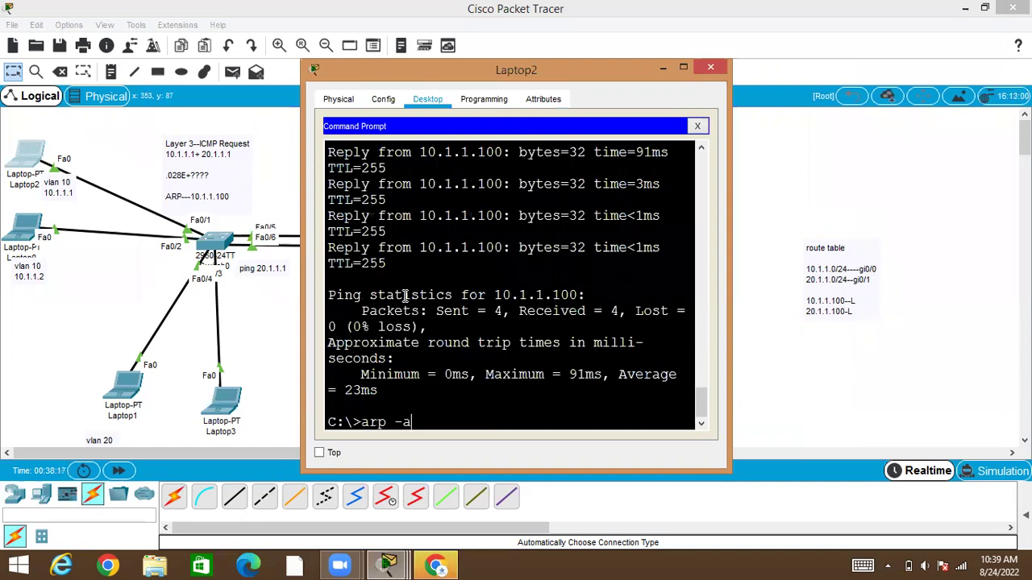
{"action": "key", "text": "Return"}
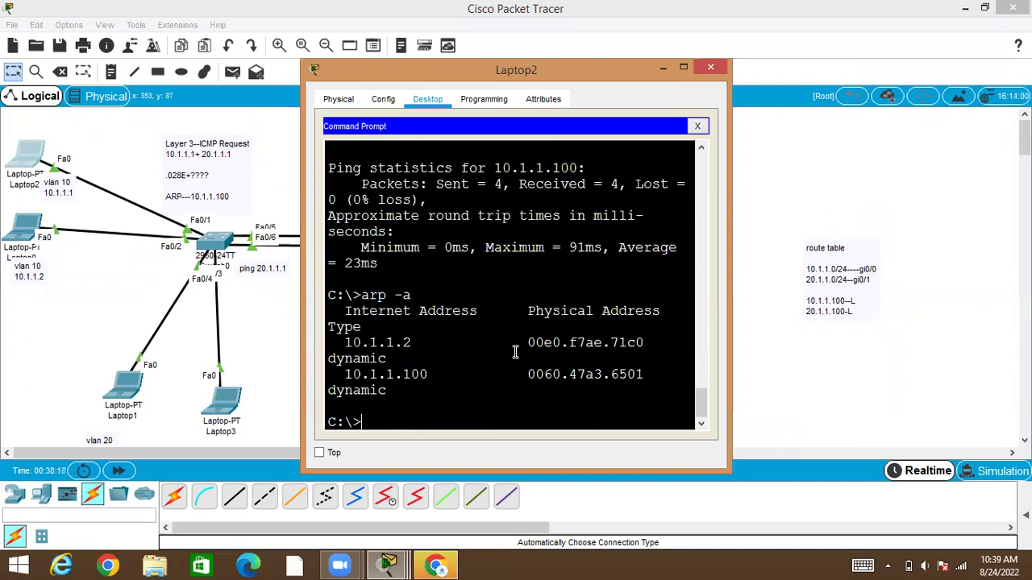
{"action": "left_click_drag", "start_coordinate": [528, 374], "coordinate": [637, 375]}
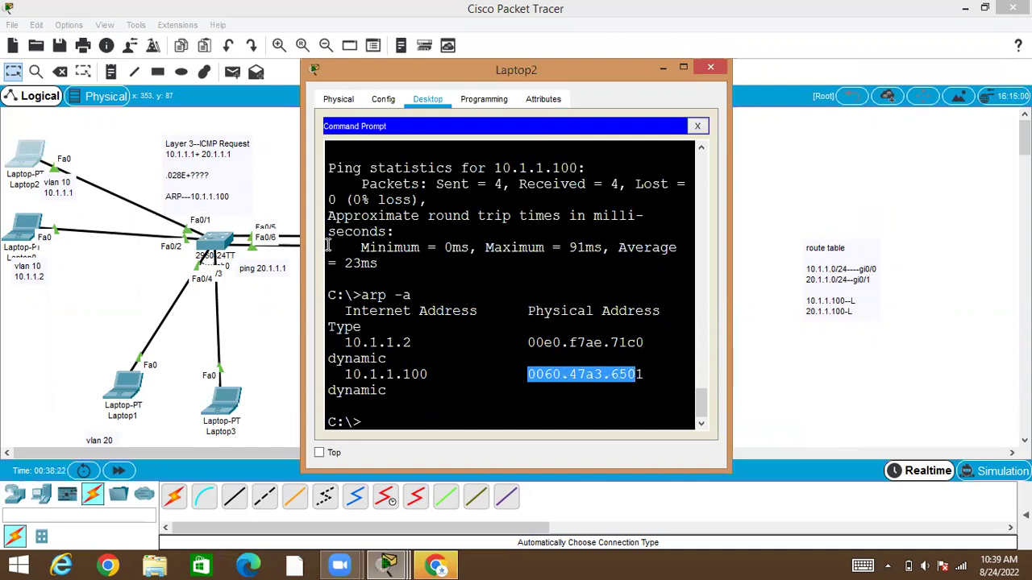
Replace the ???? after .028E+ in the ICMP request note with 0060.6501.
{"action": "left_click", "coordinate": [273, 186]}
{"action": "left_click", "coordinate": [208, 174]}
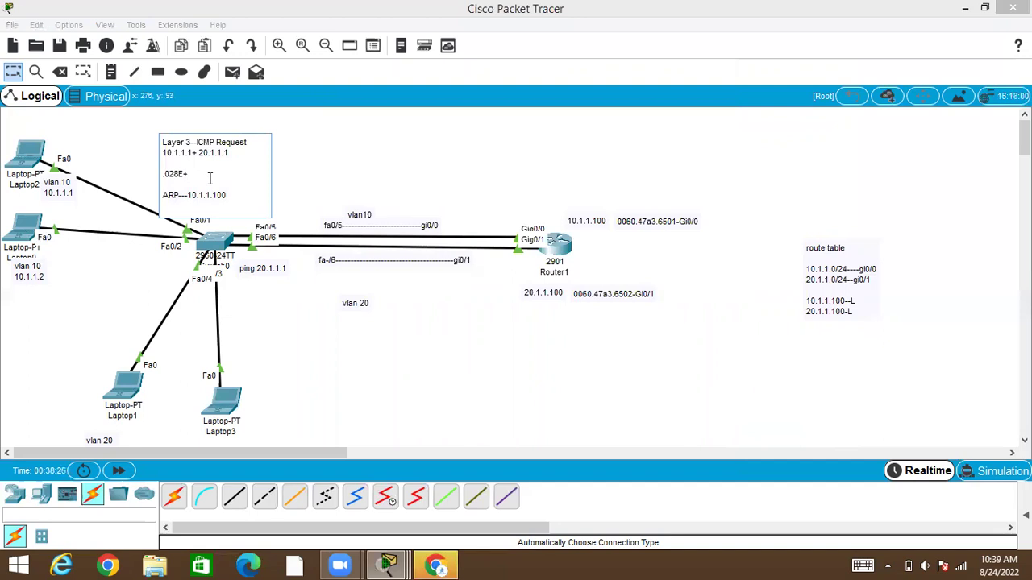
{"action": "type", "text": "0060.6501"}
{"action": "left_click", "coordinate": [427, 145]}
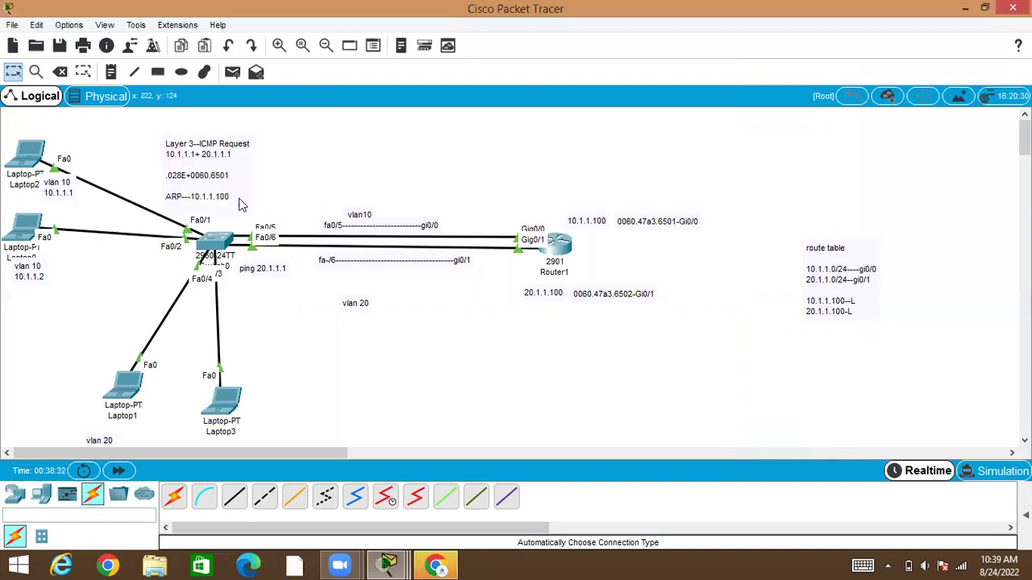
Display Switch0's MAC address table with show mac address-table and examine the VLAN 10 entry on Fa0/5.
{"action": "left_click", "coordinate": [215, 241]}
{"action": "key", "text": "Up"}
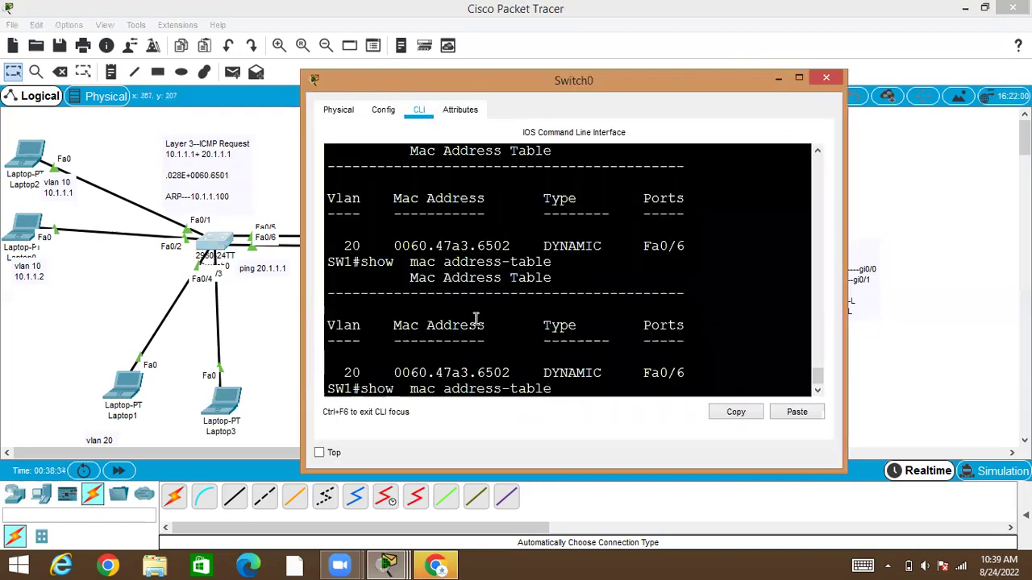
{"action": "key", "text": "Return"}
{"action": "double_click", "coordinate": [487, 356]}
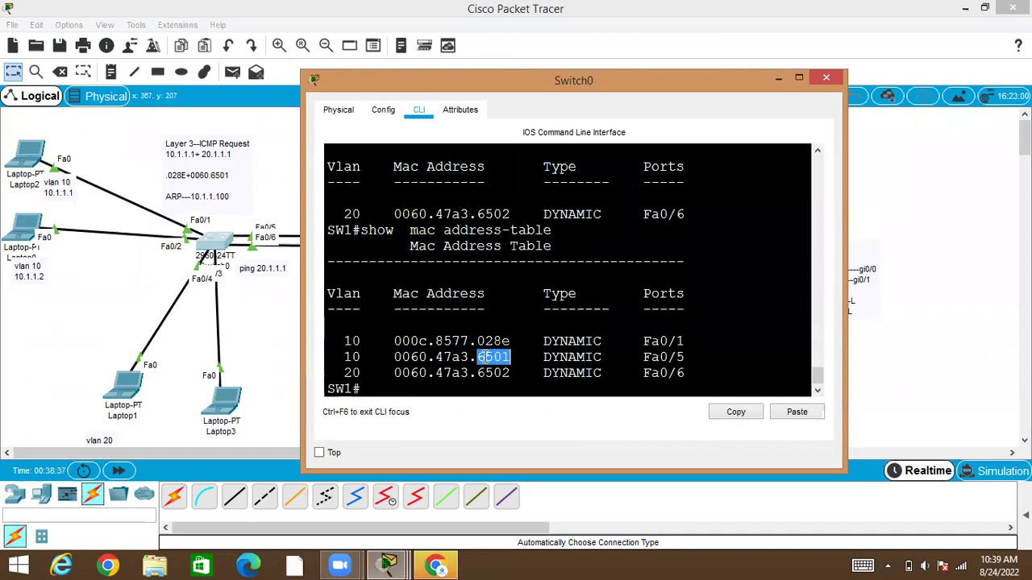
{"action": "left_click", "coordinate": [657, 357]}
{"action": "left_click", "coordinate": [295, 200]}
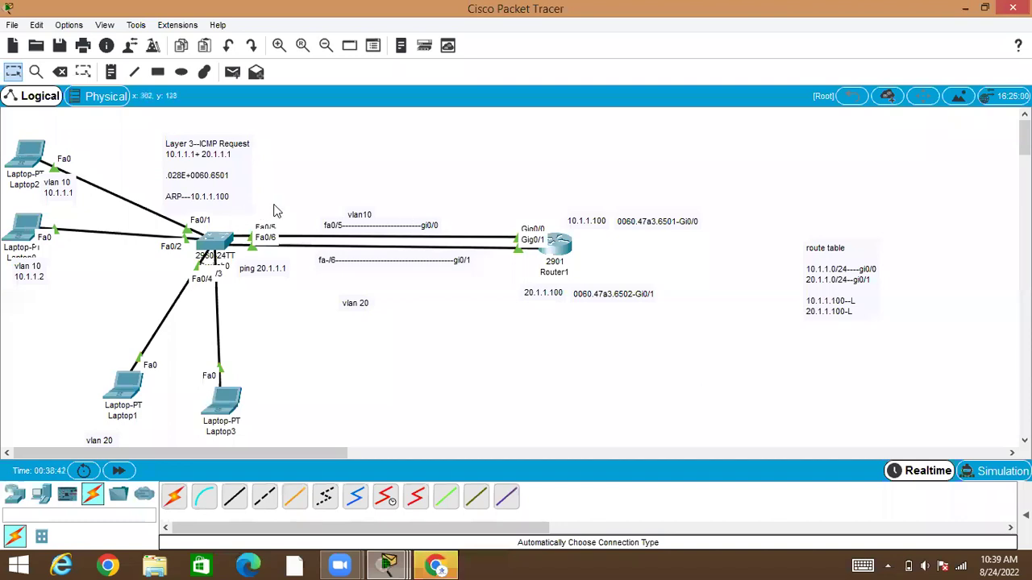
{"action": "left_click_drag", "start_coordinate": [275, 207], "coordinate": [556, 201]}
Copy the Layer 3--ICMP Request and 10.1.1.1+ 20.1.1.1 lines into a new note above the VLAN 10 link.
{"action": "double_click", "coordinate": [220, 195]}
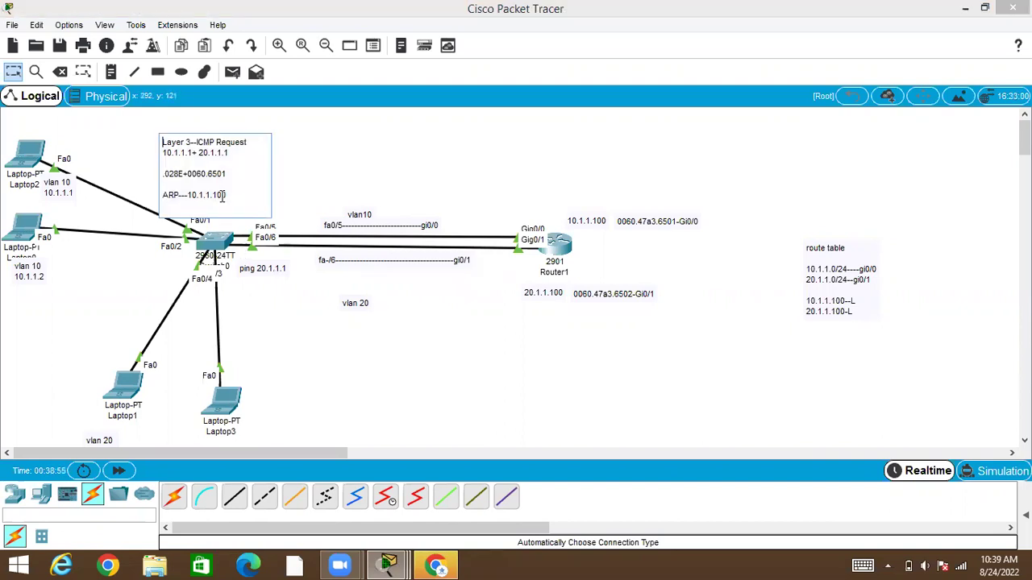
{"action": "left_click_drag", "start_coordinate": [235, 155], "coordinate": [158, 143]}
{"action": "key", "text": "ctrl+c"}
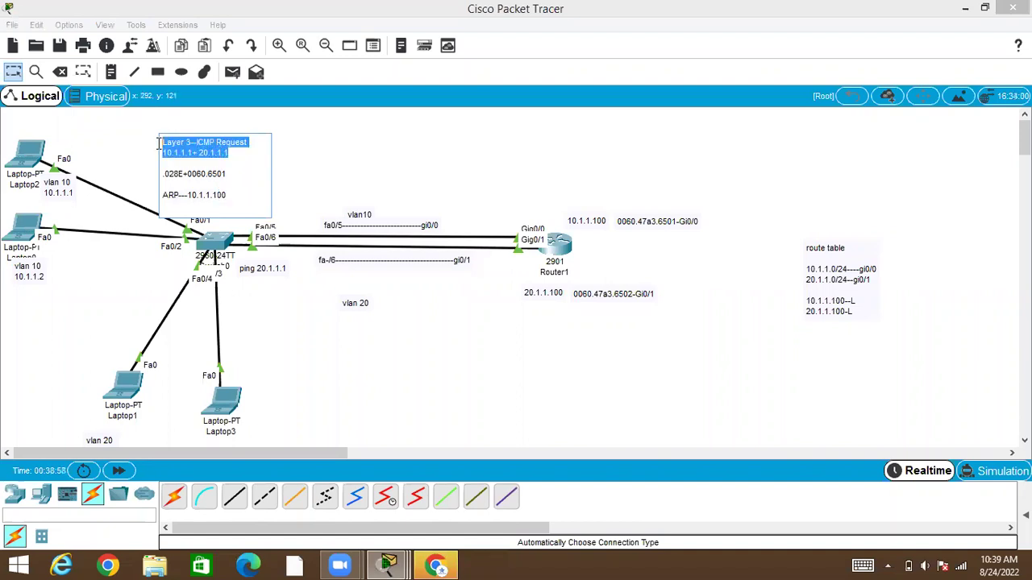
{"action": "left_click", "coordinate": [328, 159]}
{"action": "left_click", "coordinate": [113, 77]}
{"action": "left_click", "coordinate": [309, 143]}
{"action": "key", "text": "ctrl+v"}
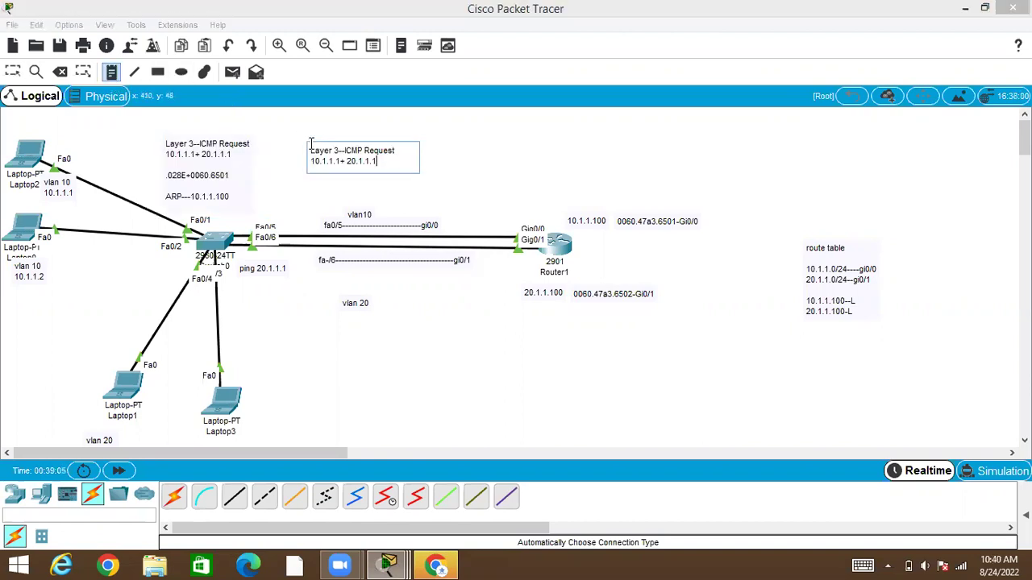
Add the line souce (fa0//5)+6501 below a blank line in the new ICMP request note.
{"action": "key", "text": "Return"}
{"action": "key", "text": "Return"}
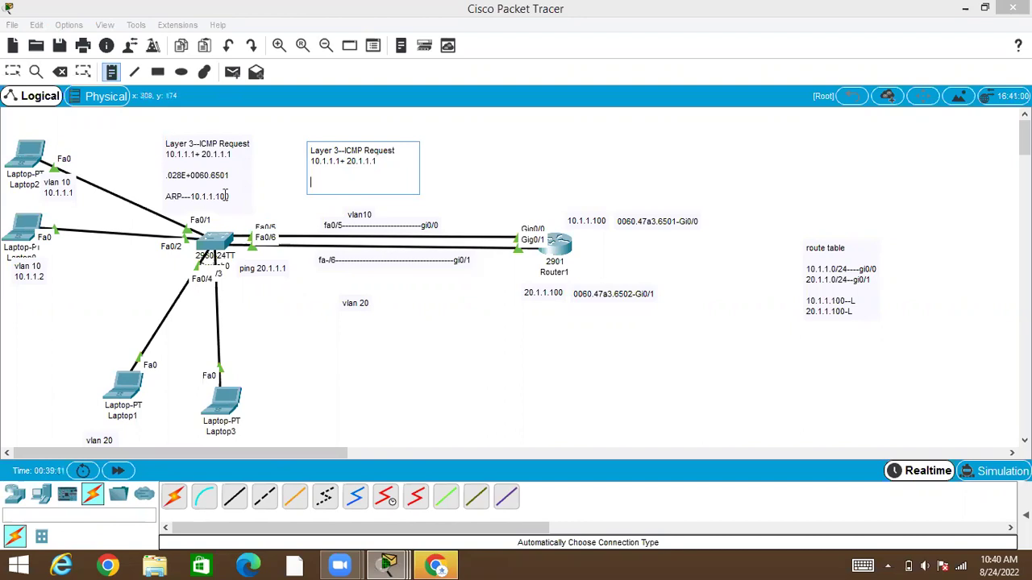
{"action": "type", "text": "souce (fa0//5"}
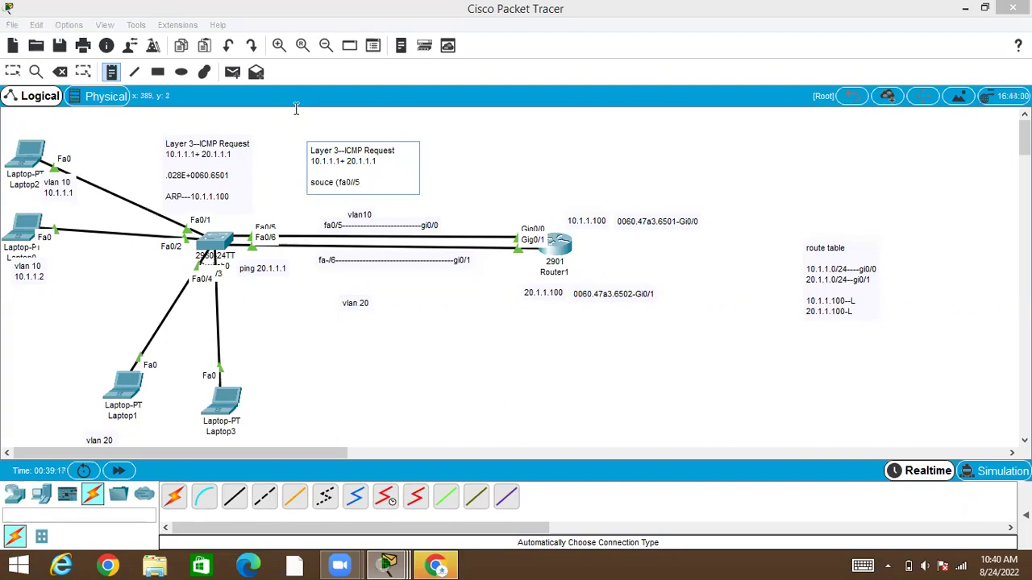
{"action": "type", "text": ")+6501"}
{"action": "left_click", "coordinate": [479, 161]}
Move the new ICMP request note above Router1 and delete its souce (fa0//5)+6501 line.
{"action": "left_click_drag", "start_coordinate": [355, 157], "coordinate": [529, 180]}
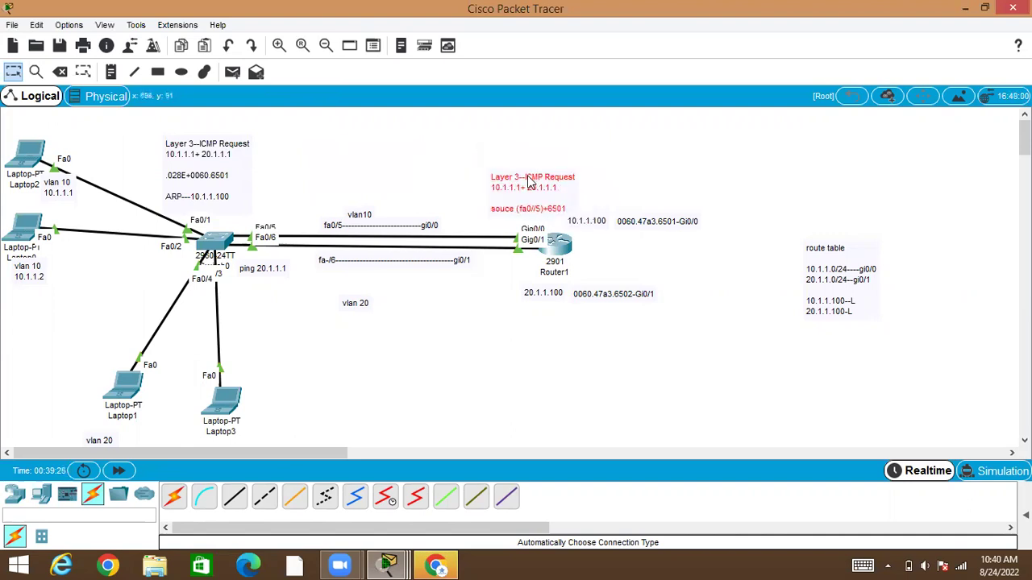
{"action": "double_click", "coordinate": [567, 207]}
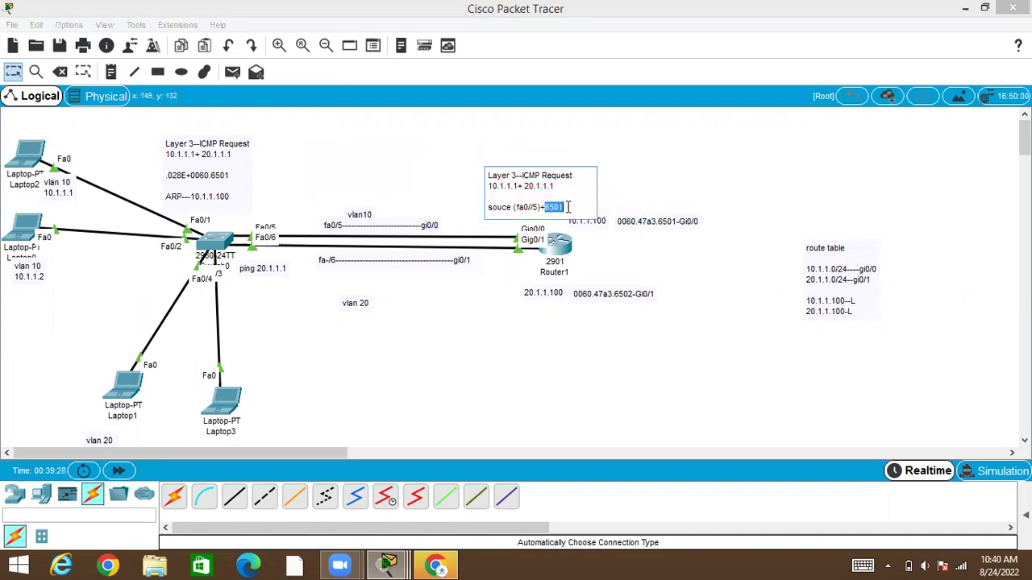
{"action": "key", "text": "BackSpace"}
{"action": "key", "text": "BackSpace"}
{"action": "key", "text": "BackSpace"}
{"action": "key", "text": "BackSpace"}
{"action": "key", "text": "BackSpace"}
{"action": "key", "text": "BackSpace"}
{"action": "key", "text": "BackSpace"}
{"action": "key", "text": "BackSpace"}
{"action": "key", "text": "BackSpace"}
{"action": "key", "text": "BackSpace"}
{"action": "key", "text": "BackSpace"}
{"action": "key", "text": "BackSpace"}
{"action": "key", "text": "BackSpace"}
{"action": "key", "text": "BackSpace"}
{"action": "key", "text": "BackSpace"}
{"action": "key", "text": "BackSpace"}
{"action": "key", "text": "BackSpace"}
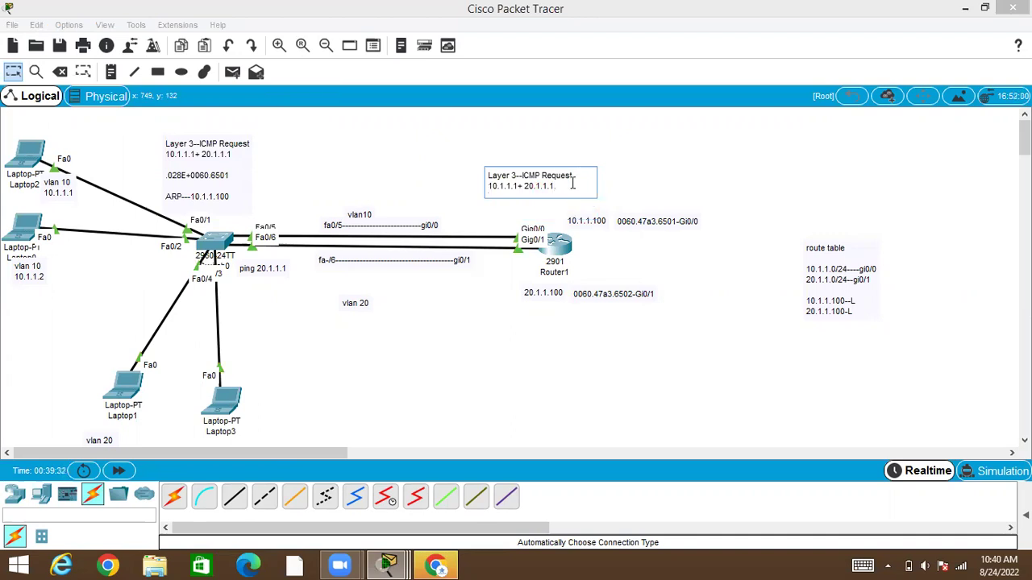
{"action": "left_click", "coordinate": [645, 191]}
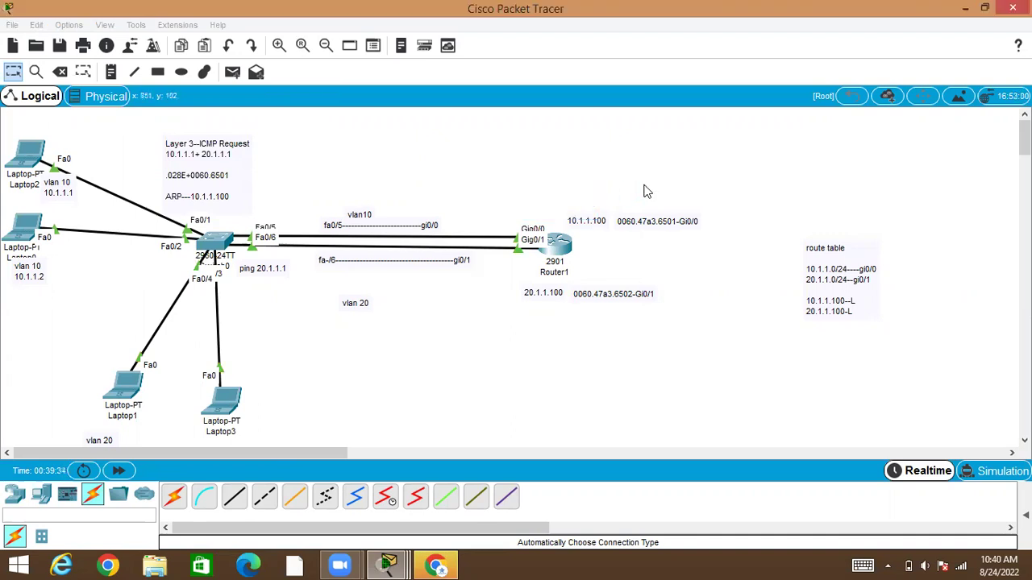
Display Router1's routing table with show ip route and examine the exit interface of the 20.1.1.0/24 route.
{"action": "left_click", "coordinate": [564, 246]}
{"action": "key", "text": "Return"}
{"action": "key", "text": "Return"}
{"action": "type", "text": "s"}
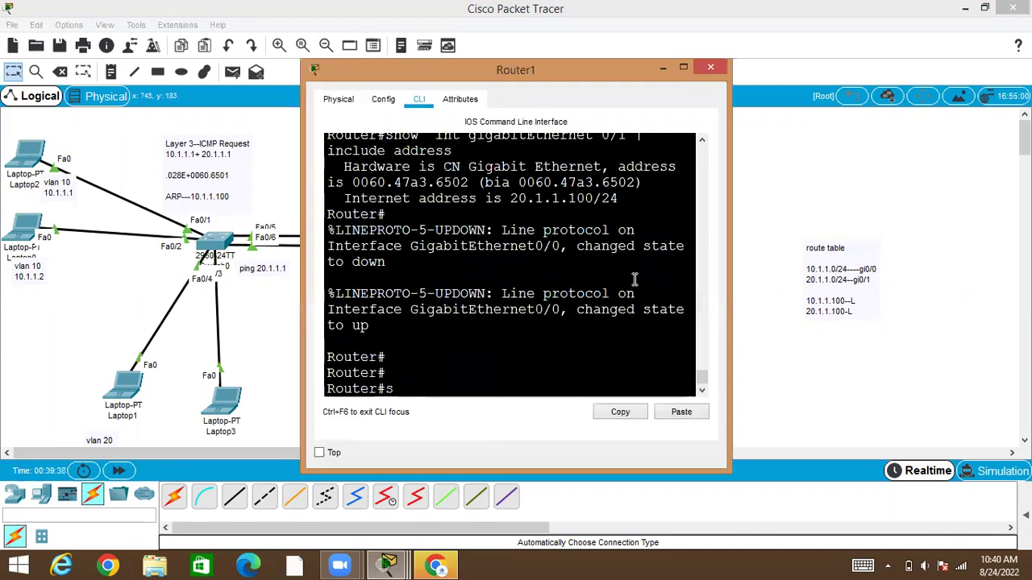
{"action": "type", "text": "ho"}
{"action": "key", "text": "Tab"}
{"action": "type", "text": "ip rou"}
{"action": "key", "text": "Tab"}
{"action": "key", "text": "Return"}
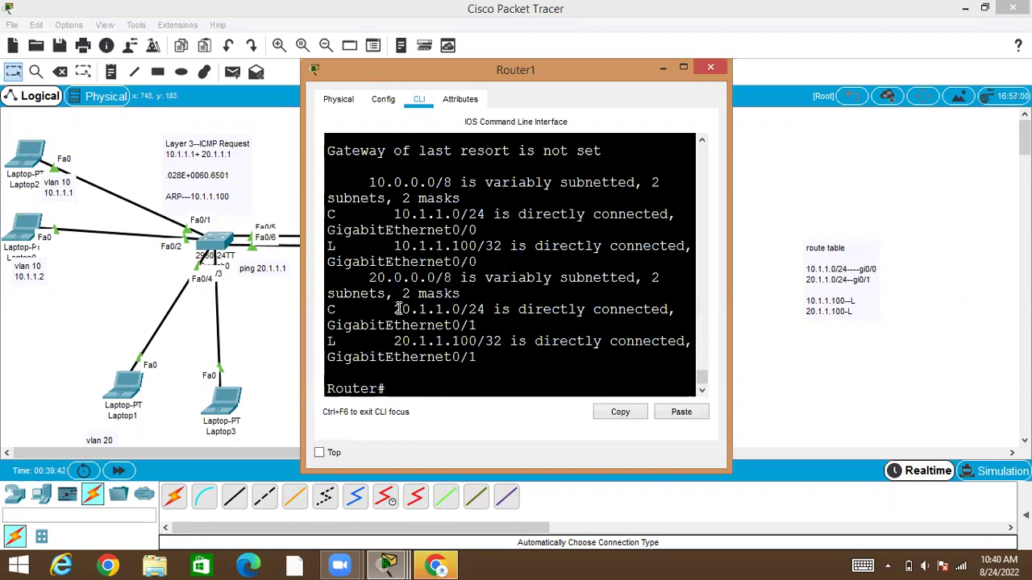
{"action": "left_click_drag", "start_coordinate": [394, 308], "coordinate": [327, 326]}
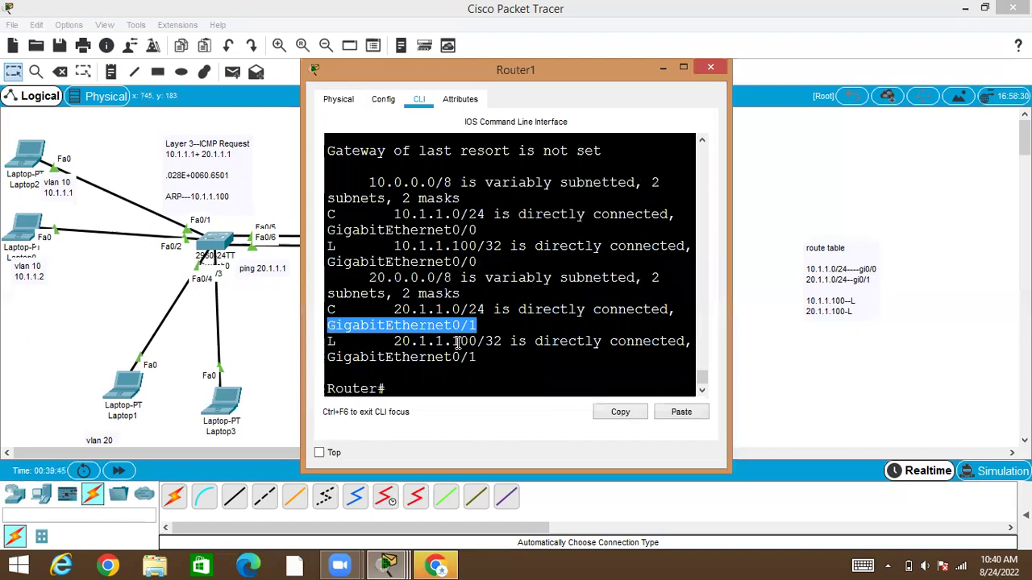
{"action": "left_click", "coordinate": [812, 368]}
Nudge the ICMP request note above Router1 and add the line 6501 below its IP address line.
{"action": "left_click_drag", "start_coordinate": [565, 196], "coordinate": [527, 184]}
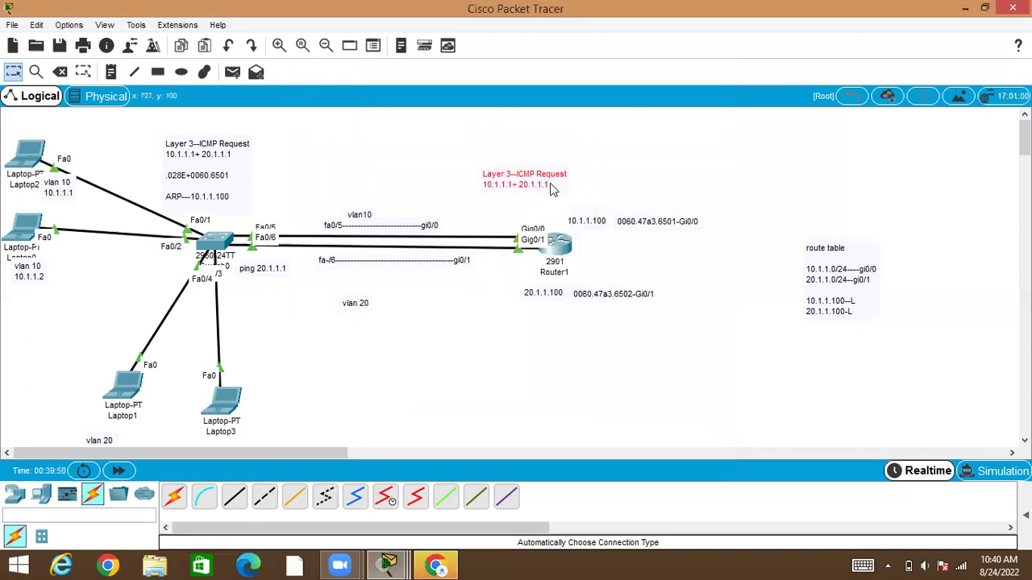
{"action": "double_click", "coordinate": [552, 188]}
{"action": "left_click", "coordinate": [558, 184]}
{"action": "key", "text": "Return"}
{"action": "key", "text": "Return"}
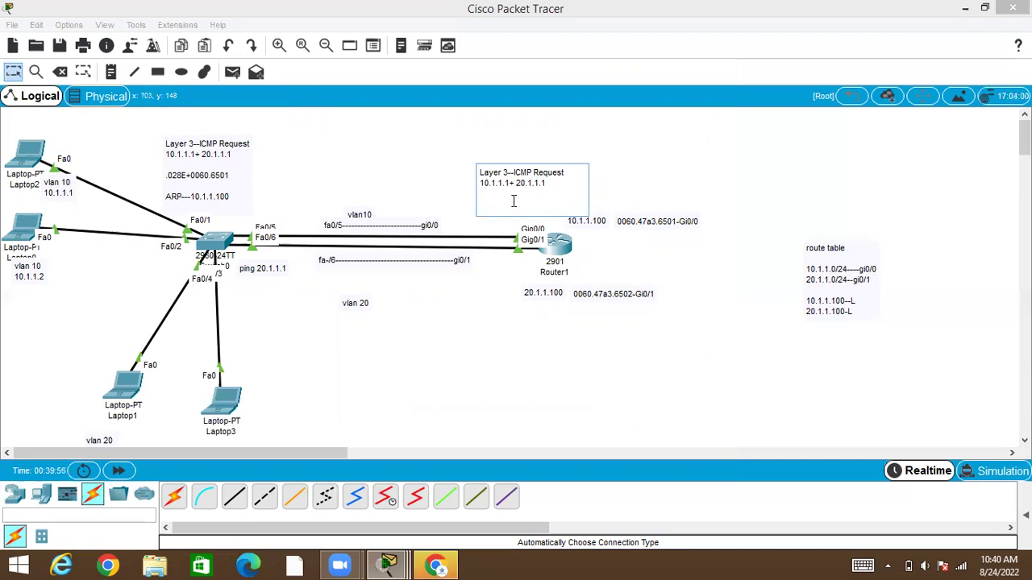
{"action": "type", "text": "6501"}
Display Router1's ARP table with show arp in an enlarged CLI window and highlight its entries.
{"action": "left_click", "coordinate": [556, 250]}
{"action": "key", "text": "Return"}
{"action": "key", "text": "Return"}
{"action": "type", "text": "so"}
{"action": "key", "text": "Tab"}
{"action": "key", "text": "BackSpace"}
{"action": "type", "text": "h"}
{"action": "key", "text": "Tab"}
{"action": "type", "text": "arp"}
{"action": "key", "text": "Return"}
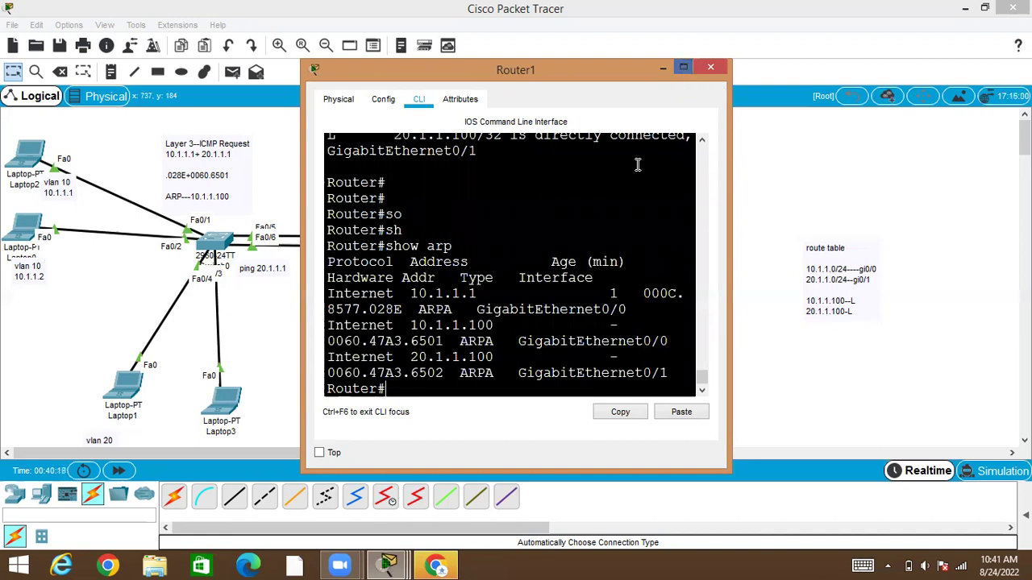
{"action": "left_click", "coordinate": [685, 71]}
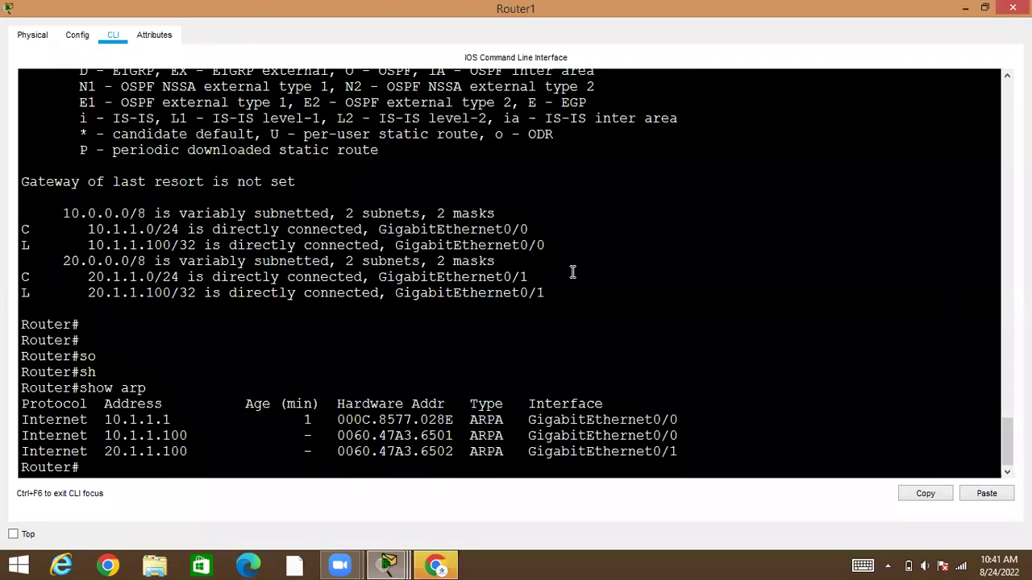
{"action": "key", "text": "Return"}
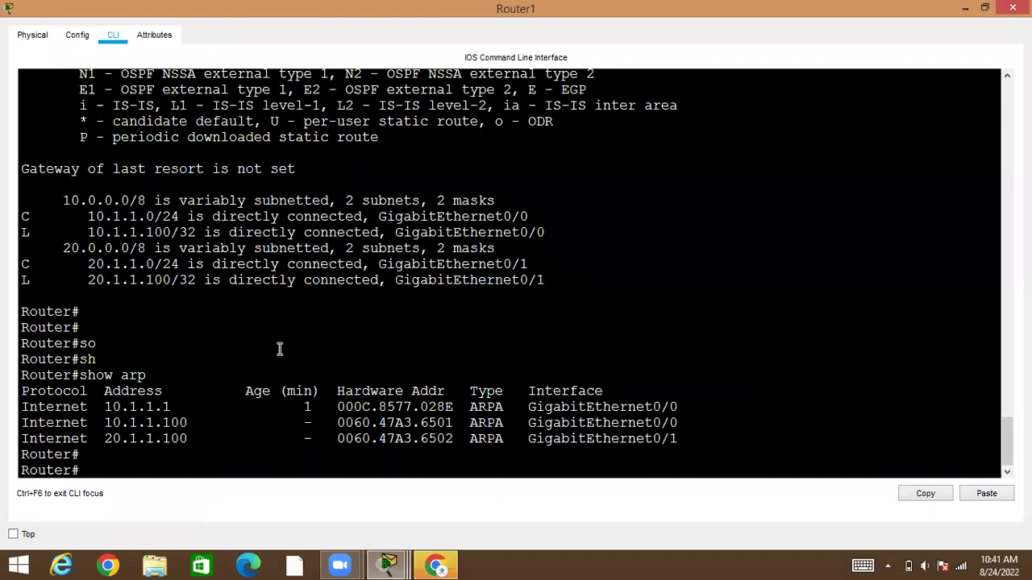
{"action": "left_click_drag", "start_coordinate": [113, 407], "coordinate": [737, 433]}
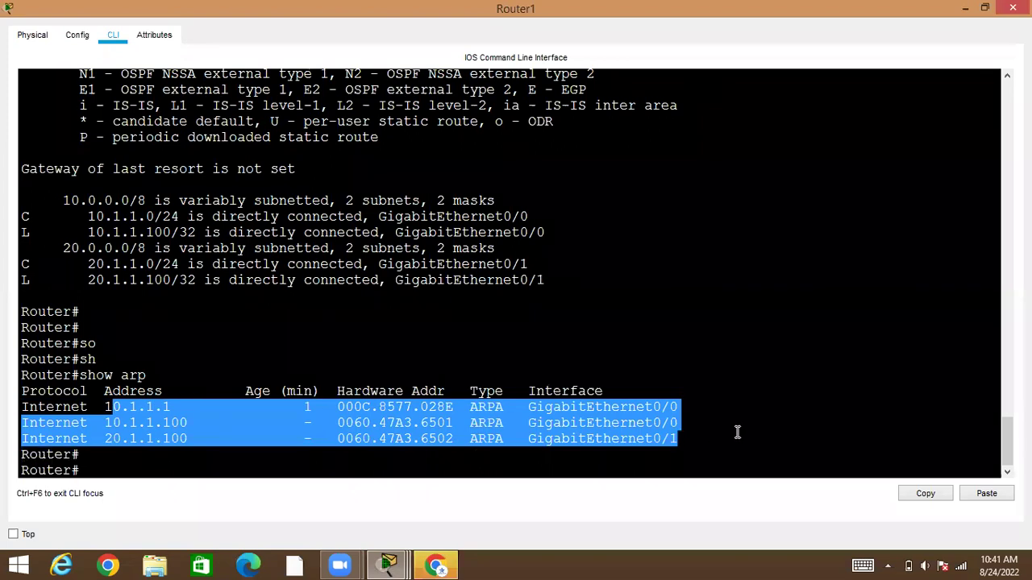
{"action": "left_click", "coordinate": [515, 473]}
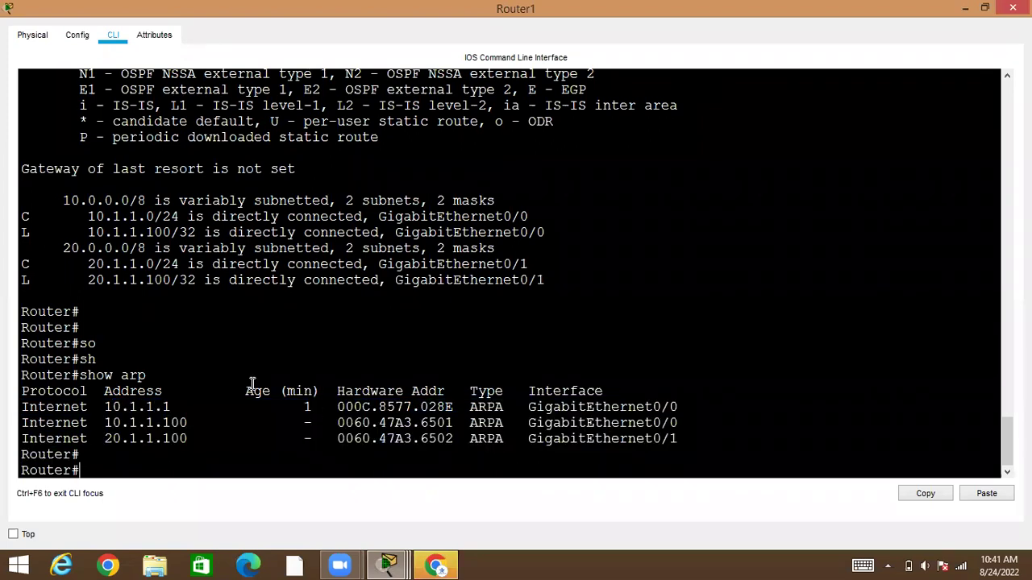
Ping 20.1.1.1 from Router1 and list its ARP table again with show arp.
{"action": "type", "text": "ping 20.1.1.1"}
{"action": "key", "text": "Return"}
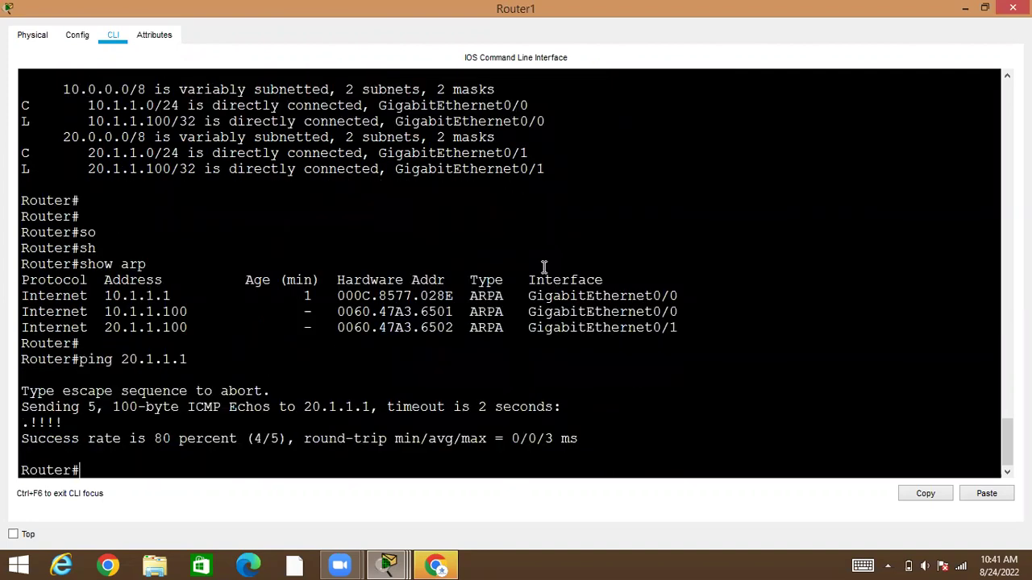
{"action": "type", "text": "show arp"}
{"action": "key", "text": "Return"}
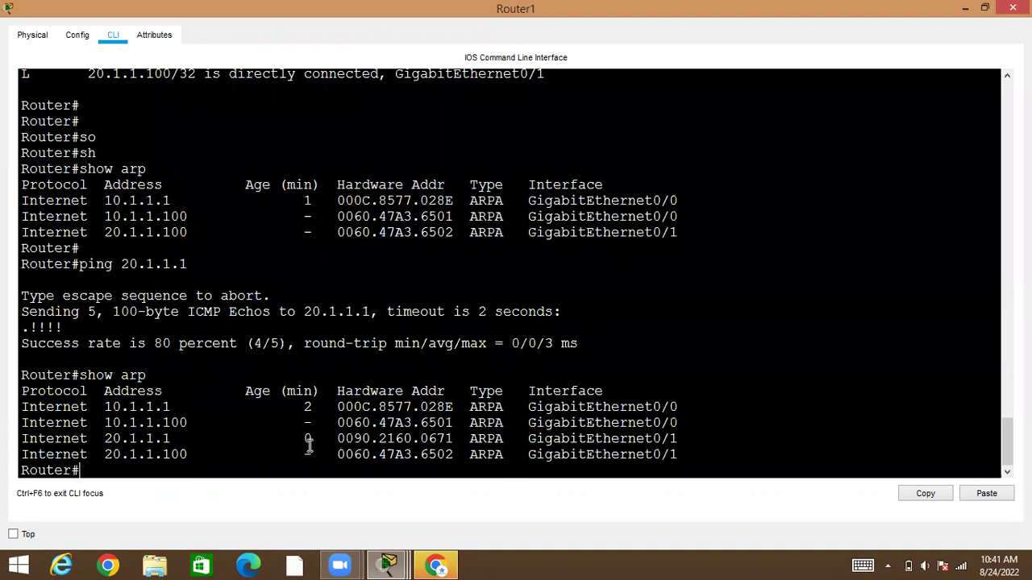
Examine the 20.1.1.1 hardware address in Router1's latest ARP table and the reply marks of the preceding ping.
{"action": "left_click_drag", "start_coordinate": [335, 439], "coordinate": [453, 439]}
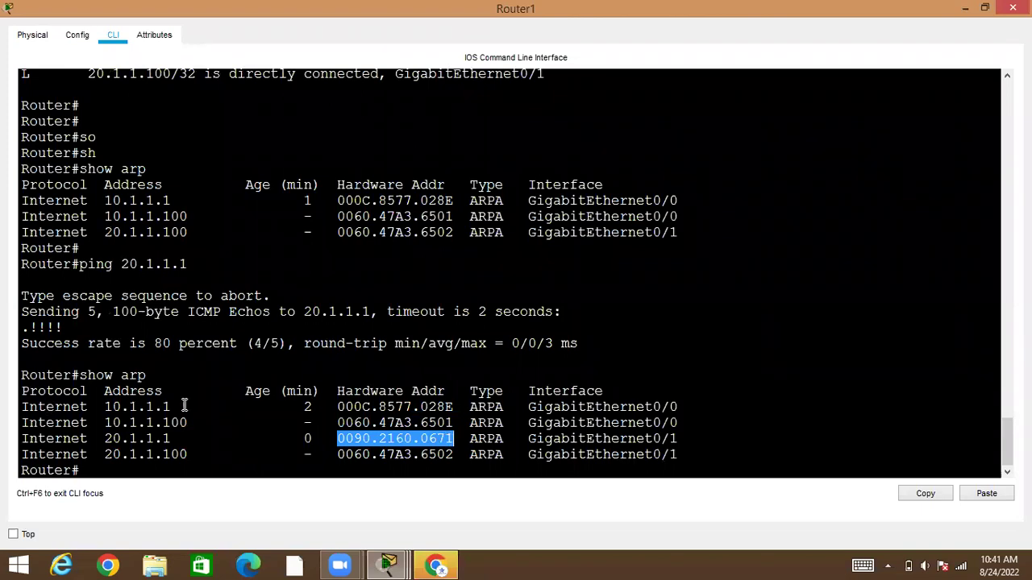
{"action": "left_click_drag", "start_coordinate": [55, 375], "coordinate": [700, 470]}
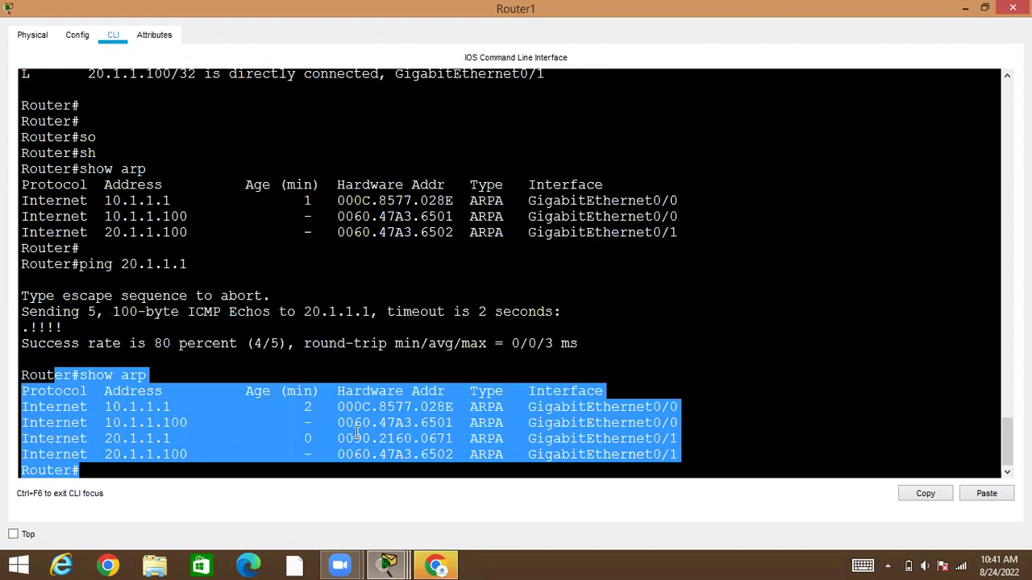
{"action": "left_click", "coordinate": [428, 444]}
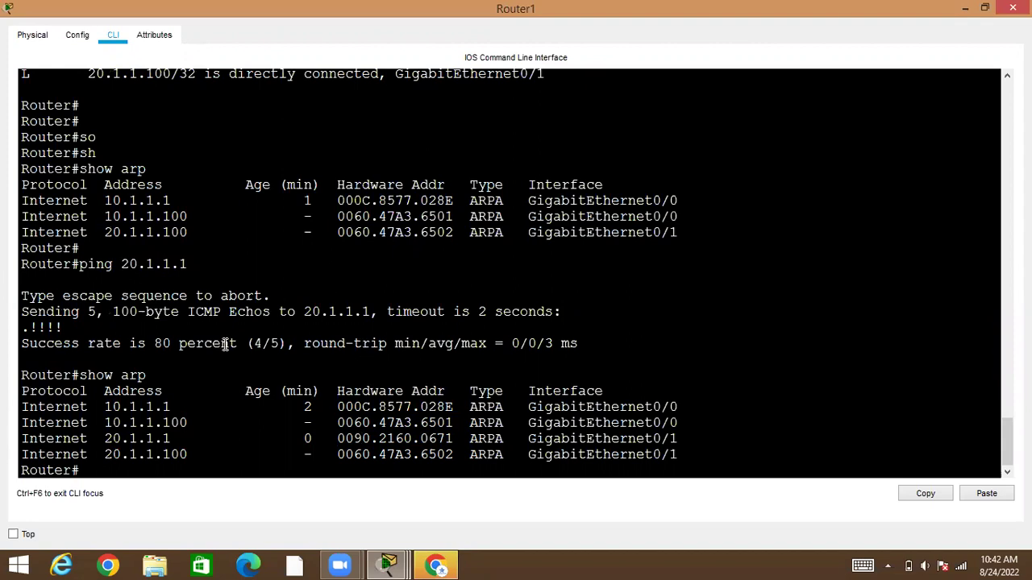
{"action": "double_click", "coordinate": [44, 326]}
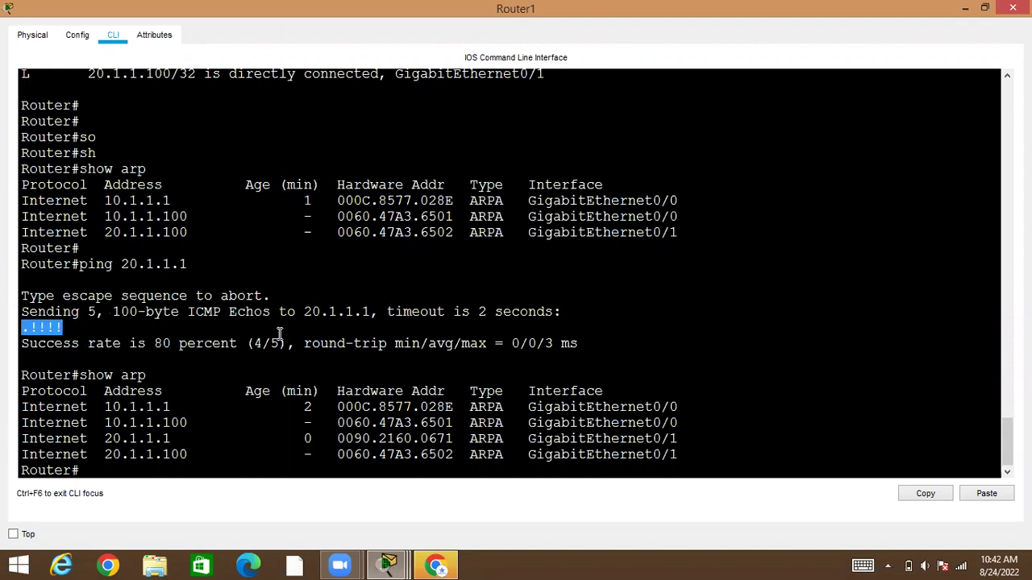
Copy MAC address 0090.2160.0671 of 20.1.1.1 from Router1's ARP table and append it after 6501+ in the ICMP request note above Router1.
{"action": "left_click", "coordinate": [987, 8]}
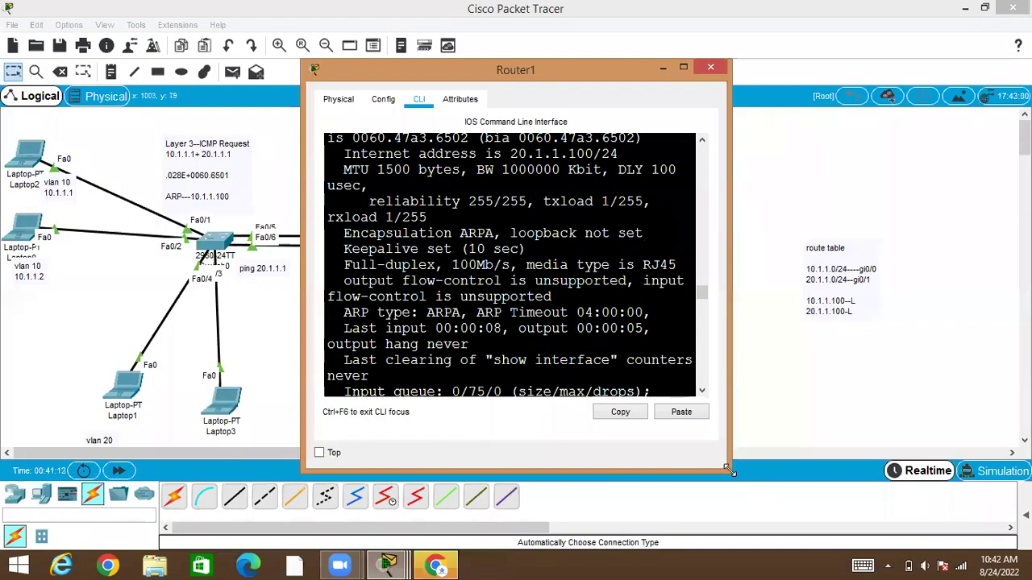
{"action": "left_click_drag", "start_coordinate": [729, 470], "coordinate": [981, 530]}
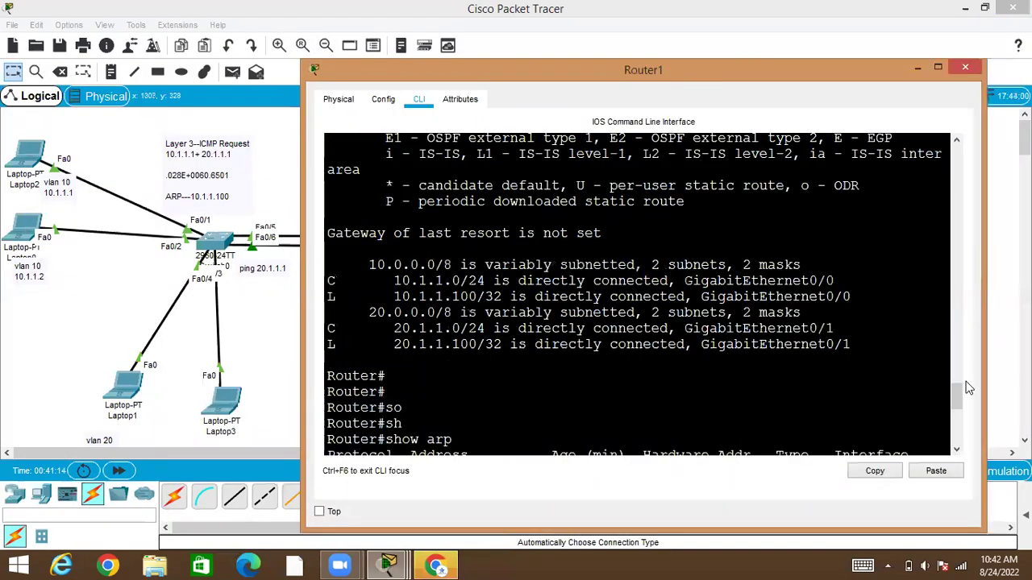
{"action": "left_click_drag", "start_coordinate": [957, 394], "coordinate": [958, 435]}
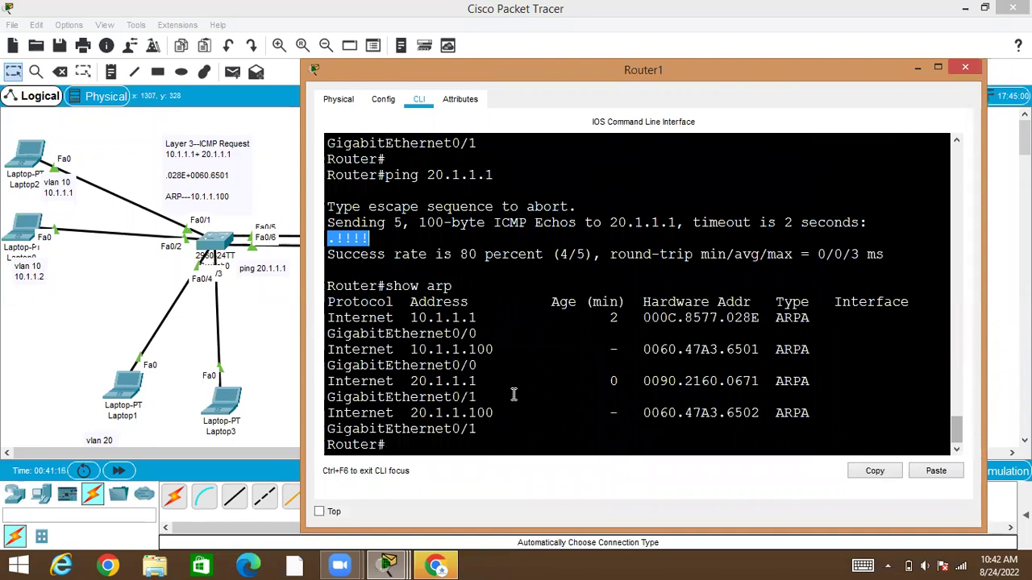
{"action": "left_click", "coordinate": [251, 334]}
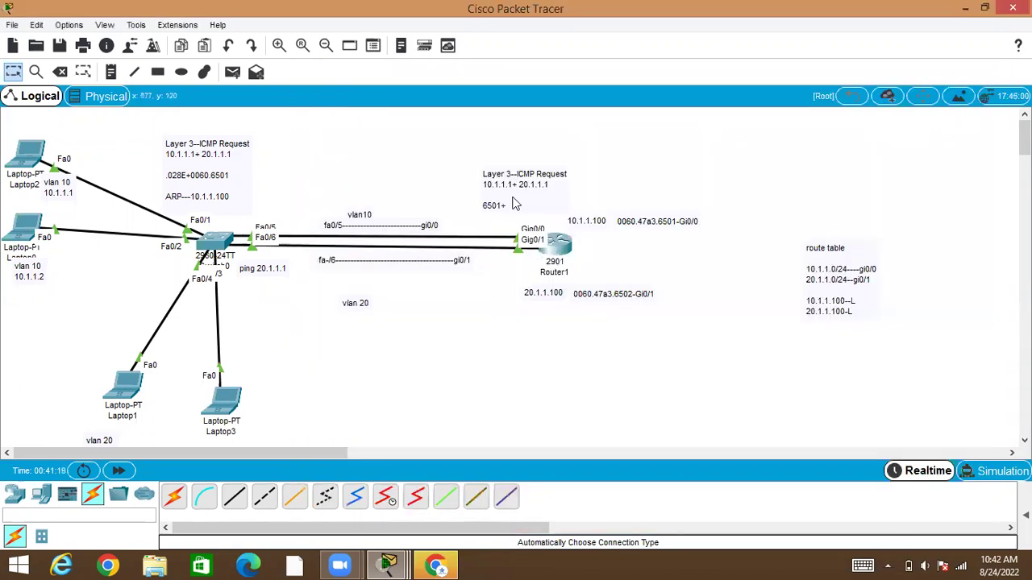
{"action": "left_click", "coordinate": [563, 257]}
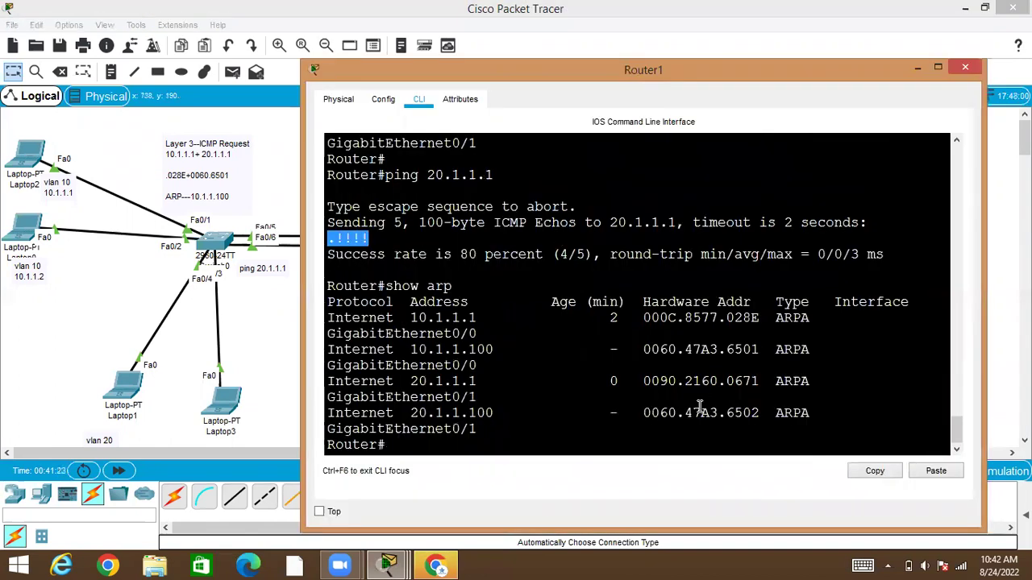
{"action": "left_click_drag", "start_coordinate": [645, 381], "coordinate": [760, 381]}
{"action": "left_click", "coordinate": [874, 472]}
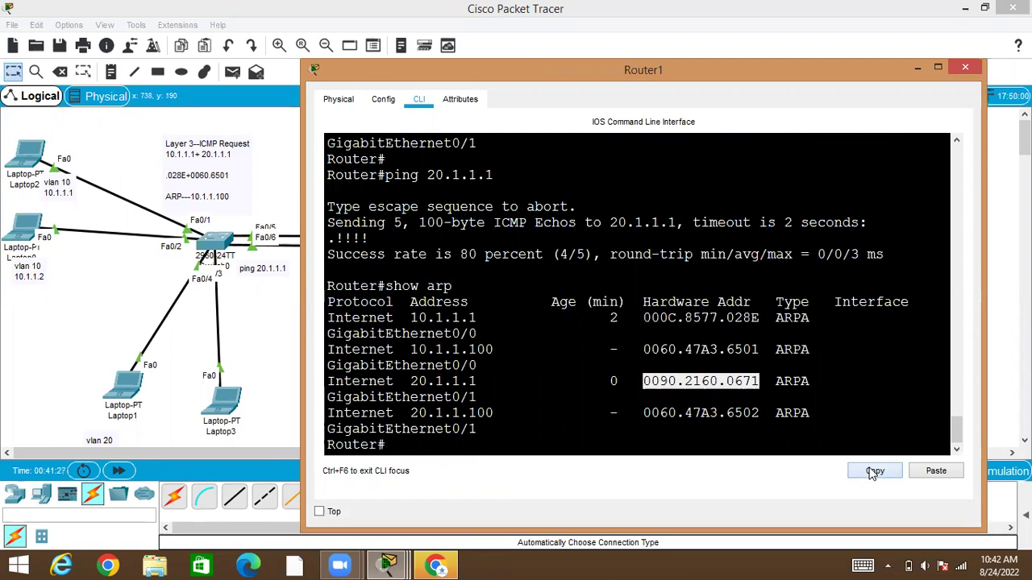
{"action": "left_click", "coordinate": [249, 343]}
{"action": "left_click", "coordinate": [524, 198]}
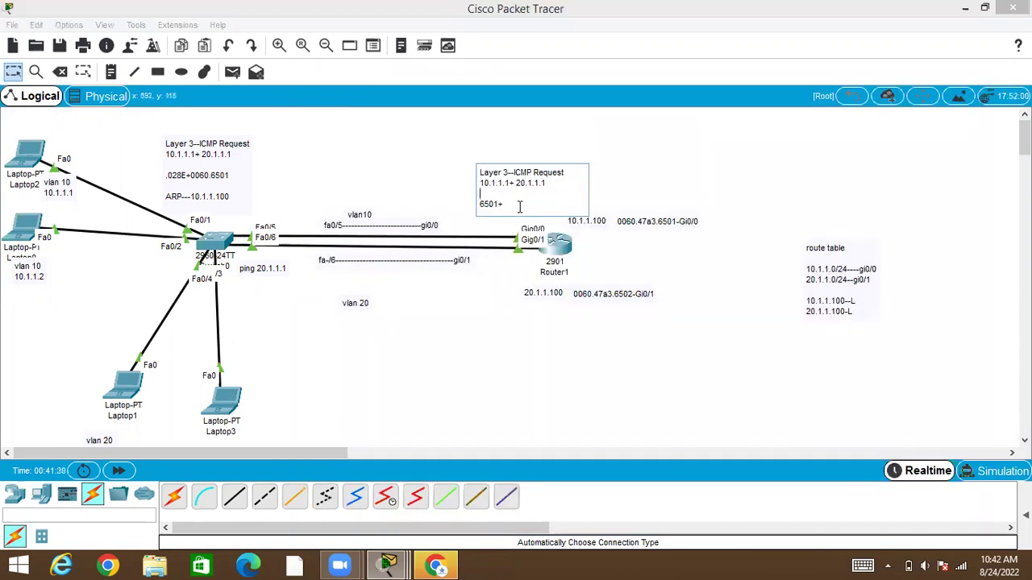
{"action": "key", "text": "ctrl+v"}
{"action": "left_click", "coordinate": [532, 339]}
Move that ICMP request note below the ping 20.1.1.1 label near the switch and change its source MAC ending to 6502.
{"action": "left_click_drag", "start_coordinate": [507, 211], "coordinate": [259, 315]}
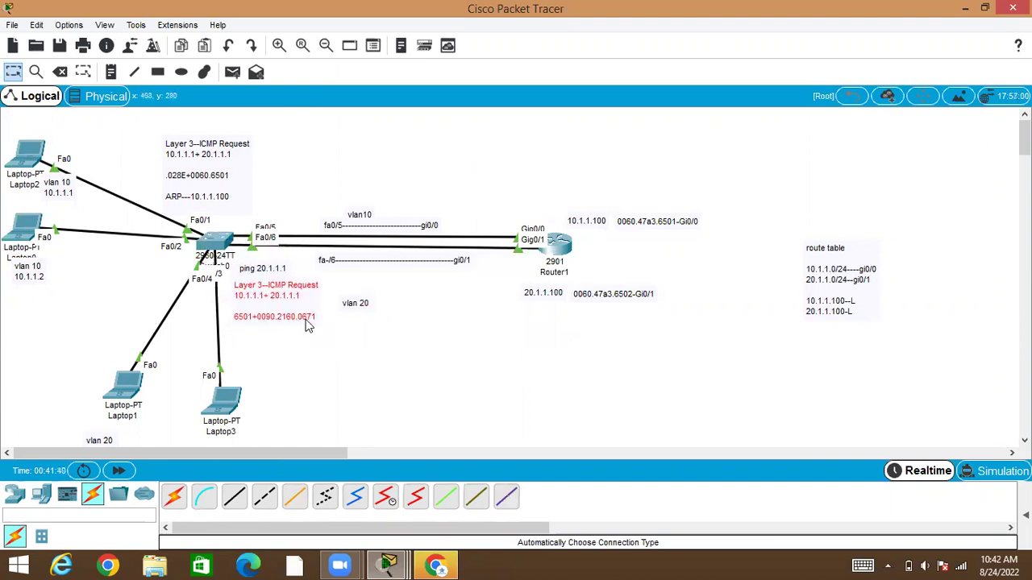
{"action": "double_click", "coordinate": [308, 316]}
{"action": "left_click", "coordinate": [239, 316]}
{"action": "double_click", "coordinate": [240, 316]}
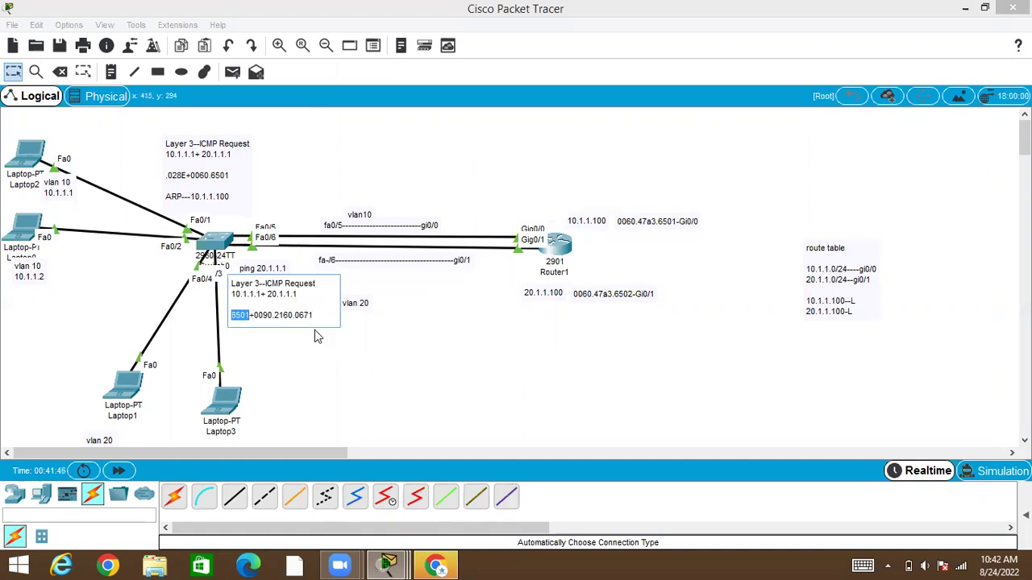
{"action": "left_click", "coordinate": [251, 316]}
{"action": "left_click", "coordinate": [437, 355]}
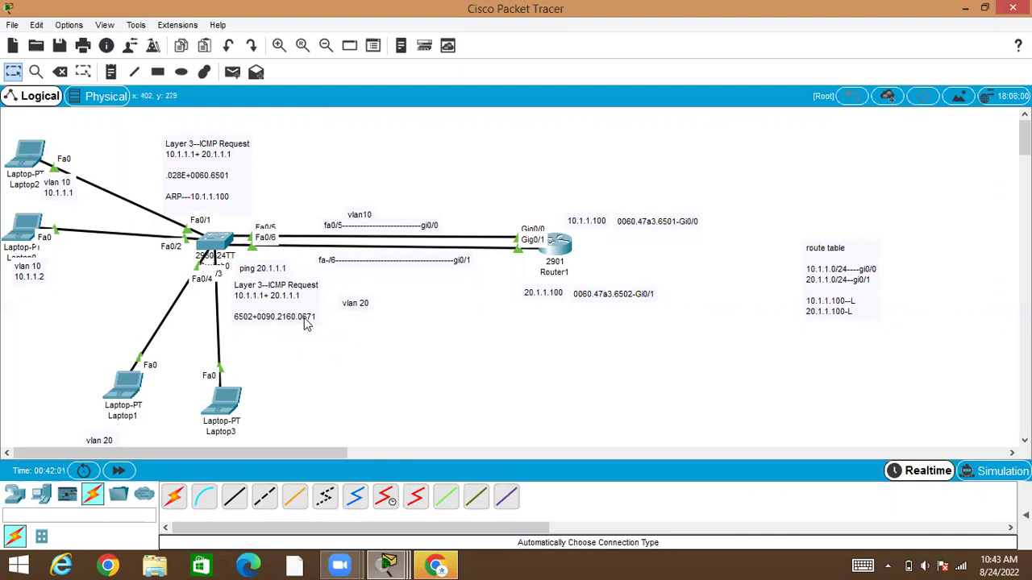
List Switch0's MAC table with show mac address-table and highlight the port of the 0090.2160.0671 entry.
{"action": "left_click", "coordinate": [225, 248]}
{"action": "key", "text": "Return"}
{"action": "key", "text": "Return"}
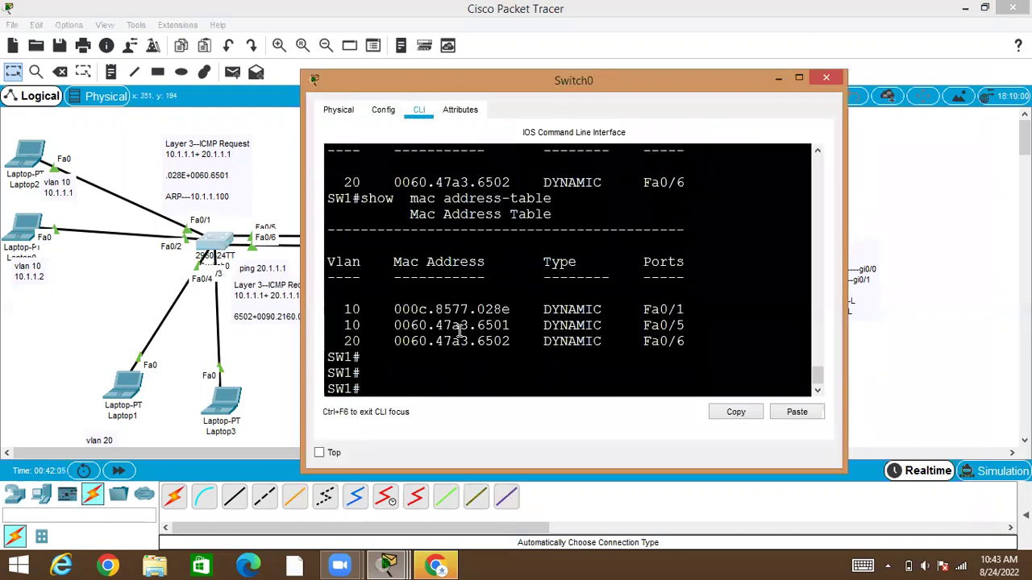
{"action": "key", "text": "Up"}
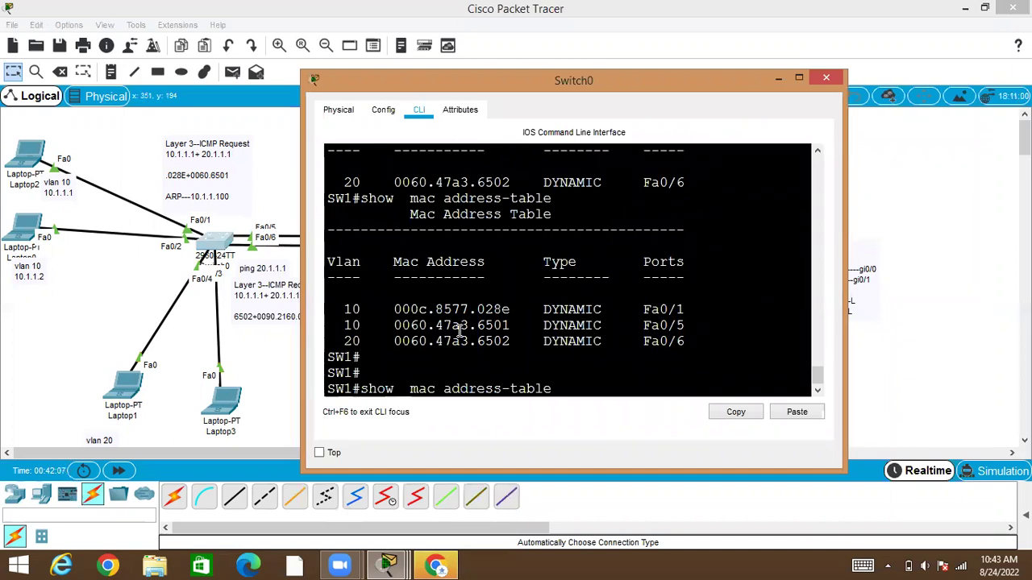
{"action": "key", "text": "Return"}
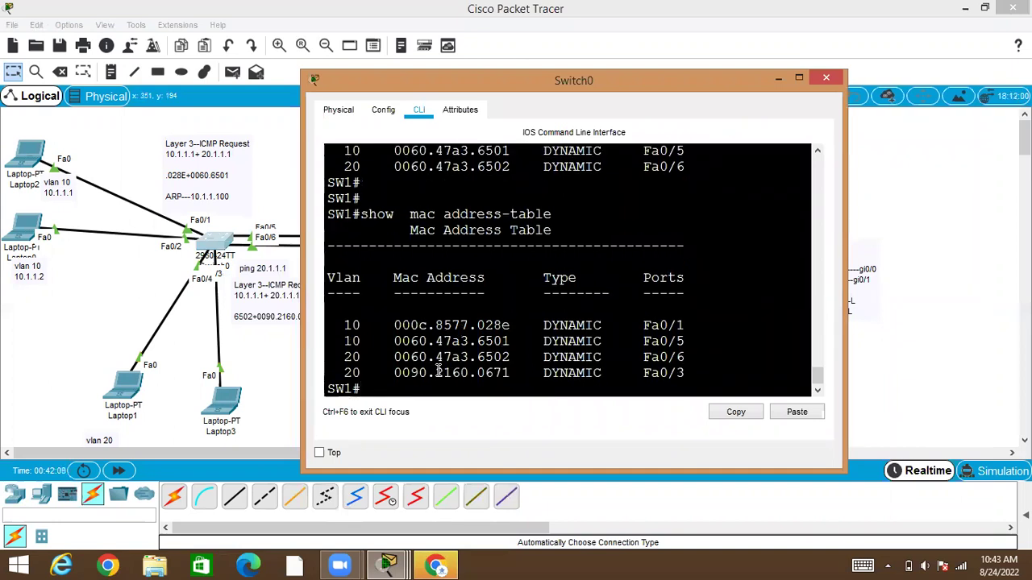
{"action": "left_click_drag", "start_coordinate": [394, 373], "coordinate": [702, 370]}
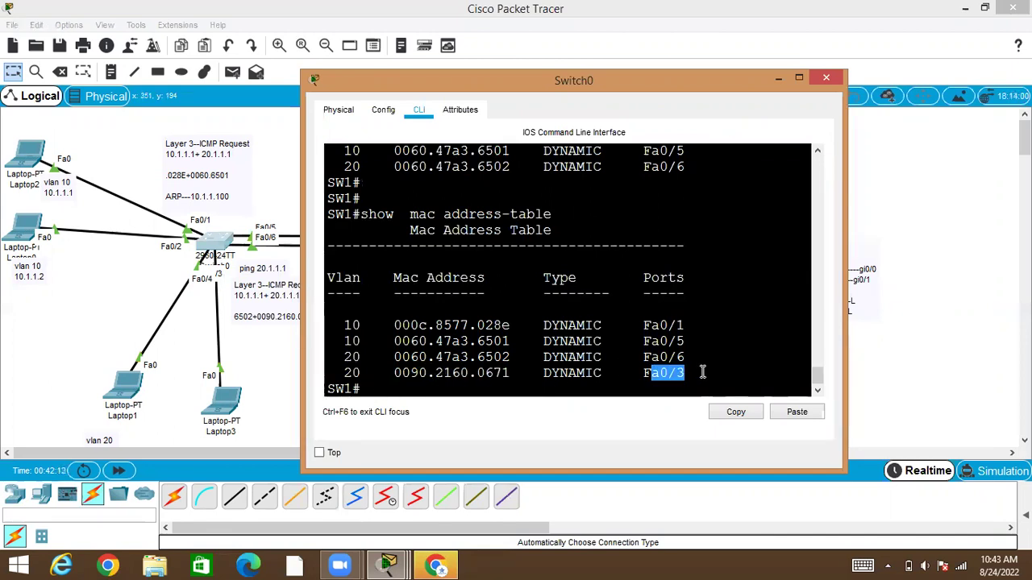
{"action": "left_click", "coordinate": [181, 316]}
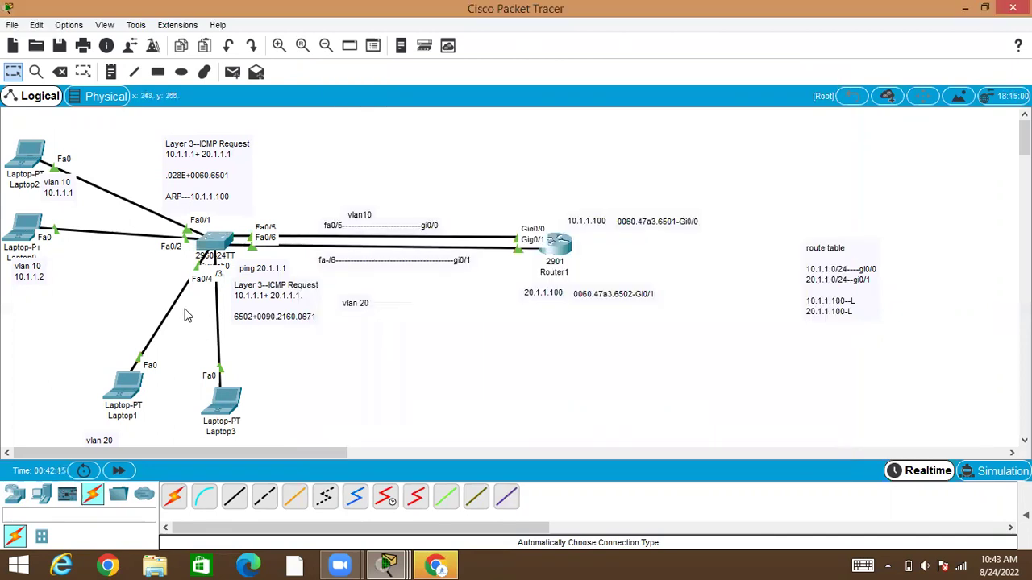
Move Laptop1 farther away from Laptop3, place its vlan 20 label beneath it, and check Laptop1's command prompt.
{"action": "left_click_drag", "start_coordinate": [184, 308], "coordinate": [206, 385]}
{"action": "left_click_drag", "start_coordinate": [81, 321], "coordinate": [81, 352]}
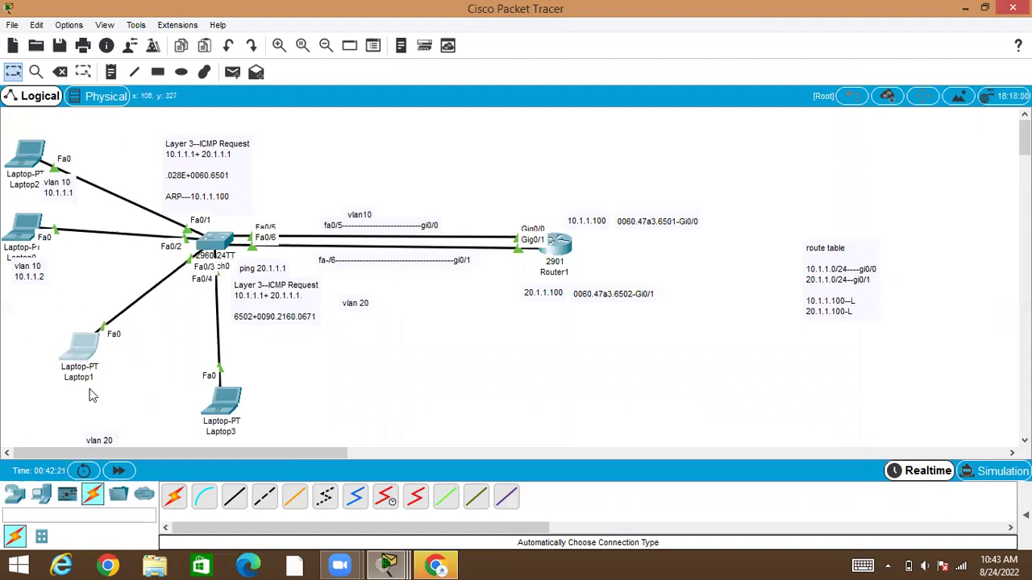
{"action": "left_click_drag", "start_coordinate": [108, 437], "coordinate": [68, 395]}
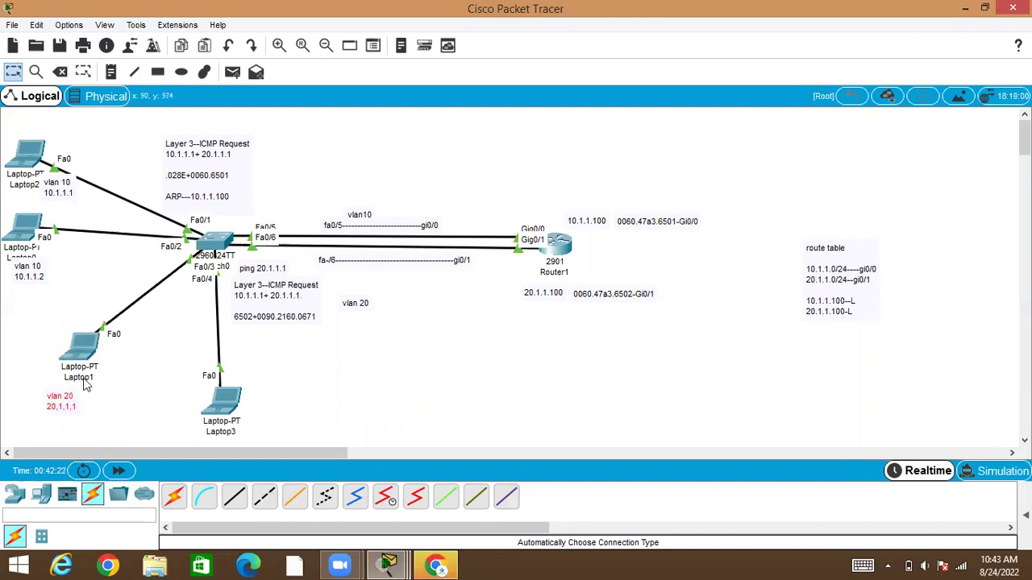
{"action": "left_click", "coordinate": [80, 353]}
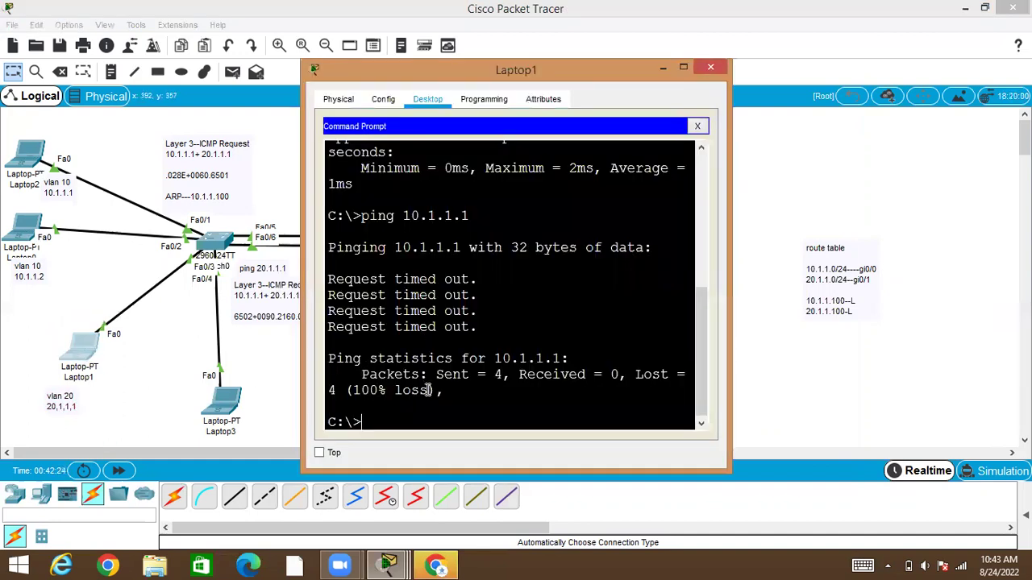
{"action": "left_click", "coordinate": [86, 402]}
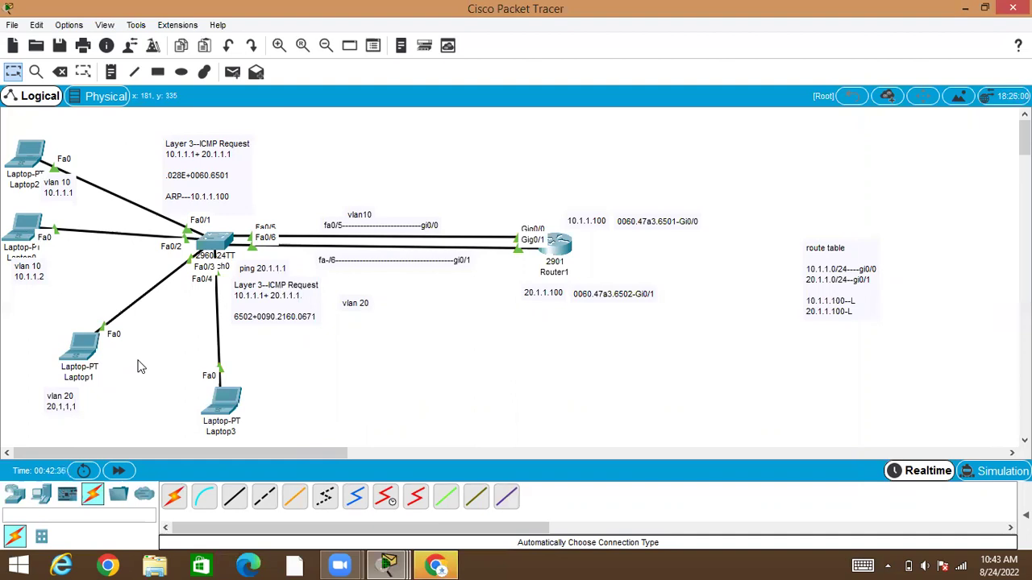
List Laptop2's ARP table again with arp -a and highlight the 10.1.1.100 entry and the end of its MAC address.
{"action": "left_click", "coordinate": [28, 157]}
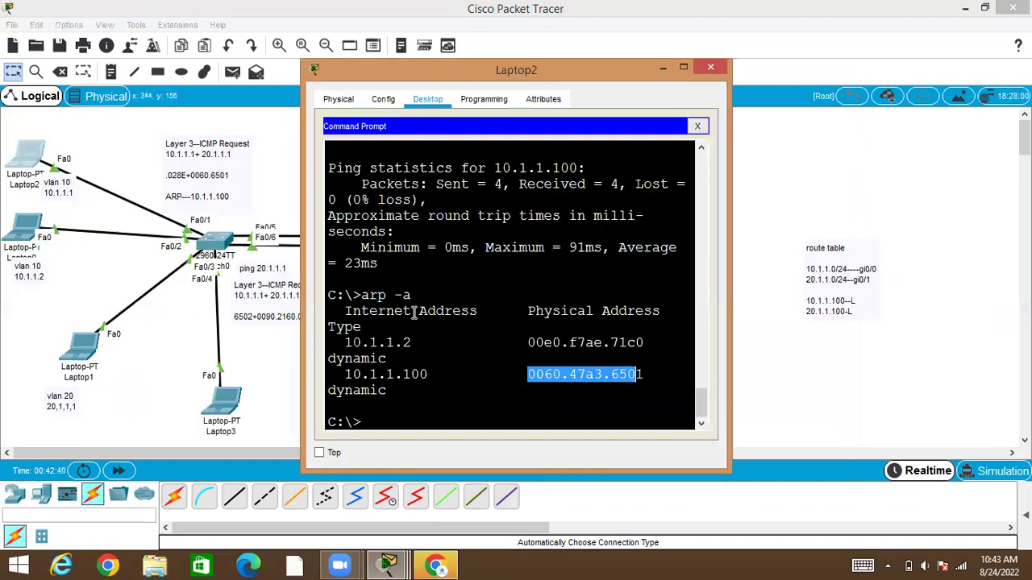
{"action": "key", "text": "Return"}
{"action": "key", "text": "Up"}
{"action": "key", "text": "Return"}
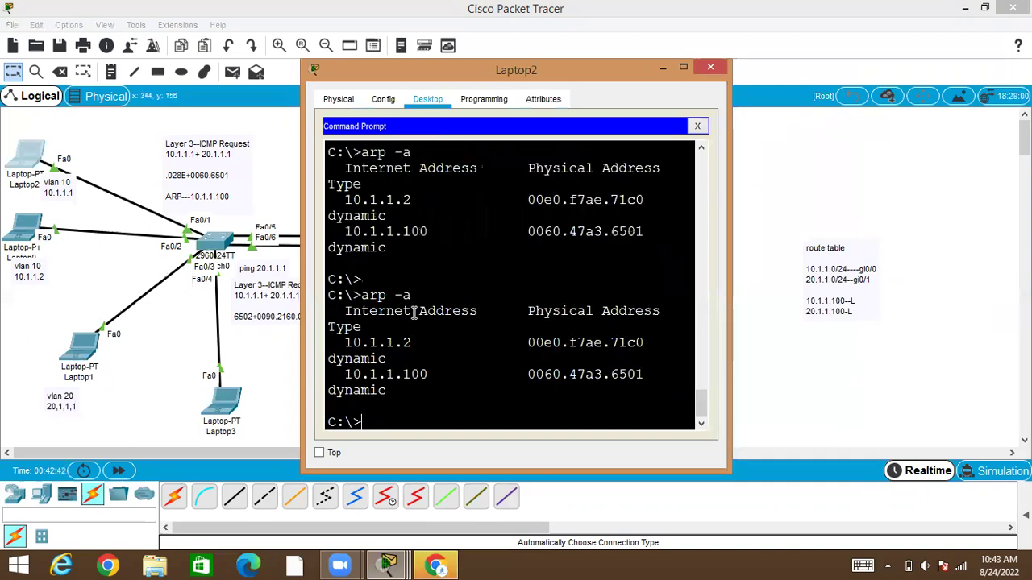
{"action": "double_click", "coordinate": [409, 372]}
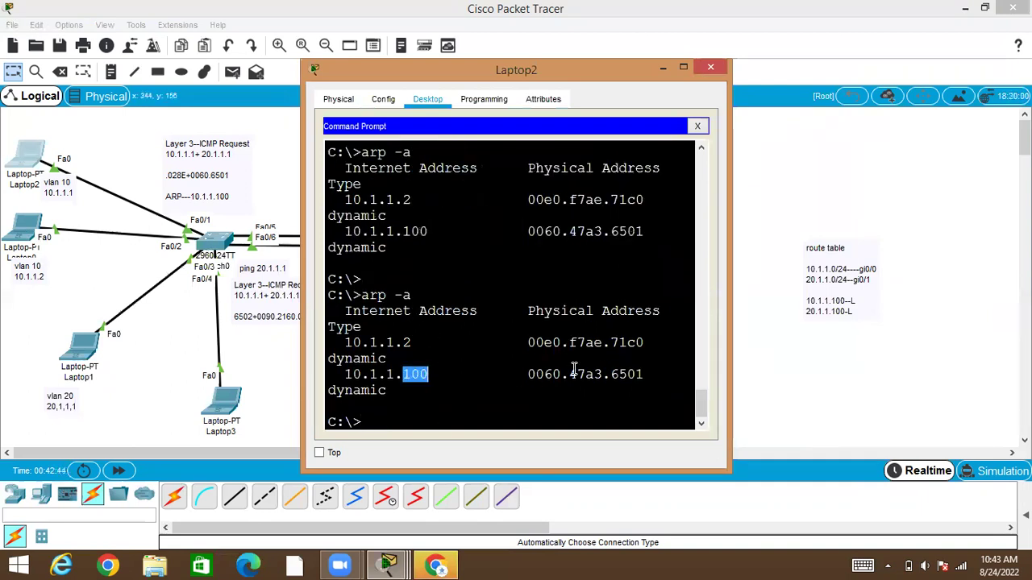
{"action": "double_click", "coordinate": [605, 374]}
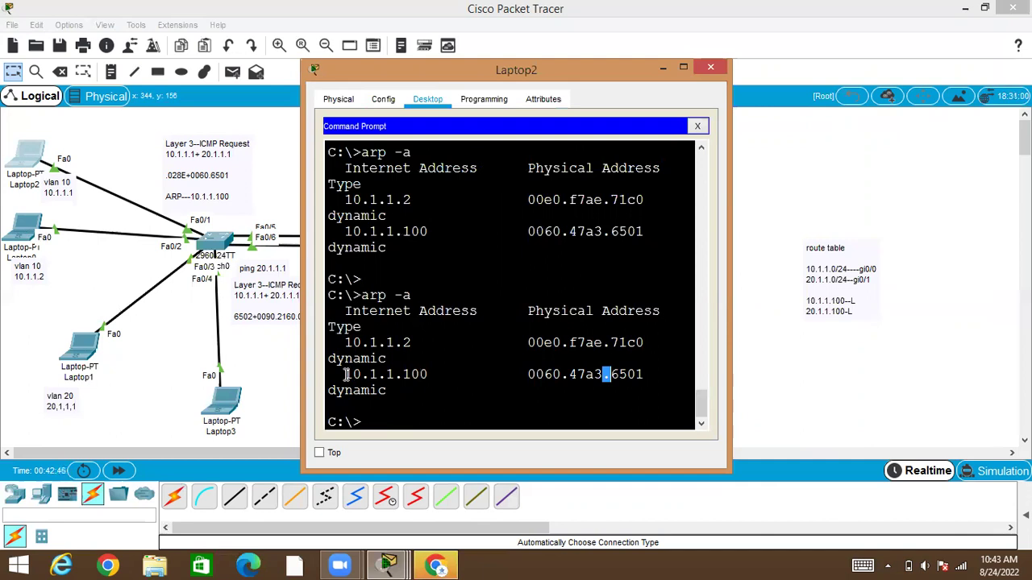
{"action": "left_click_drag", "start_coordinate": [346, 374], "coordinate": [438, 394]}
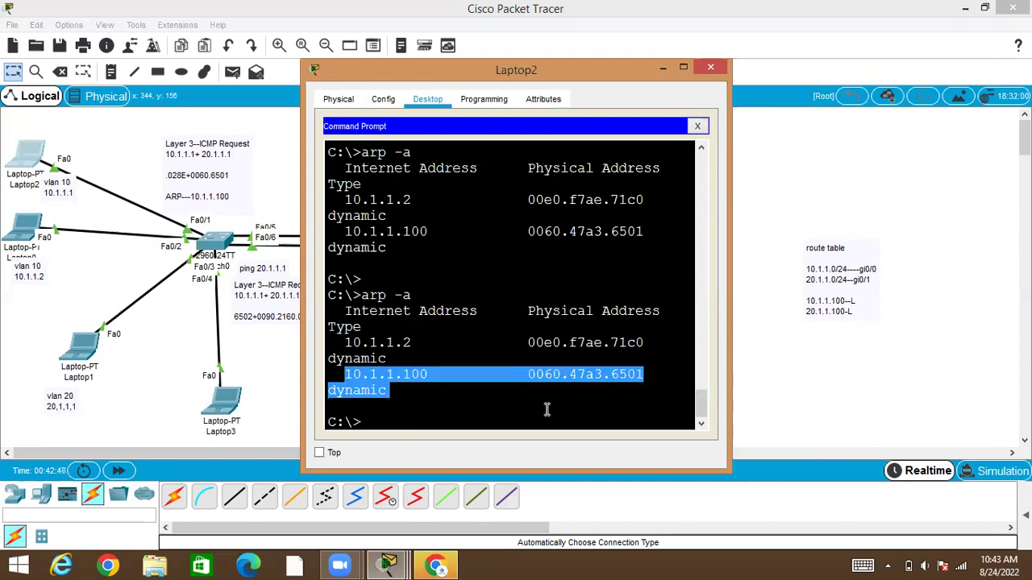
{"action": "left_click_drag", "start_coordinate": [571, 392], "coordinate": [635, 375]}
{"action": "double_click", "coordinate": [636, 374]}
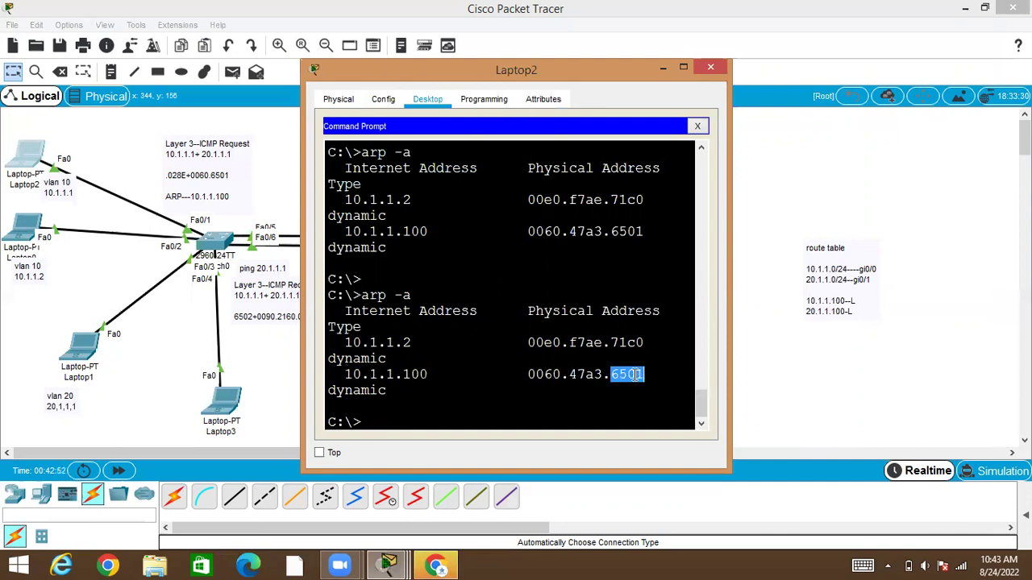
Move the ICMP request note containing the ARP line slightly up and to the right above the switch.
{"action": "left_click", "coordinate": [222, 176]}
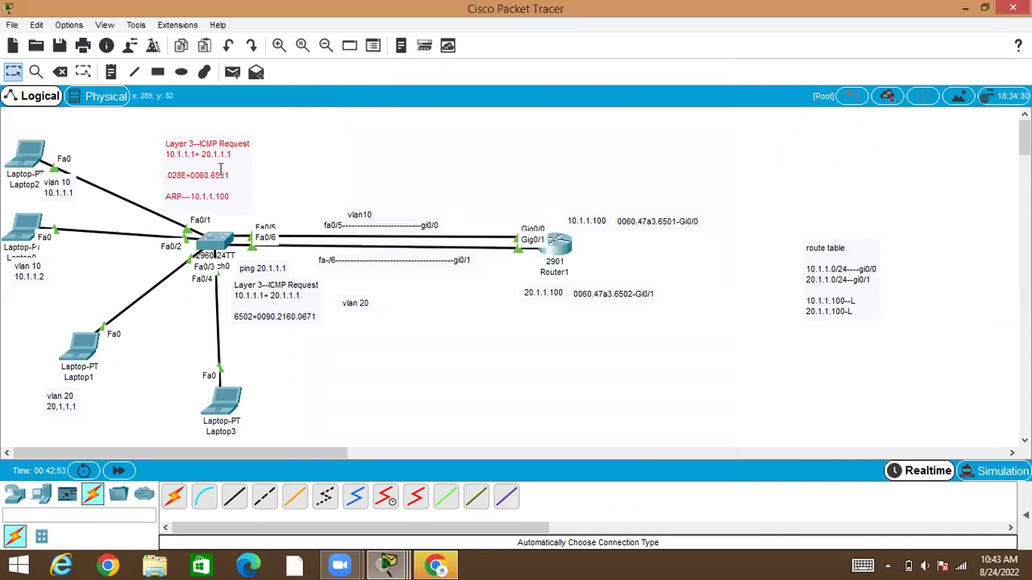
{"action": "left_click", "coordinate": [334, 164]}
{"action": "left_click", "coordinate": [202, 174]}
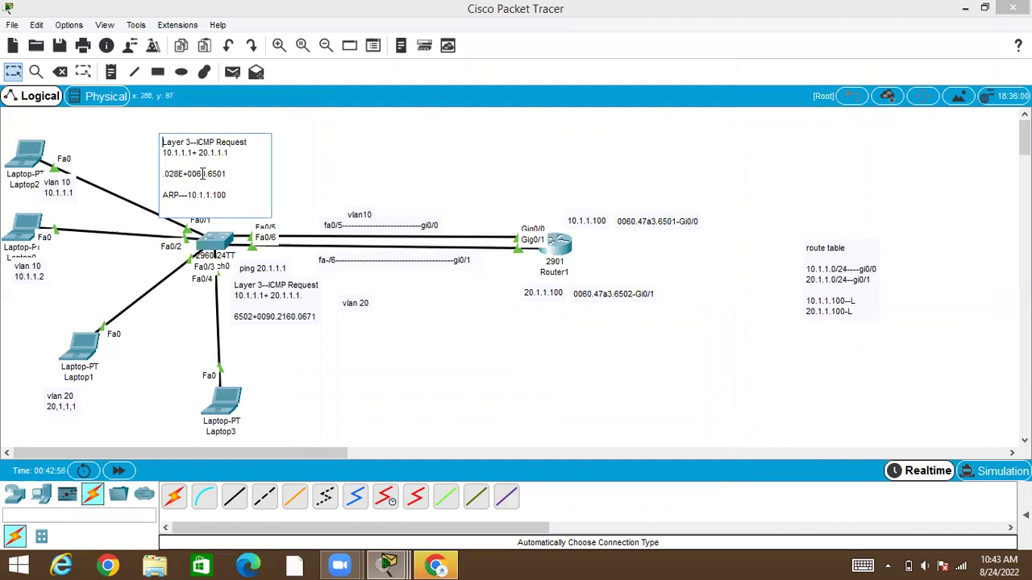
{"action": "left_click", "coordinate": [354, 192]}
{"action": "left_click", "coordinate": [217, 190]}
{"action": "left_click_drag", "start_coordinate": [218, 196], "coordinate": [246, 180]}
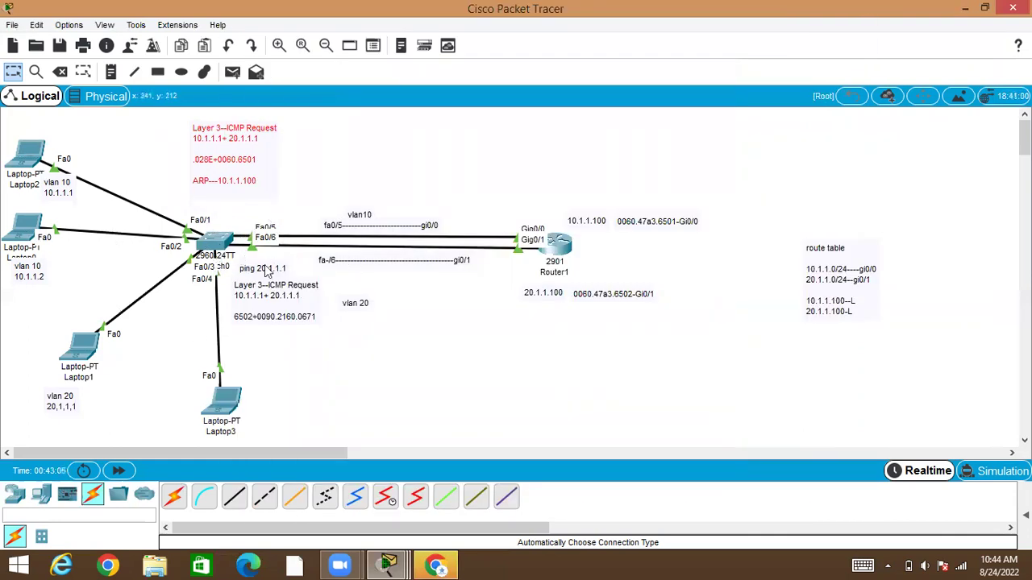
Open the ICMP request note above the switch for editing and highlight its destination MAC 0060.6501.
{"action": "double_click", "coordinate": [259, 160]}
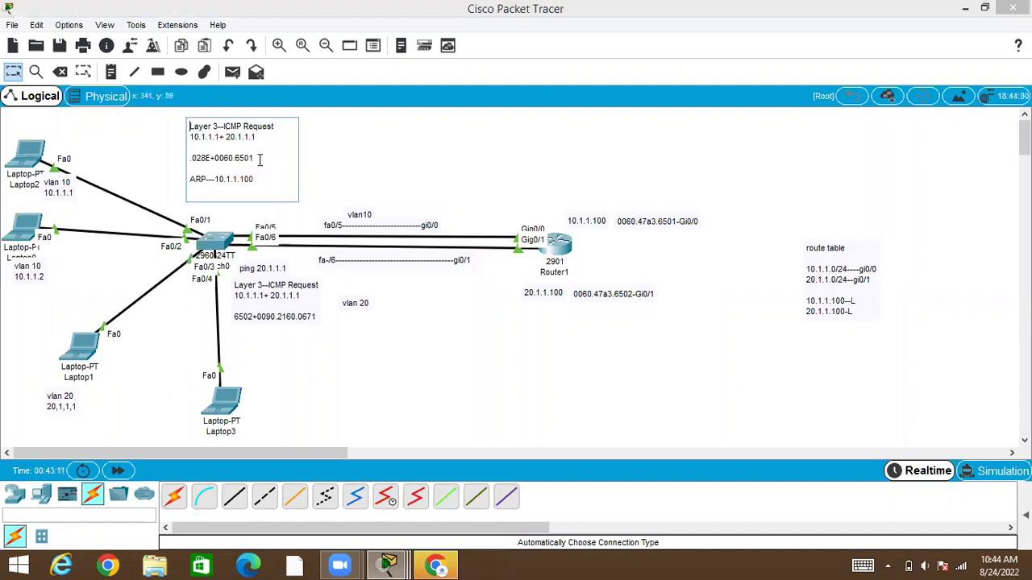
{"action": "left_click", "coordinate": [260, 160]}
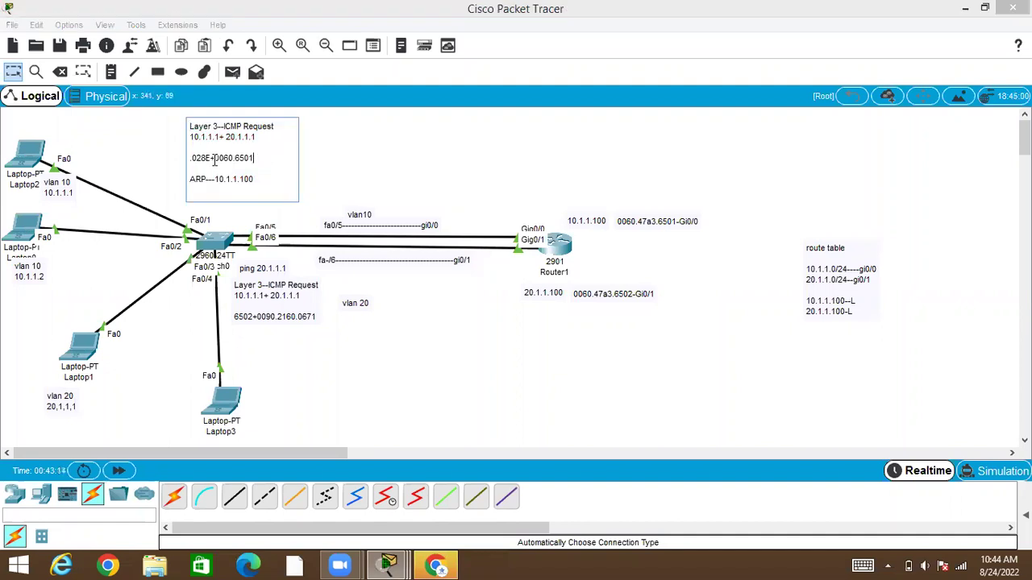
{"action": "left_click_drag", "start_coordinate": [215, 160], "coordinate": [252, 159]}
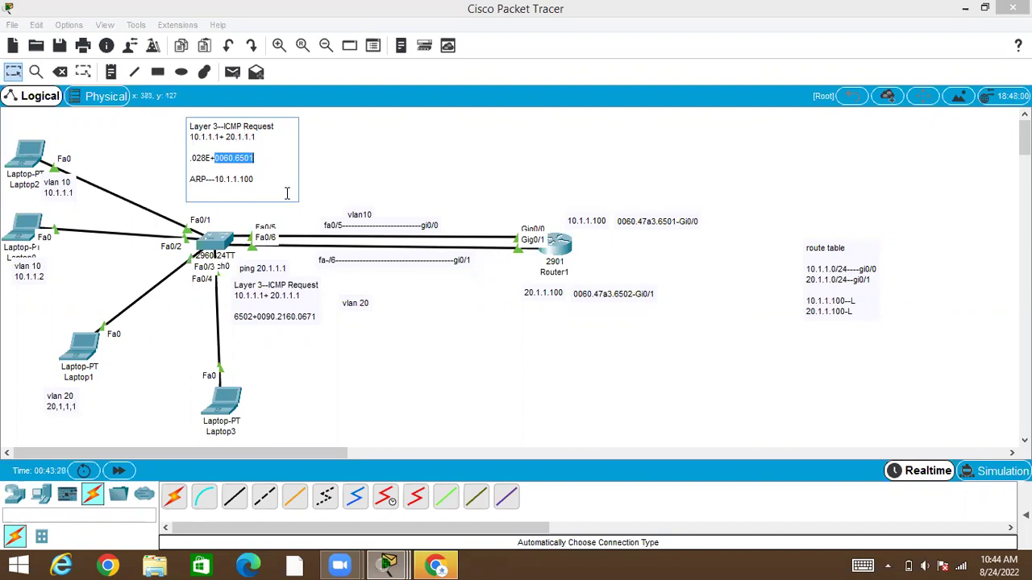
Reopen the ICMP request note above the switch to point out its destination IP 20.1.1.1, leaving the text as it is.
{"action": "left_click", "coordinate": [360, 195]}
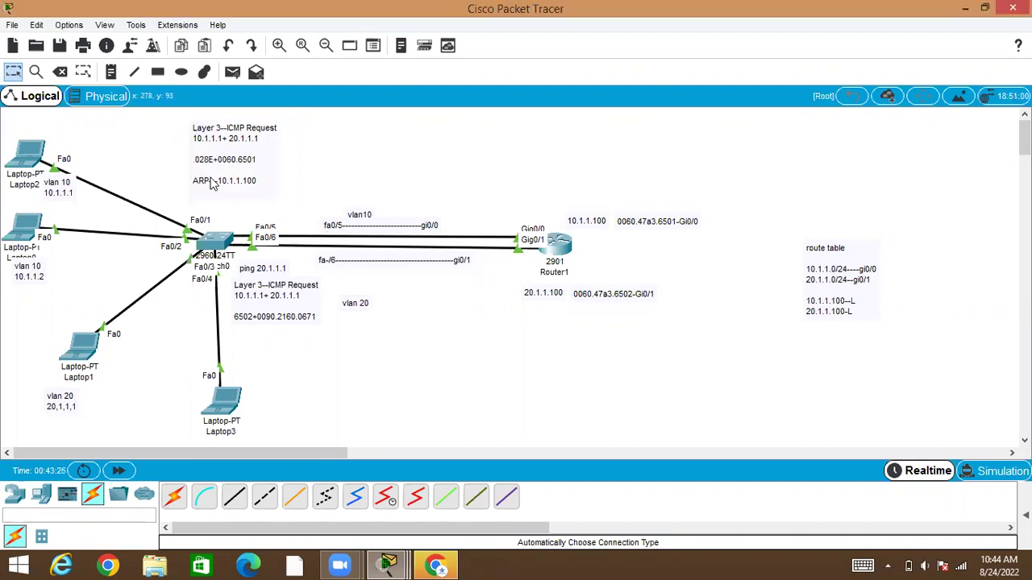
{"action": "double_click", "coordinate": [256, 139]}
{"action": "triple_click", "coordinate": [258, 138]}
{"action": "left_click", "coordinate": [258, 138]}
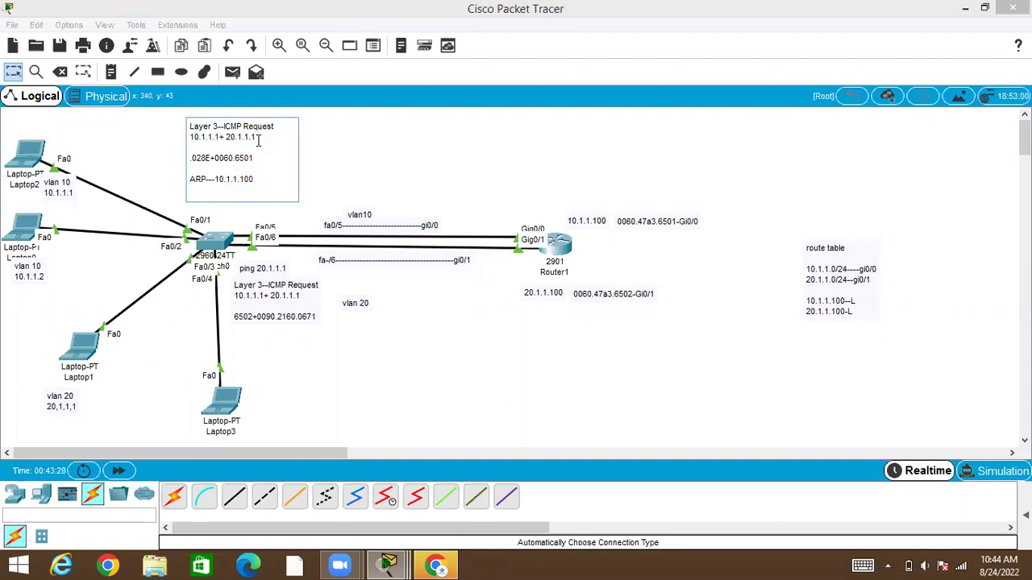
{"action": "left_click", "coordinate": [131, 159]}
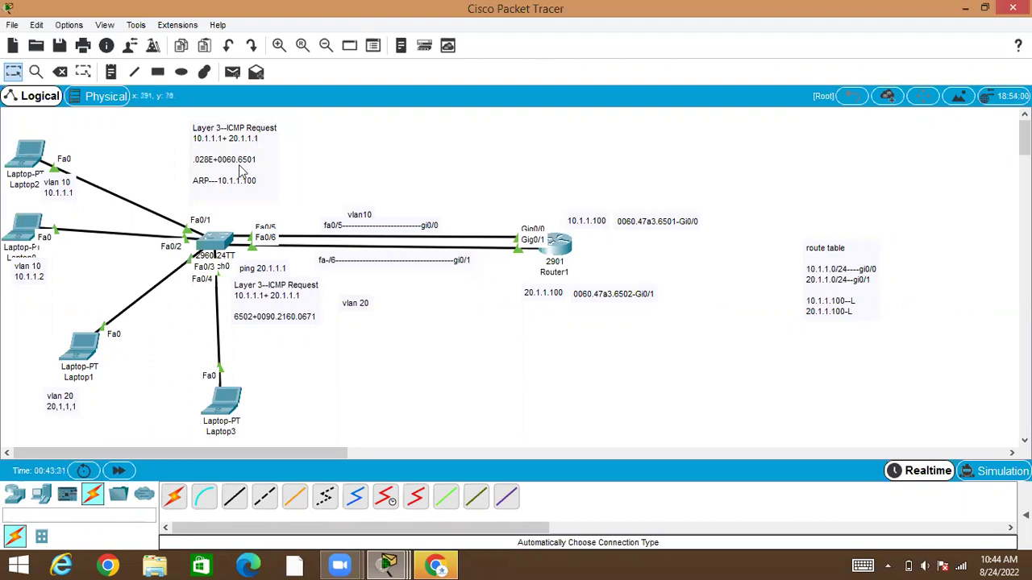
Move the ICMP request note above the switch closer to Laptop2 and delete its MAC address and ARP lines.
{"action": "left_click_drag", "start_coordinate": [238, 169], "coordinate": [151, 161]}
{"action": "double_click", "coordinate": [162, 171]}
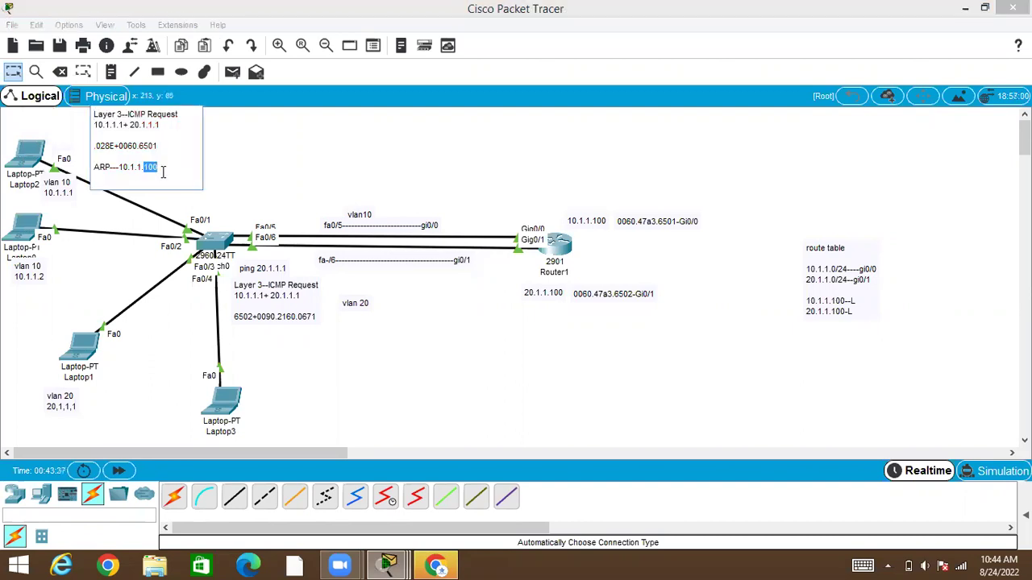
{"action": "left_click", "coordinate": [173, 172]}
{"action": "key", "text": "BackSpace"}
{"action": "key", "text": "BackSpace"}
{"action": "key", "text": "BackSpace"}
{"action": "key", "text": "BackSpace"}
{"action": "key", "text": "BackSpace"}
{"action": "key", "text": "BackSpace"}
{"action": "key", "text": "BackSpace"}
{"action": "key", "text": "BackSpace"}
{"action": "key", "text": "BackSpace"}
{"action": "key", "text": "BackSpace"}
{"action": "key", "text": "BackSpace"}
{"action": "key", "text": "BackSpace"}
{"action": "key", "text": "BackSpace"}
{"action": "key", "text": "BackSpace"}
{"action": "key", "text": "BackSpace"}
{"action": "key", "text": "BackSpace"}
{"action": "key", "text": "BackSpace"}
{"action": "key", "text": "BackSpace"}
{"action": "key", "text": "BackSpace"}
{"action": "key", "text": "BackSpace"}
{"action": "key", "text": "BackSpace"}
{"action": "key", "text": "BackSpace"}
{"action": "key", "text": "BackSpace"}
{"action": "key", "text": "BackSpace"}
{"action": "key", "text": "BackSpace"}
{"action": "key", "text": "BackSpace"}
{"action": "key", "text": "BackSpace"}
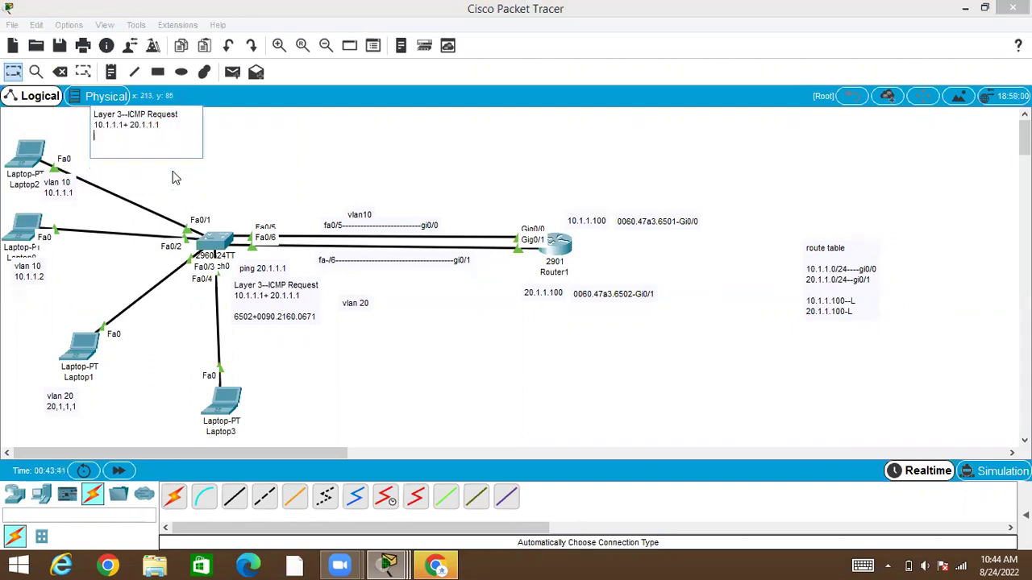
Add the line "Souce MAC +Destination MAC(GW)" below the IP addresses in the ICMP request note, separated by a blank line.
{"action": "key", "text": "Return"}
{"action": "type", "text": "Souc"}
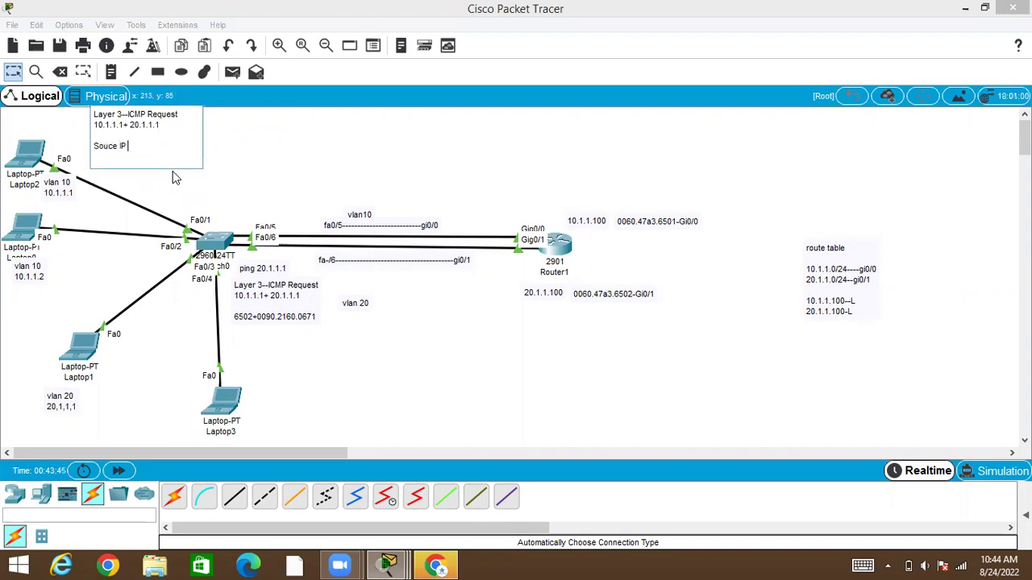
{"action": "type", "text": "e MAC +Destination MAC"}
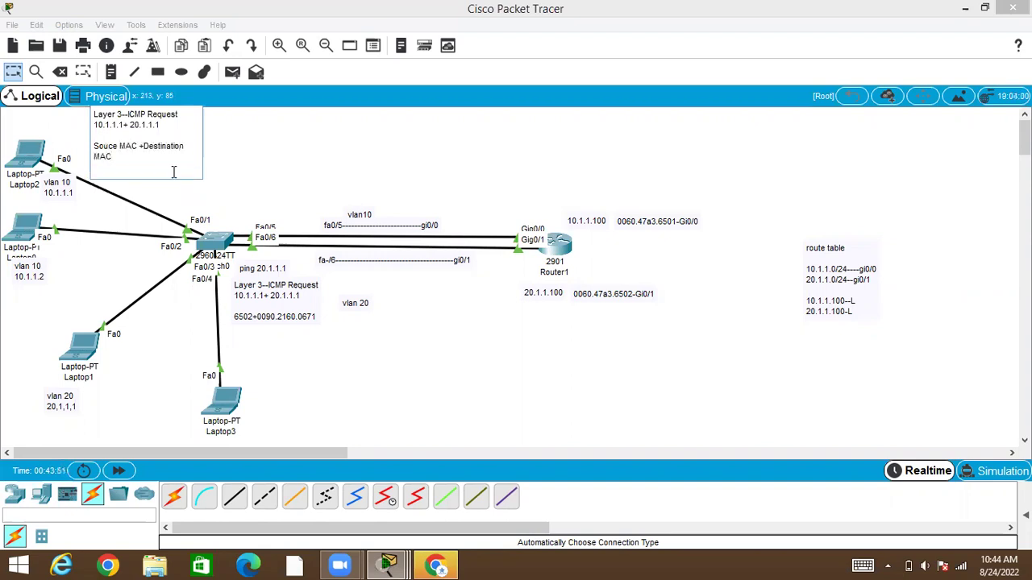
{"action": "type", "text": "("}
{"action": "type", "text": "D"}
{"action": "type", "text": "G"}
{"action": "type", "text": "W)"}
Add a final line "10.1.1.100---MAC find --arp" to the ICMP request note, separated by a blank line.
{"action": "key", "text": "Return"}
{"action": "key", "text": "Return"}
{"action": "type", "text": "10.1.1.100---"}
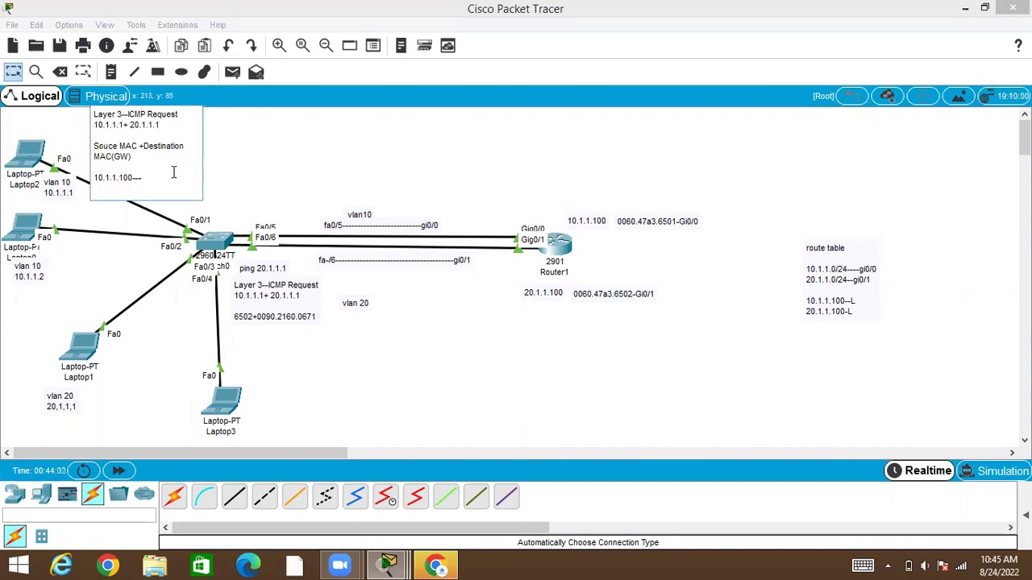
{"action": "type", "text": "ind---arp"}
{"action": "left_click", "coordinate": [287, 165]}
Reposition the ICMP request note between Laptop2 and the switch, delete its 10.1.1.100 line, and shorten the MAC line to "Souce MAC +6501".
{"action": "left_click_drag", "start_coordinate": [138, 168], "coordinate": [152, 168]}
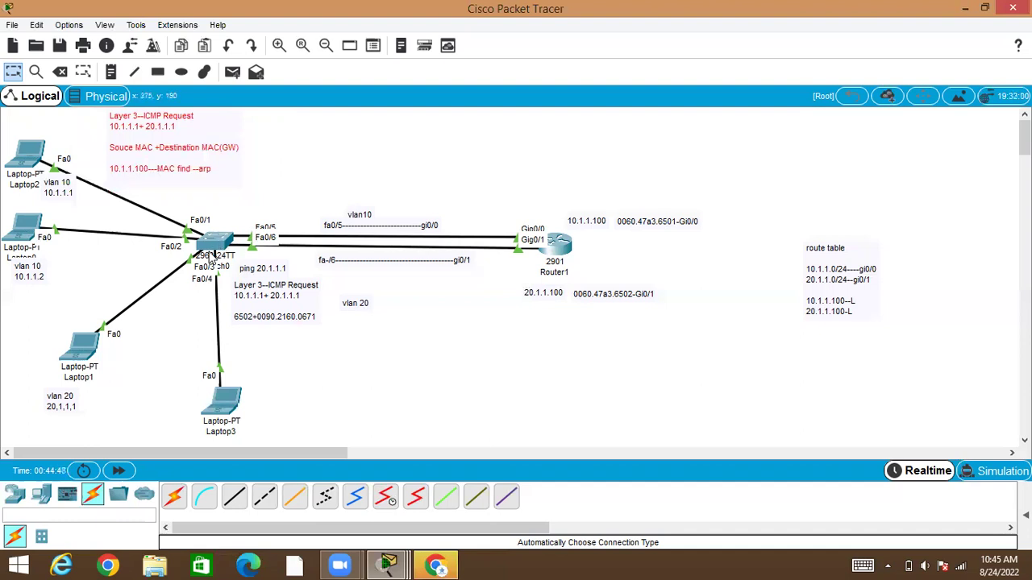
{"action": "left_click_drag", "start_coordinate": [175, 155], "coordinate": [244, 176]}
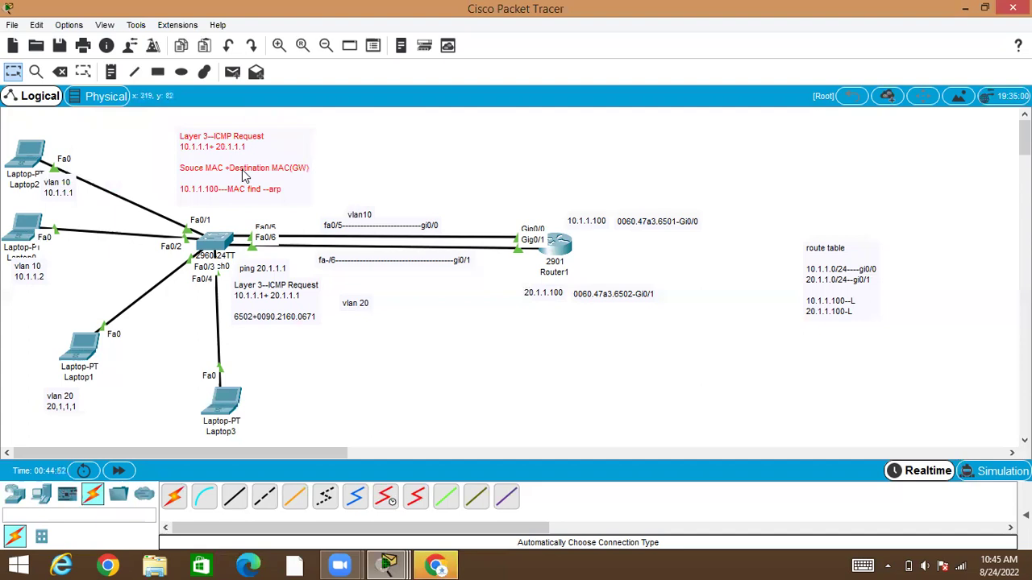
{"action": "double_click", "coordinate": [282, 194]}
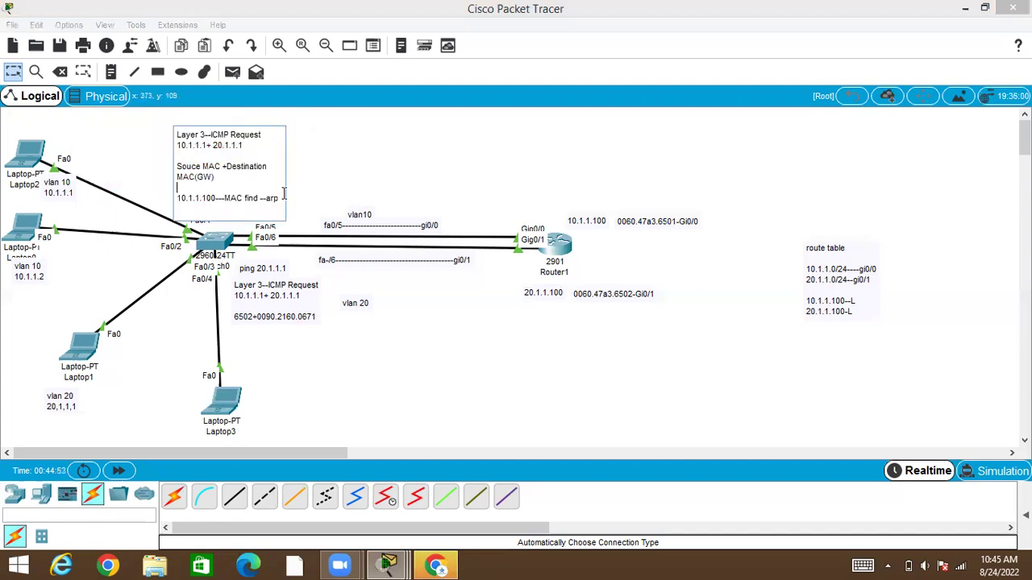
{"action": "left_click_drag", "start_coordinate": [280, 202], "coordinate": [184, 185]}
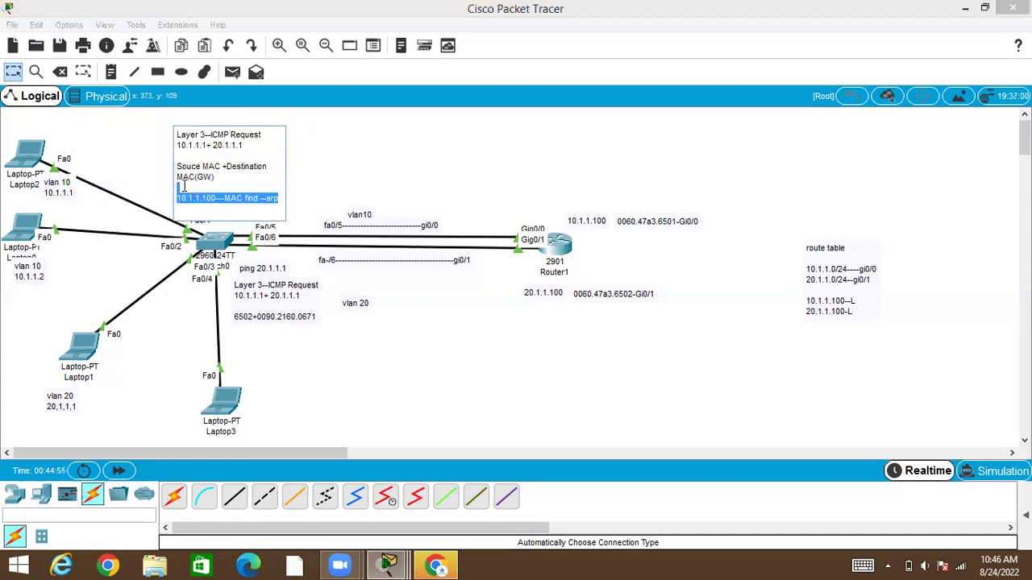
{"action": "key", "text": "BackSpace"}
{"action": "key", "text": "BackSpace"}
{"action": "key", "text": "BackSpace"}
{"action": "key", "text": "BackSpace"}
{"action": "key", "text": "BackSpace"}
{"action": "key", "text": "BackSpace"}
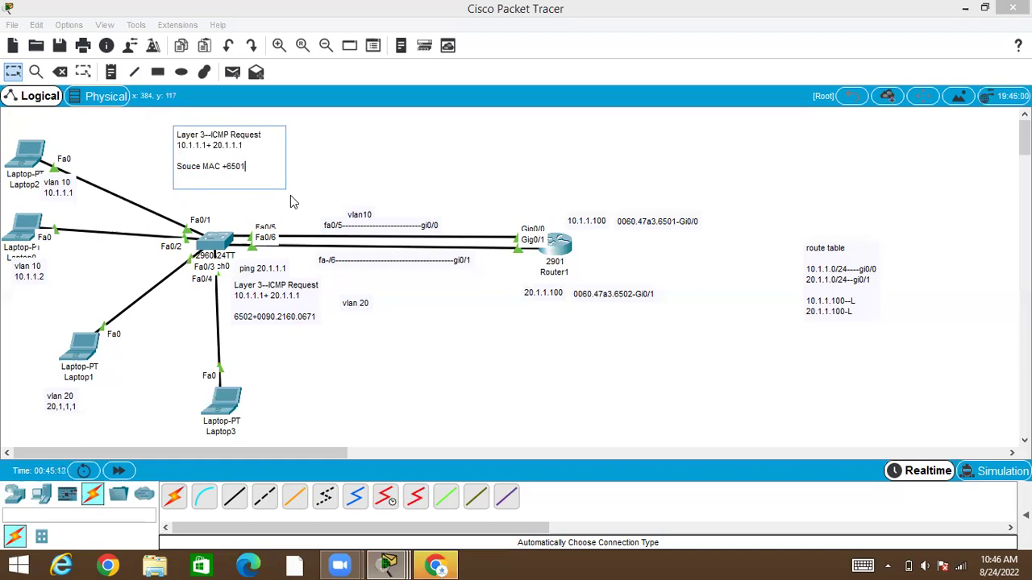
{"action": "left_click", "coordinate": [390, 158]}
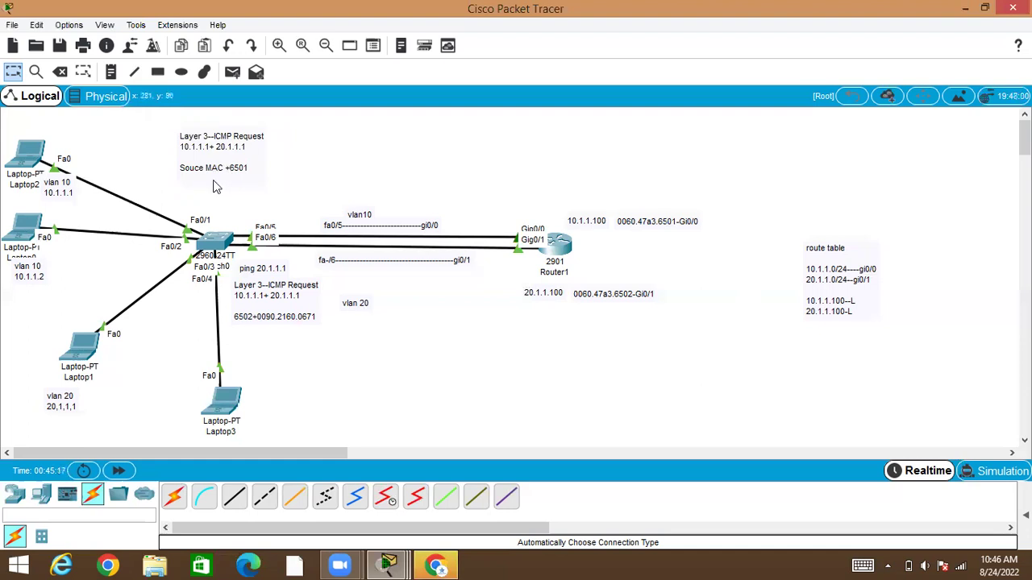
{"action": "left_click_drag", "start_coordinate": [211, 154], "coordinate": [180, 171]}
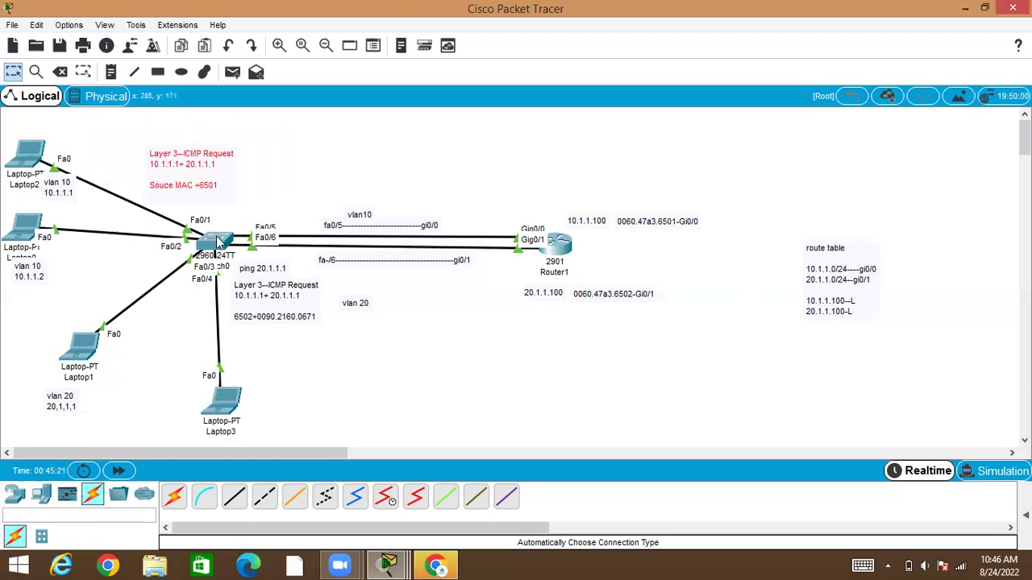
Open the switch's command line and display its MAC address table again with show mac address-table.
{"action": "left_click", "coordinate": [214, 241]}
{"action": "key", "text": "Return"}
{"action": "key", "text": "Up"}
{"action": "key", "text": "Return"}
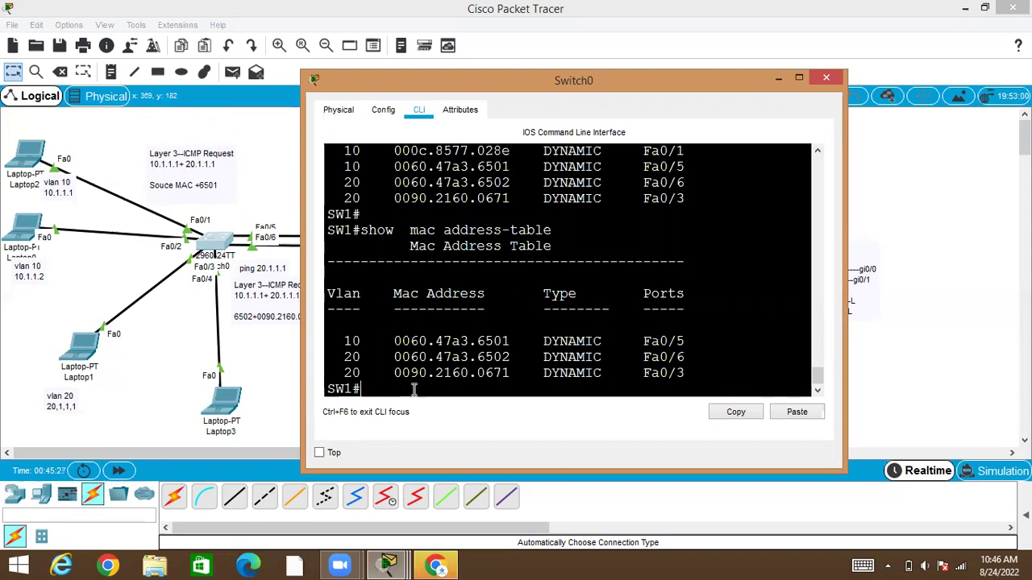
Highlight the VLAN 10 entry for 0060.47a3.6501 in the switch's MAC address table, then return to the topology.
{"action": "right_click", "coordinate": [688, 355]}
{"action": "left_click", "coordinate": [681, 347]}
{"action": "left_click_drag", "start_coordinate": [683, 342], "coordinate": [338, 341]}
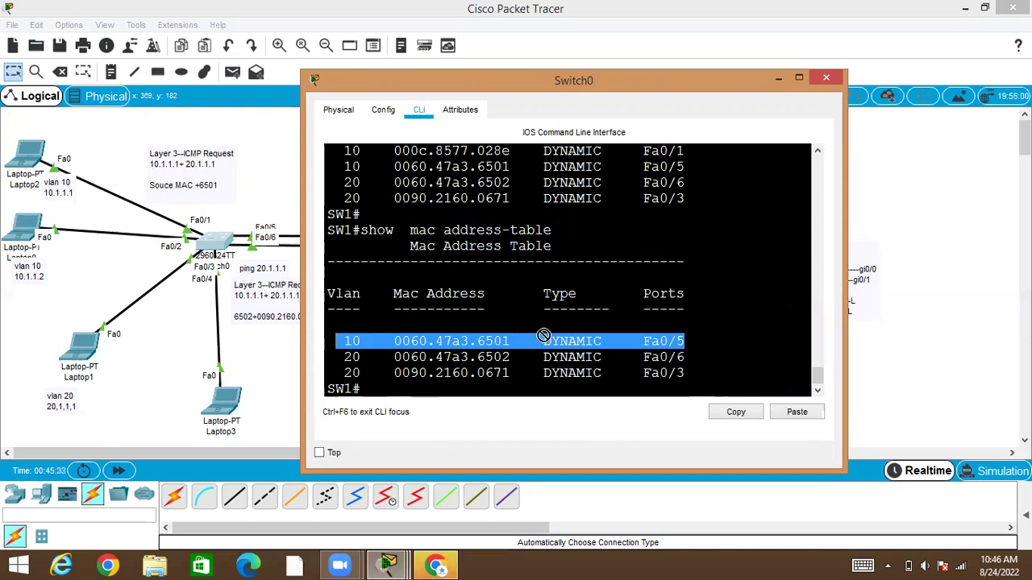
{"action": "double_click", "coordinate": [460, 357]}
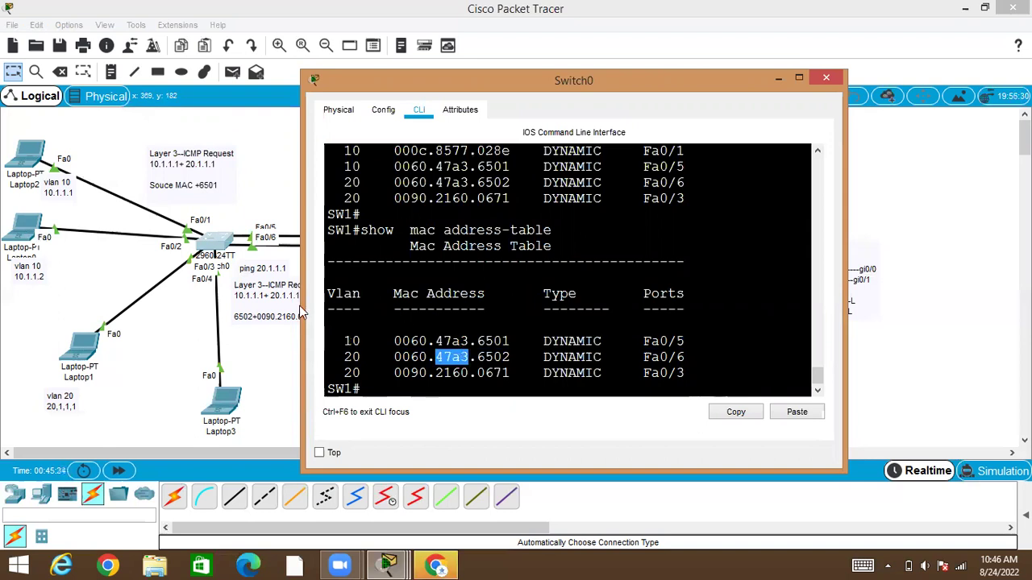
{"action": "left_click", "coordinate": [218, 176]}
{"action": "left_click", "coordinate": [295, 215]}
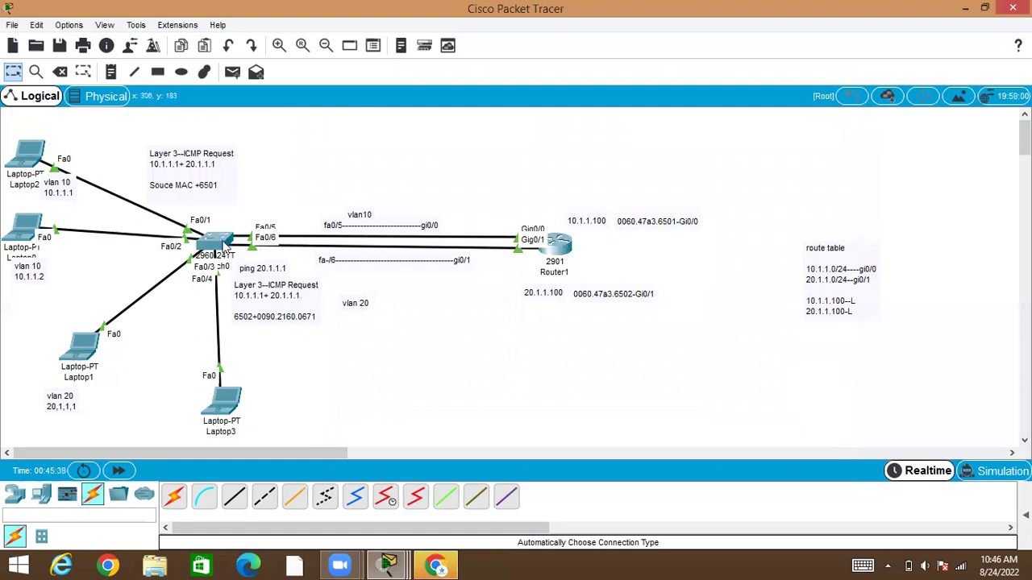
Reopen the switch's command line and highlight MAC 0060.47a3.6501 and its port Fa0/5 in the VLAN 10 entry.
{"action": "left_click", "coordinate": [216, 242]}
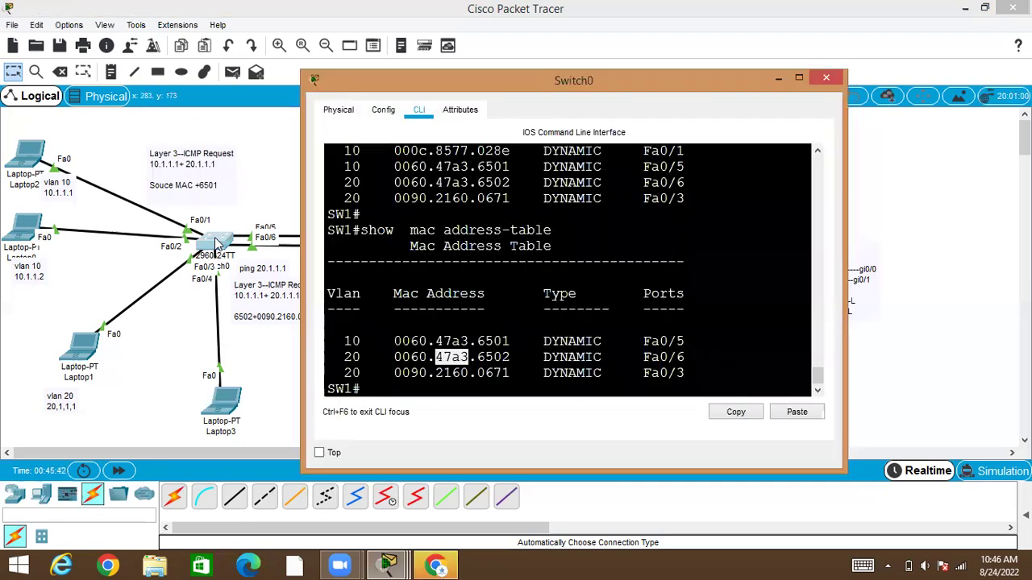
{"action": "left_click_drag", "start_coordinate": [390, 341], "coordinate": [610, 330]}
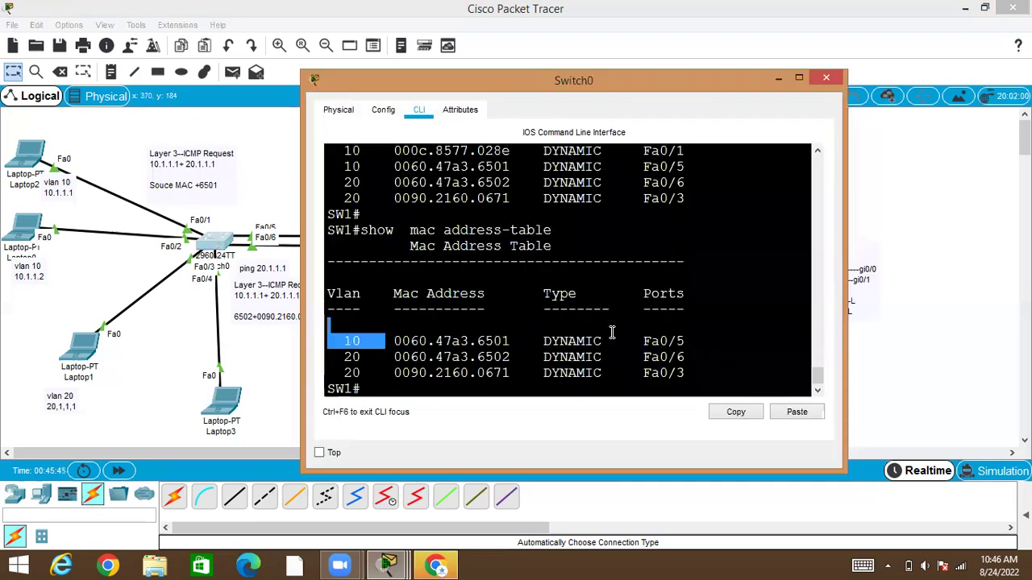
{"action": "left_click_drag", "start_coordinate": [682, 340], "coordinate": [328, 339]}
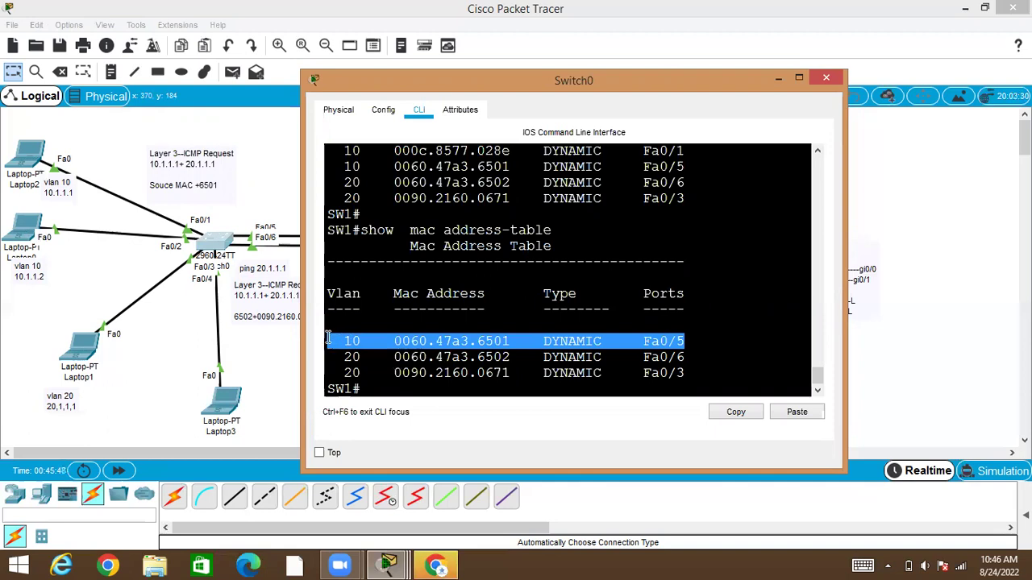
{"action": "left_click", "coordinate": [455, 338]}
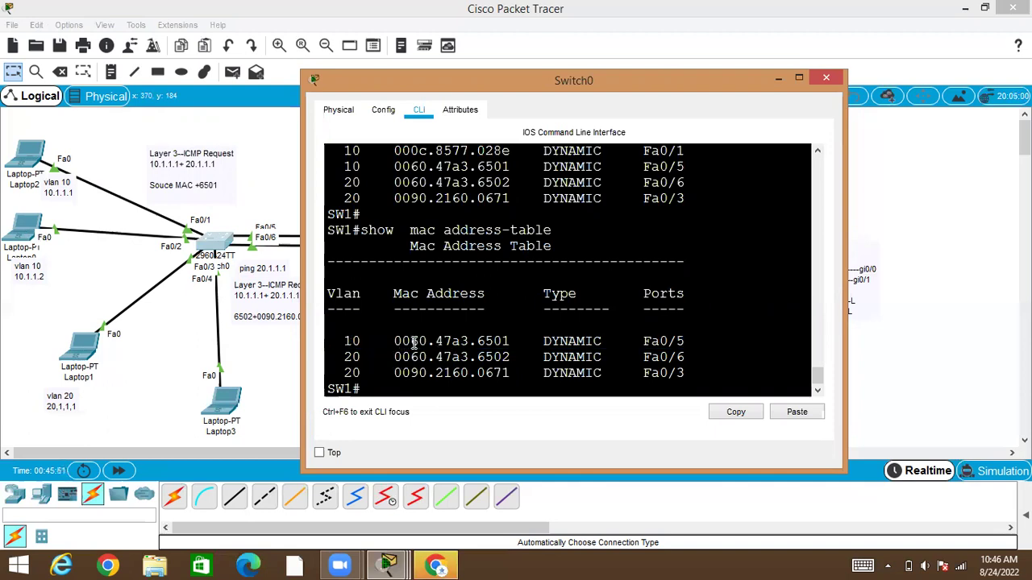
{"action": "left_click_drag", "start_coordinate": [401, 340], "coordinate": [506, 341]}
{"action": "left_click_drag", "start_coordinate": [644, 340], "coordinate": [676, 341]}
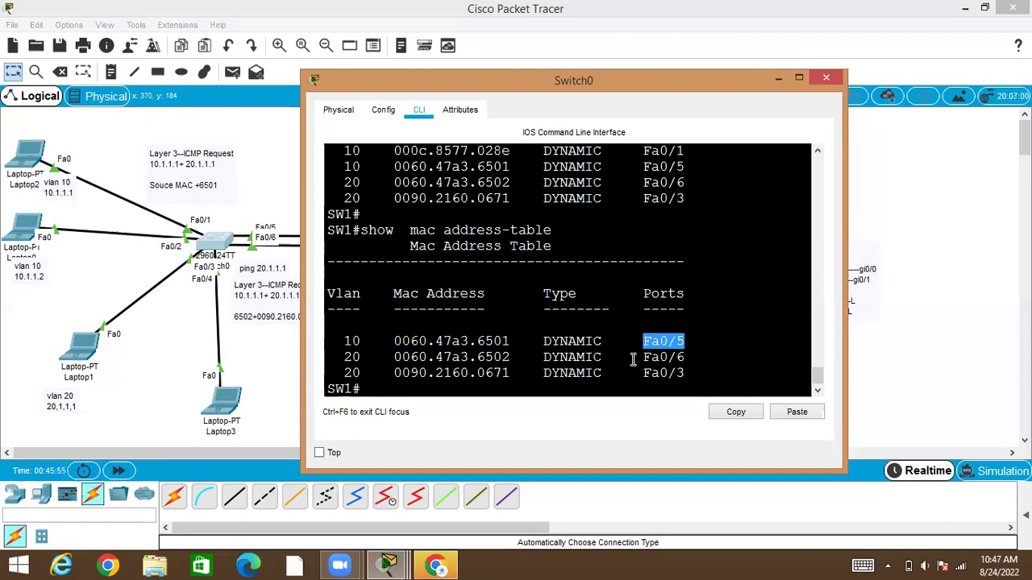
{"action": "left_click_drag", "start_coordinate": [452, 341], "coordinate": [517, 341]}
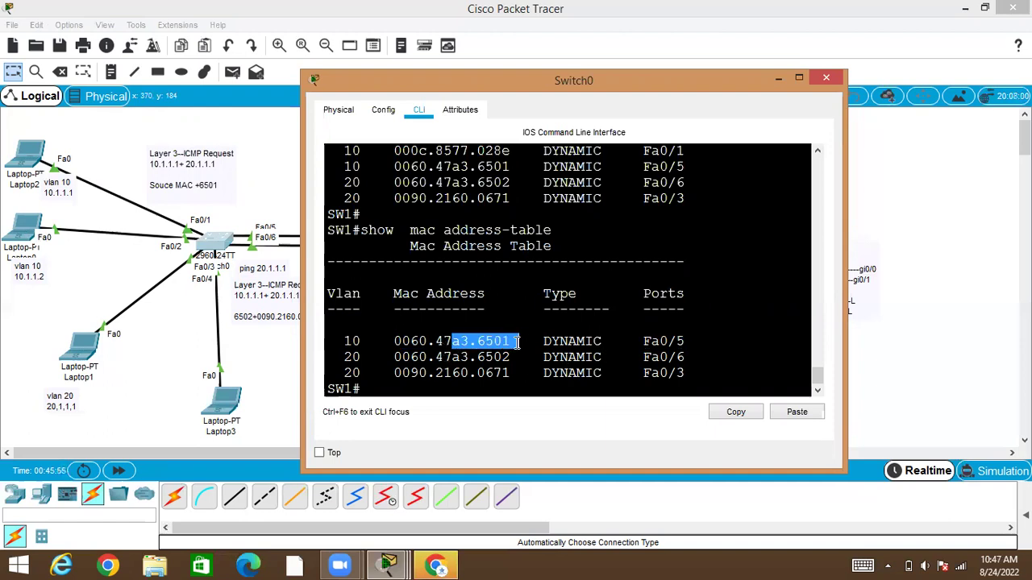
{"action": "left_click_drag", "start_coordinate": [421, 343], "coordinate": [513, 341]}
{"action": "left_click_drag", "start_coordinate": [655, 340], "coordinate": [693, 340]}
{"action": "left_click", "coordinate": [579, 353]}
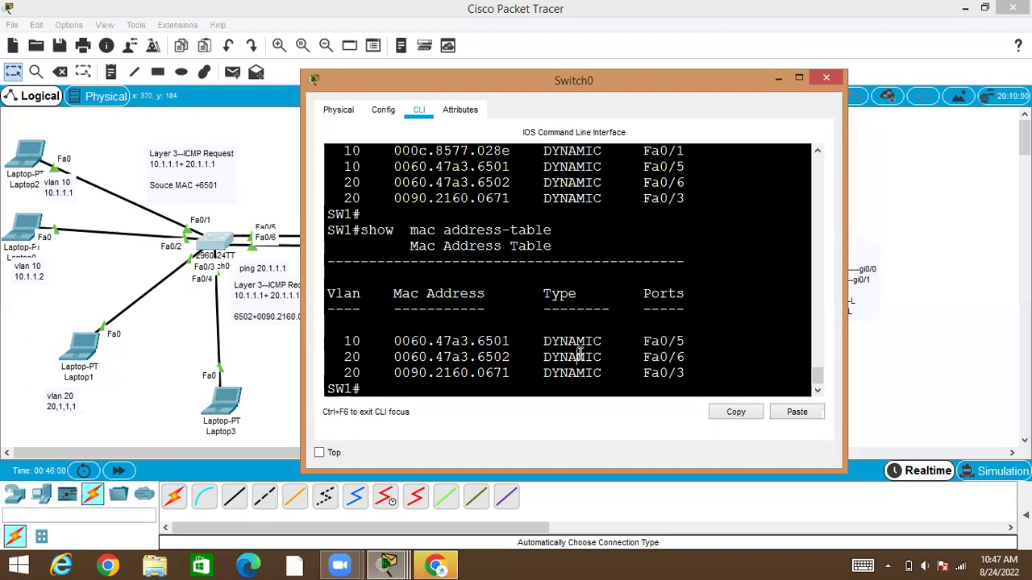
Clear the switch's learned MAC addresses with the clear mac address-table command.
{"action": "key", "text": "Return"}
{"action": "type", "text": "cle"}
{"action": "key", "text": "Tab"}
{"action": "type", "text": "ip"}
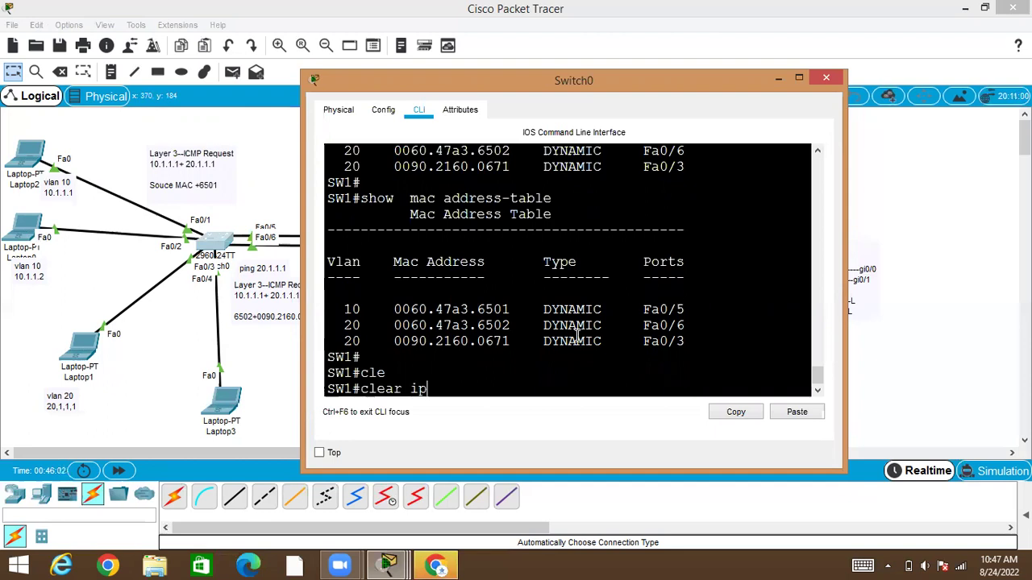
{"action": "key", "text": "BackSpace"}
{"action": "key", "text": "BackSpace"}
{"action": "key", "text": "BackSpace"}
{"action": "type", "text": "mac add"}
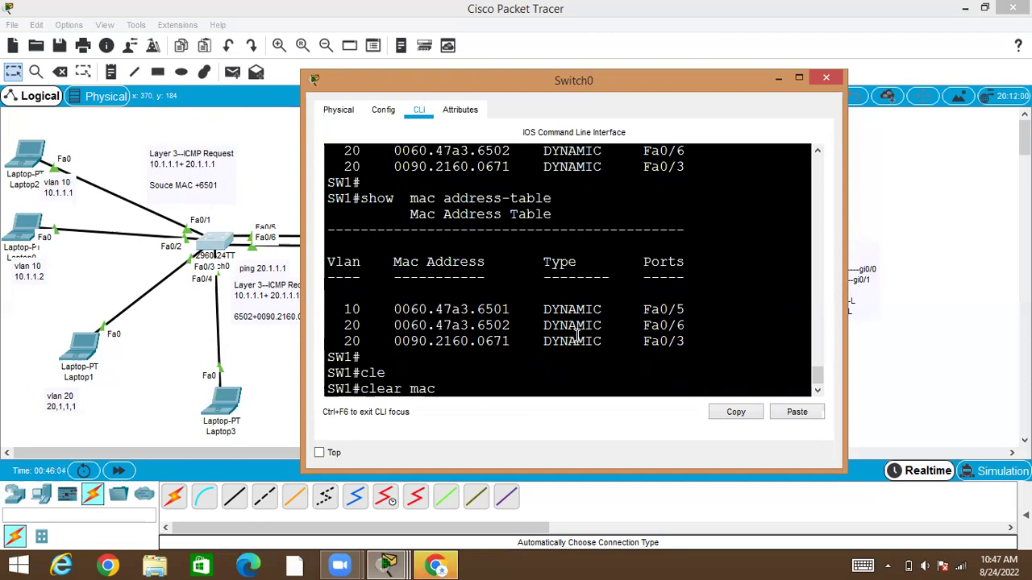
{"action": "key", "text": "Tab"}
{"action": "key", "text": "Return"}
Rerun show mac address-table on the switch repeatedly until newly learned entries are listed.
{"action": "key", "text": "Up"}
{"action": "key", "text": "Up"}
{"action": "key", "text": "Return"}
{"action": "key", "text": "Up"}
{"action": "key", "text": "Return"}
{"action": "key", "text": "Up"}
{"action": "key", "text": "Return"}
{"action": "key", "text": "Up"}
{"action": "key", "text": "Return"}
{"action": "key", "text": "Return"}
{"action": "key", "text": "Up"}
{"action": "key", "text": "Return"}
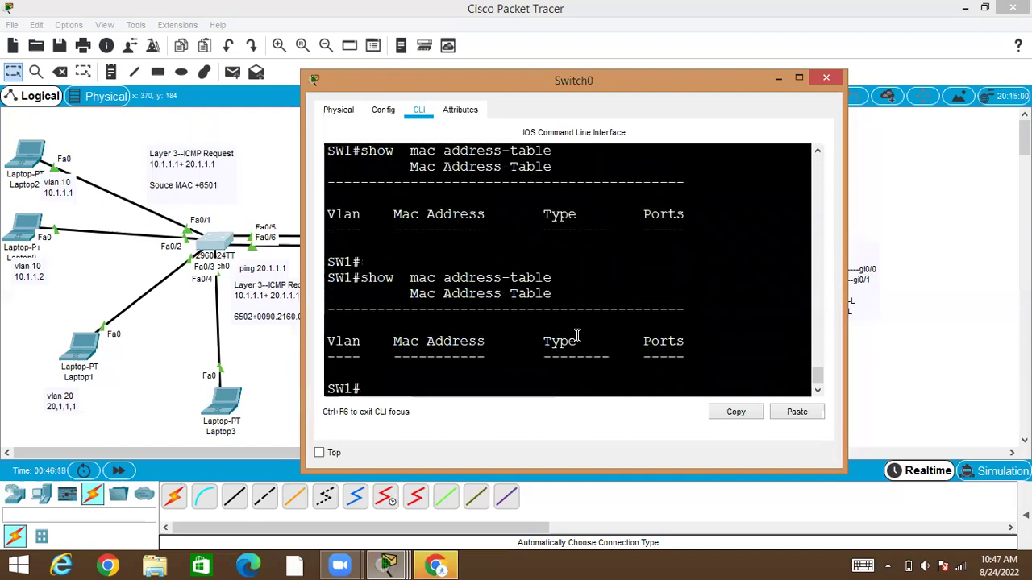
{"action": "key", "text": "Up"}
{"action": "key", "text": "Return"}
{"action": "key", "text": "Up"}
{"action": "key", "text": "Return"}
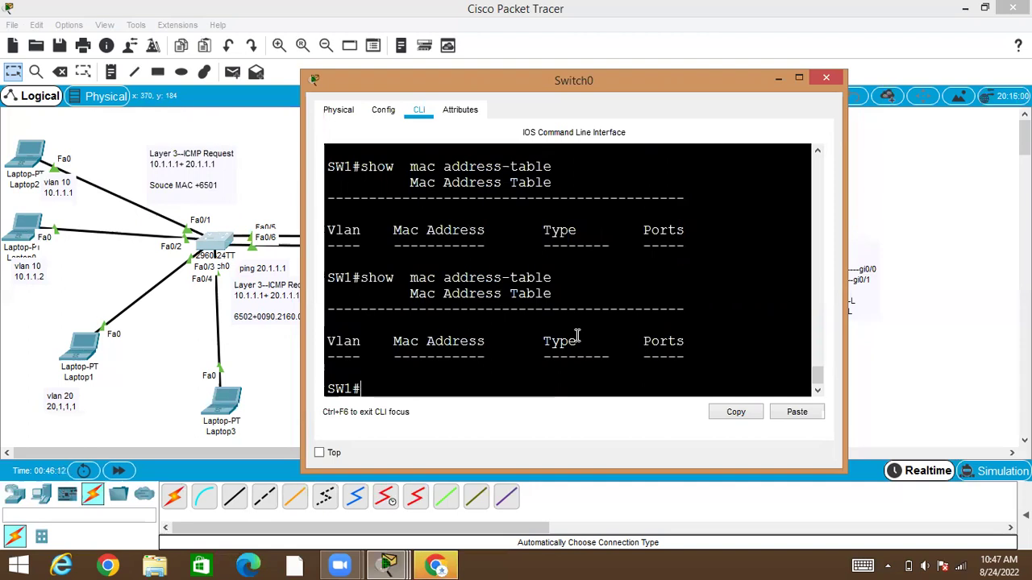
{"action": "key", "text": "Up"}
{"action": "key", "text": "Down"}
{"action": "key", "text": "Up"}
{"action": "key", "text": "Down"}
{"action": "key", "text": "Up"}
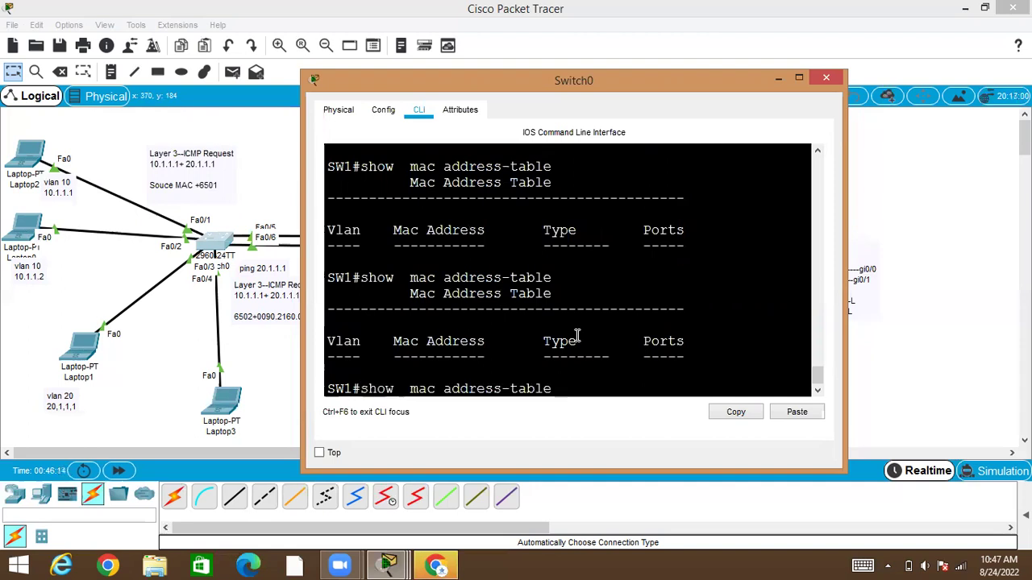
{"action": "key", "text": "Down"}
{"action": "key", "text": "Up"}
{"action": "key", "text": "Down"}
{"action": "key", "text": "Up"}
{"action": "key", "text": "Down"}
{"action": "key", "text": "Up"}
{"action": "key", "text": "Return"}
{"action": "key", "text": "Up"}
{"action": "key", "text": "Return"}
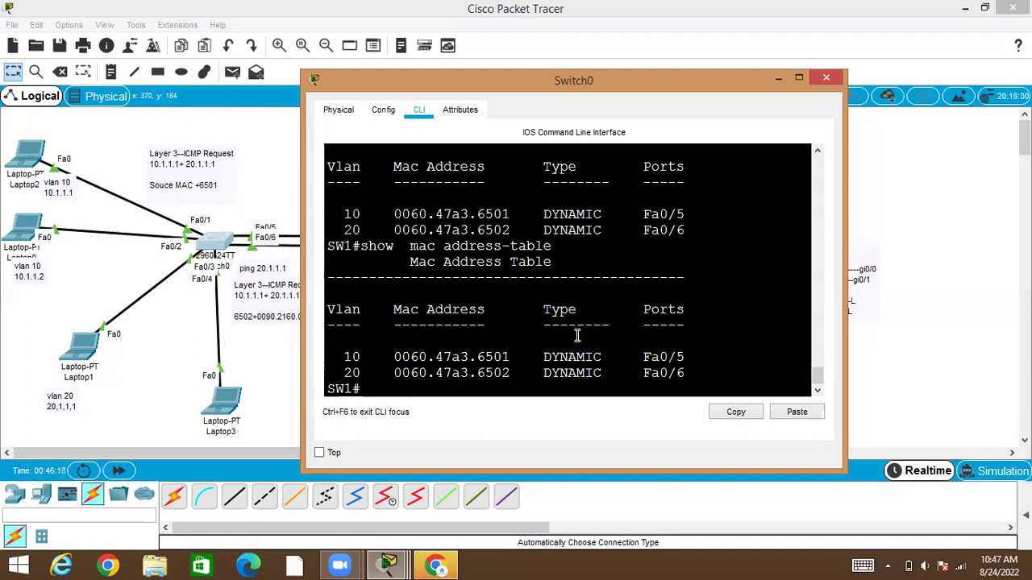
Highlight the VLAN 10 and VLAN 20 entries for ports Fa0/5 and Fa0/6 in the latest MAC address table.
{"action": "left_click_drag", "start_coordinate": [387, 357], "coordinate": [731, 363]}
{"action": "left_click", "coordinate": [431, 382]}
{"action": "left_click_drag", "start_coordinate": [334, 347], "coordinate": [764, 384]}
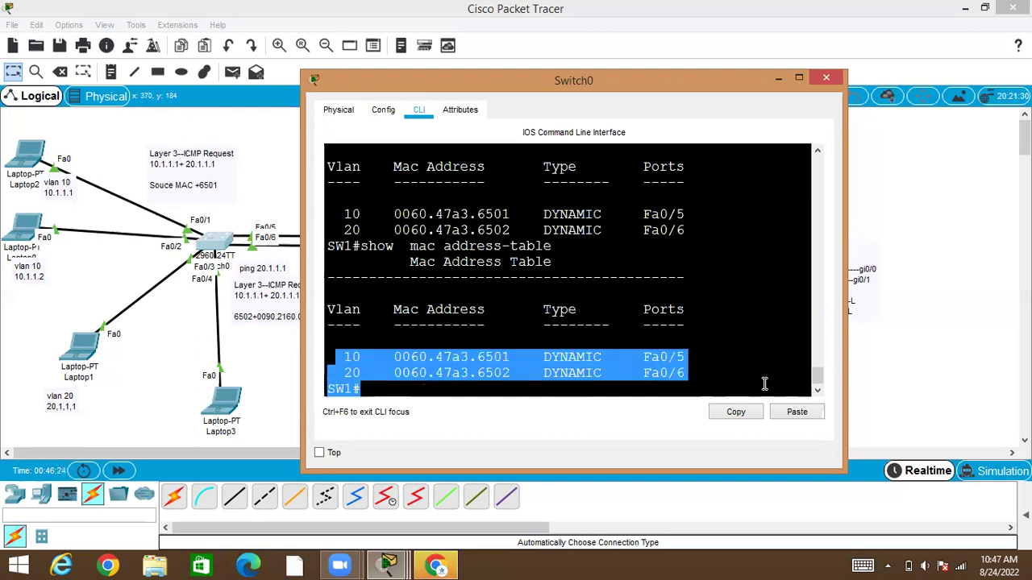
{"action": "left_click", "coordinate": [536, 377]}
{"action": "left_click_drag", "start_coordinate": [324, 357], "coordinate": [764, 370]}
{"action": "left_click", "coordinate": [615, 319]}
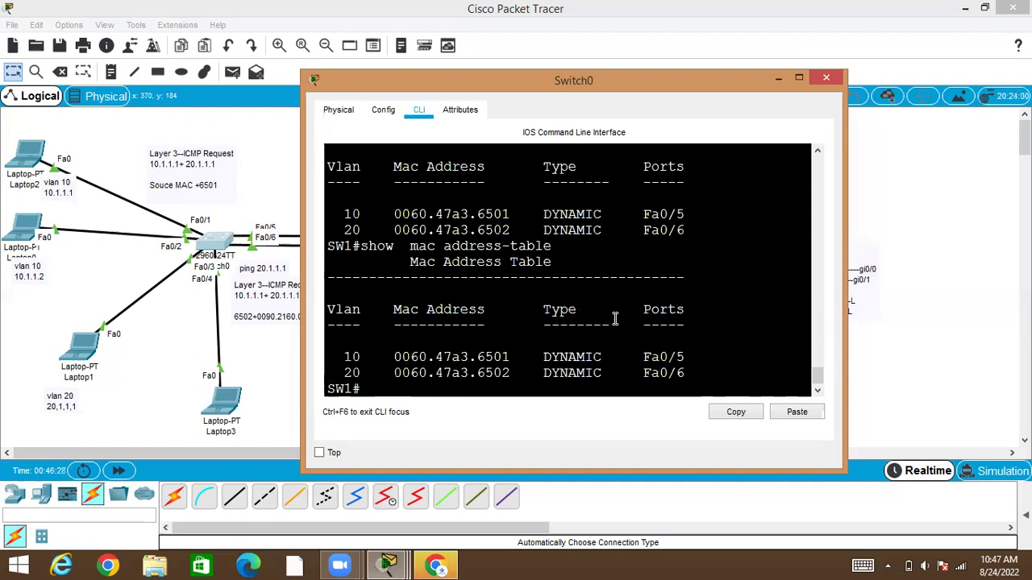
{"action": "key", "text": "Up"}
{"action": "key", "text": "Down"}
{"action": "left_click_drag", "start_coordinate": [388, 355], "coordinate": [704, 378]}
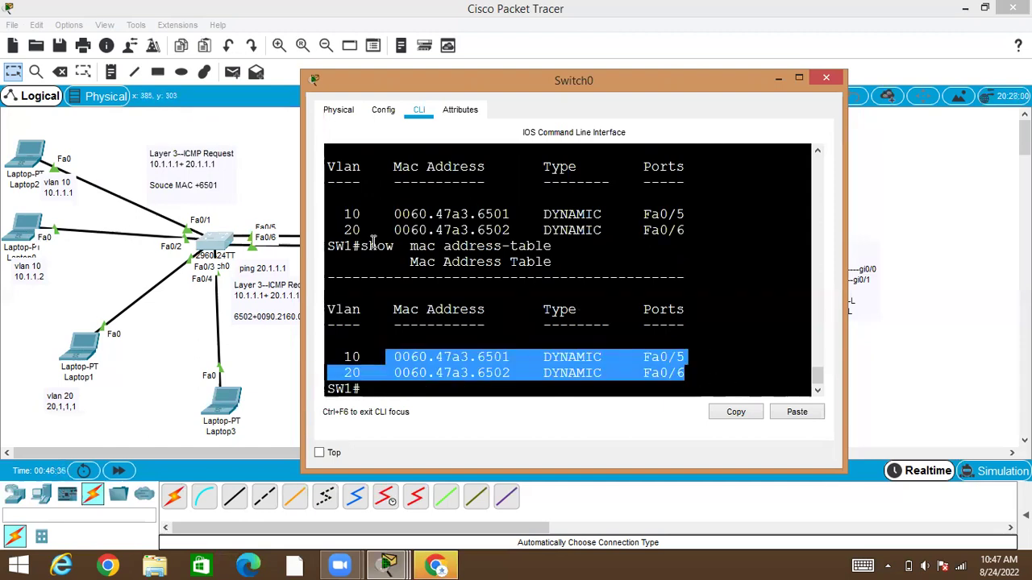
Move the VLAN 10 side ICMP request note above Router1 and highlight its source MAC line and destination 20.1.1.1.
{"action": "left_click", "coordinate": [254, 202]}
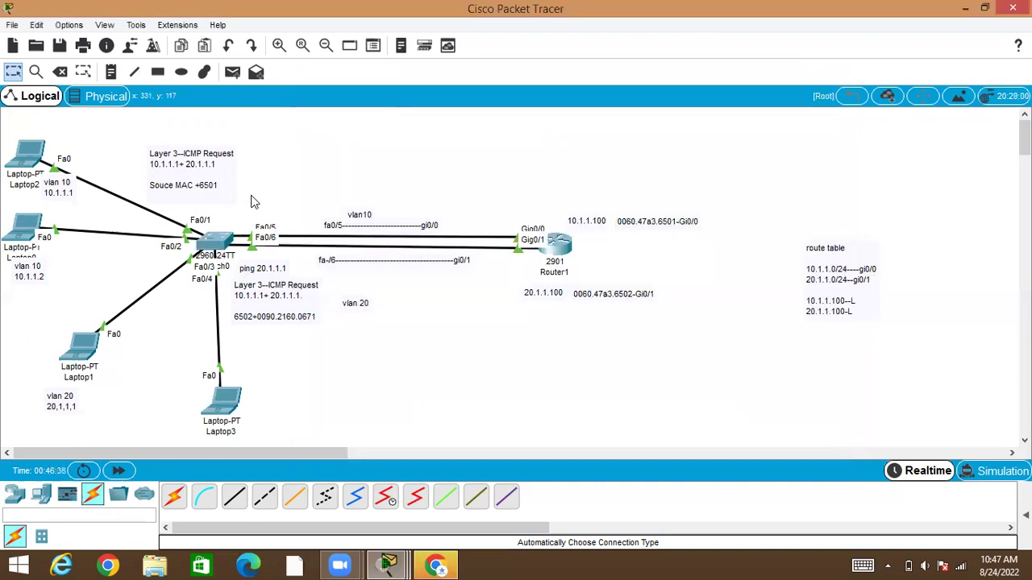
{"action": "left_click_drag", "start_coordinate": [204, 171], "coordinate": [550, 203]}
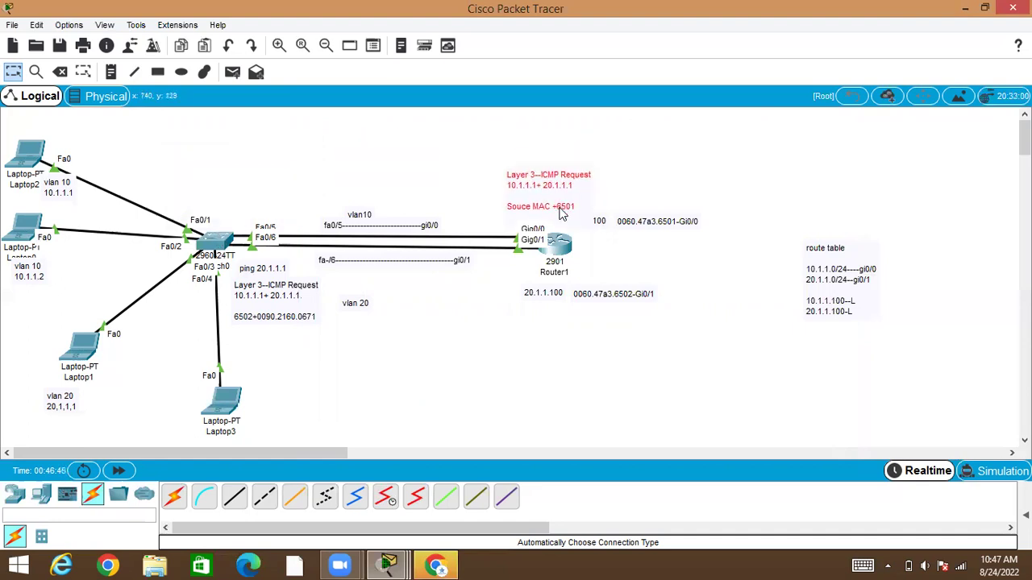
{"action": "triple_click", "coordinate": [574, 208]}
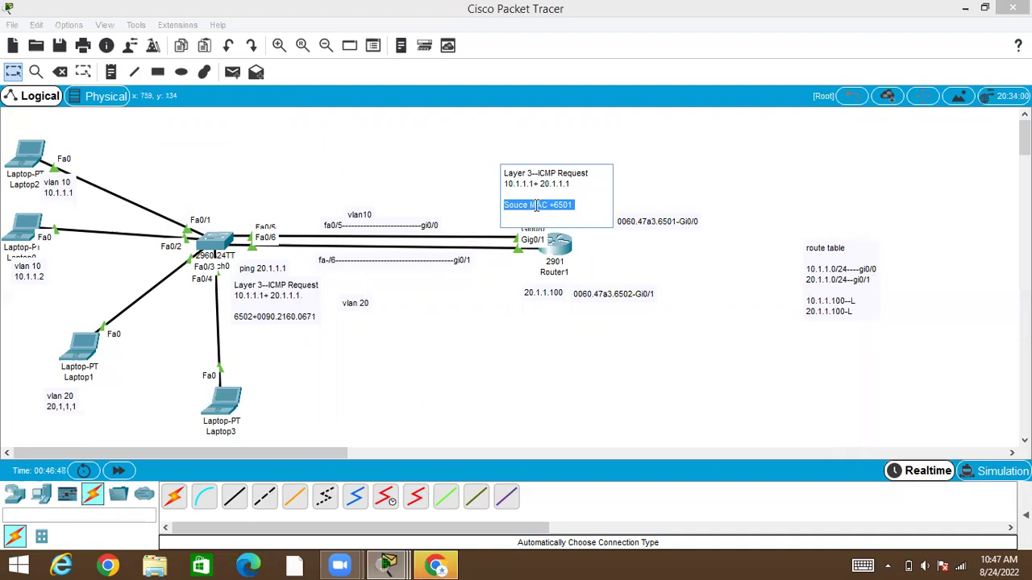
{"action": "left_click_drag", "start_coordinate": [573, 183], "coordinate": [541, 184]}
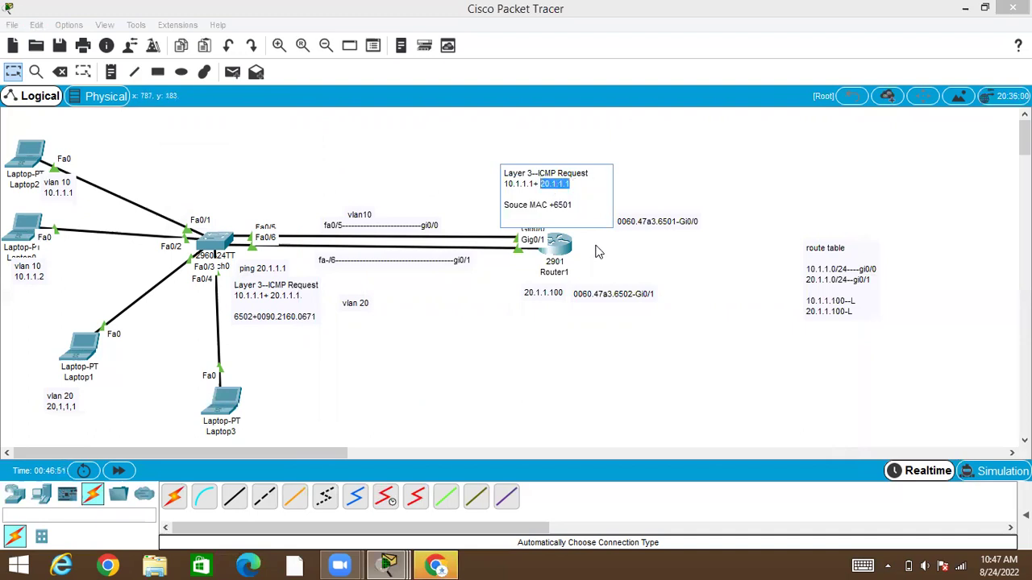
Run show arp on Router1 and highlight the 20.1.1.1 entry with its hardware address and GigabitEthernet0/1 interface.
{"action": "left_click", "coordinate": [571, 253]}
{"action": "left_click", "coordinate": [560, 245]}
{"action": "key", "text": "Return"}
{"action": "key", "text": "Return"}
{"action": "type", "text": "sho"}
{"action": "key", "text": "Tab"}
{"action": "type", "text": "a"}
{"action": "key", "text": "Return"}
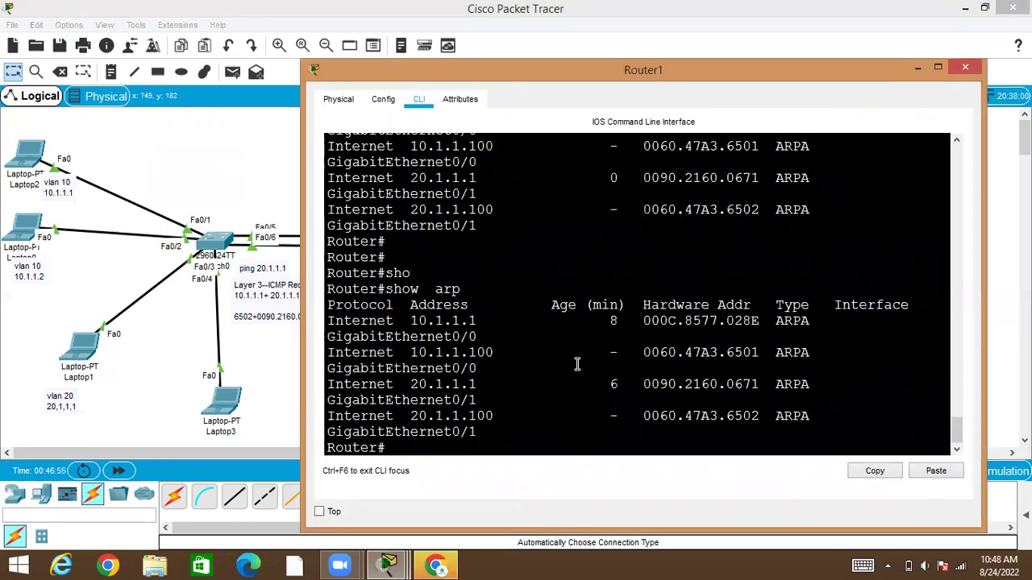
{"action": "left_click_drag", "start_coordinate": [410, 383], "coordinate": [778, 411]}
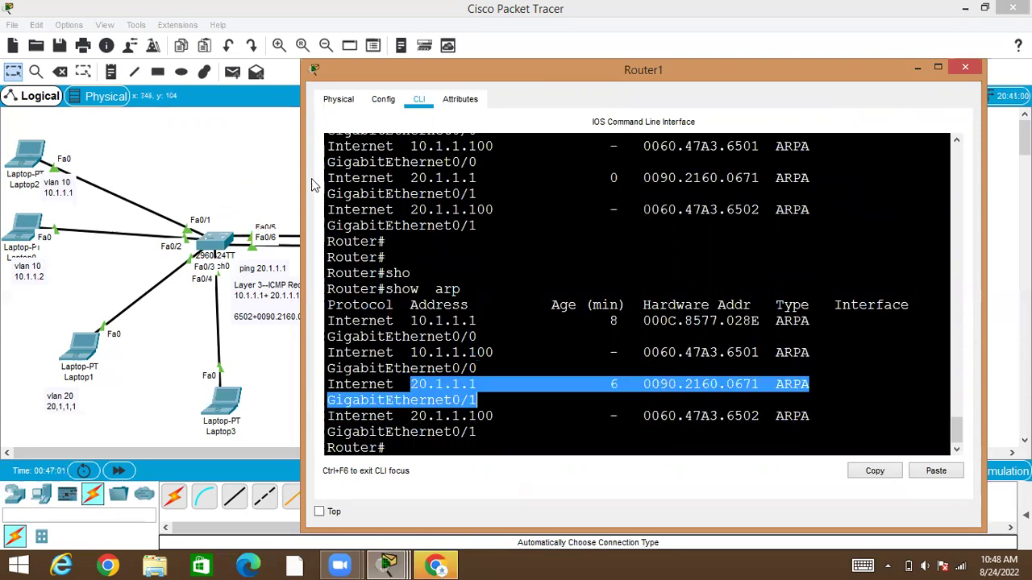
Return to the ICMP request note above Router1 and highlight its destination address 20.1.1.1 in the note text.
{"action": "left_click", "coordinate": [270, 192]}
{"action": "double_click", "coordinate": [571, 208]}
{"action": "left_click", "coordinate": [583, 207]}
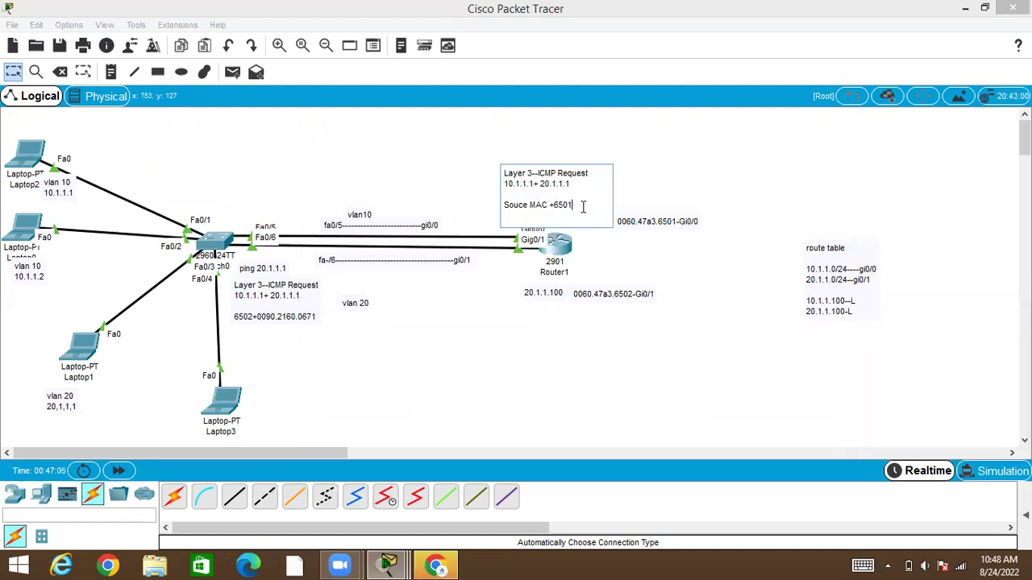
{"action": "double_click", "coordinate": [546, 184]}
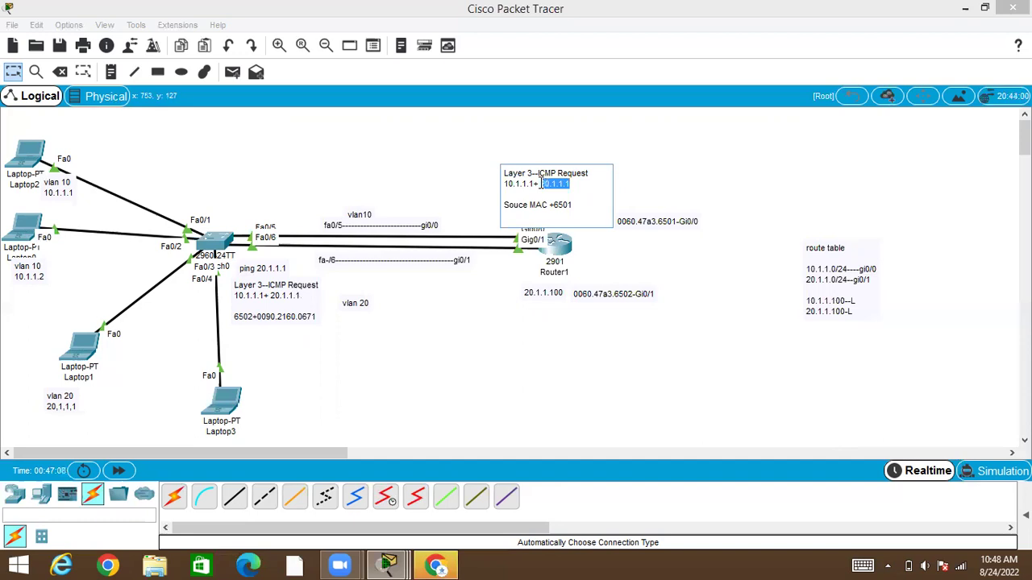
{"action": "left_click", "coordinate": [575, 204]}
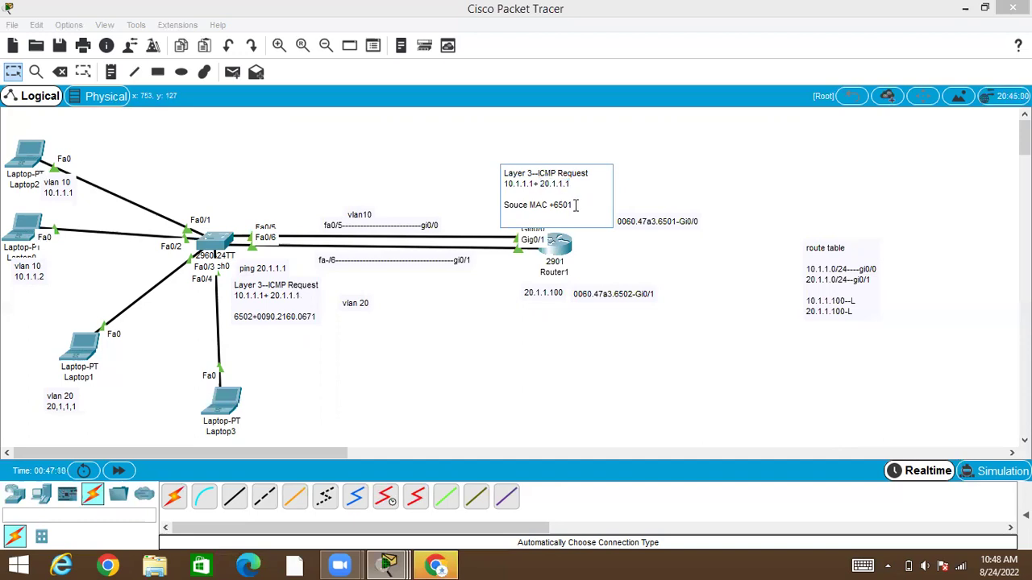